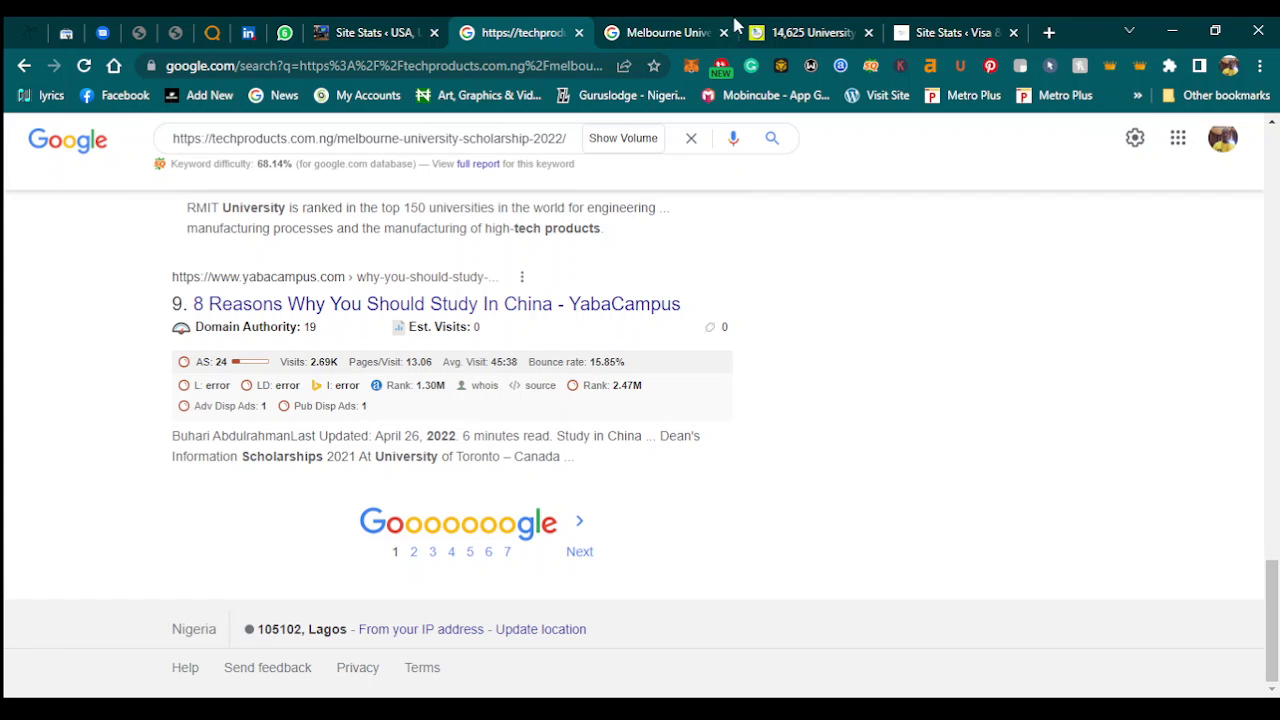
# Switch to the WordPress site stats page and open the list of all posts.
pyautogui.click(425, 30)
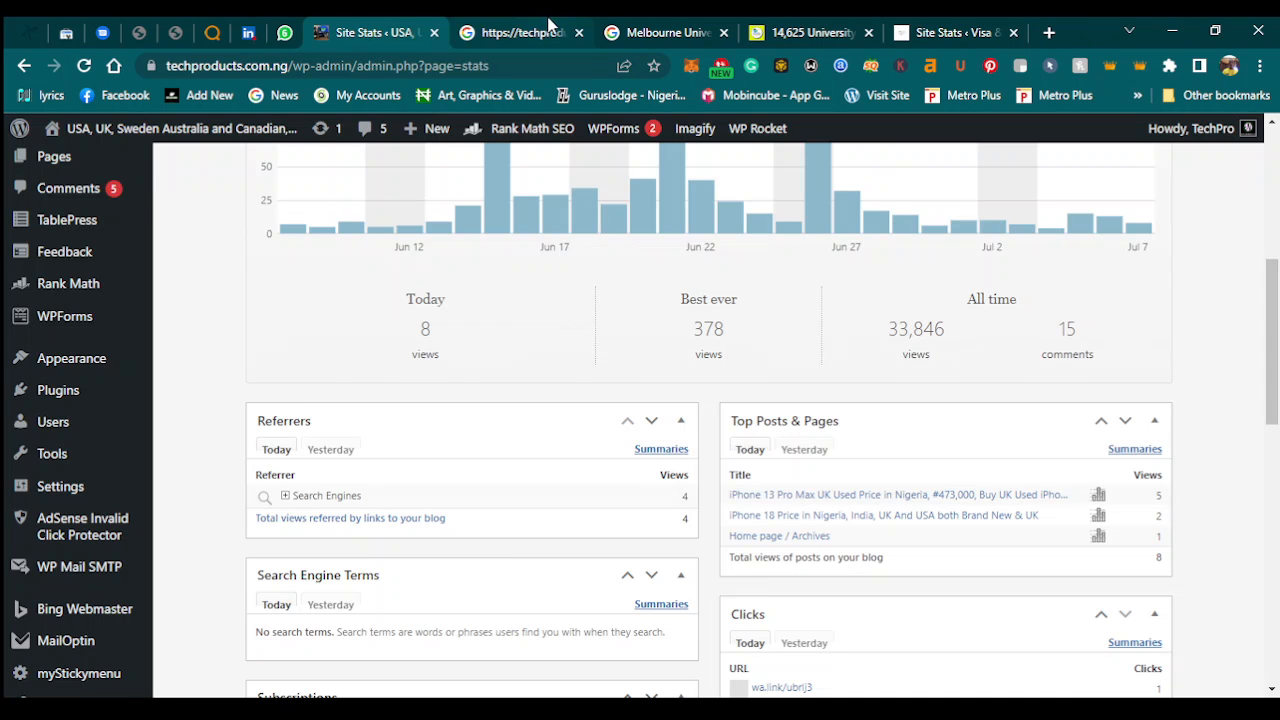
pyautogui.click(548, 26)
pyautogui.click(395, 28)
pyautogui.click(527, 24)
pyautogui.click(390, 26)
pyautogui.moveTo(1276, 305); pyautogui.dragTo(1277, 225)
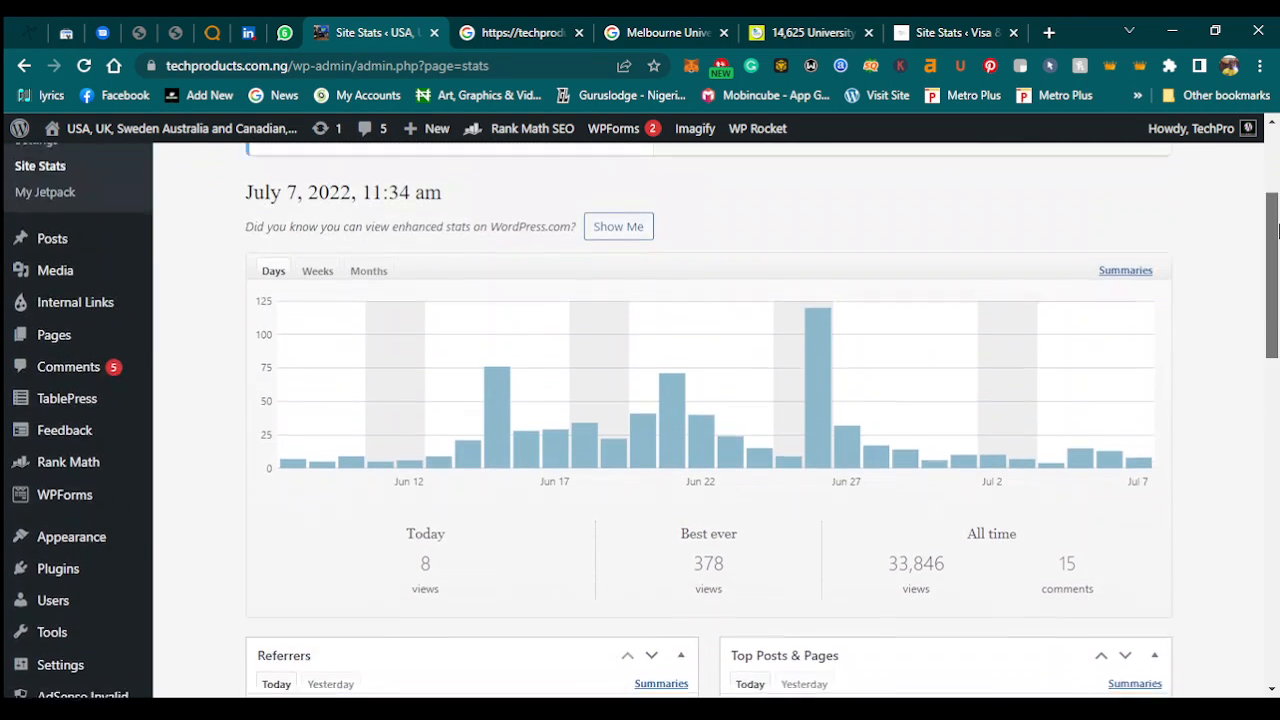
pyautogui.moveTo(60, 252)
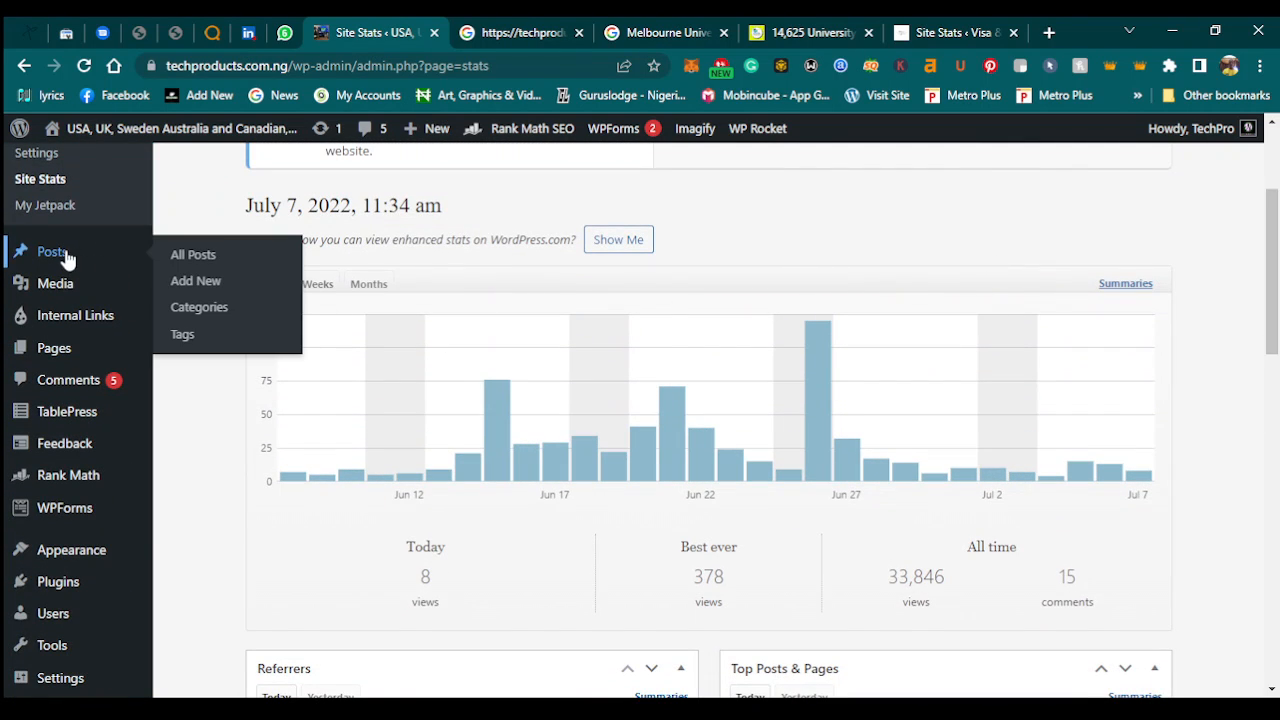
pyautogui.click(176, 257)
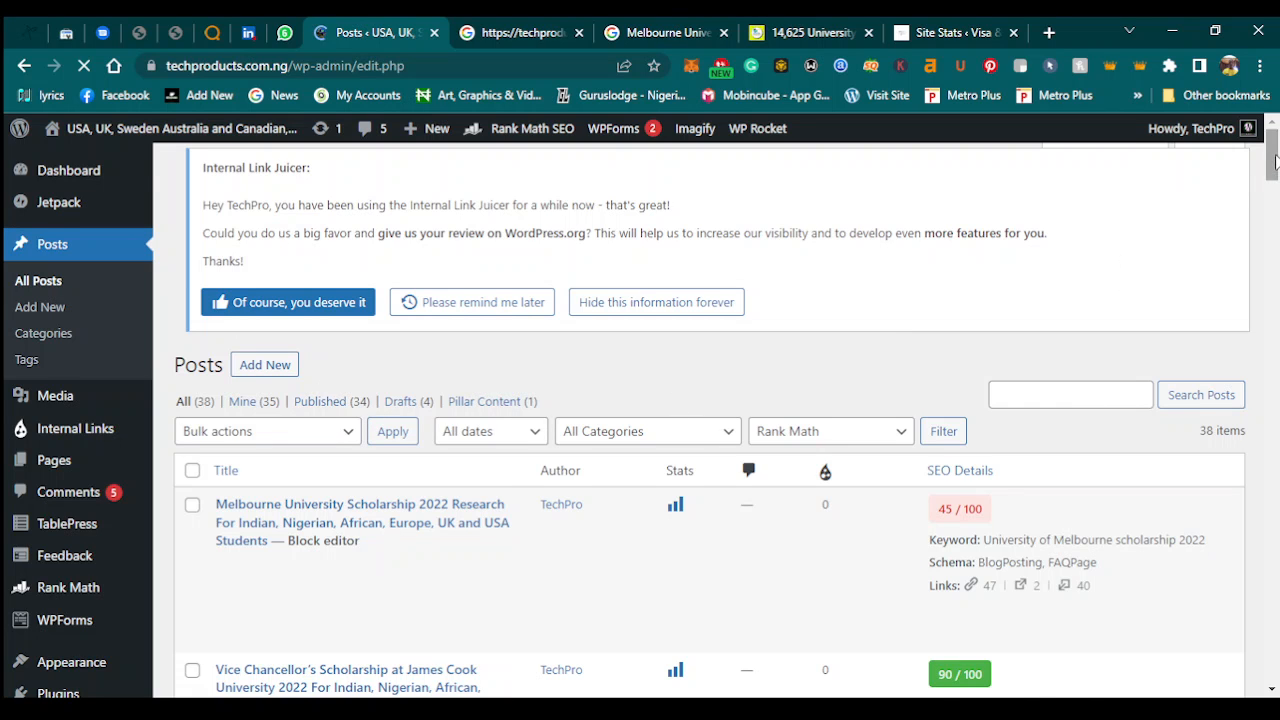
# Look over the SEO details in the posts list and filter it to published posts only.
pyautogui.moveTo(1275, 162)
pyautogui.mouseDown()
pyautogui.moveTo(1276, 303)
pyautogui.moveTo(1268, 176)
pyautogui.mouseUp()
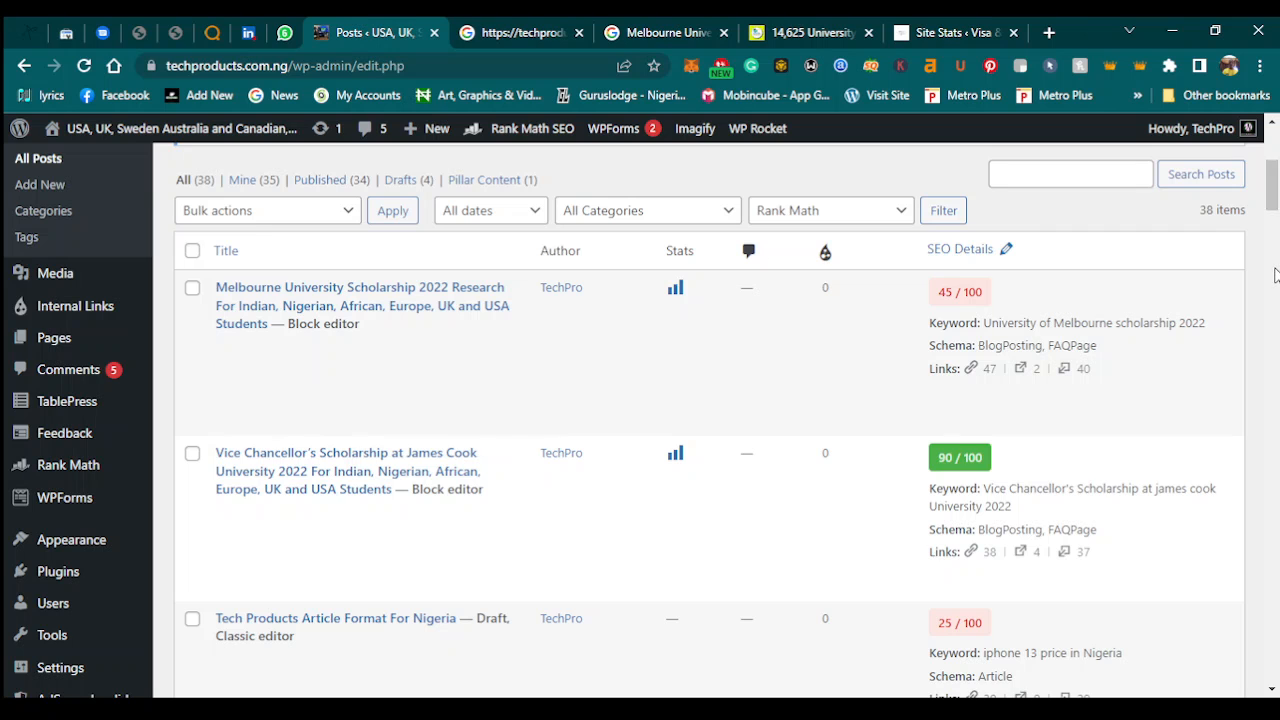
pyautogui.scroll(4, 1275, 275)
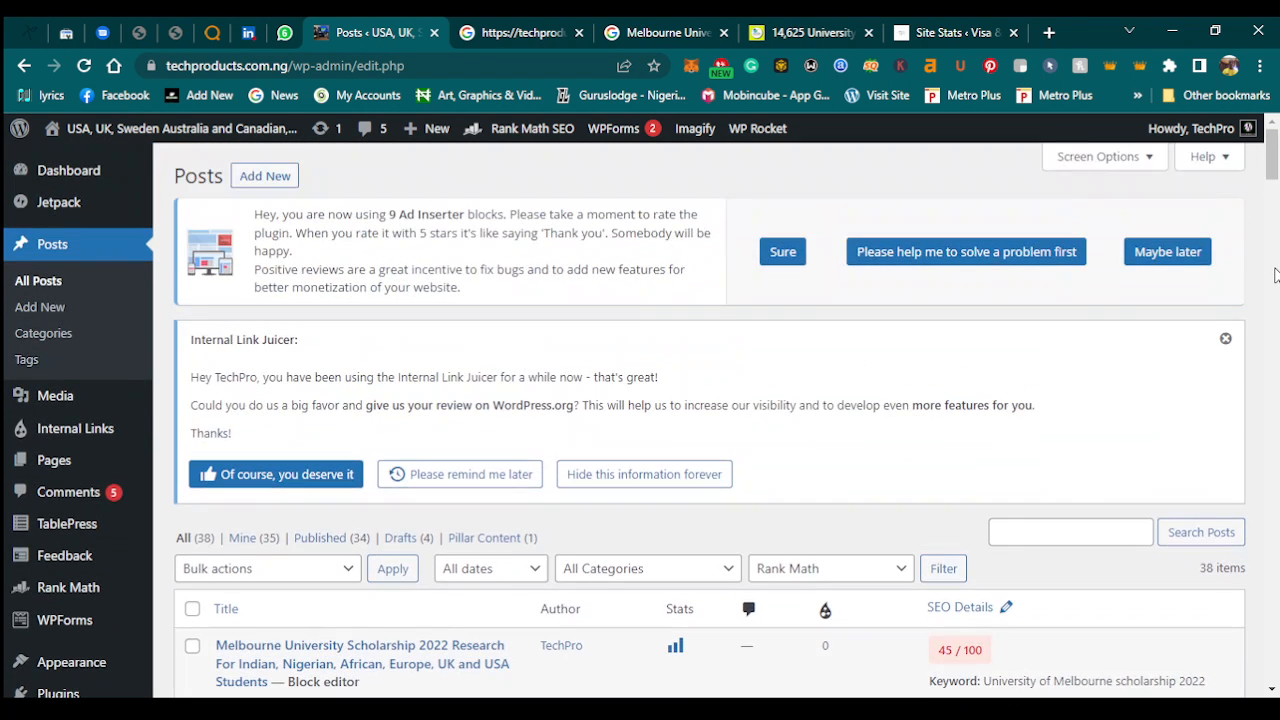
pyautogui.scroll(-3, 1166, 326)
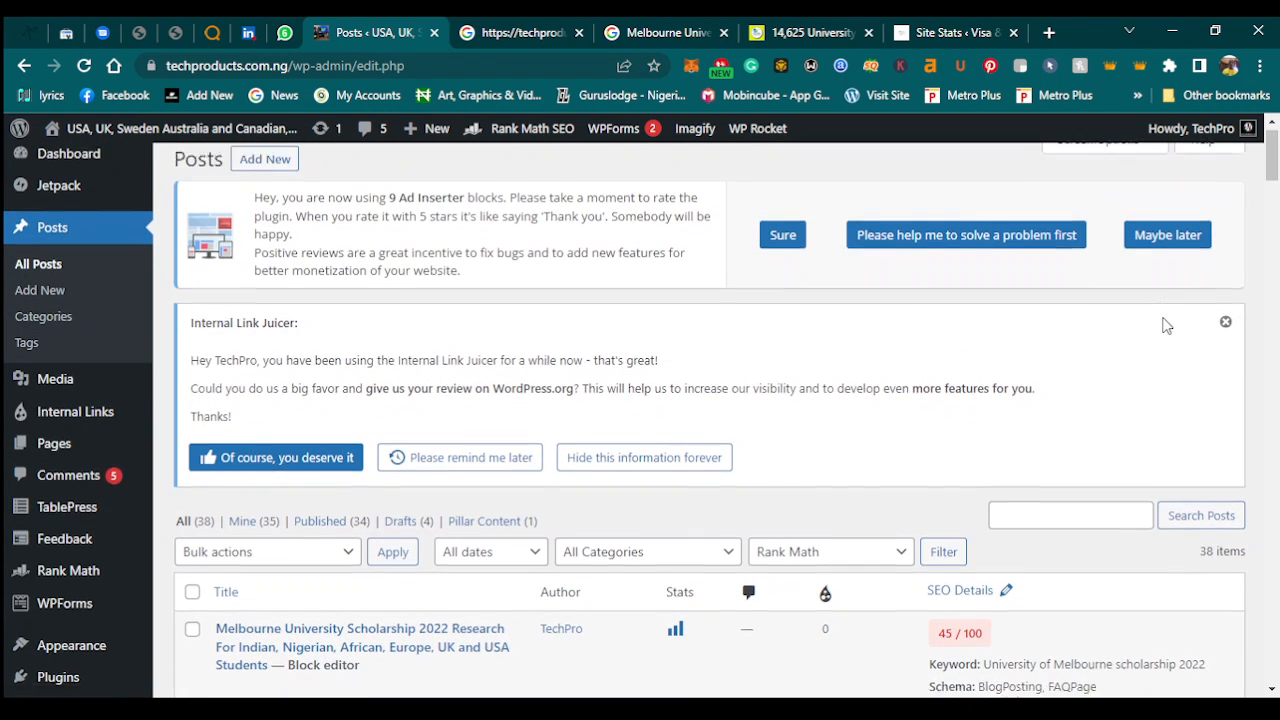
pyautogui.scroll(-3, 1166, 326)
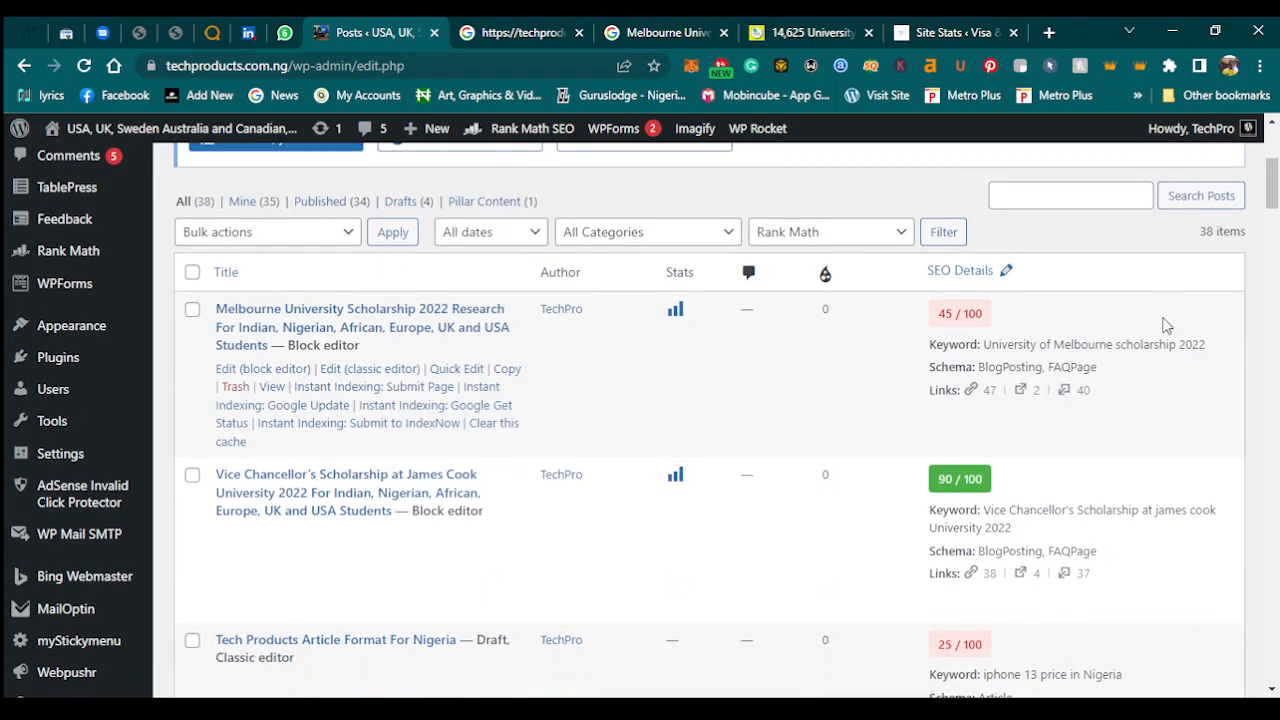
pyautogui.scroll(-3, 1166, 326)
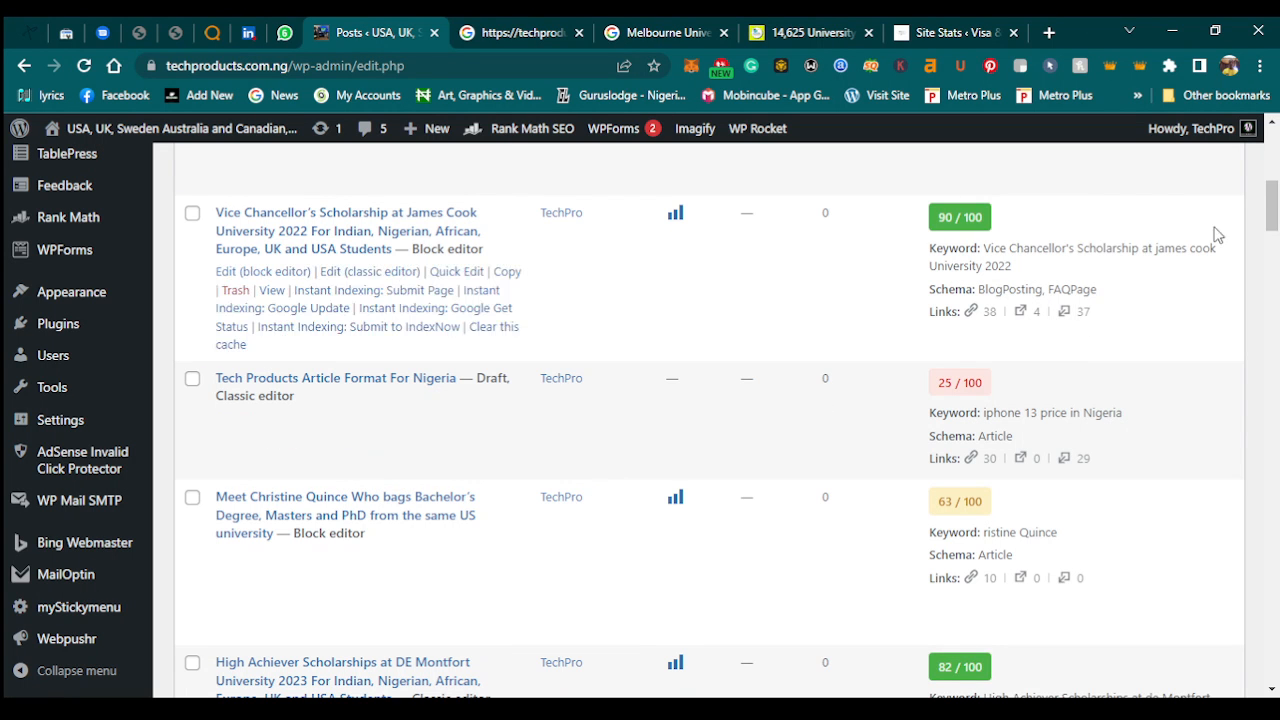
pyautogui.moveTo(1274, 218); pyautogui.dragTo(1276, 185)
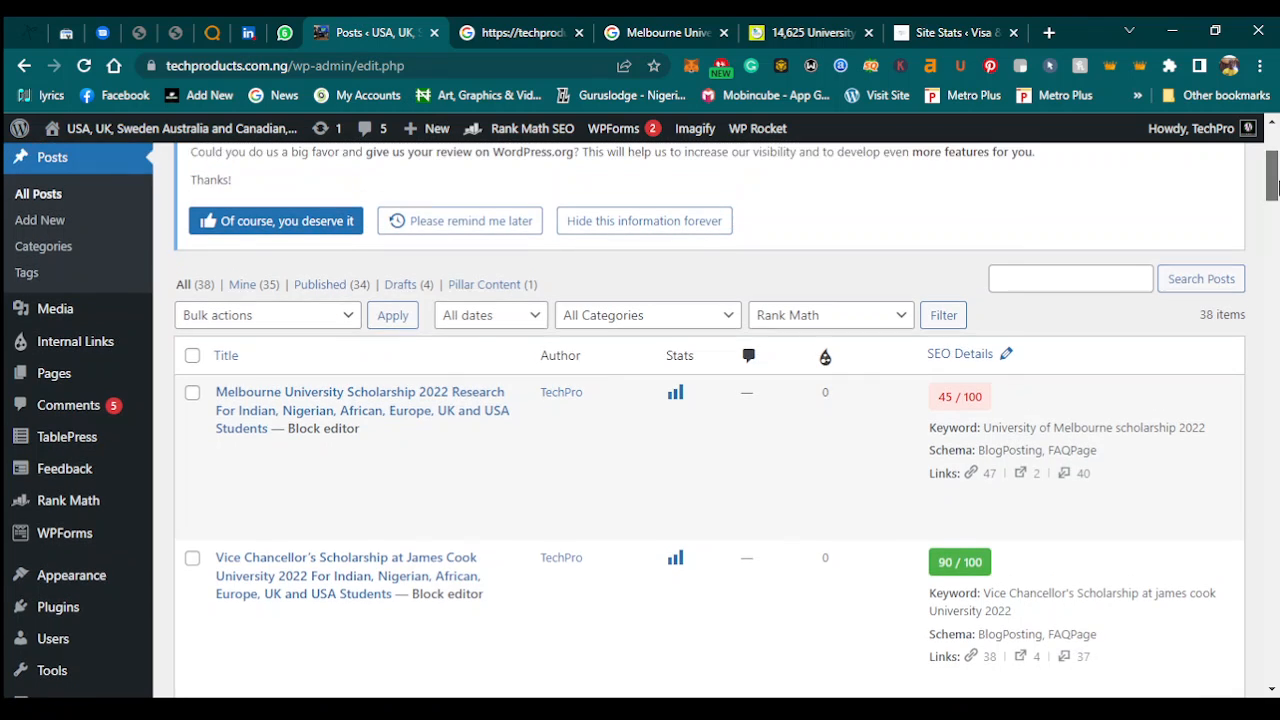
pyautogui.click(350, 286)
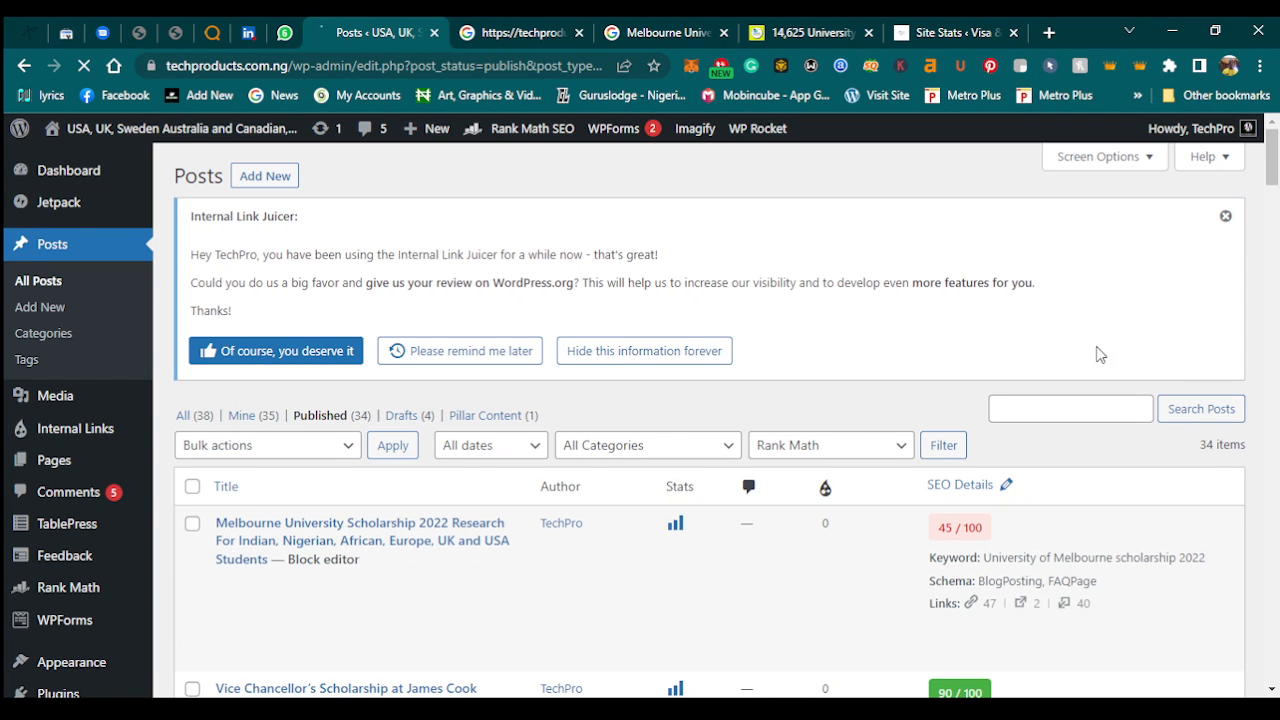
# Copy the published post "iPhone 13 Pro Max price in Nigeria, Everything You Need To Know About all iPhone 13 Series Local" into a new post.
pyautogui.scroll(-10, 1250, 460)
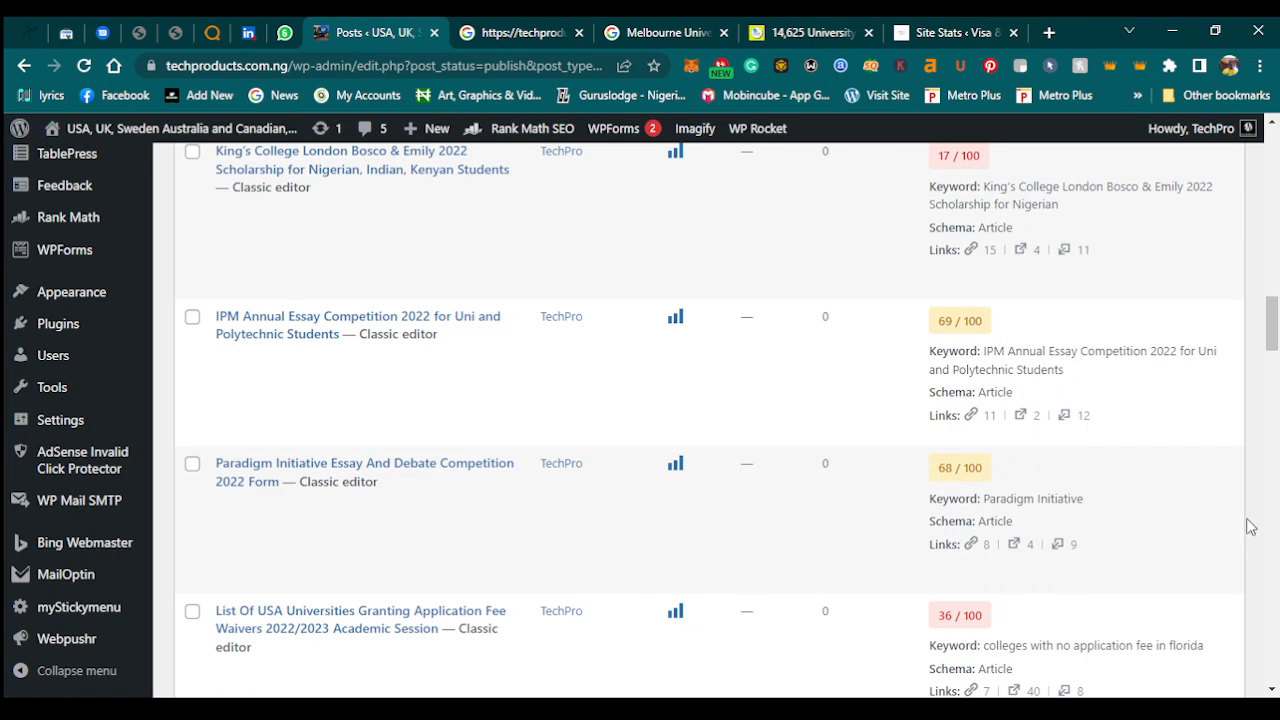
pyautogui.moveTo(1271, 322); pyautogui.dragTo(1274, 638)
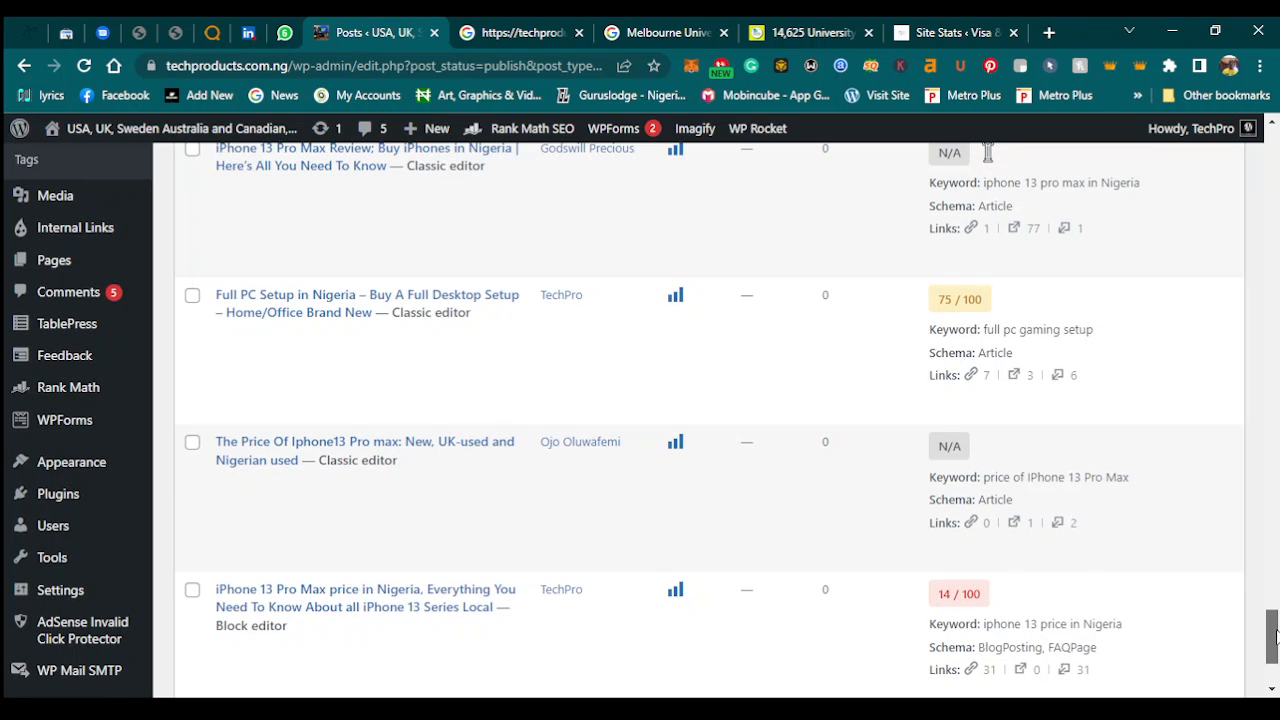
pyautogui.moveTo(1276, 638); pyautogui.dragTo(1276, 641)
pyautogui.moveTo(799, 503)
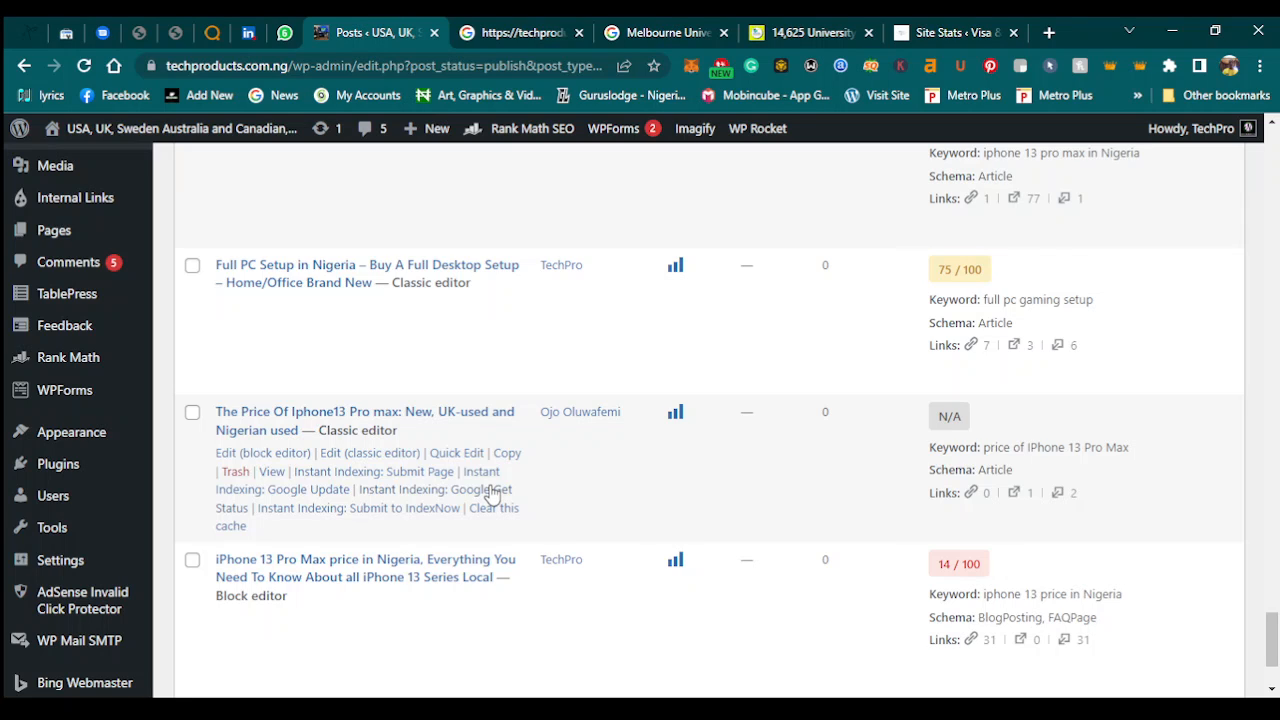
pyautogui.scroll(-3, 340, 580)
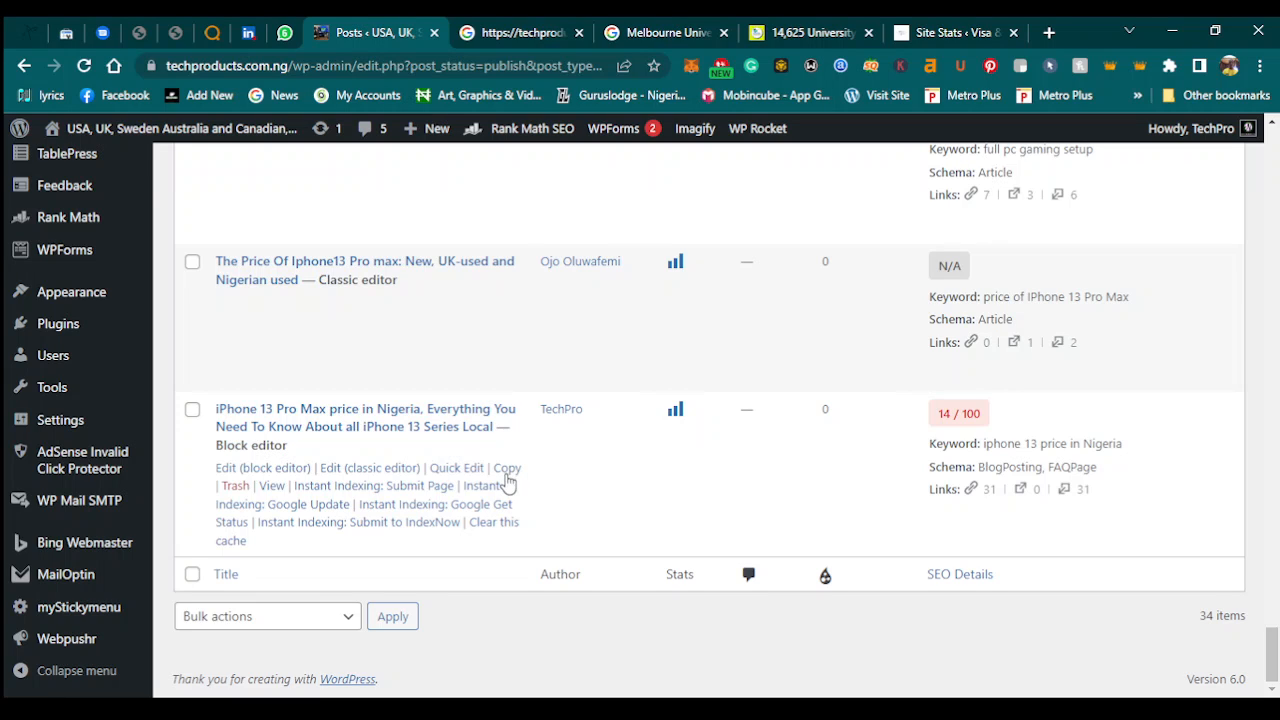
pyautogui.click(507, 470)
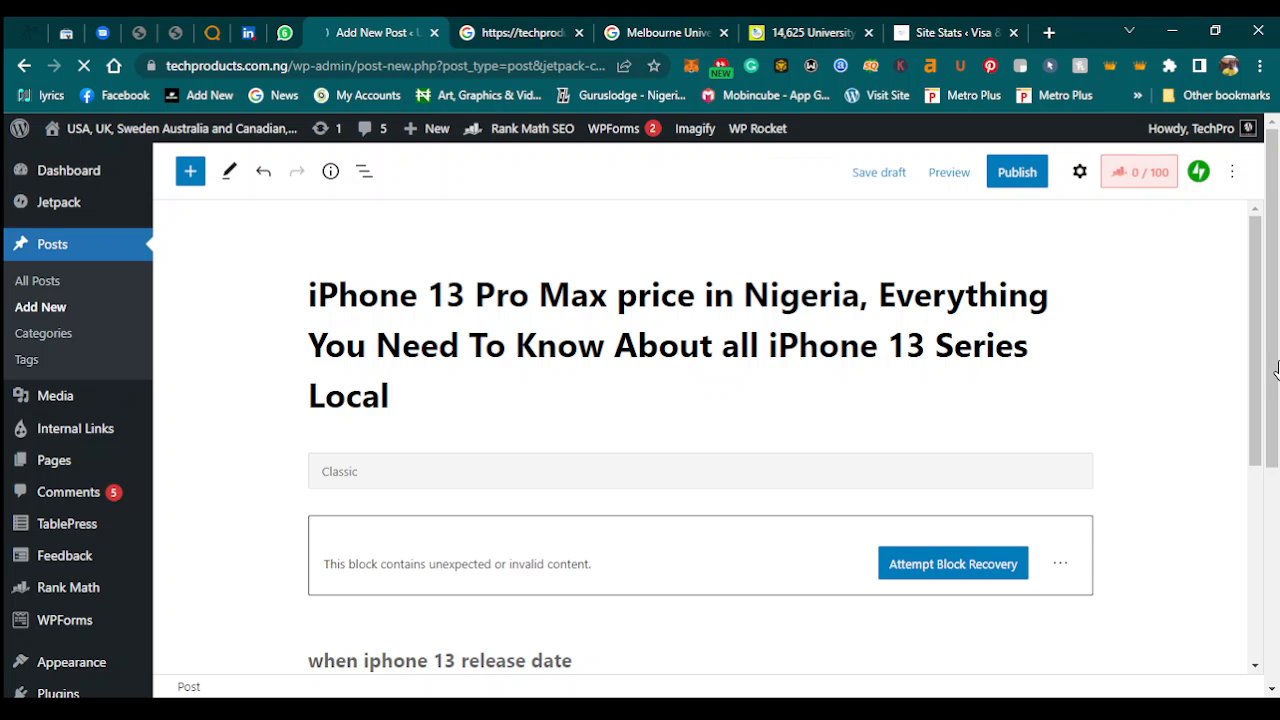
# Review the copied article's headings, keyword lines and FAQ block, returning to its title.
pyautogui.scroll(-5, 1260, 368)
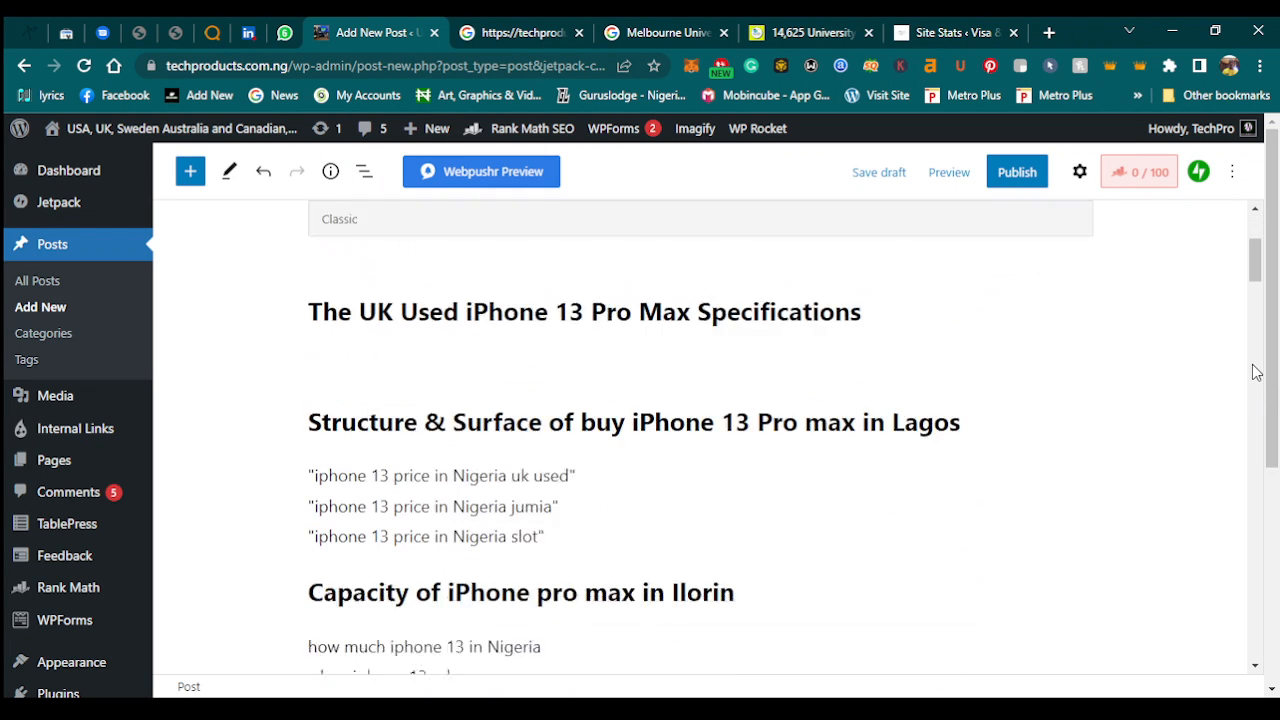
pyautogui.moveTo(1253, 349); pyautogui.dragTo(1272, 632)
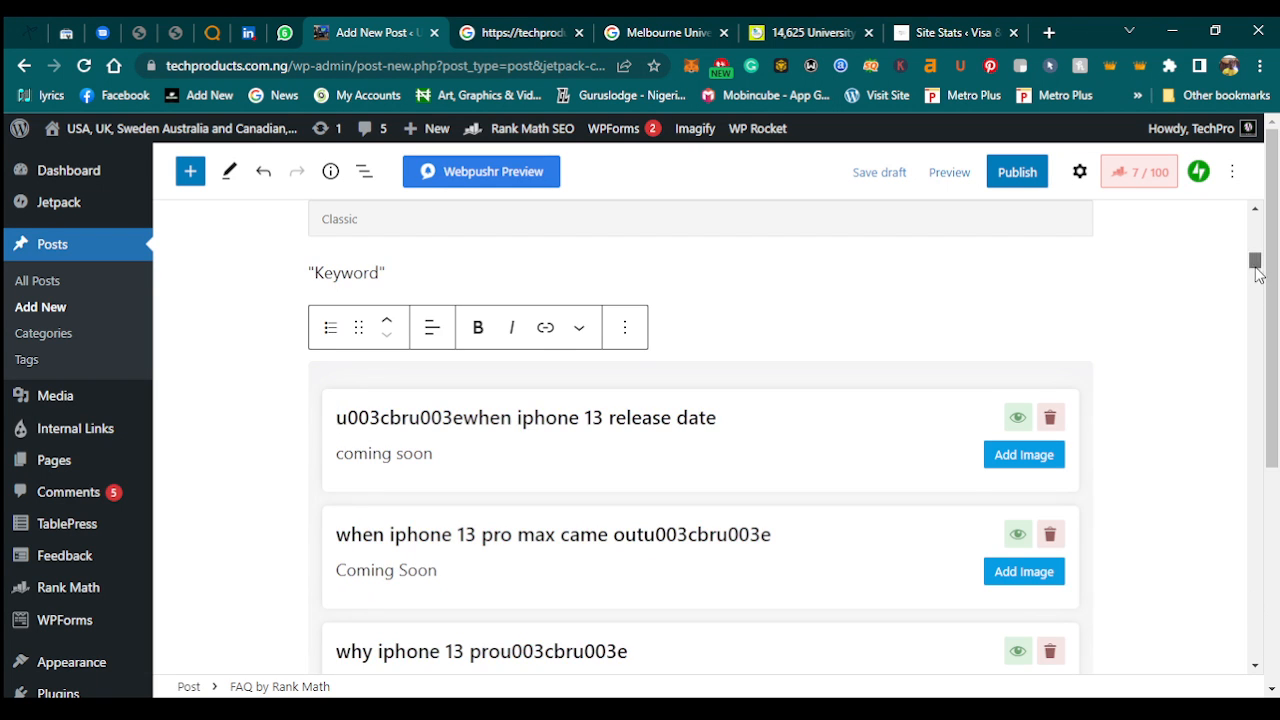
pyautogui.moveTo(1260, 276); pyautogui.dragTo(1255, 238)
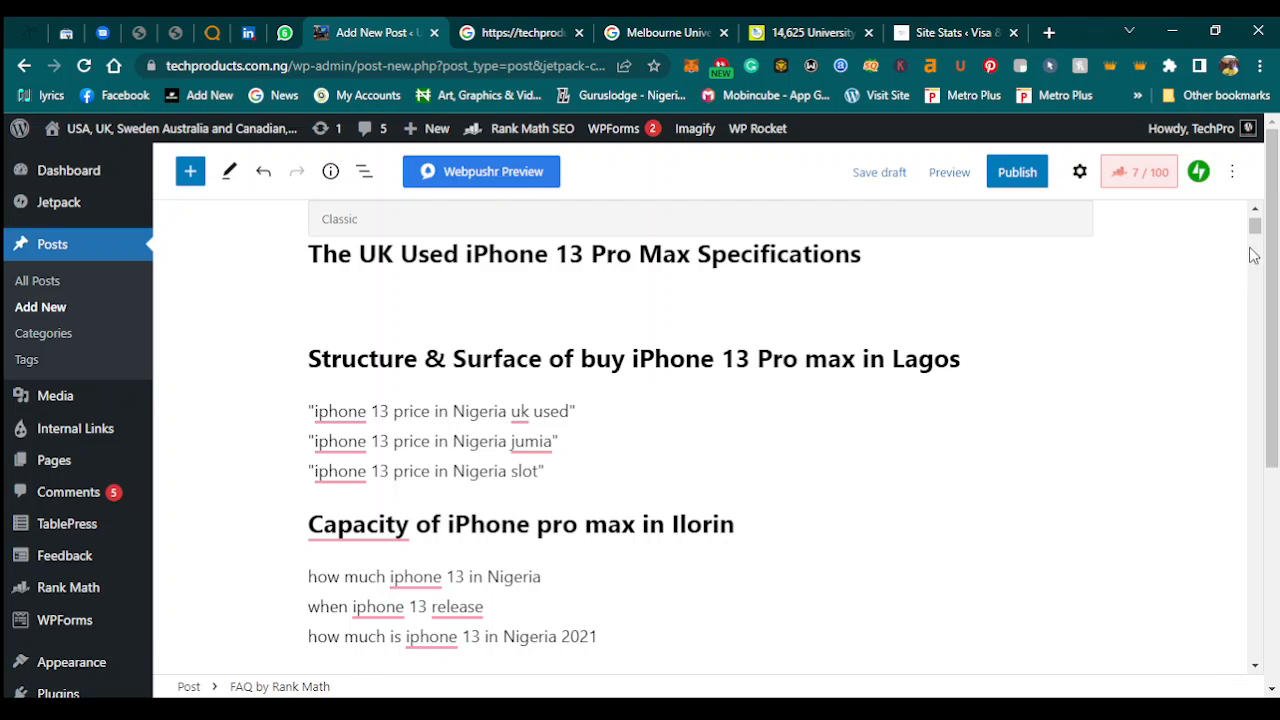
pyautogui.moveTo(1257, 233); pyautogui.dragTo(1257, 224)
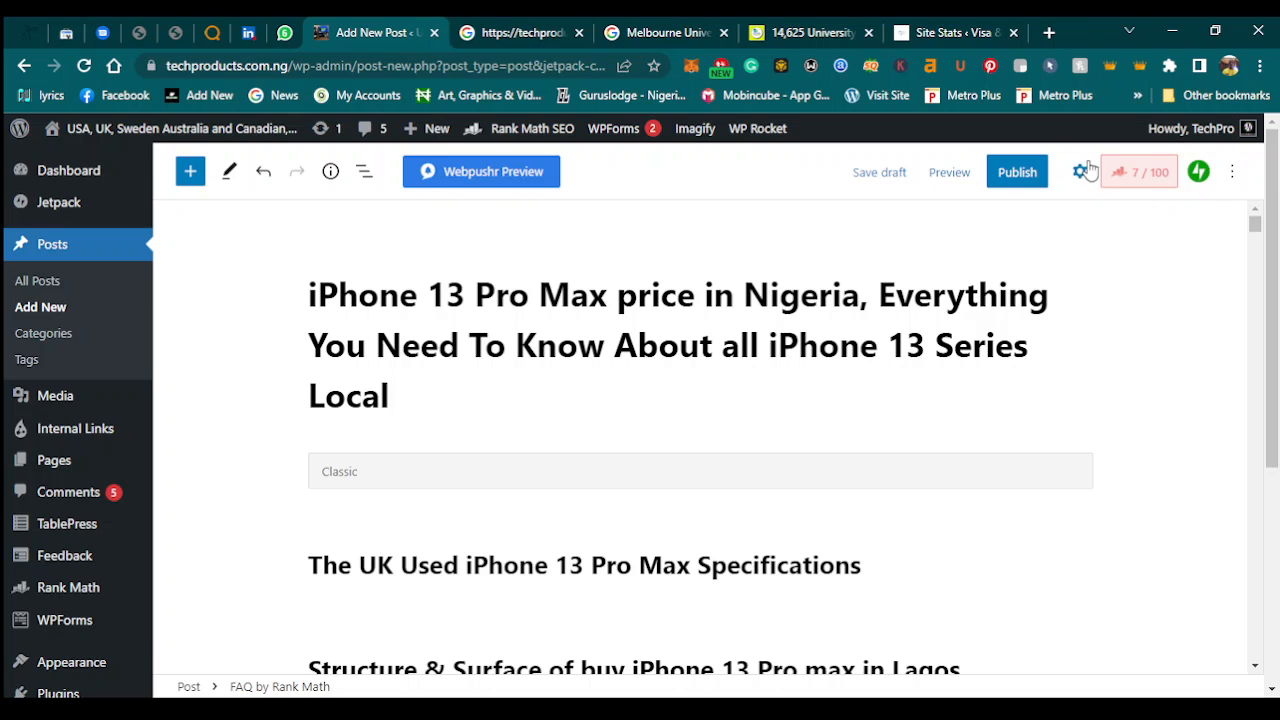
# Show the post-level settings of the copied article and look through its permalink, categories, tags, featured image and discussion options.
pyautogui.click(1229, 176)
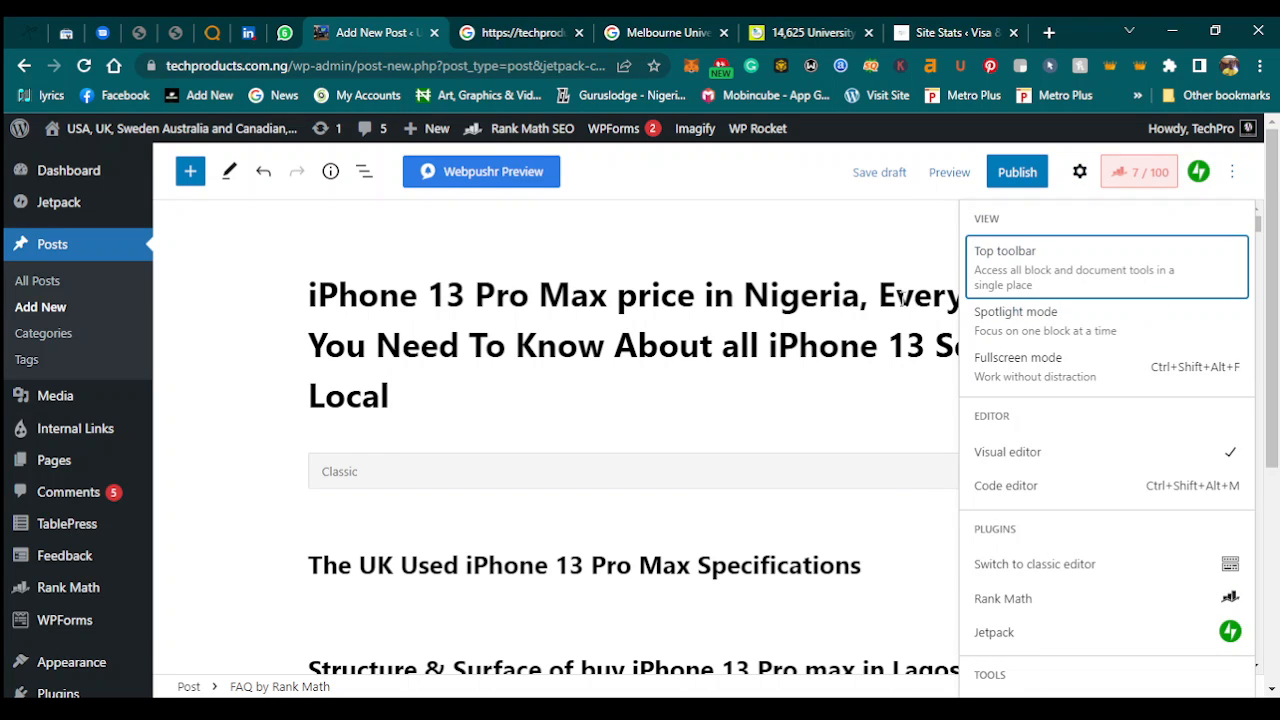
pyautogui.click(1075, 174)
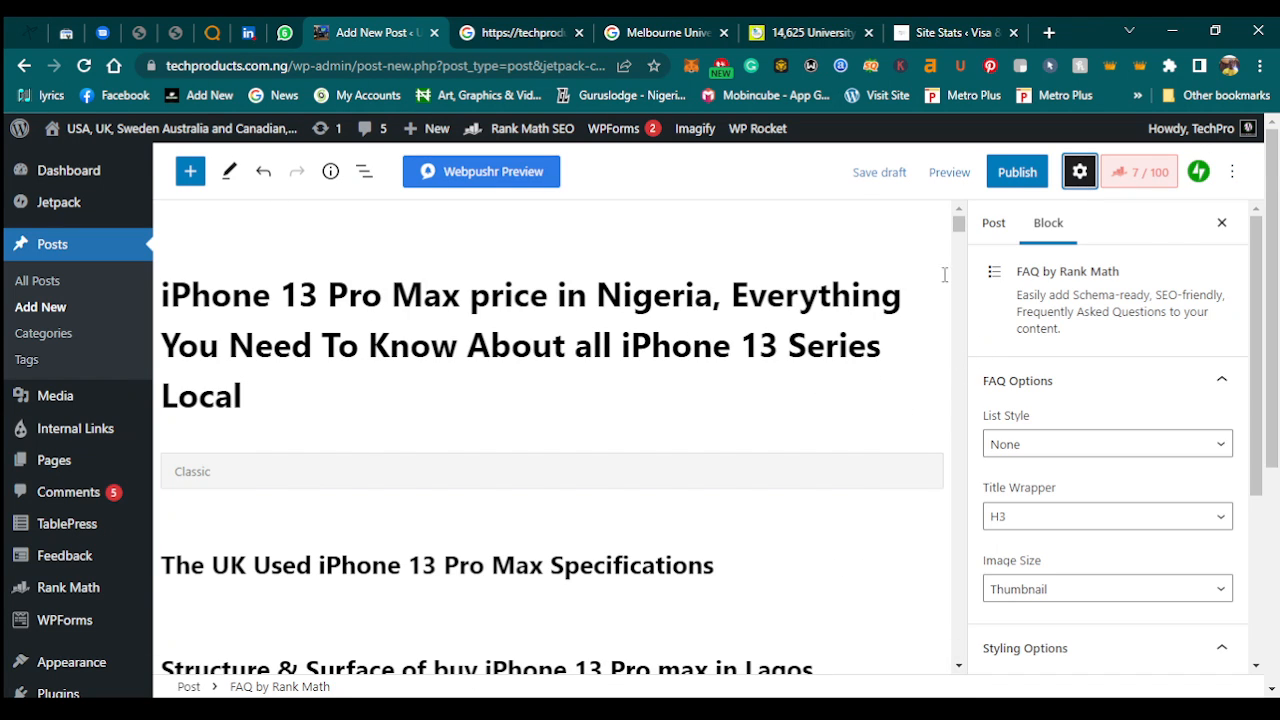
pyautogui.click(996, 230)
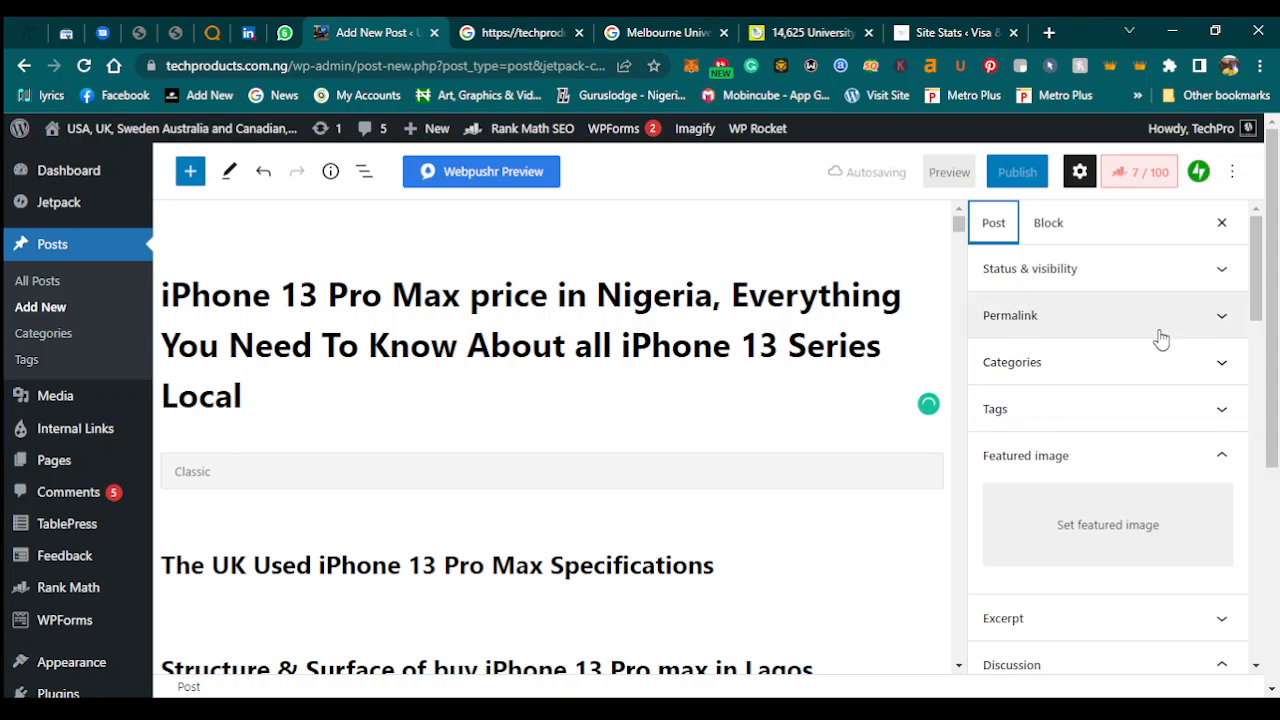
pyautogui.moveTo(1258, 298); pyautogui.dragTo(1228, 235)
pyautogui.moveTo(1256, 300)
pyautogui.mouseDown()
pyautogui.moveTo(1272, 380)
pyautogui.moveTo(1277, 620)
pyautogui.moveTo(1250, 300)
pyautogui.moveTo(1268, 355)
pyautogui.moveTo(1266, 315)
pyautogui.mouseUp()
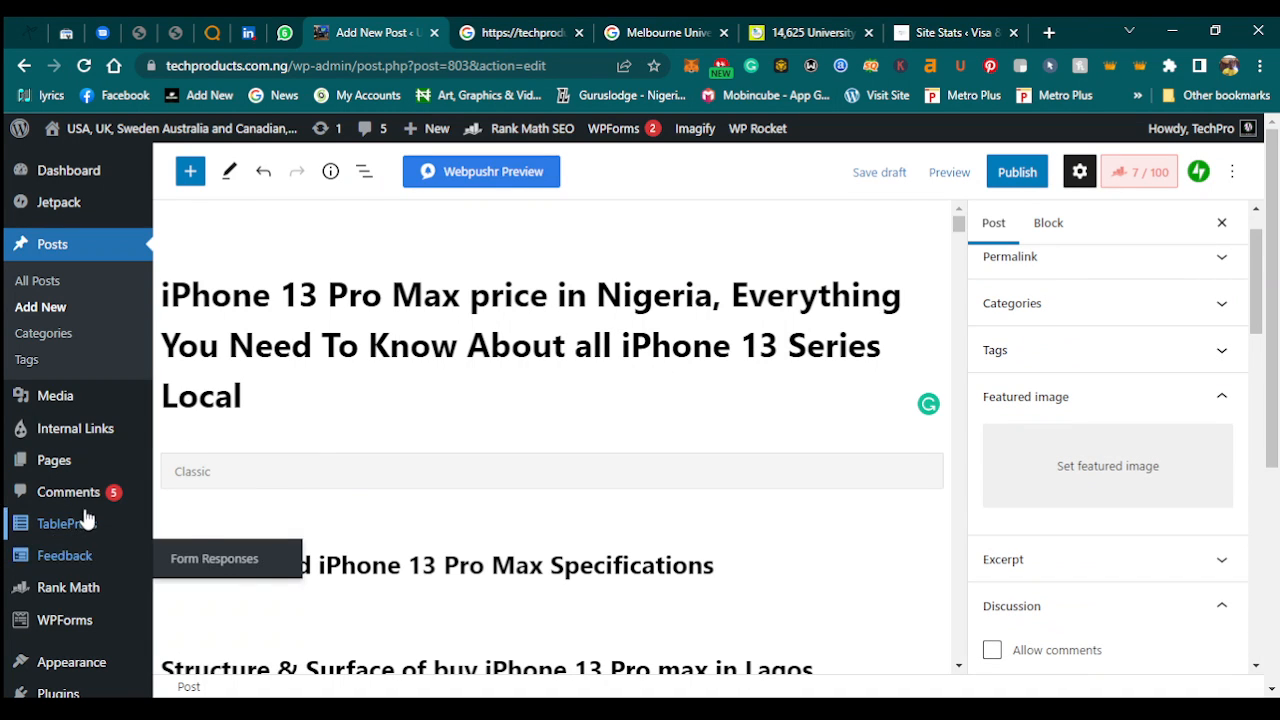
# Open the installed plugins page in a separate browser tab and close the Google results for the Melbourne University scholarship URL.
pyautogui.moveTo(66, 528)
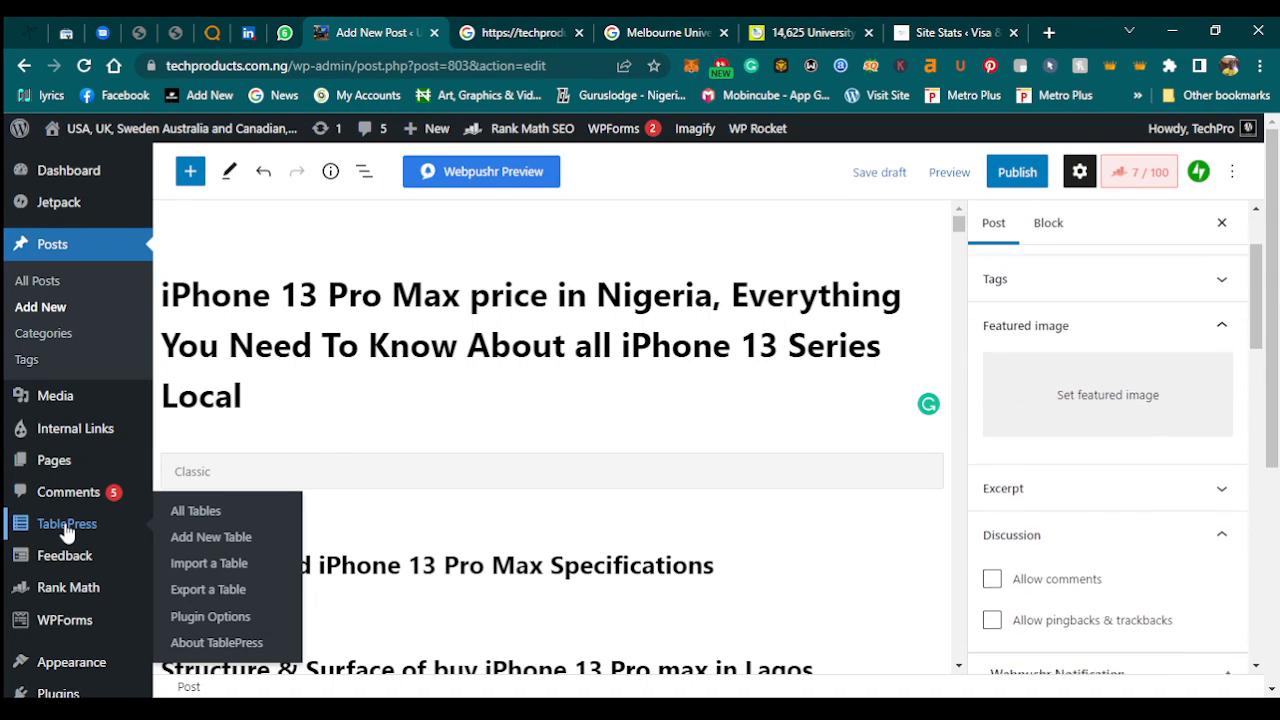
pyautogui.moveTo(1278, 200); pyautogui.dragTo(1272, 314)
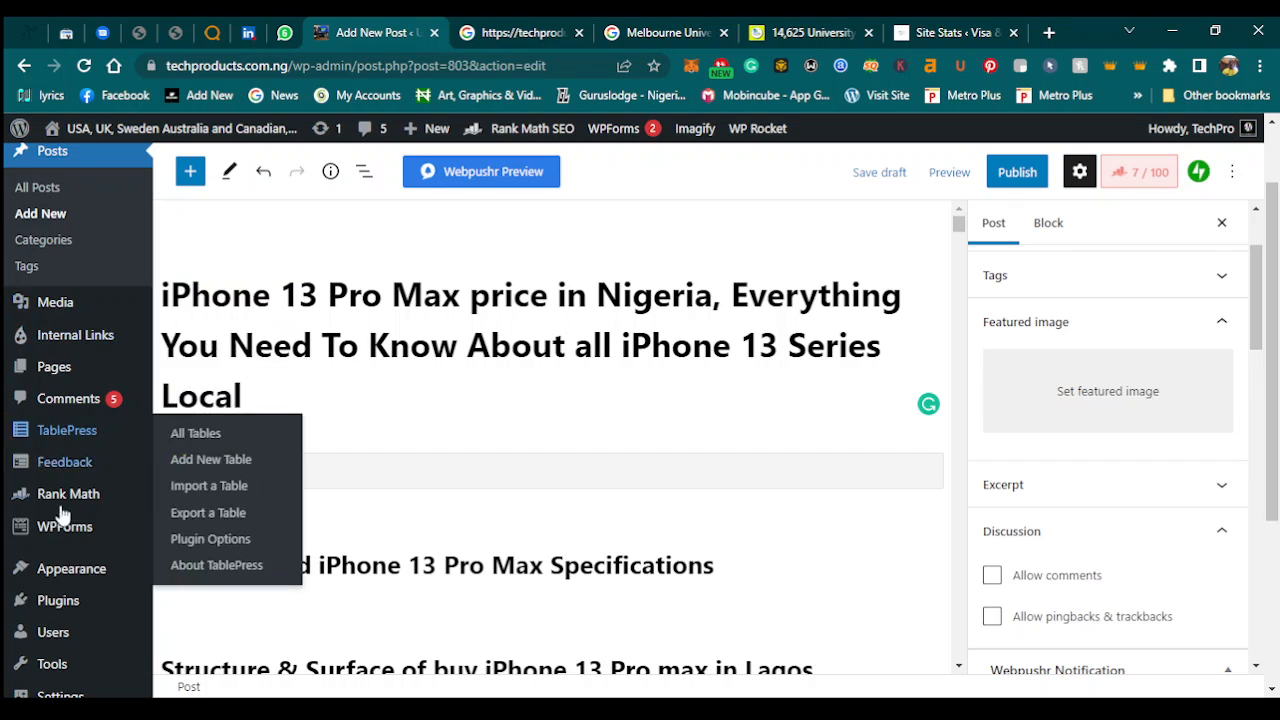
pyautogui.moveTo(145, 588)
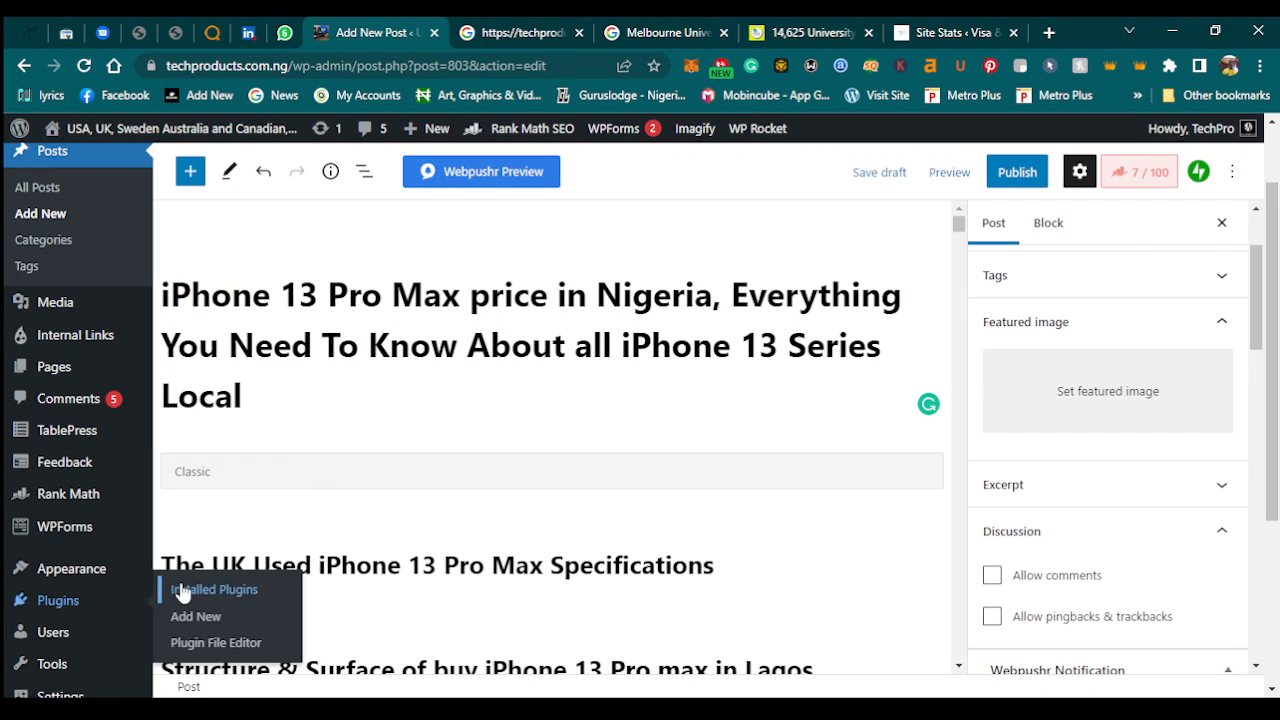
pyautogui.click(266, 405)
pyautogui.click(502, 30)
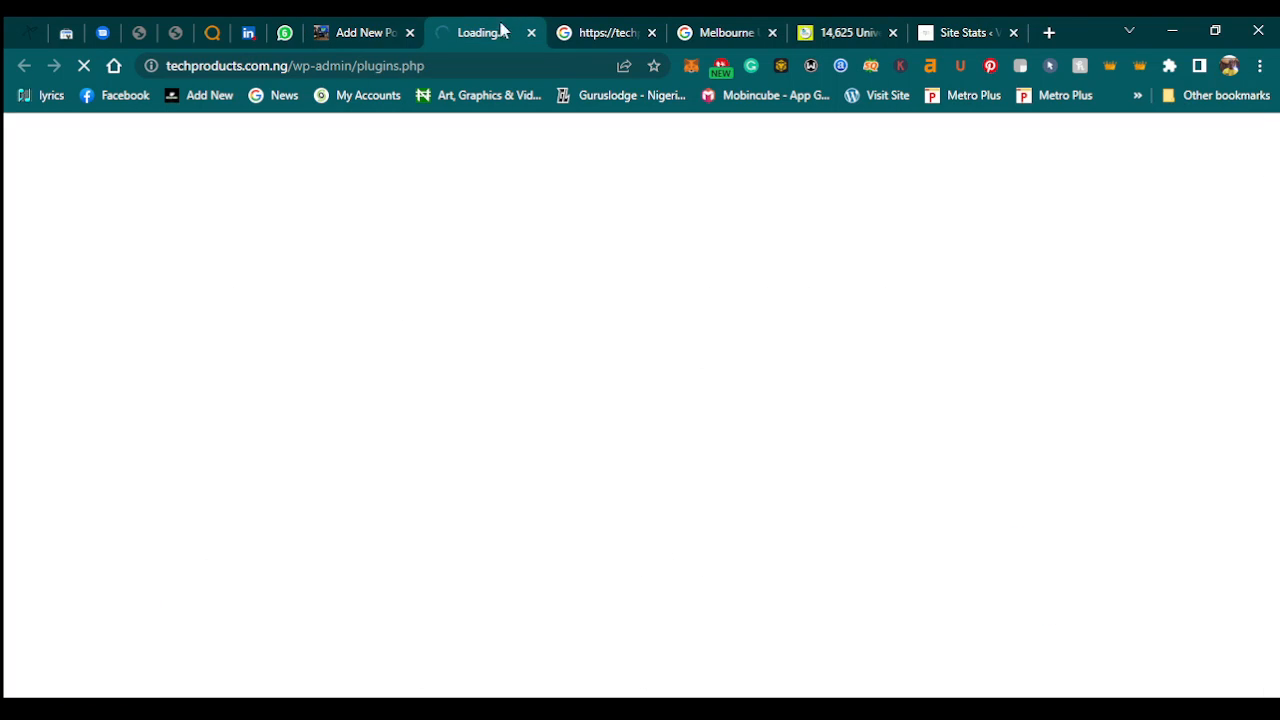
pyautogui.click(366, 28)
pyautogui.click(470, 28)
pyautogui.click(395, 28)
pyautogui.click(486, 28)
pyautogui.click(602, 30)
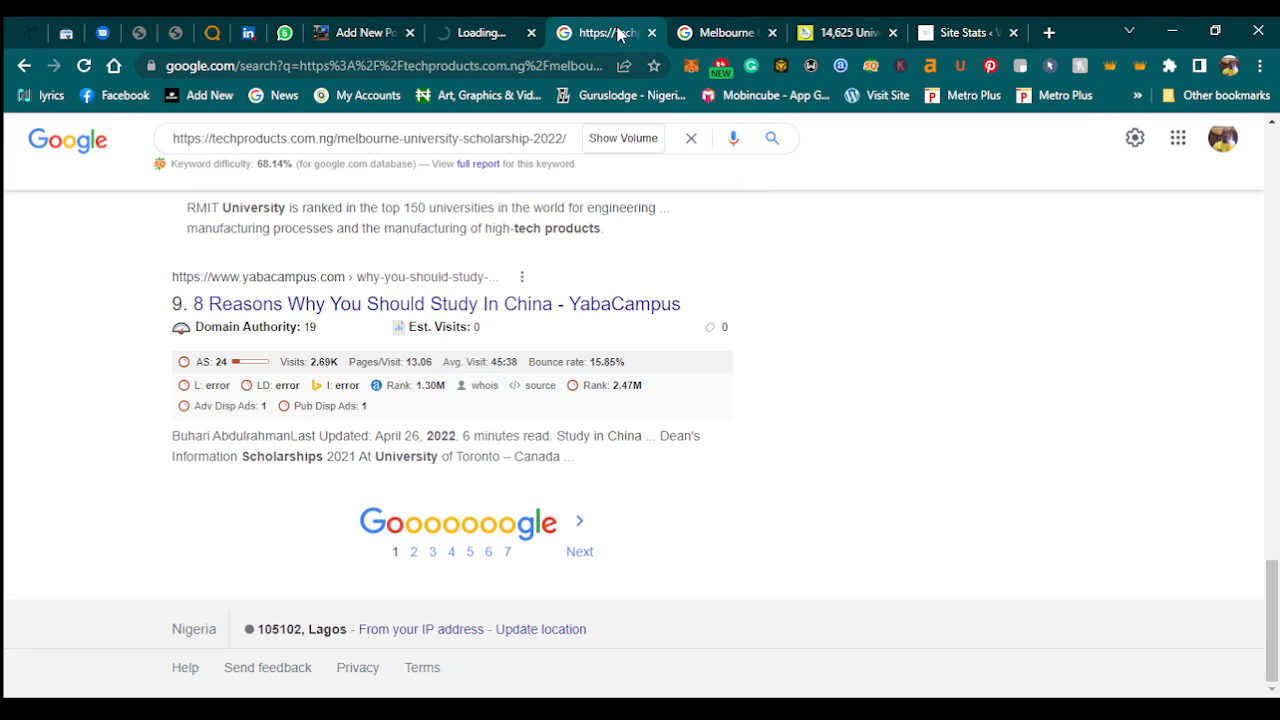
pyautogui.click(650, 33)
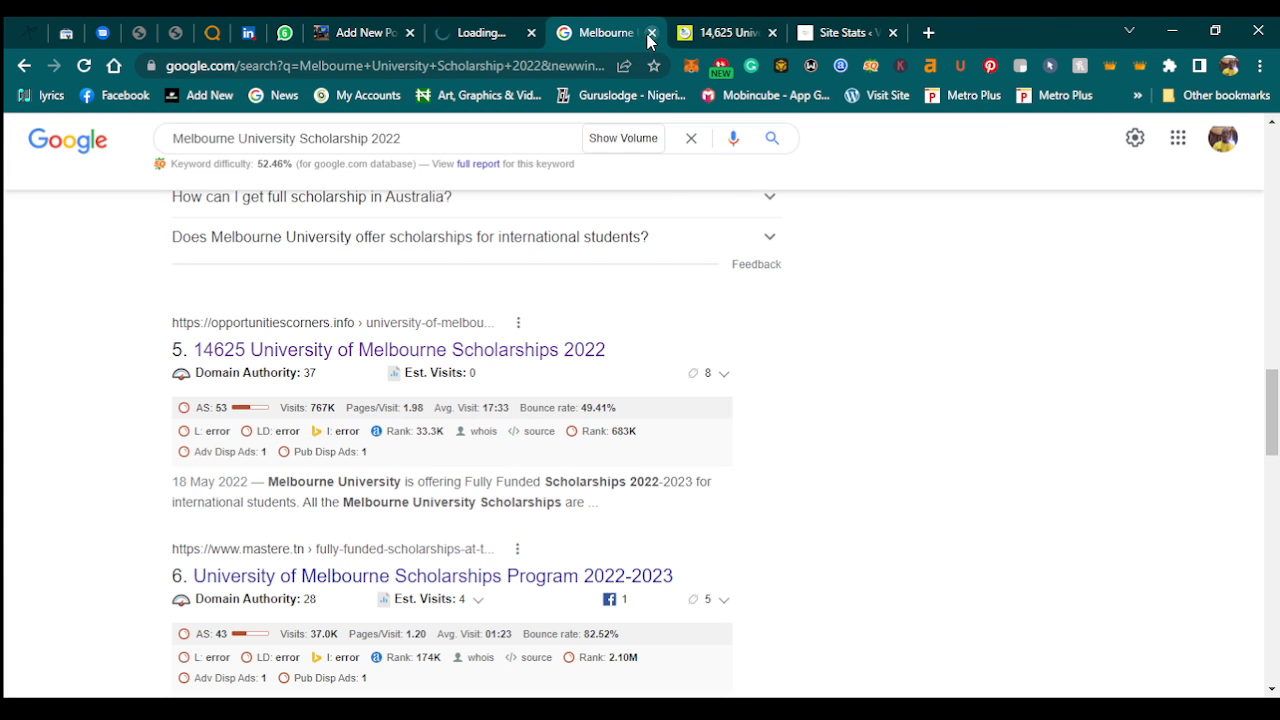
# Activate the Block Editor Search & Replace plugin from the installed plugins list.
pyautogui.click(487, 30)
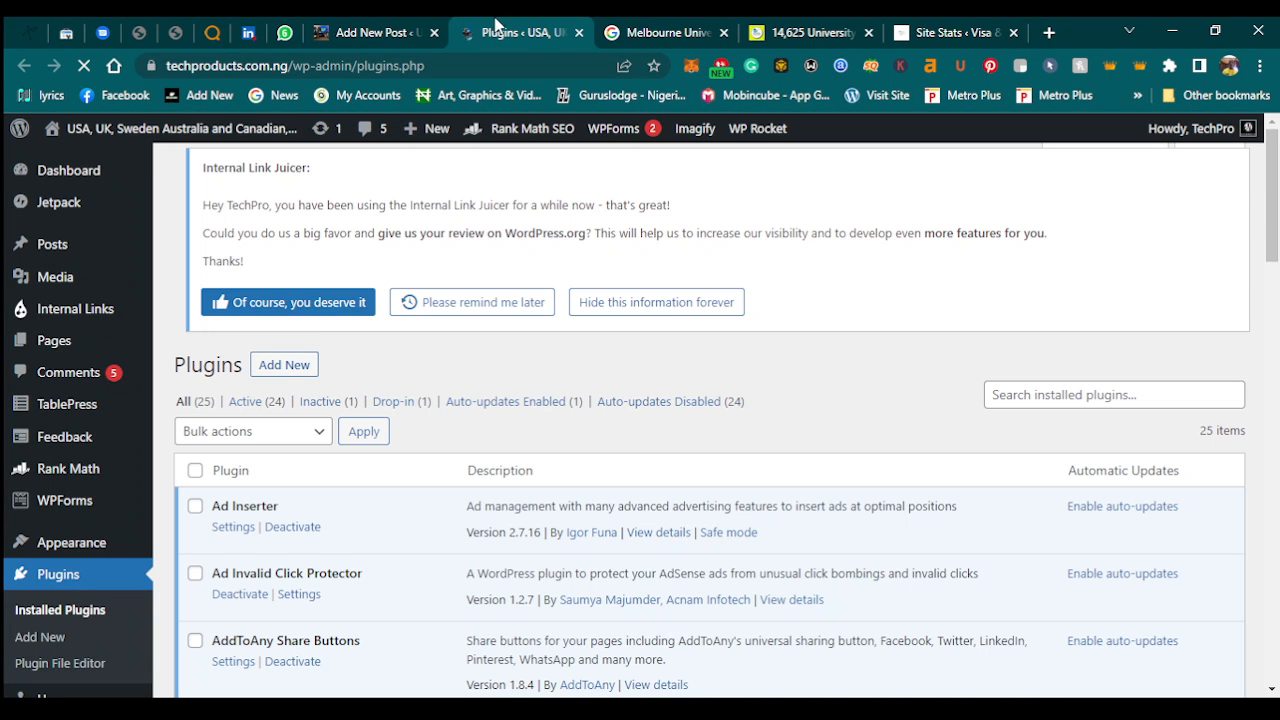
pyautogui.moveTo(1275, 226); pyautogui.dragTo(1276, 344)
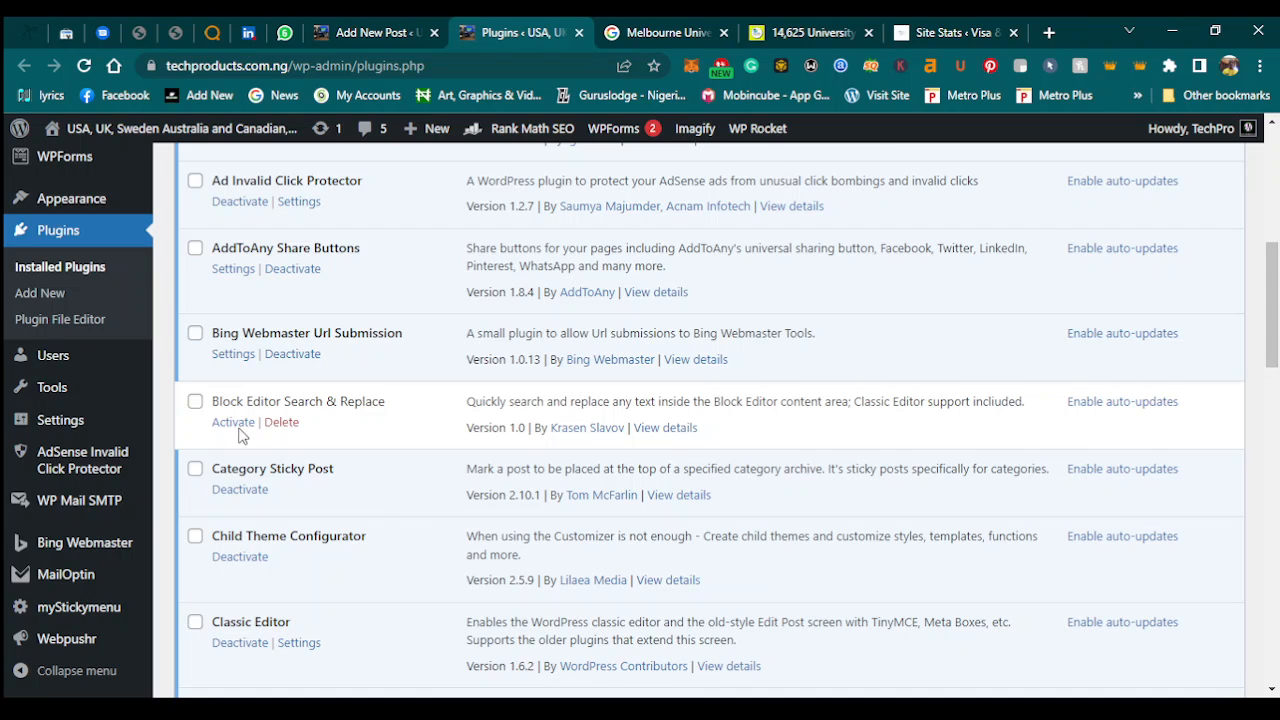
pyautogui.click(233, 422)
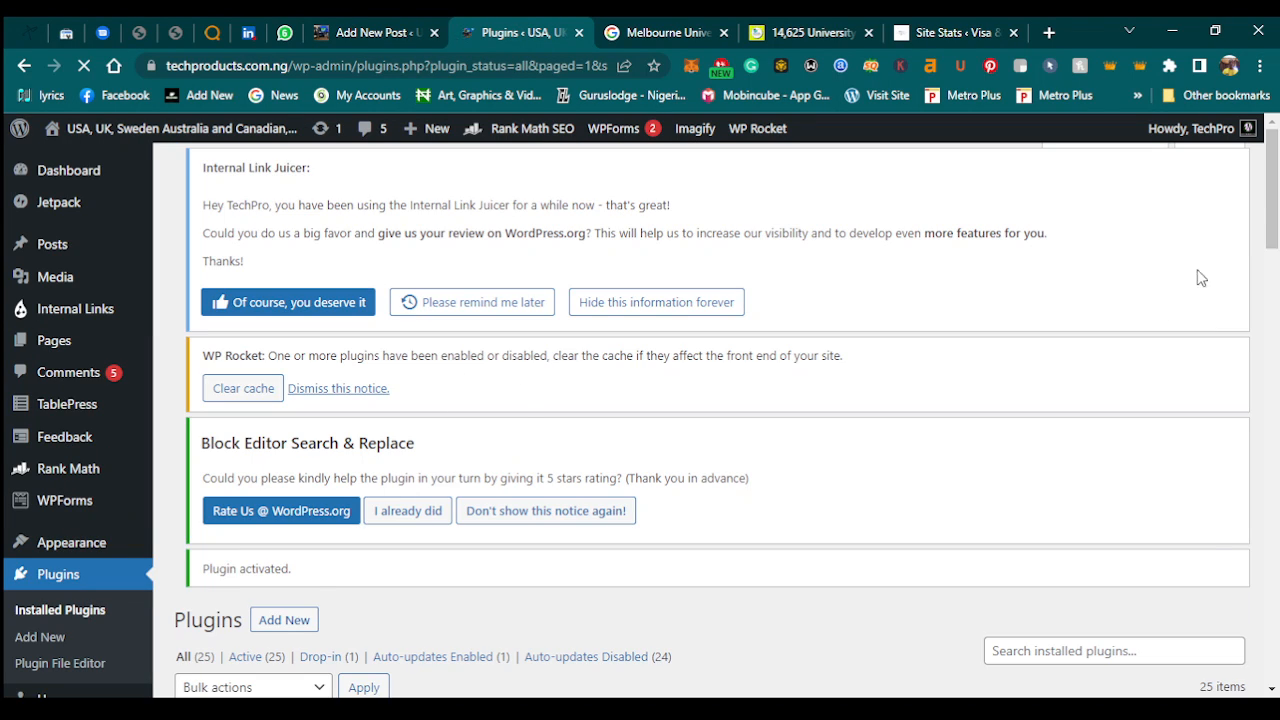
# Find "replace" on the installed plugins page and deactivate the Find and Replace TEXT plugin.
pyautogui.moveTo(1277, 180); pyautogui.dragTo(1276, 298)
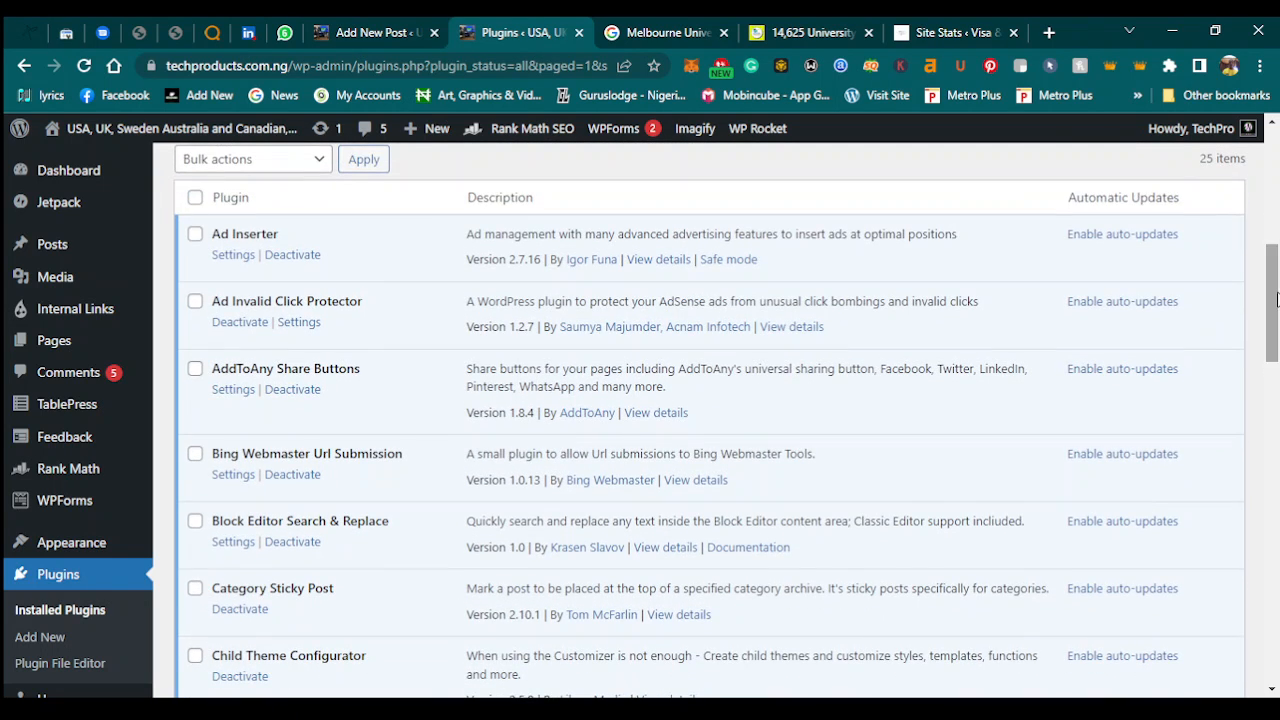
pyautogui.hotkey('ctrl', 'f')
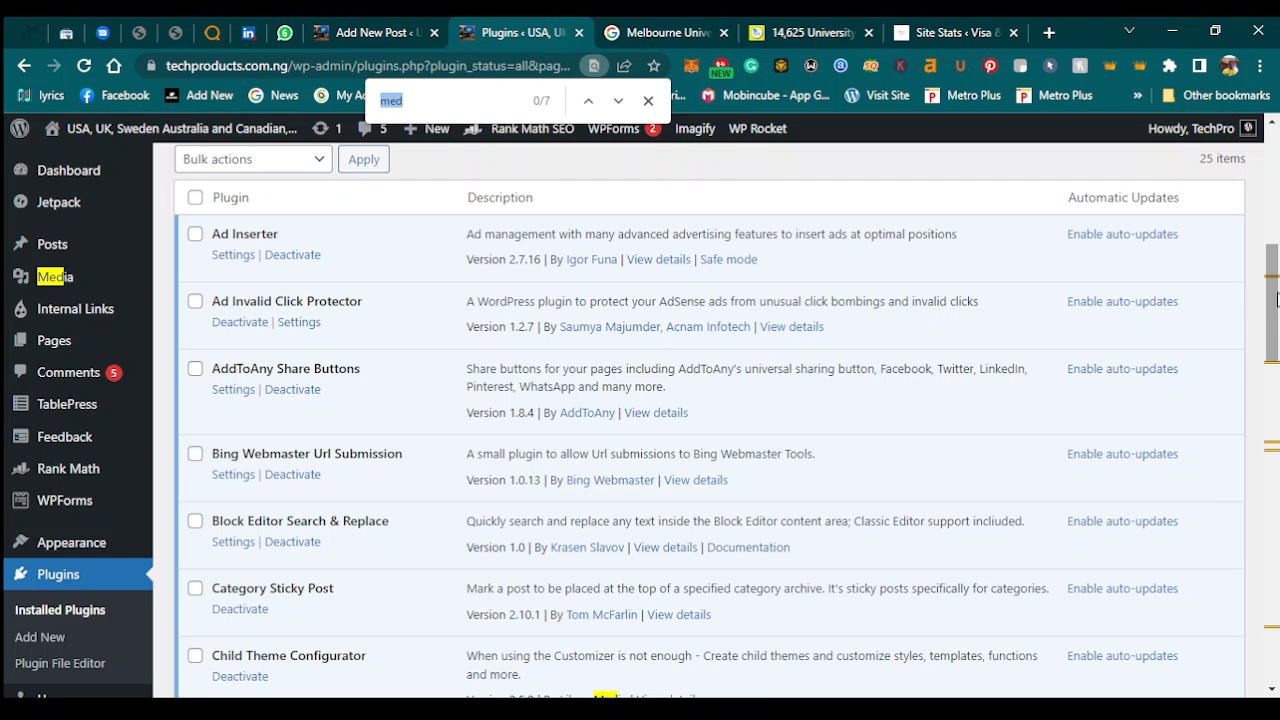
pyautogui.write('replace')
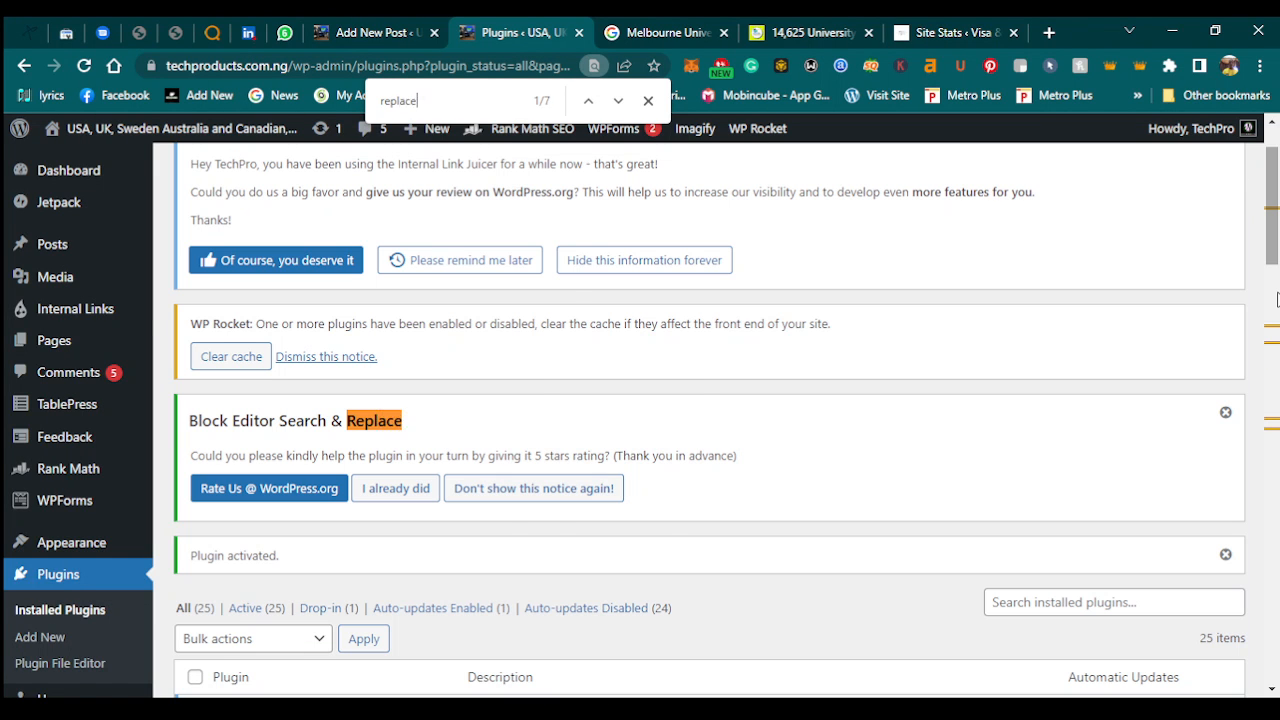
pyautogui.press('Return')
pyautogui.press('Return')
pyautogui.press('Return')
pyautogui.press('Return')
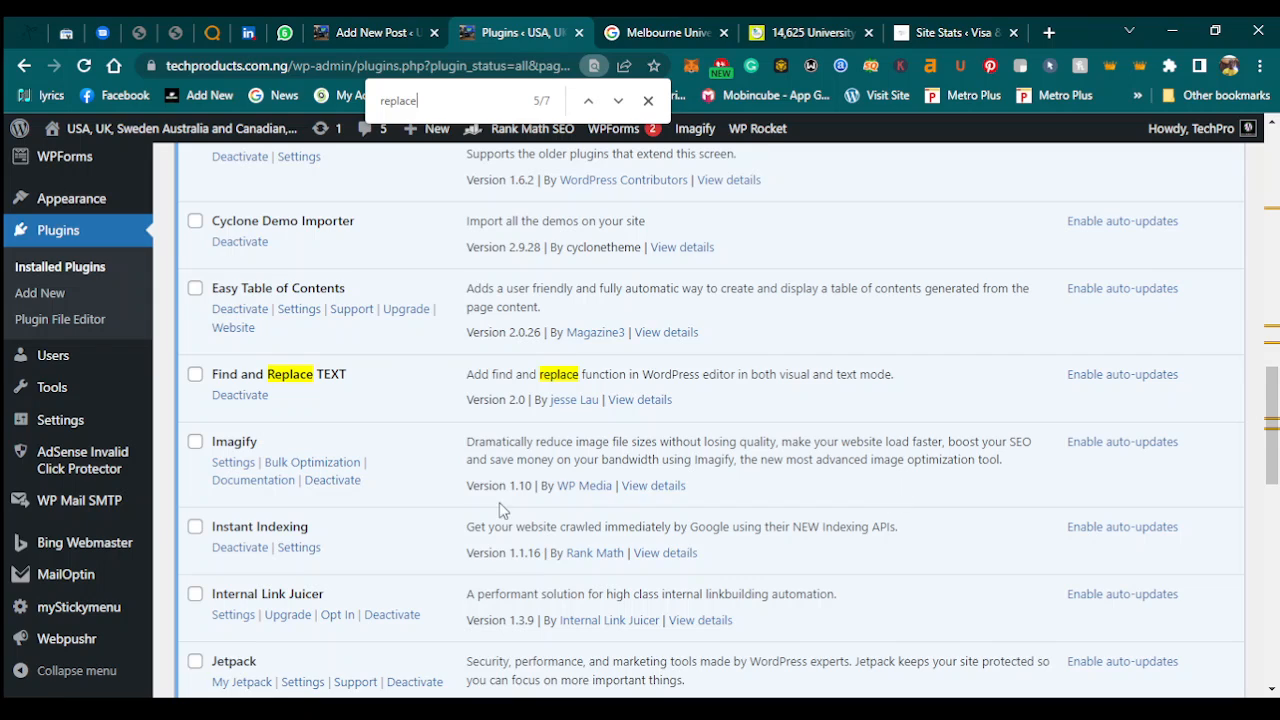
pyautogui.click(236, 396)
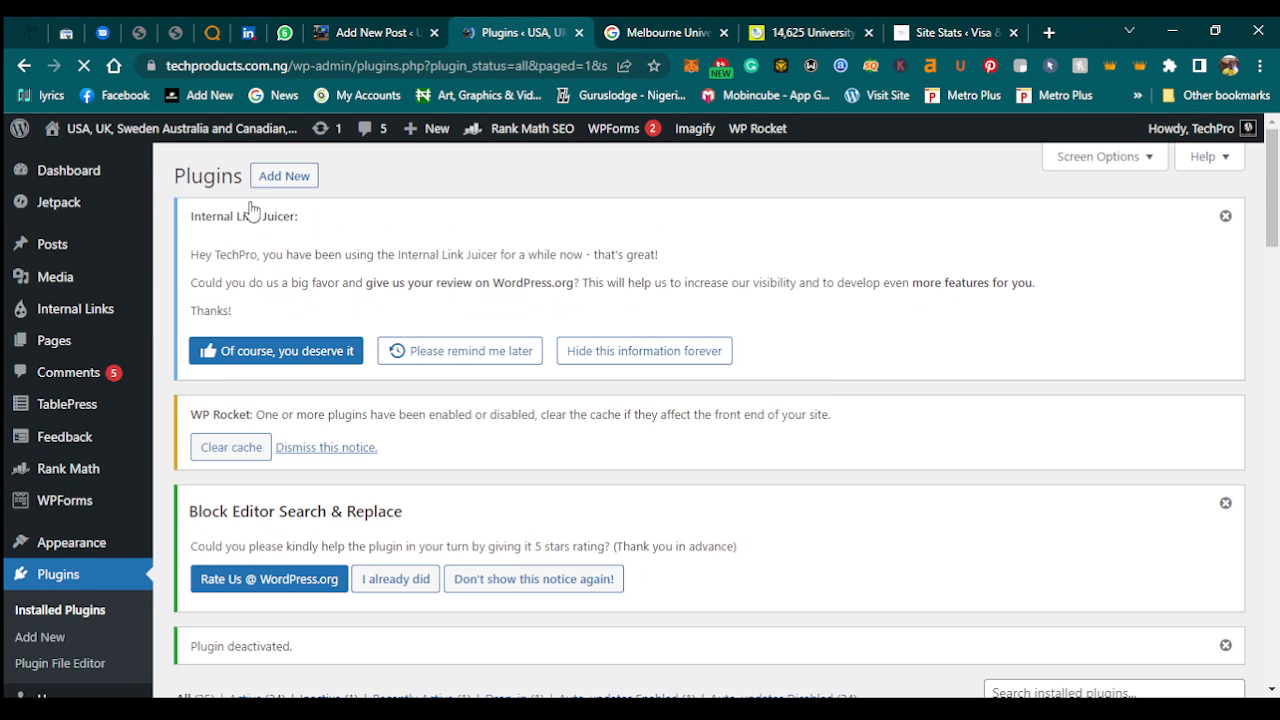
# Return to the copied iPhone 13 Pro Max article in the post editor and reload the page.
pyautogui.click(350, 32)
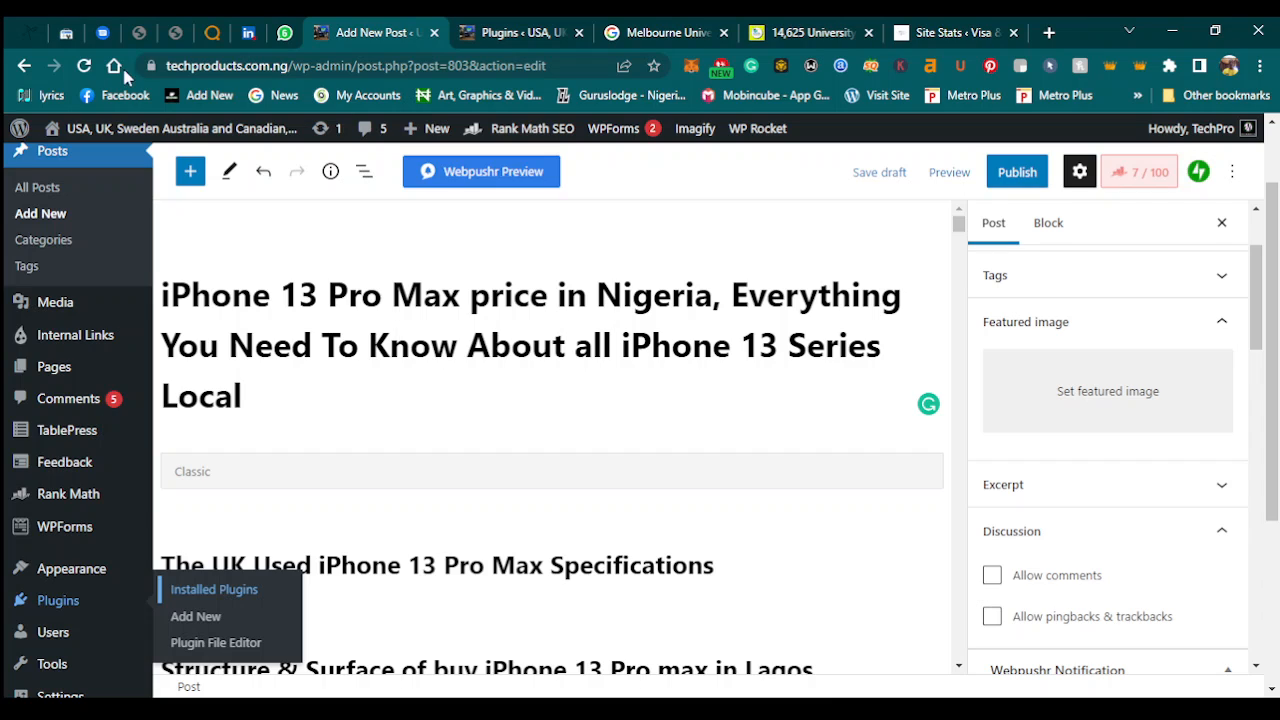
pyautogui.click(84, 68)
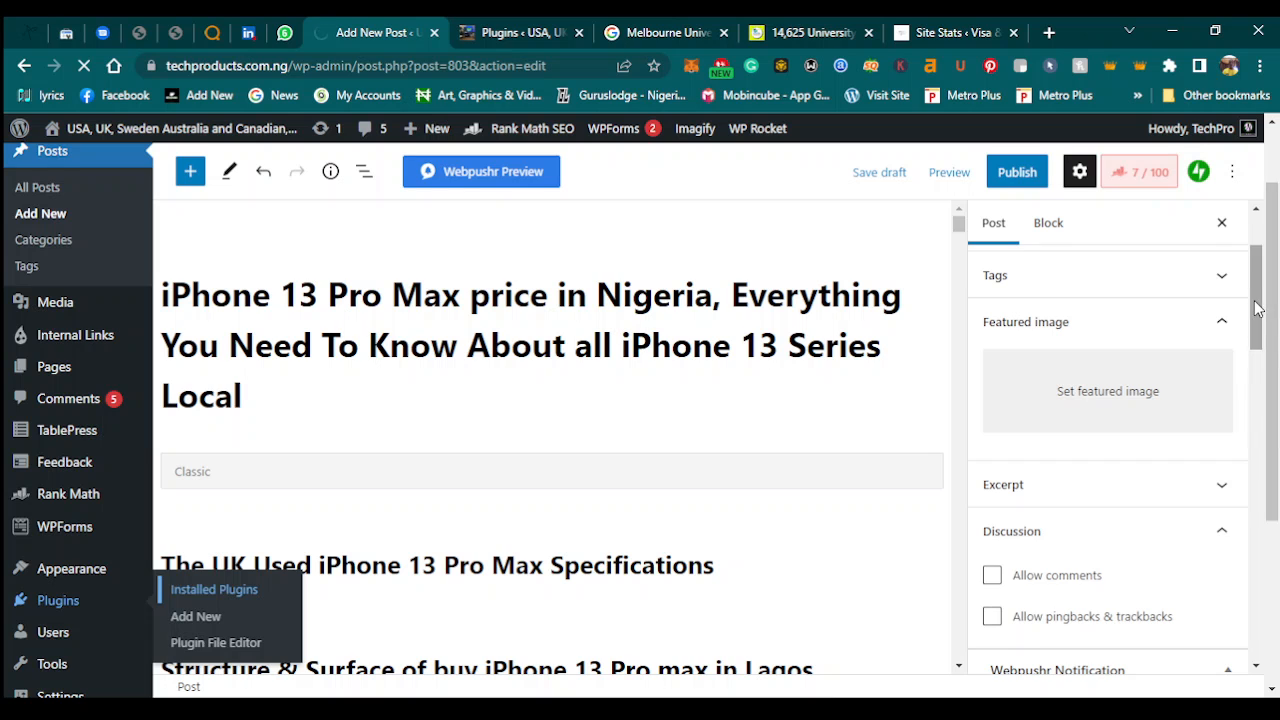
pyautogui.moveTo(1257, 305); pyautogui.dragTo(1275, 637)
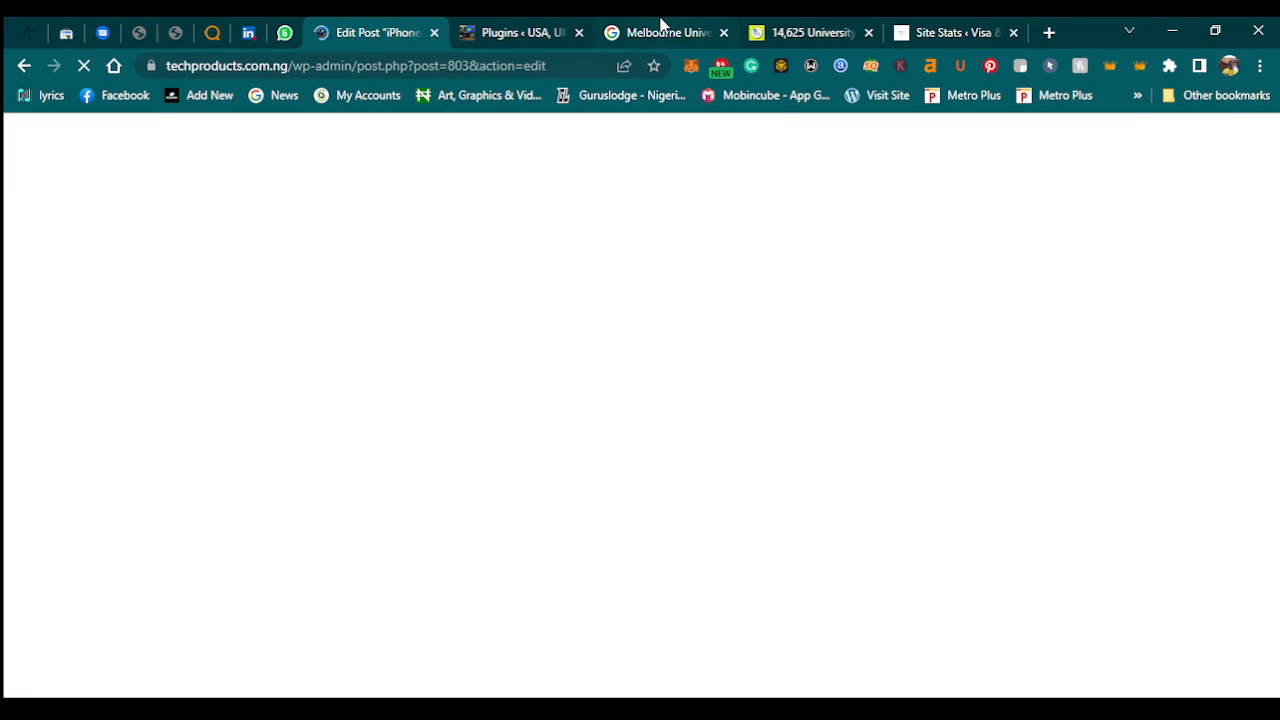
pyautogui.click(660, 27)
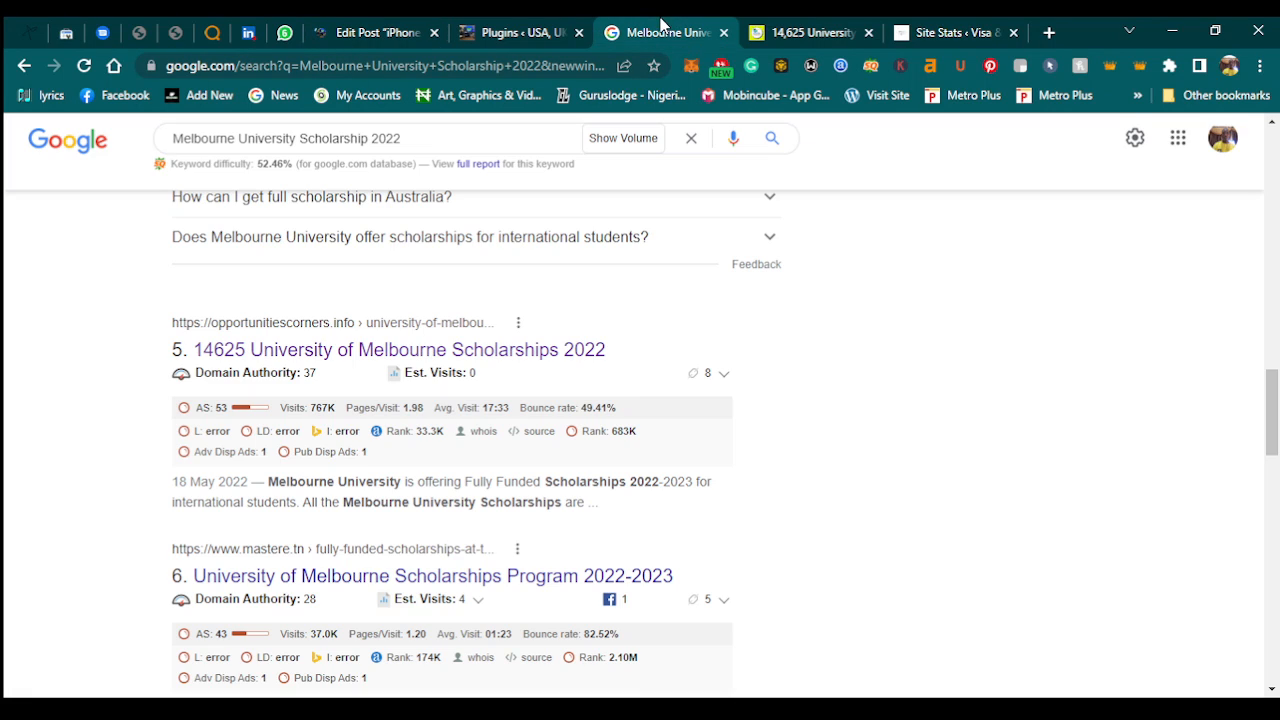
pyautogui.click(370, 34)
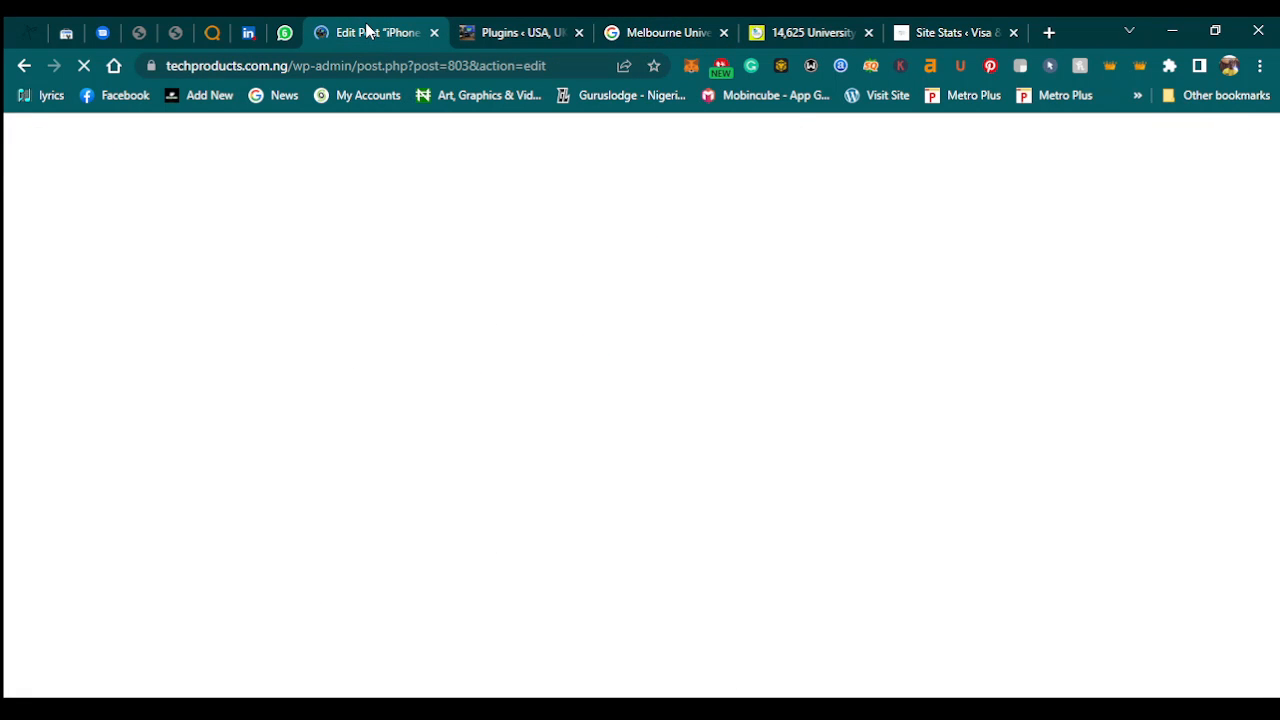
pyautogui.click(286, 30)
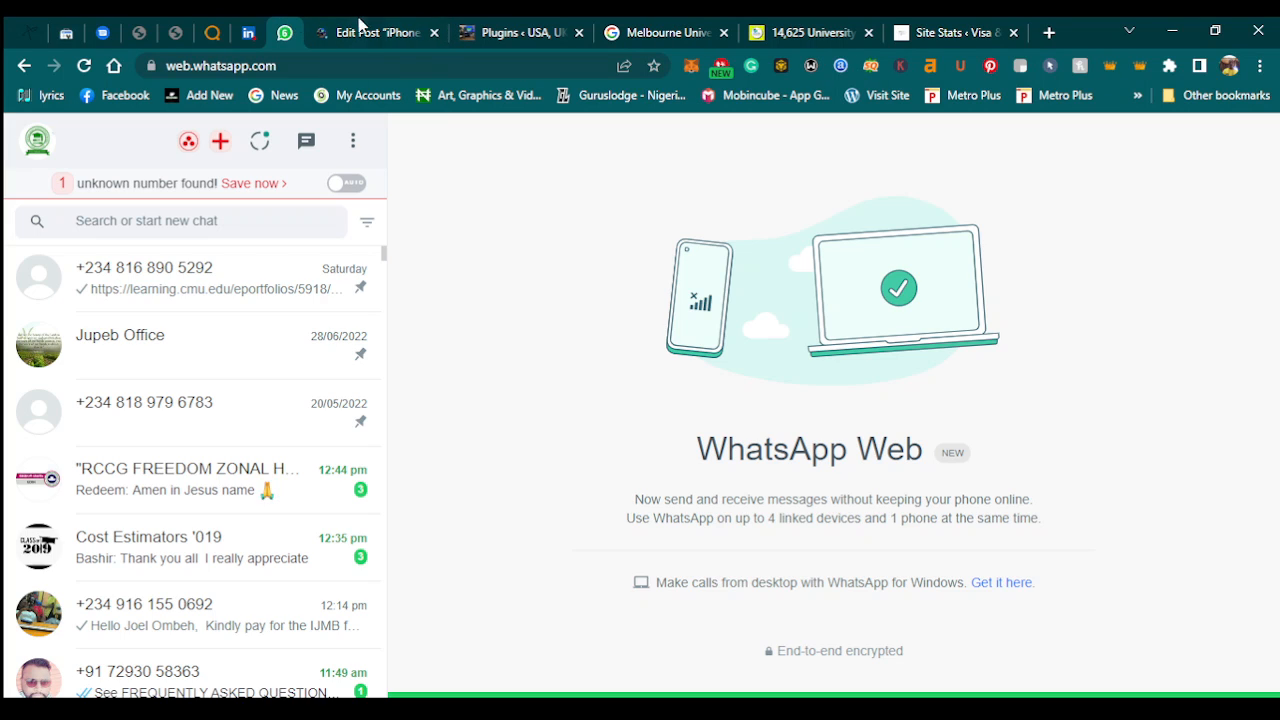
pyautogui.click(425, 25)
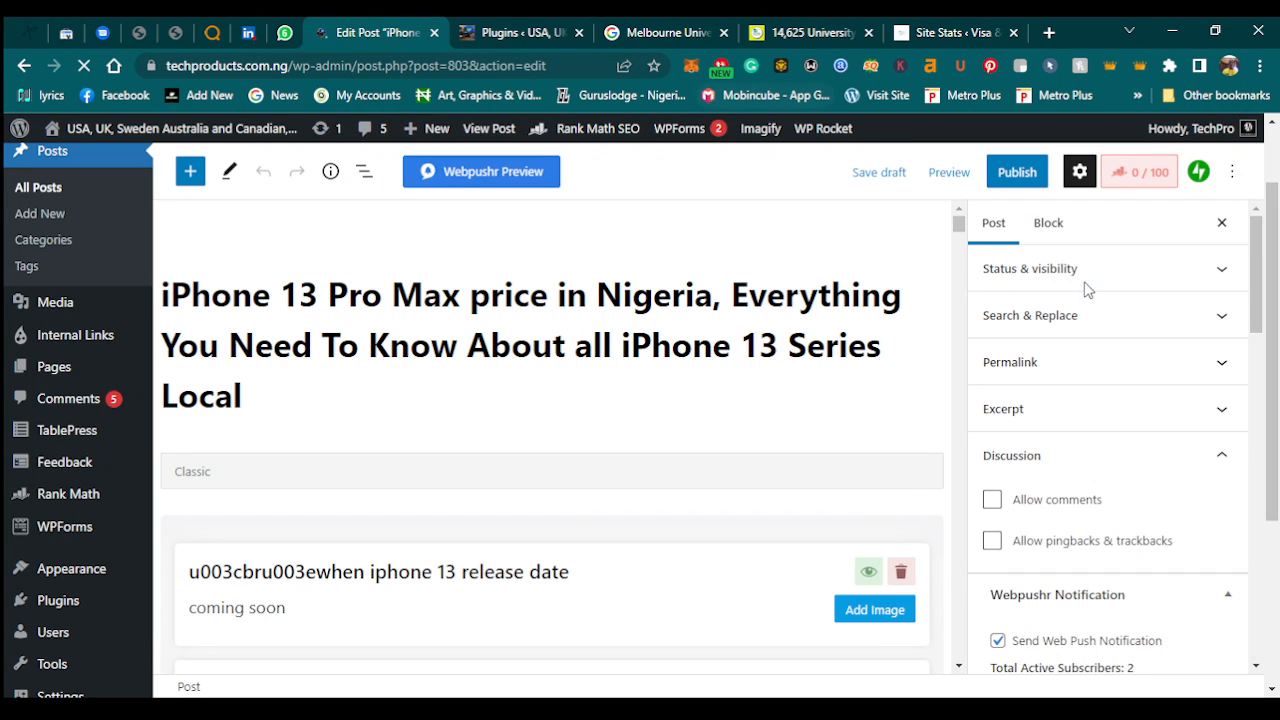
# Expand the post's Search & Replace options and enter "iphone 13 pro max" as the search phrase and "samsung x" as the replacement, keeping text highlighting on.
pyautogui.scroll(-1, 1256, 311)
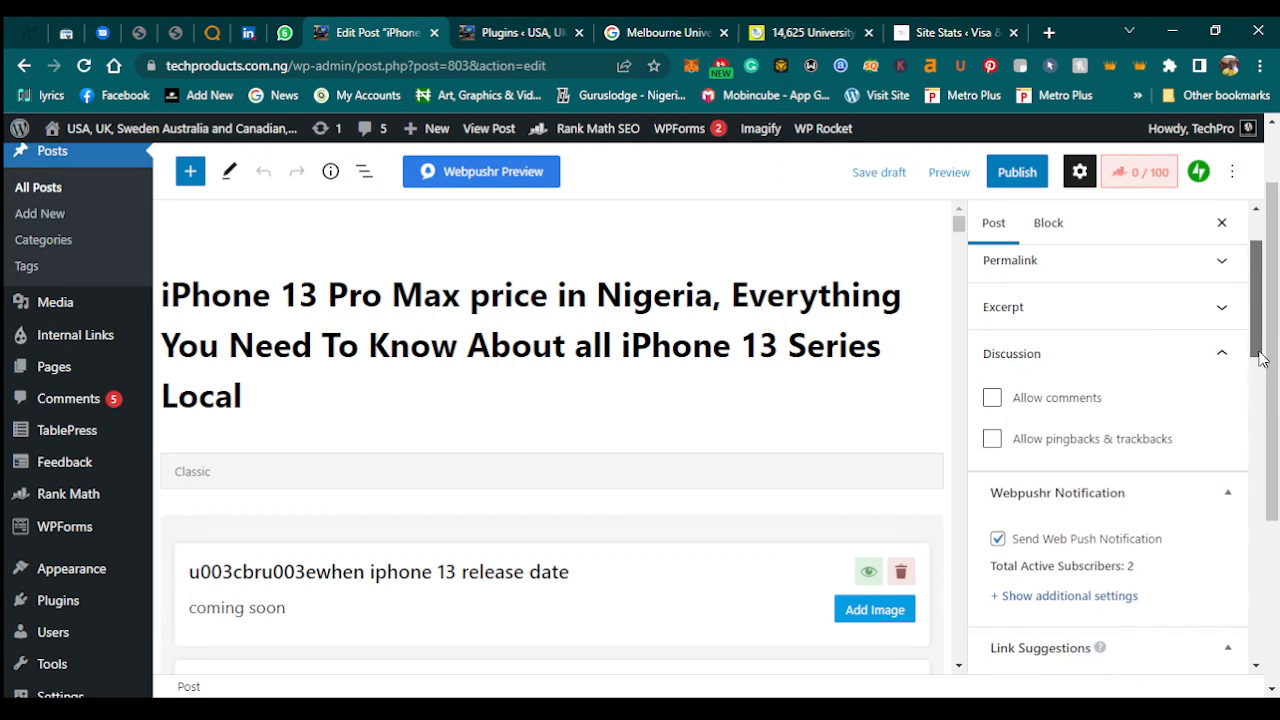
pyautogui.scroll(-6, 1258, 370)
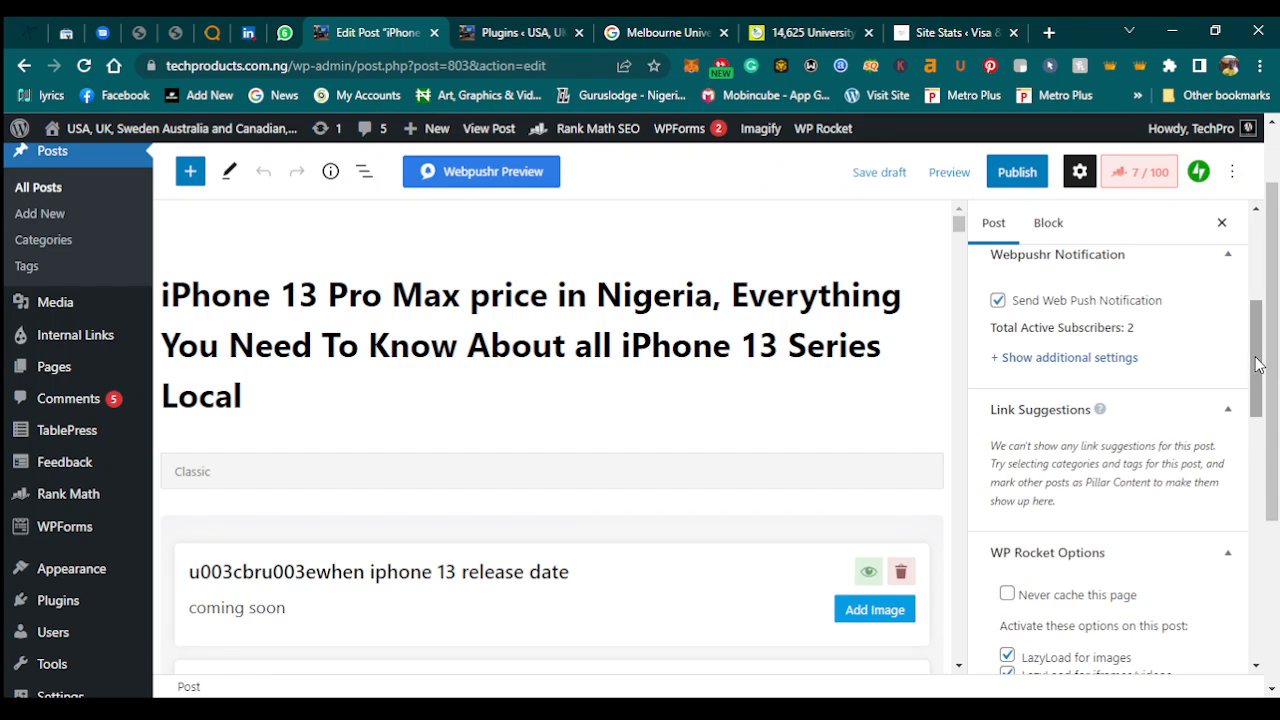
pyautogui.moveTo(1270, 456); pyautogui.dragTo(1276, 262)
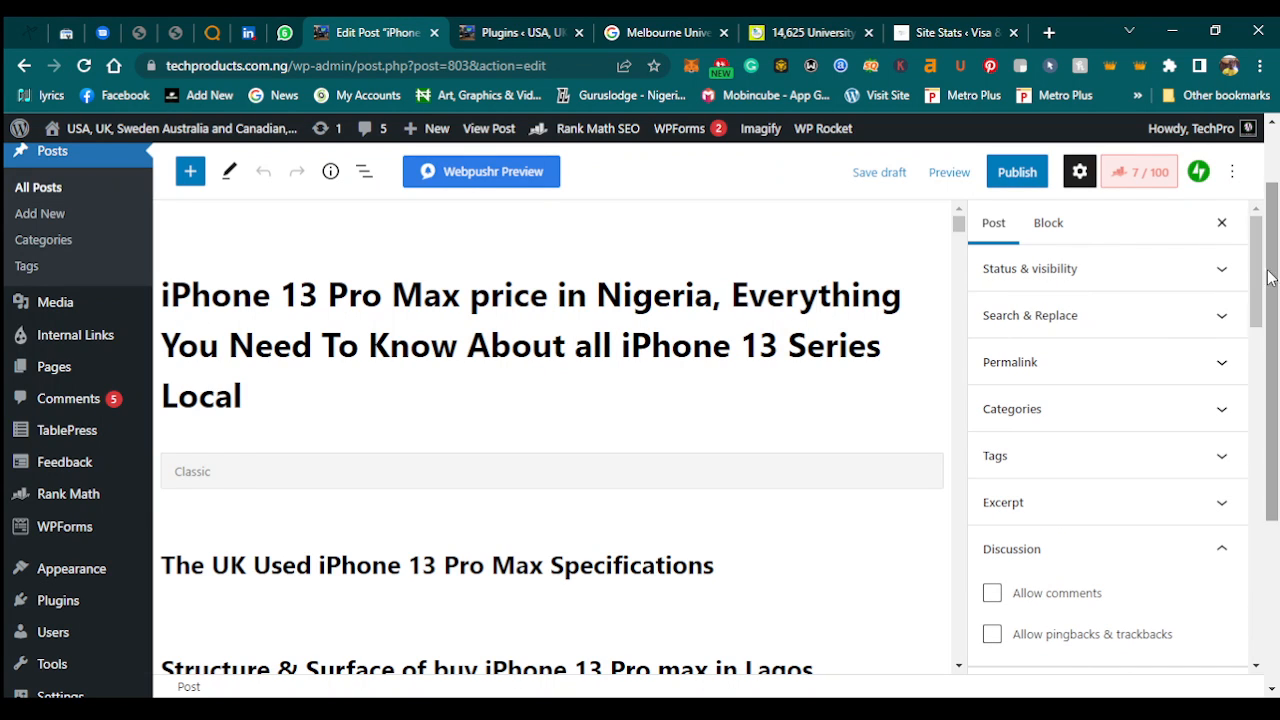
pyautogui.click(1101, 337)
pyautogui.click(1047, 431)
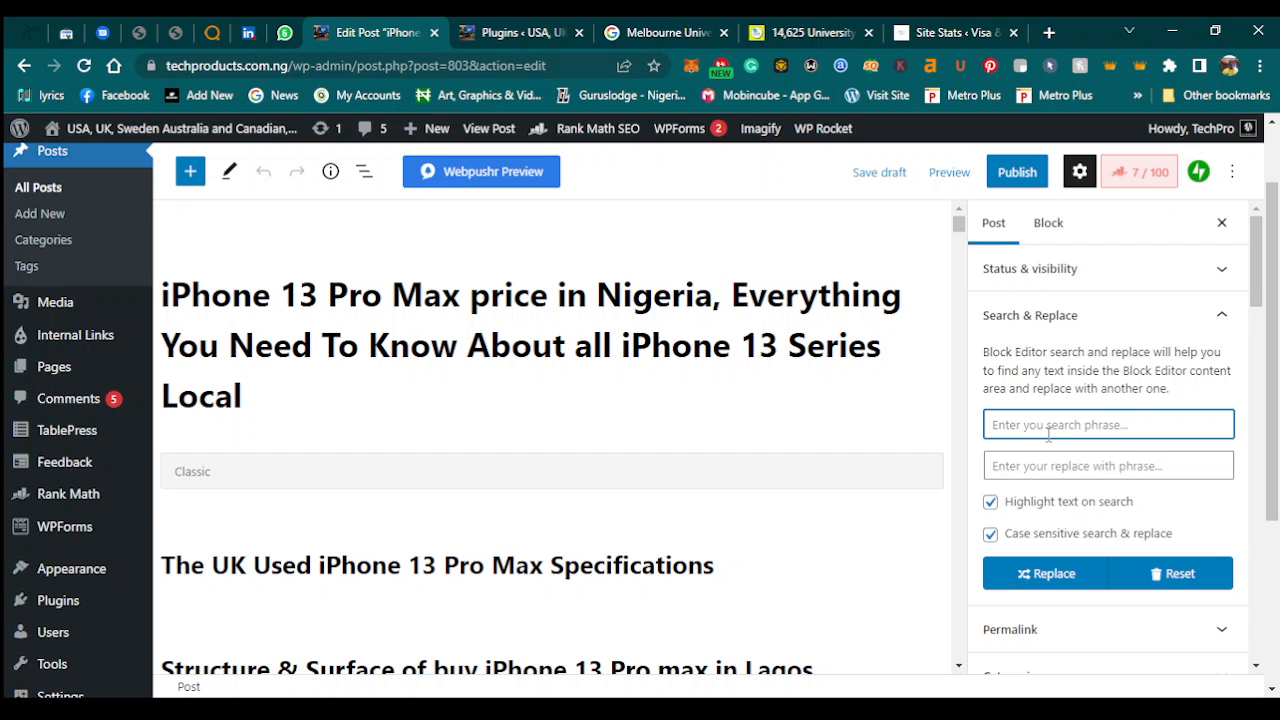
pyautogui.write('iphone 13 pro max')
pyautogui.click(1051, 466)
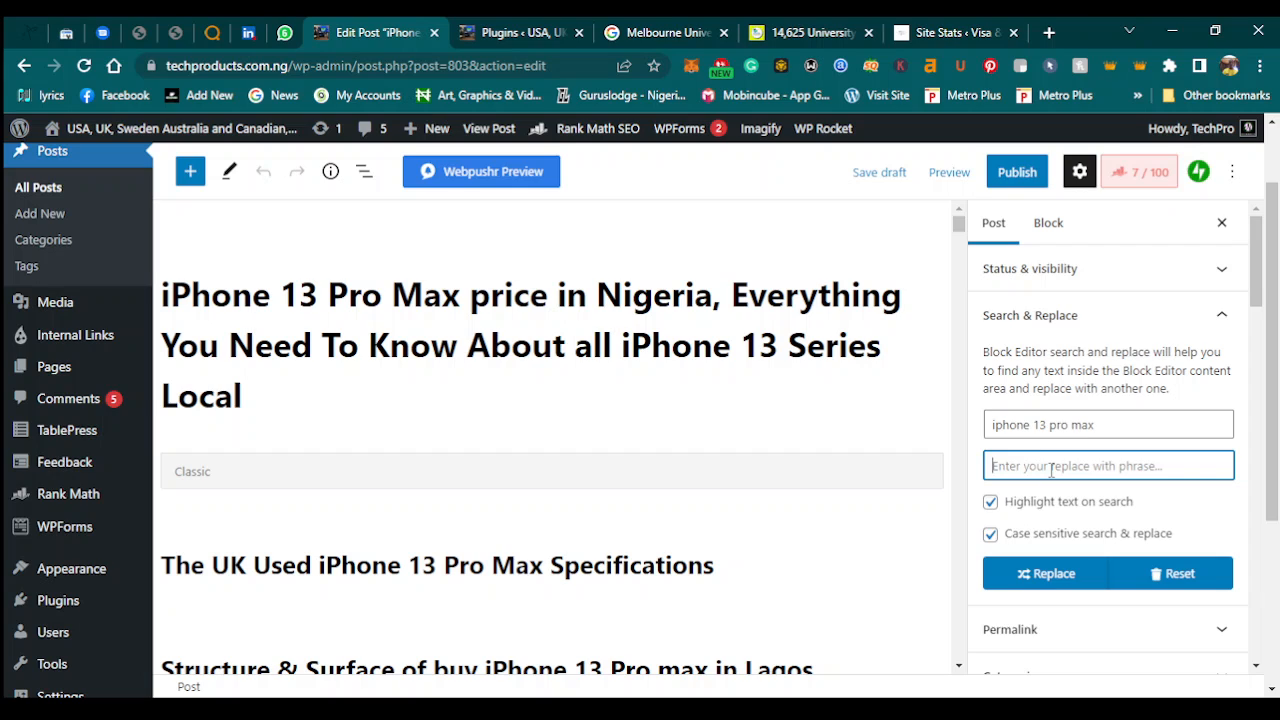
pyautogui.write('sam')
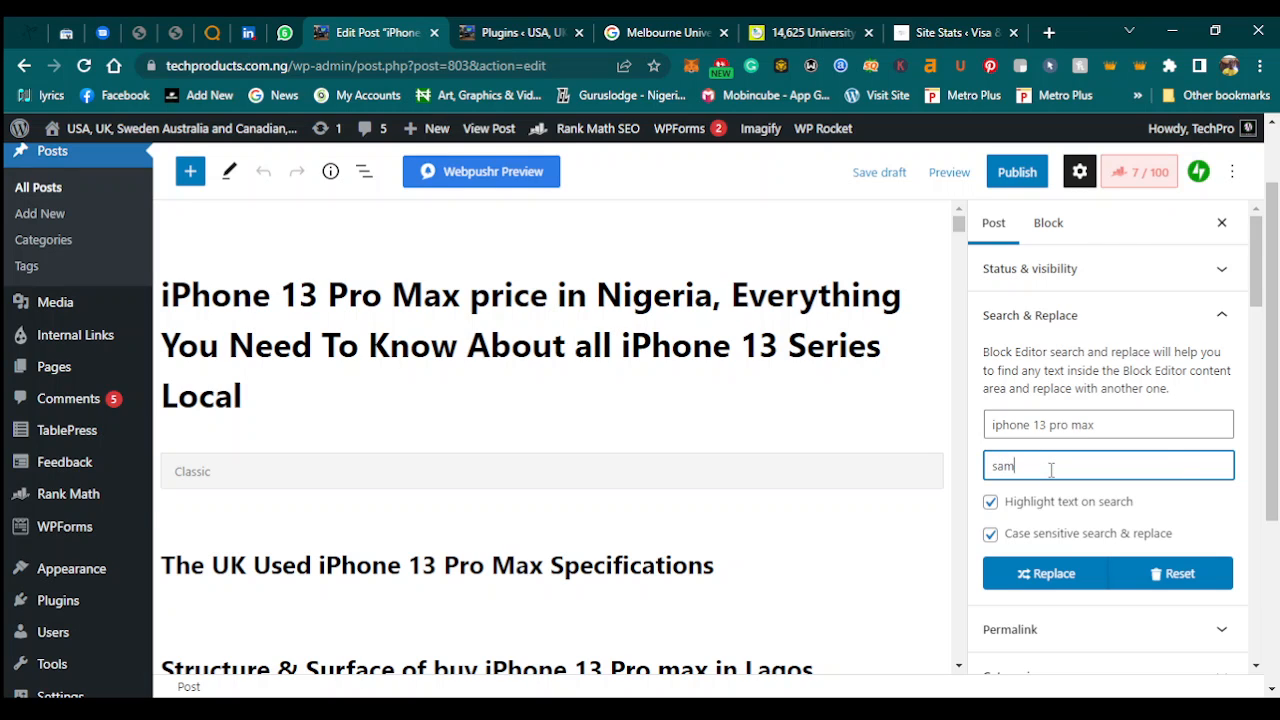
pyautogui.write('sung x')
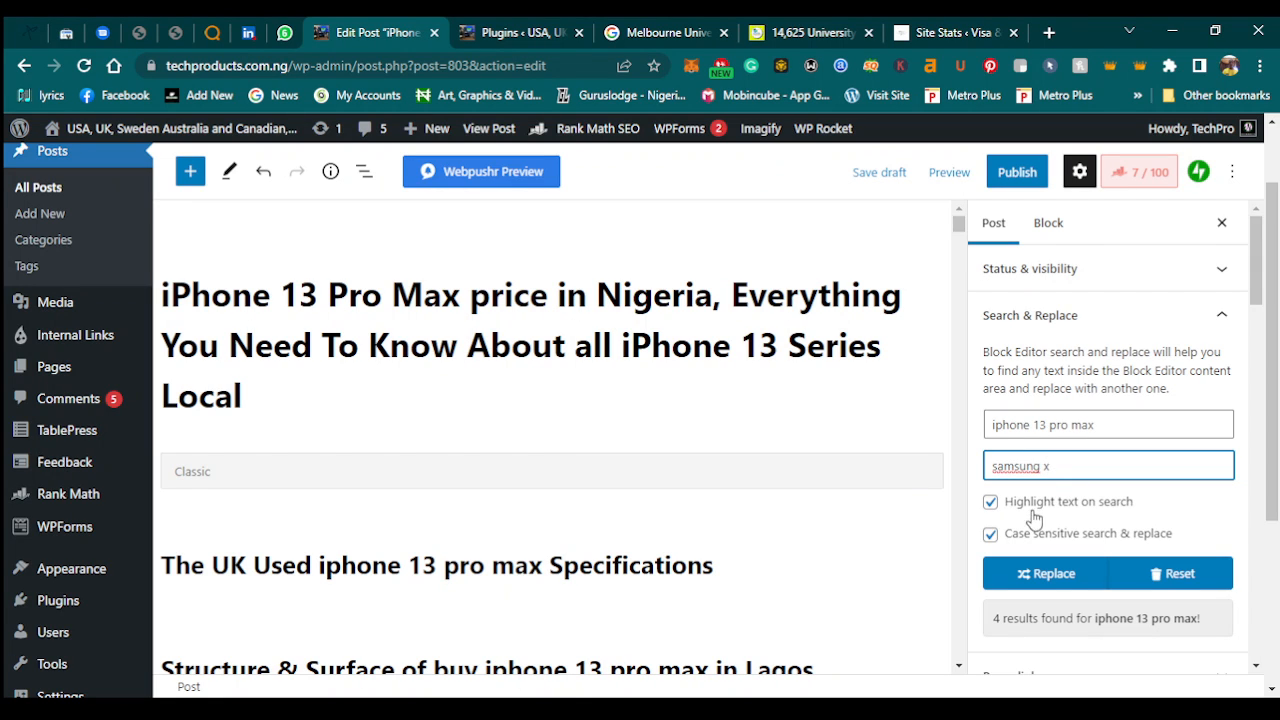
pyautogui.click(990, 503)
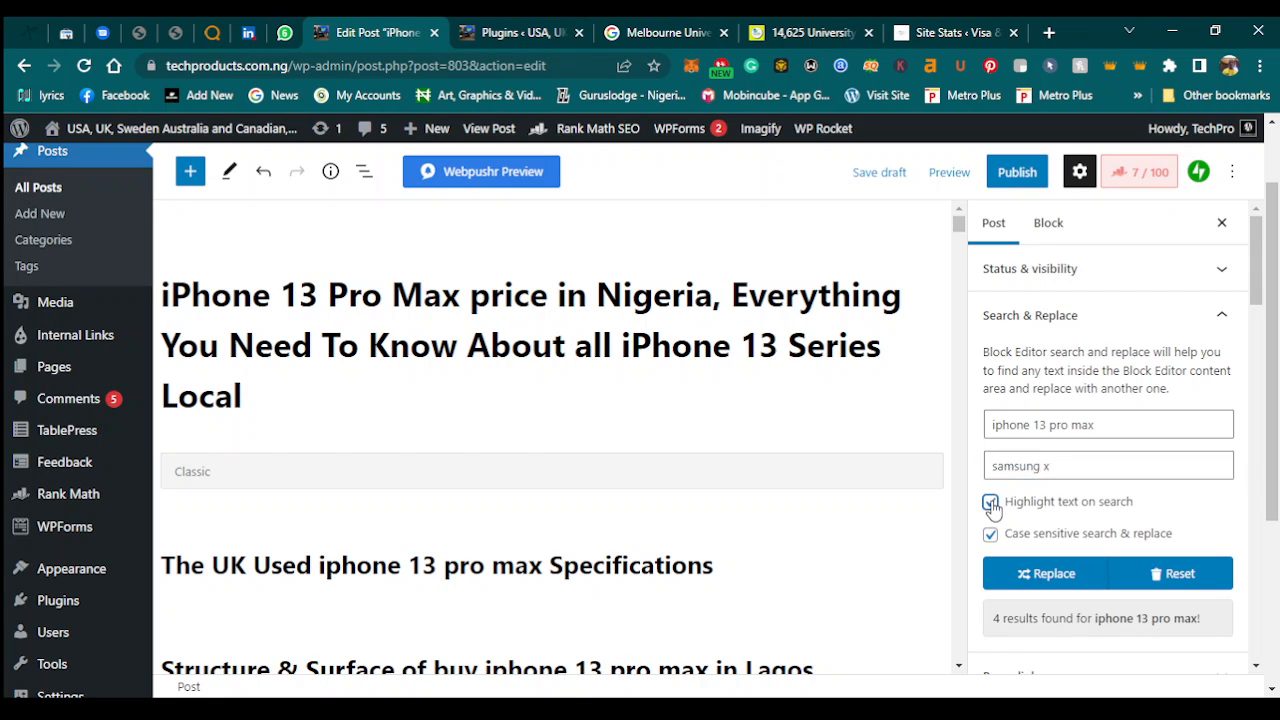
# Check the article's headings and keyword lines for the searched phrase, returning to the title.
pyautogui.moveTo(1262, 236); pyautogui.dragTo(1260, 333)
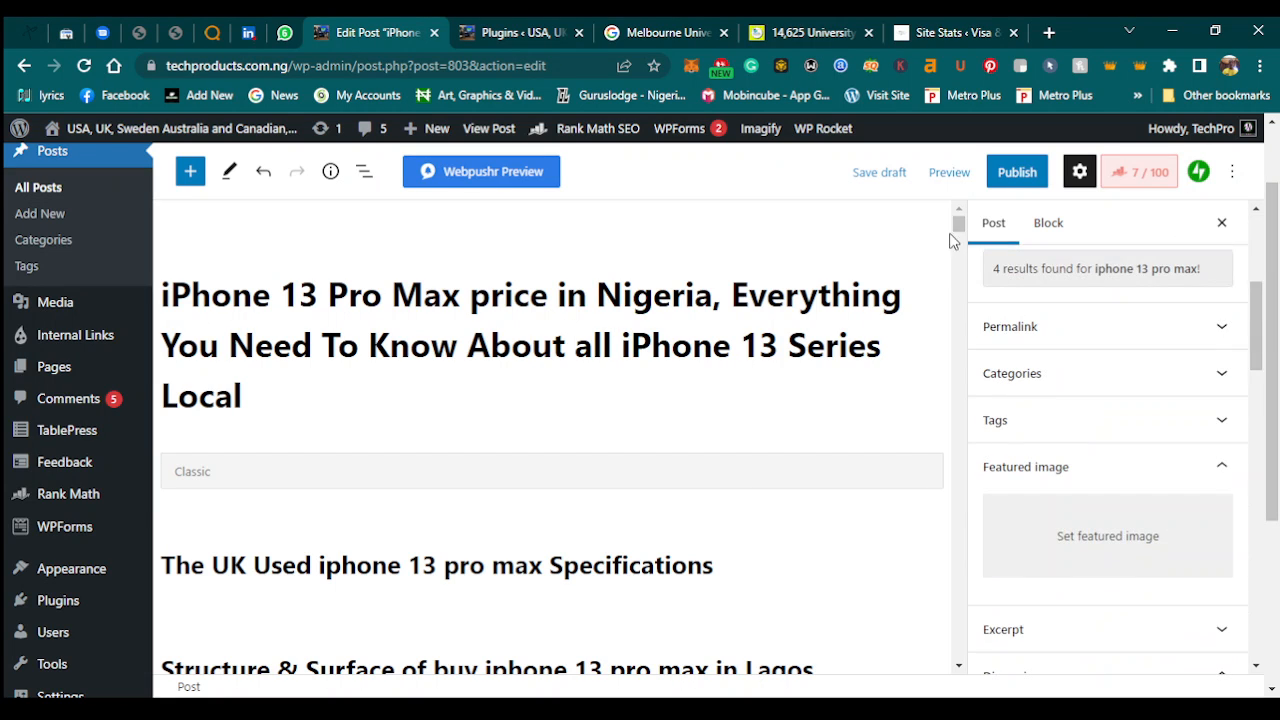
pyautogui.moveTo(957, 228)
pyautogui.mouseDown()
pyautogui.moveTo(955, 273)
pyautogui.moveTo(958, 230)
pyautogui.mouseUp()
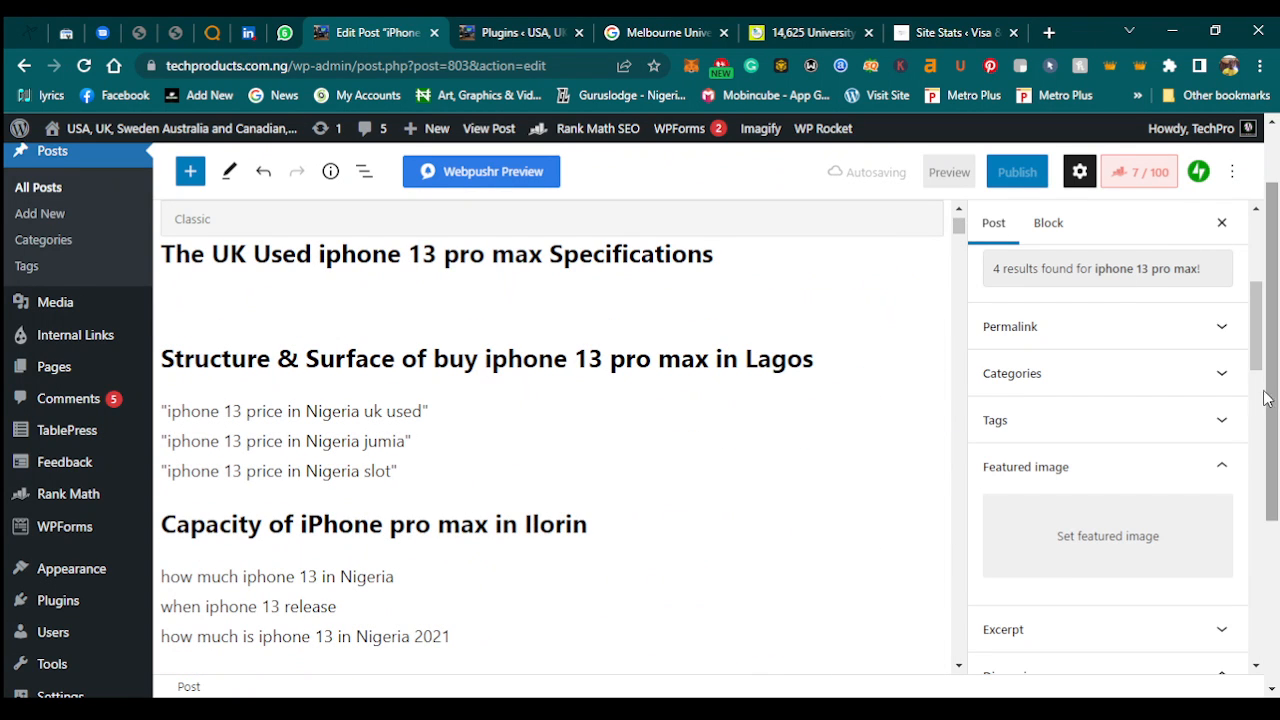
pyautogui.scroll(3, 1264, 398)
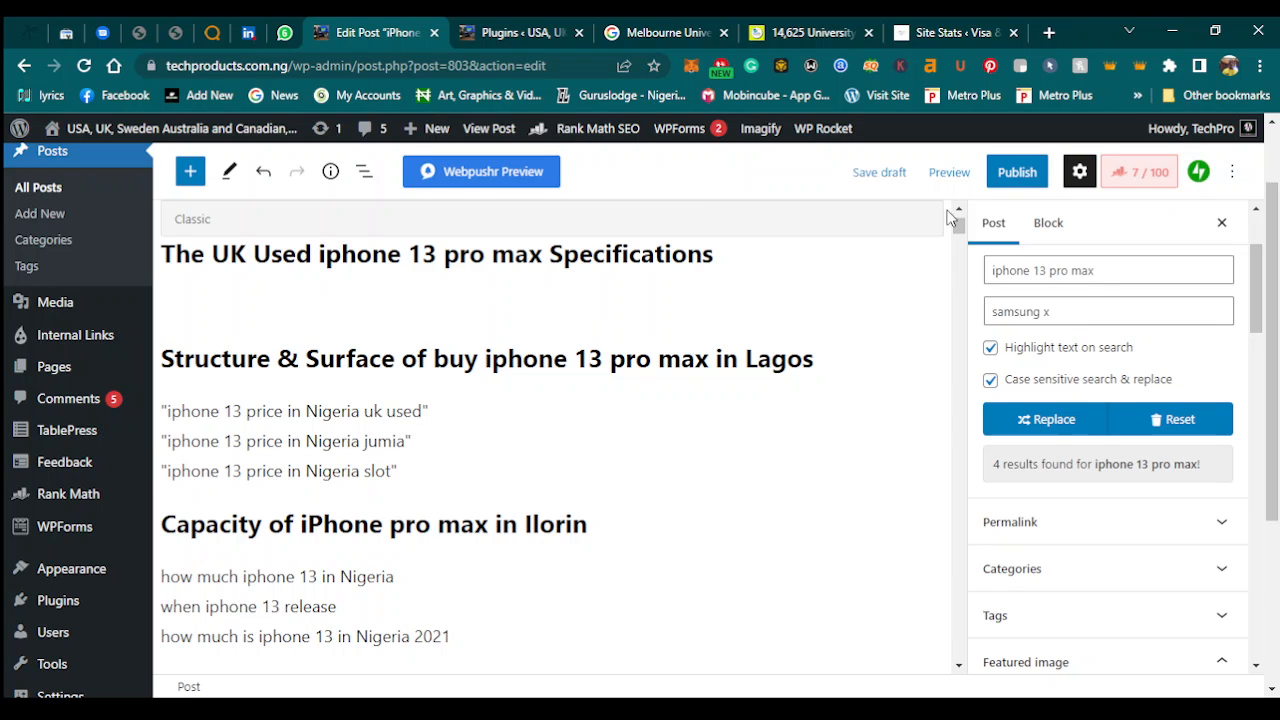
pyautogui.scroll(3, 957, 225)
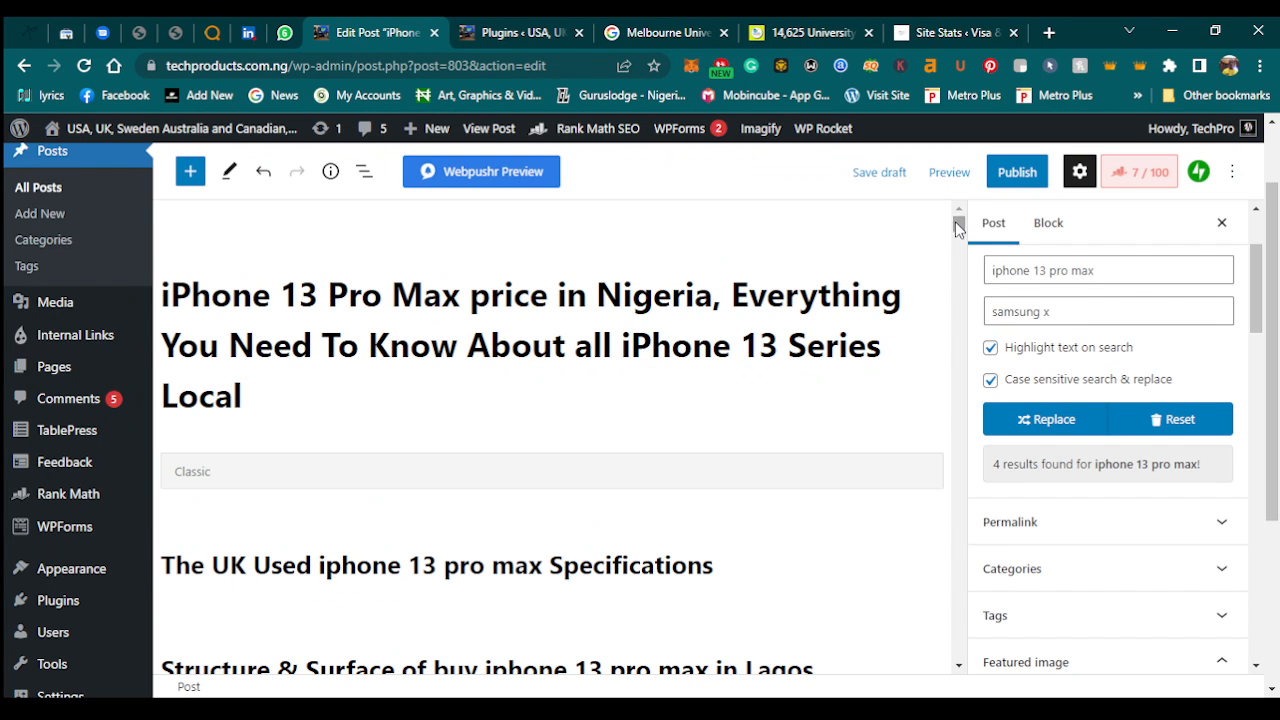
pyautogui.scroll(-5, 955, 227)
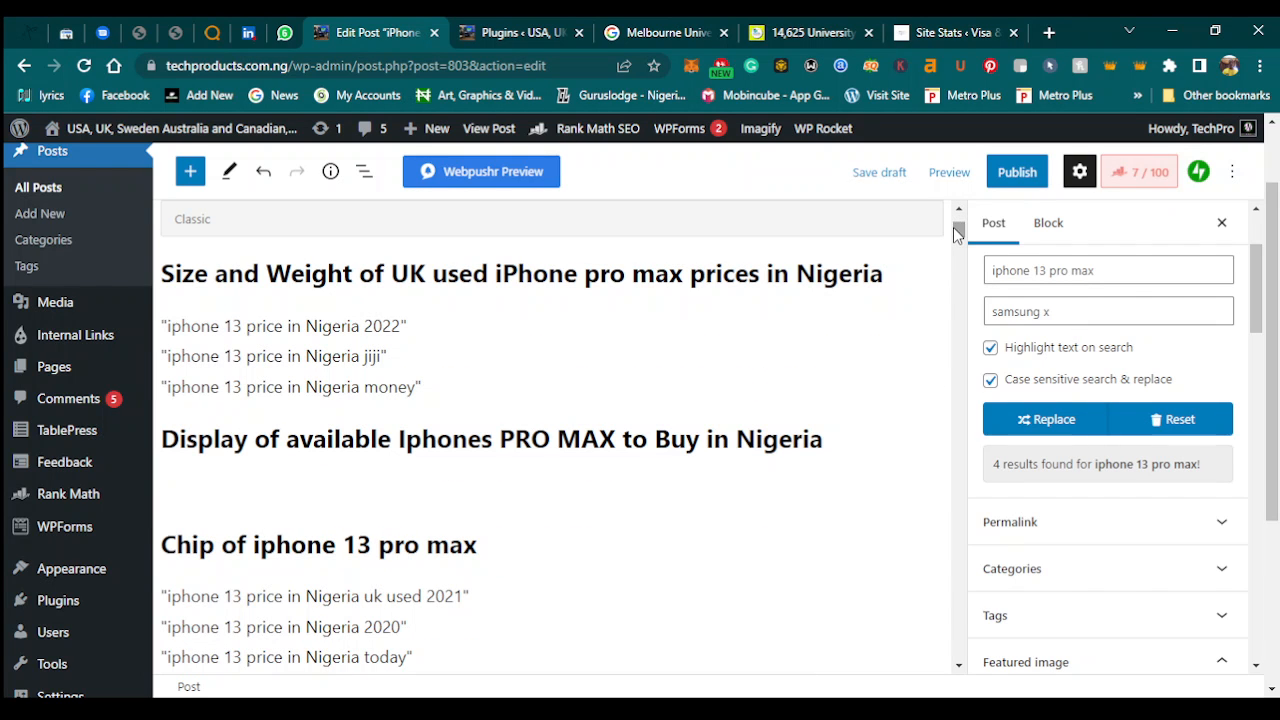
pyautogui.scroll(5, 953, 227)
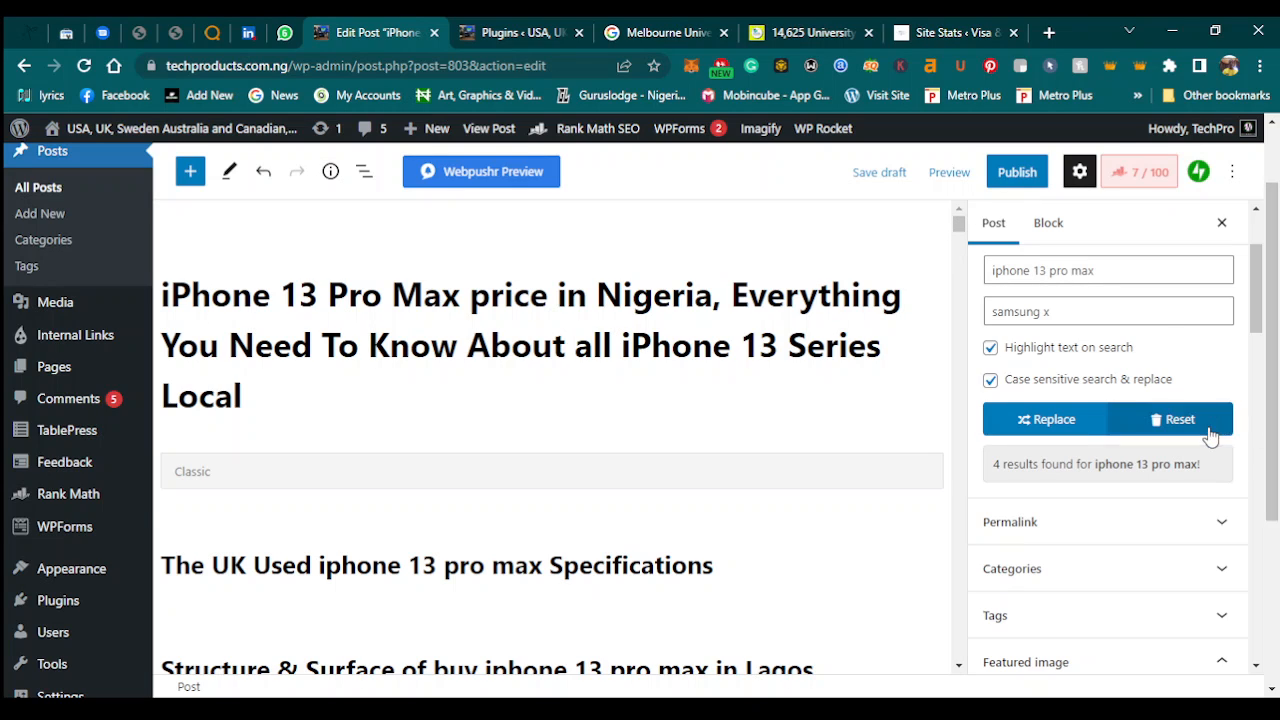
# Change the search phrase to "Nigeria" and the replacement phrase to "USA".
pyautogui.tripleClick(1116, 279)
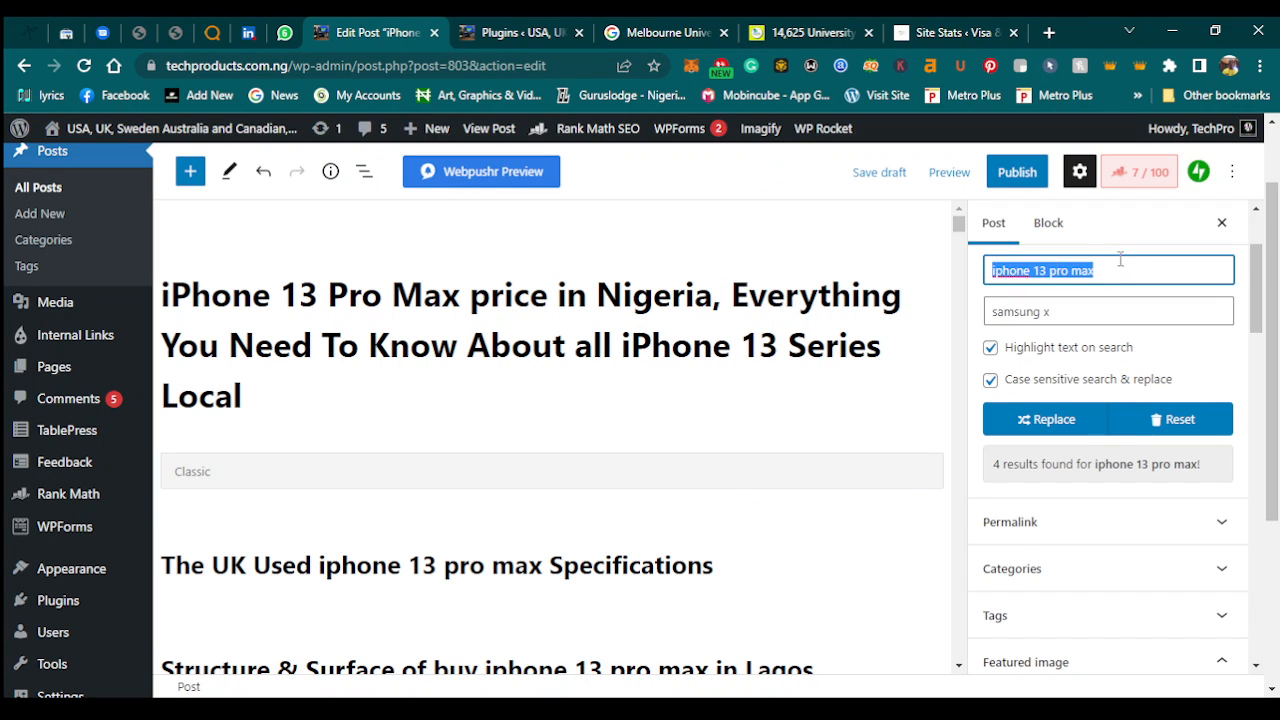
pyautogui.press('BackSpace')
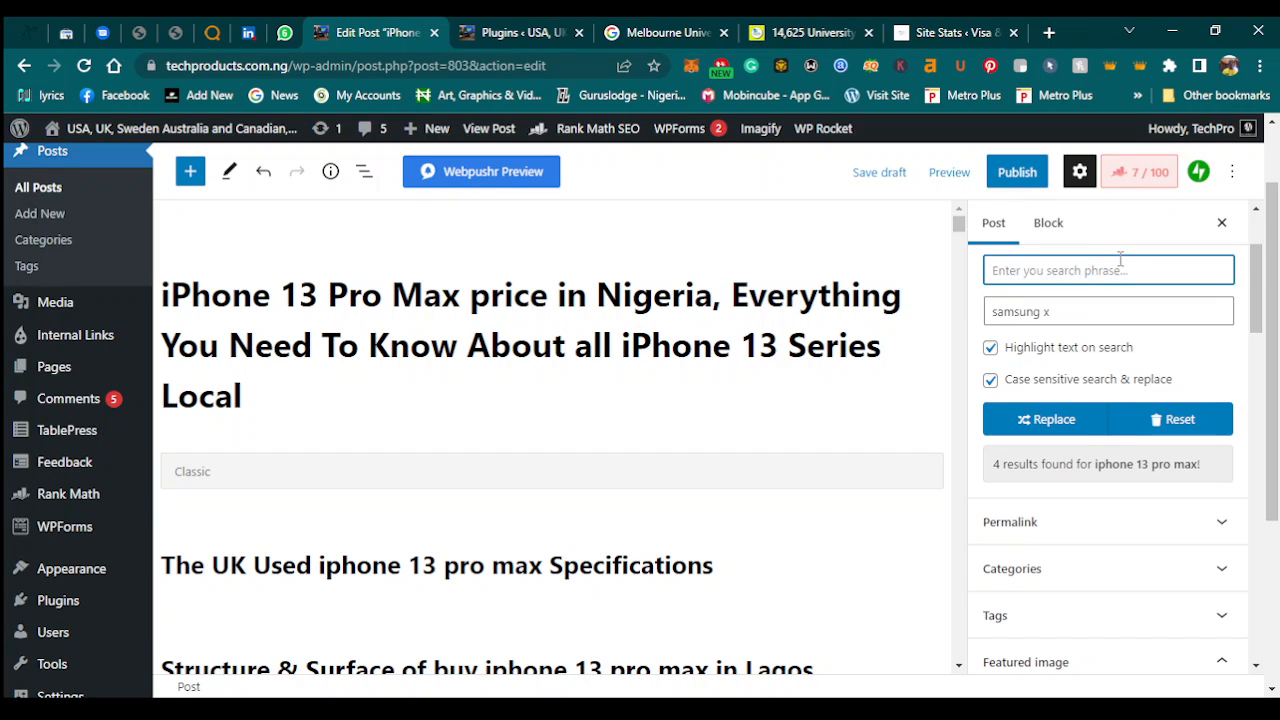
pyautogui.write('Nigeria')
pyautogui.tripleClick(1078, 318)
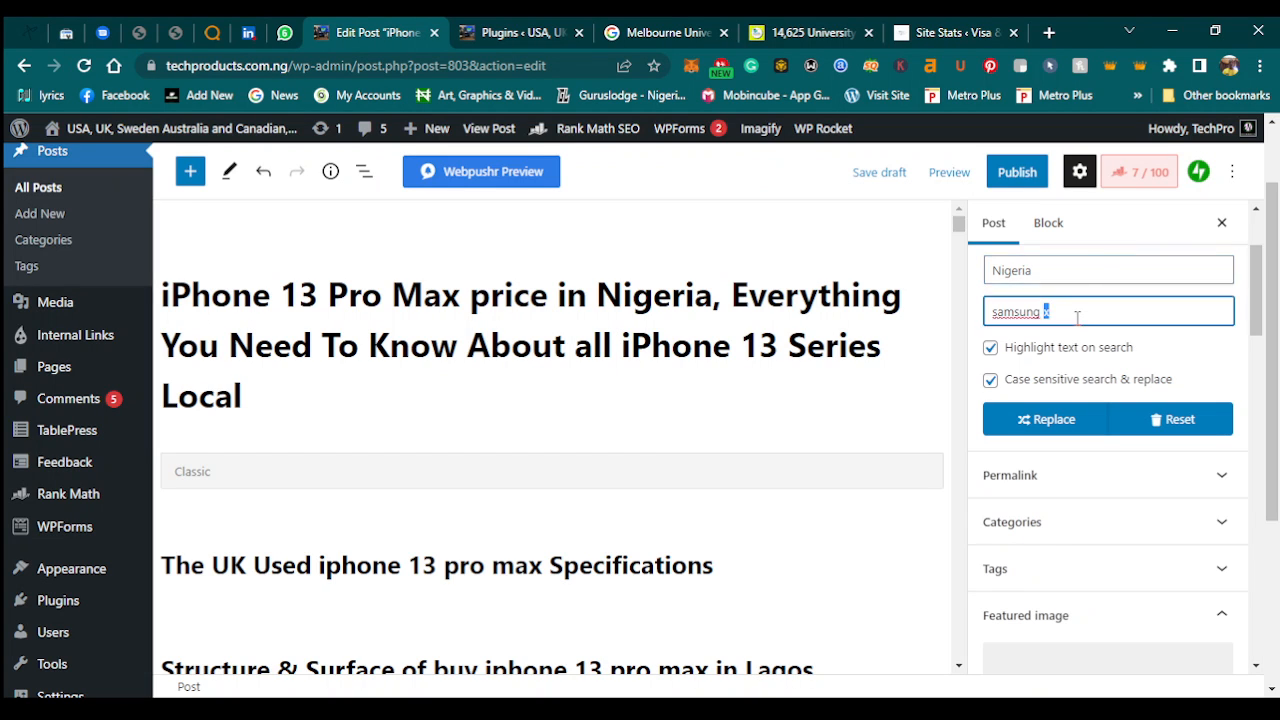
pyautogui.press('BackSpace')
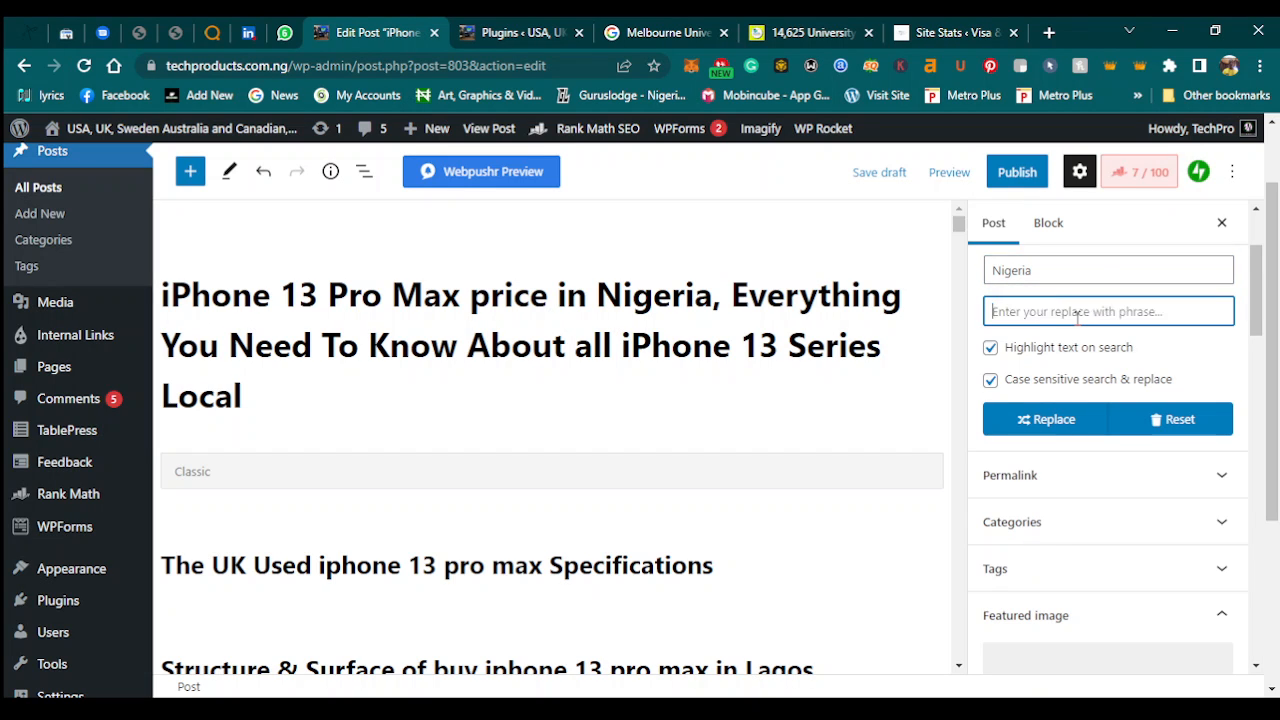
pyautogui.write('USA')
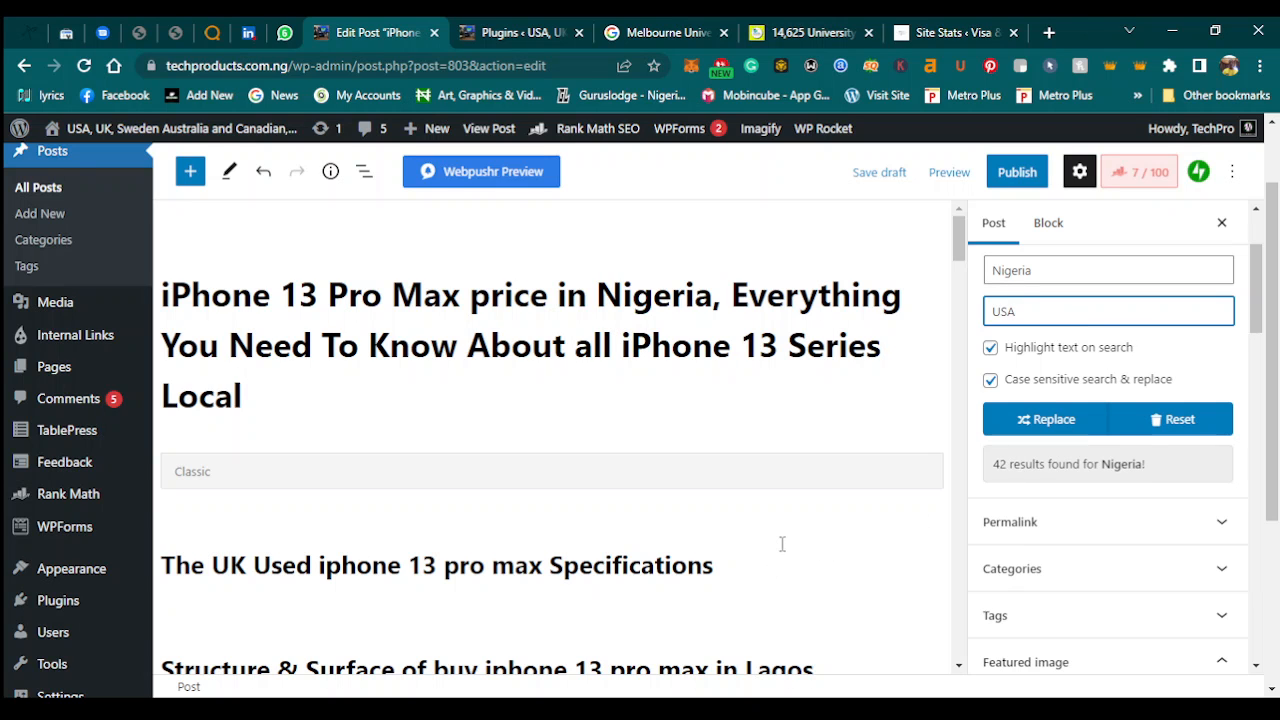
# Place the cursor in the article body, return to the post-level settings and re-enter "Nigeria" as the search phrase with "USA" as its replacement.
pyautogui.click(842, 545)
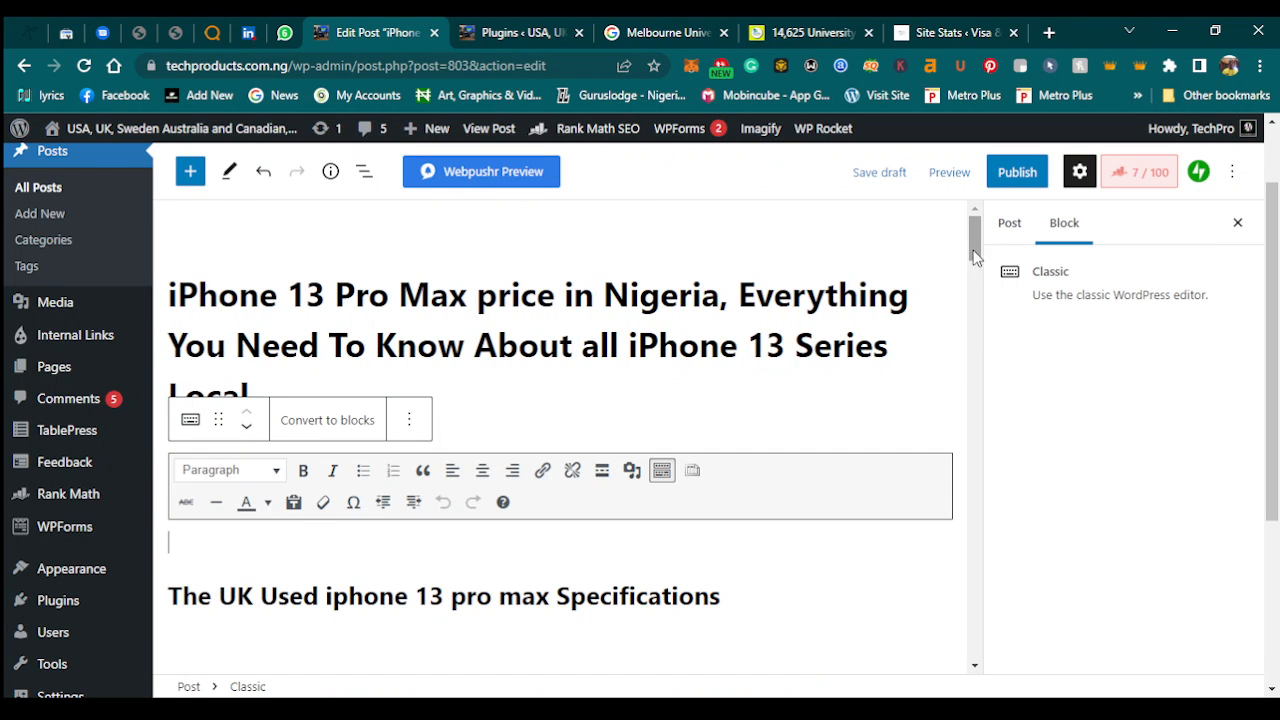
pyautogui.moveTo(977, 256); pyautogui.dragTo(1009, 270)
pyautogui.click(1009, 233)
pyautogui.click(1016, 425)
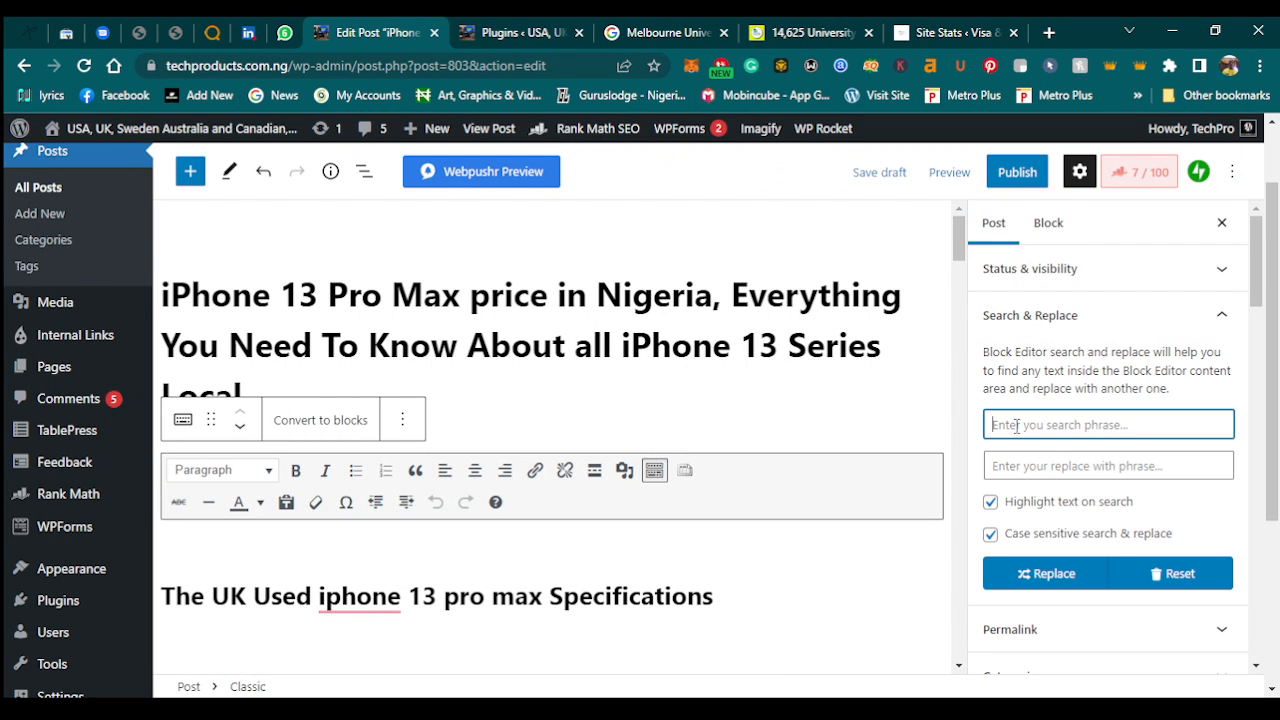
pyautogui.write('Nigeria')
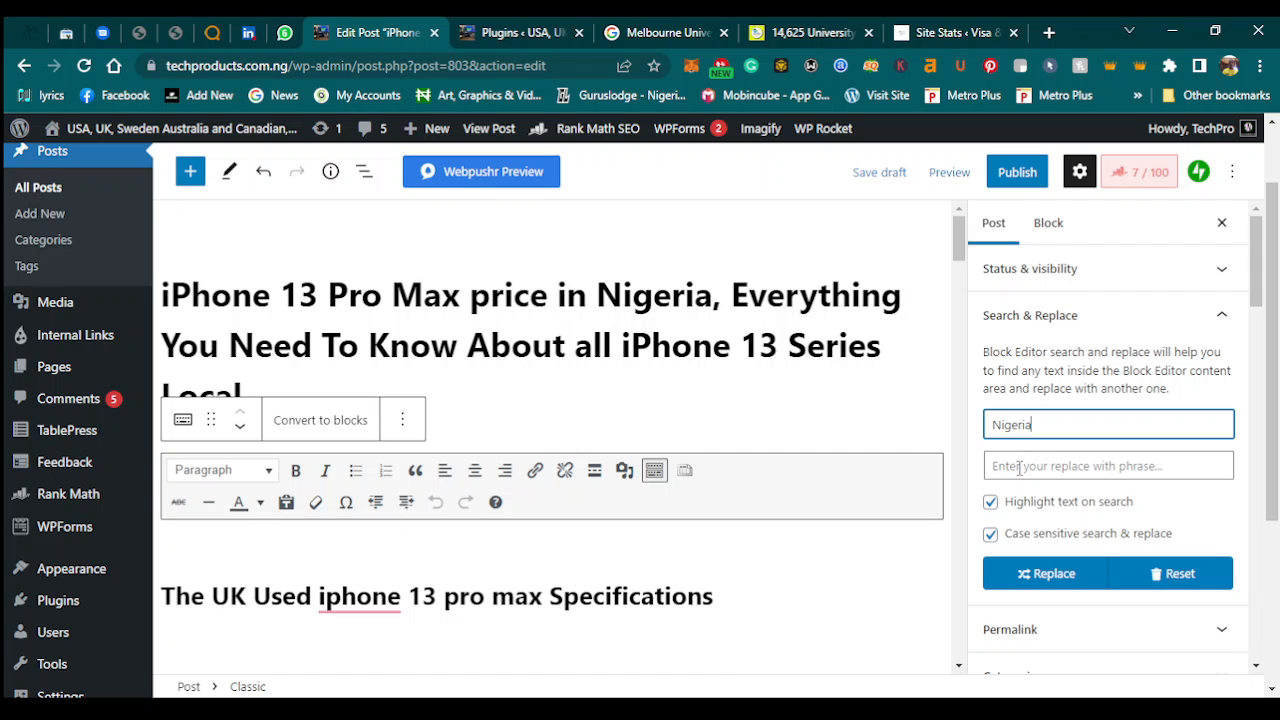
pyautogui.click(1019, 466)
pyautogui.write('USA')
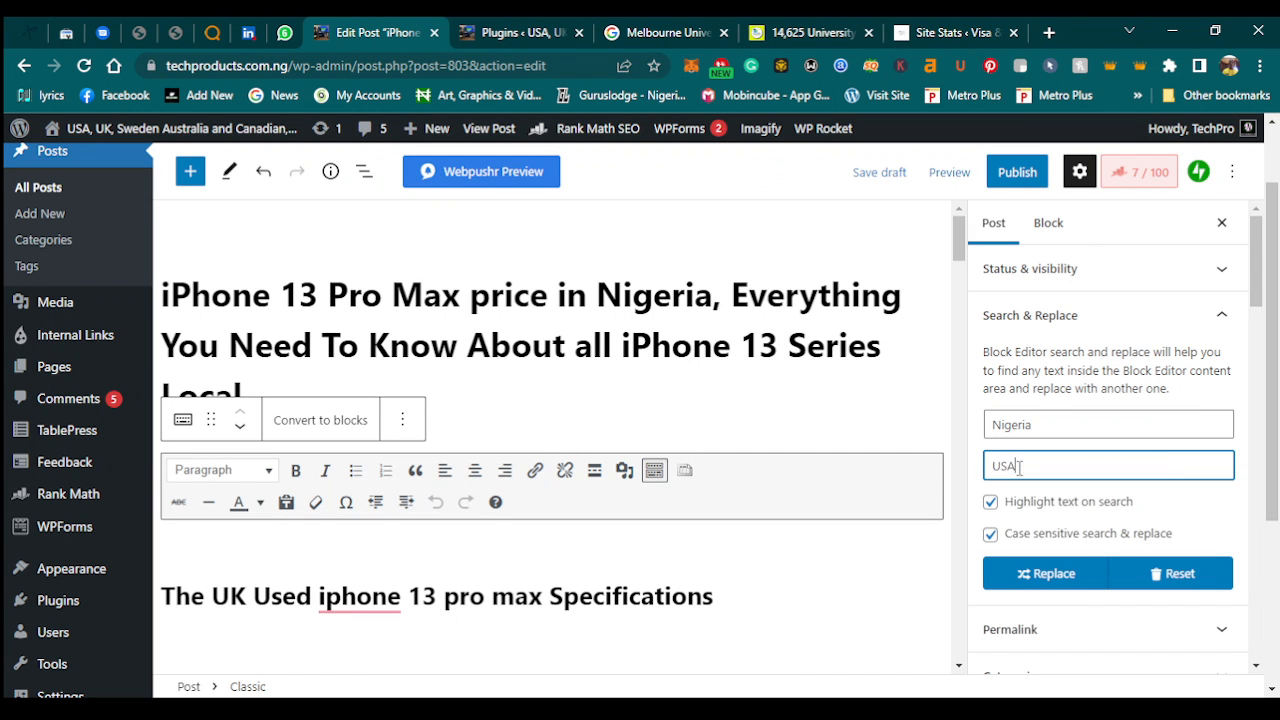
# Check the end of the article and the questions in the FAQ block below the final verdict for the searched phrase.
pyautogui.moveTo(959, 234); pyautogui.dragTo(970, 271)
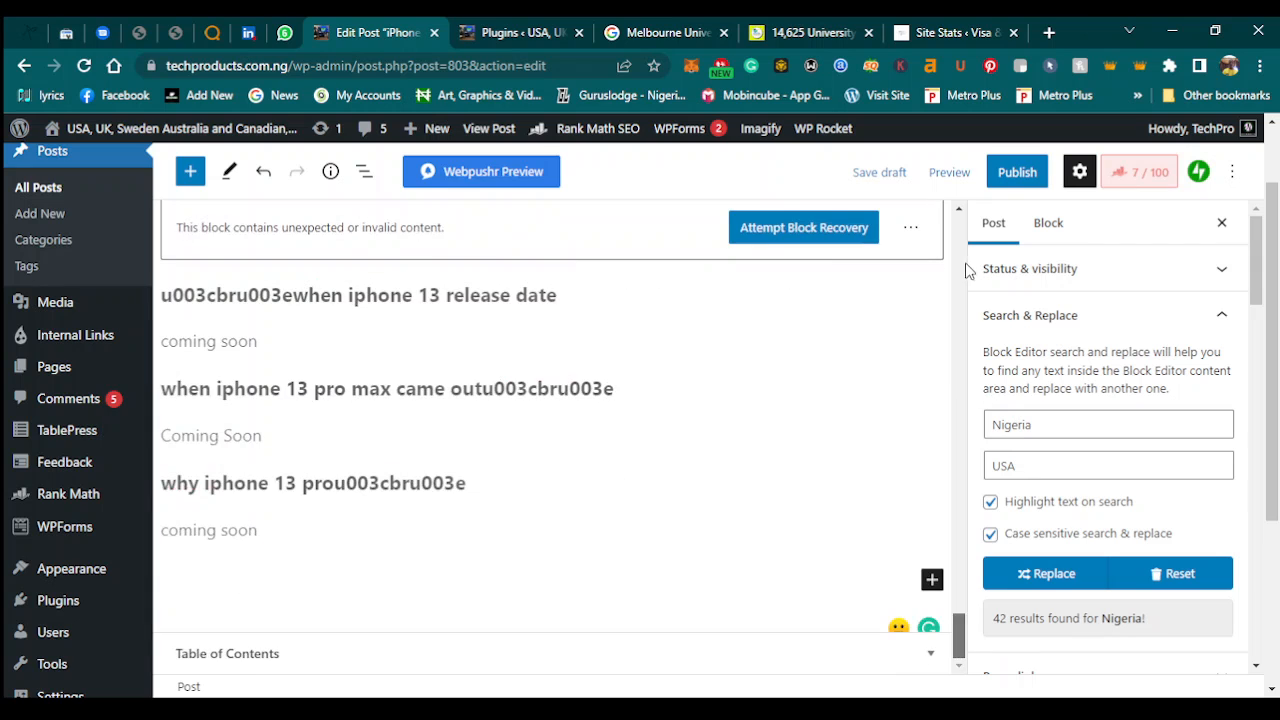
pyautogui.scroll(8, 958, 401)
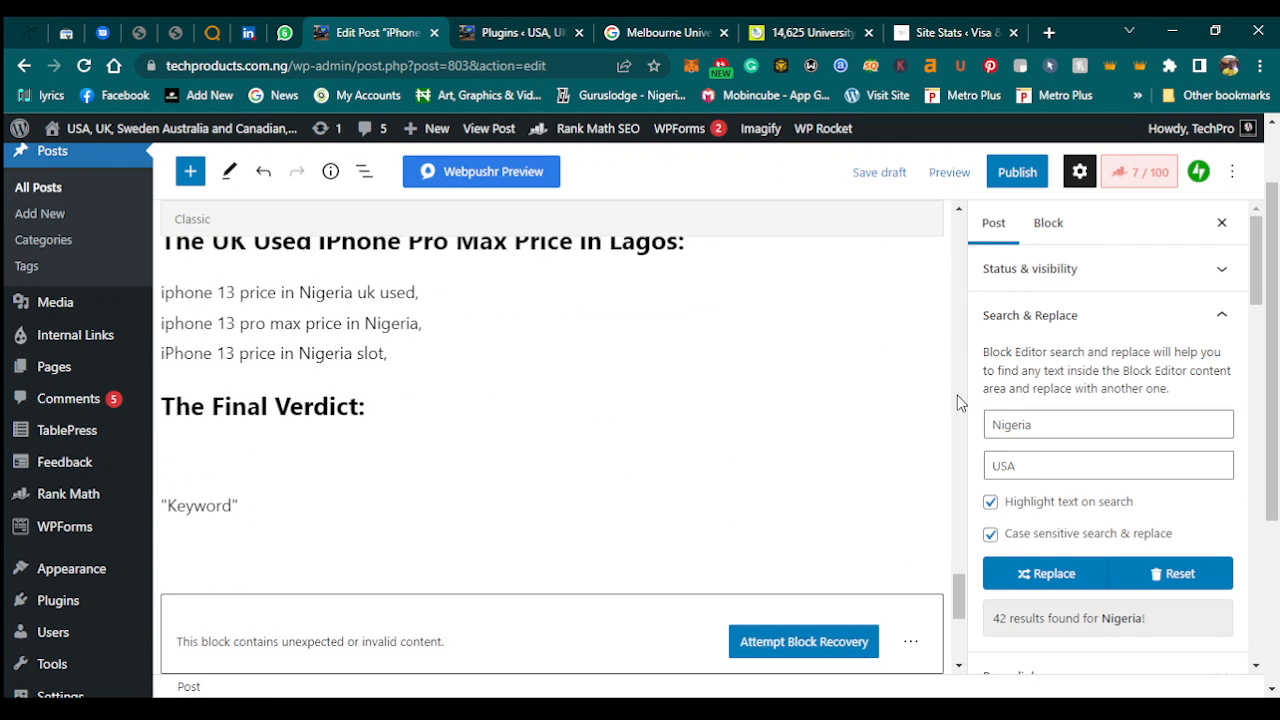
pyautogui.moveTo(959, 557); pyautogui.dragTo(960, 612)
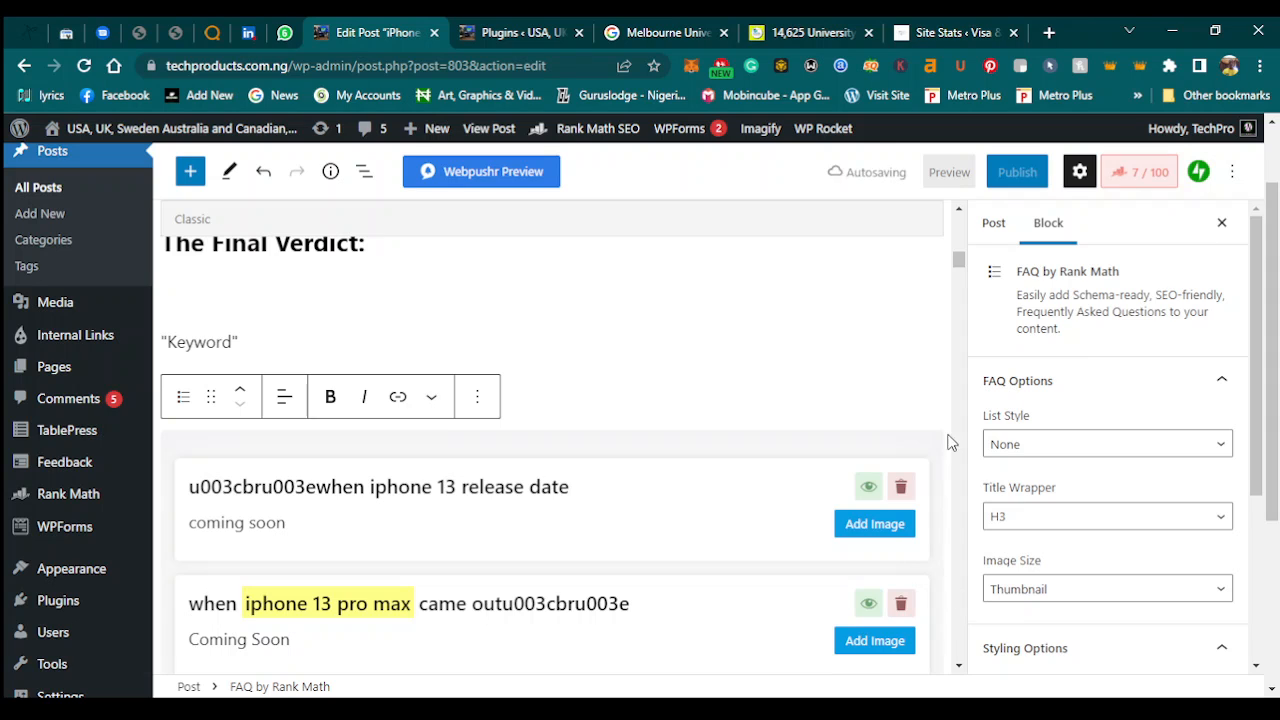
pyautogui.scroll(-1, 958, 280)
pyautogui.scroll(-2, 958, 280)
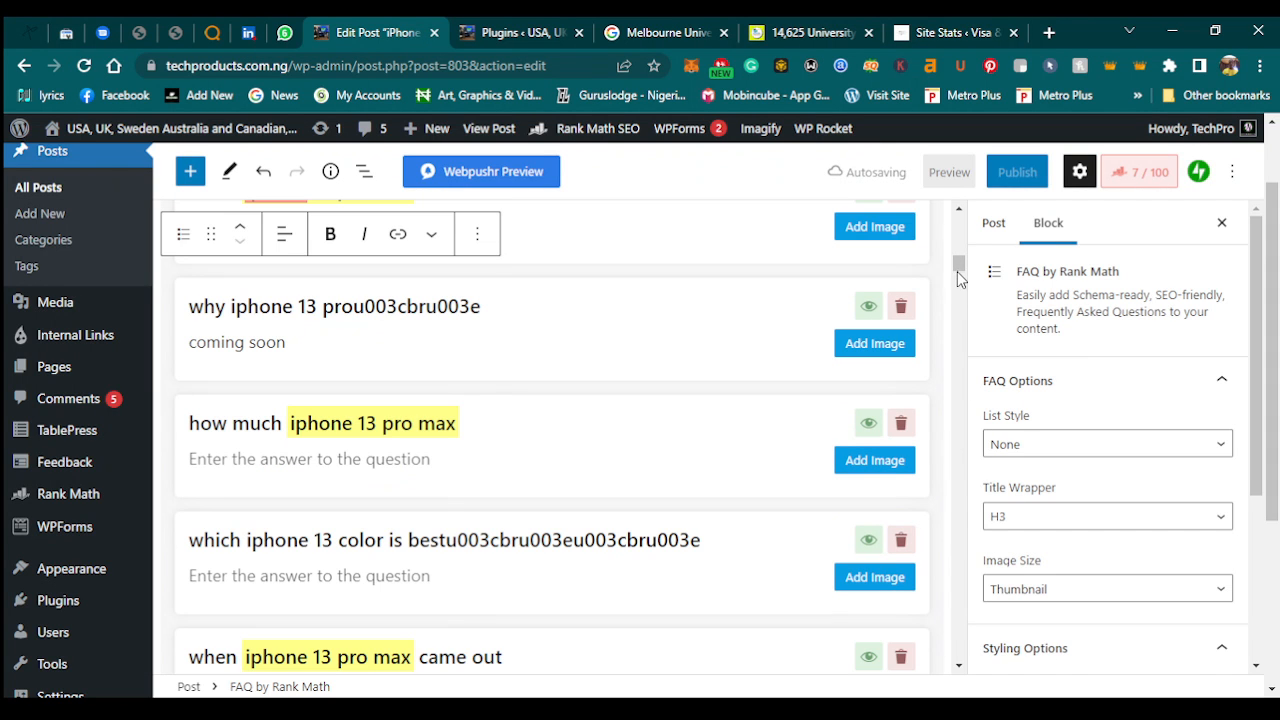
pyautogui.scroll(-3, 958, 282)
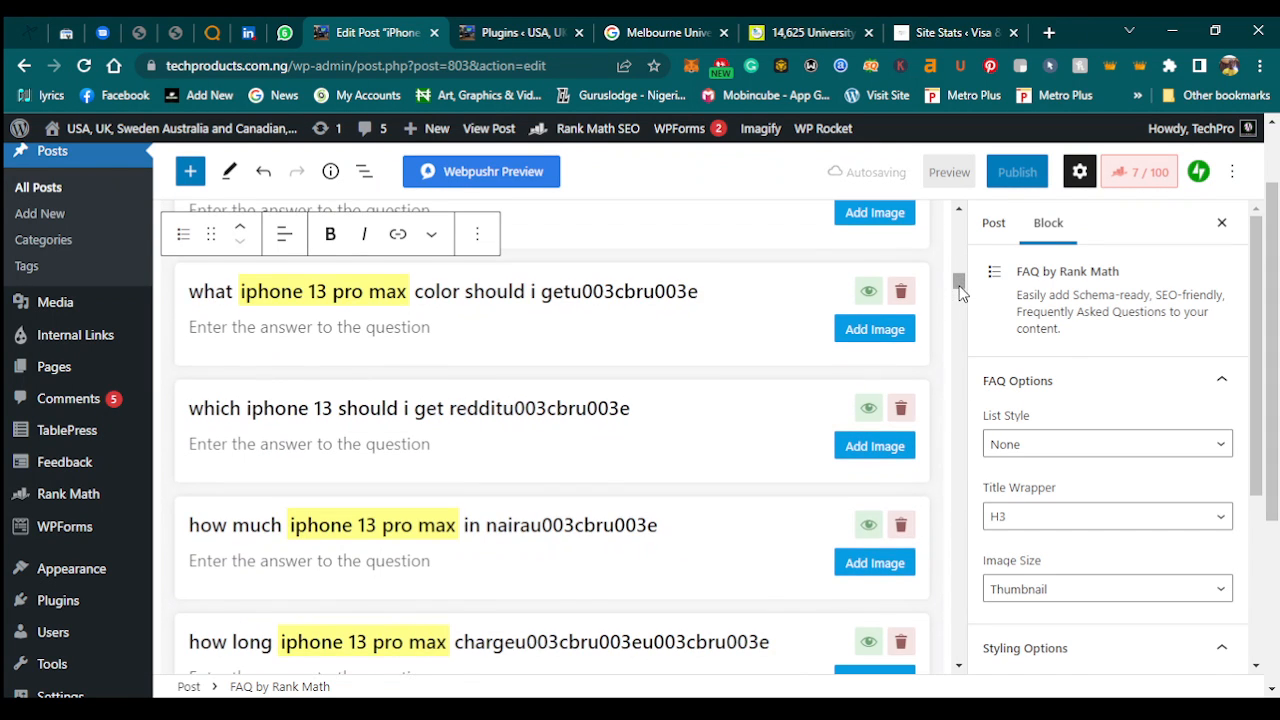
pyautogui.moveTo(959, 287)
pyautogui.mouseDown()
pyautogui.moveTo(959, 298)
pyautogui.moveTo(959, 262)
pyautogui.mouseUp()
# Return to the post-level settings, enter "Nigeria" as the search phrase and "USA" as the replacement, and turn off case-sensitive matching.
pyautogui.click(992, 224)
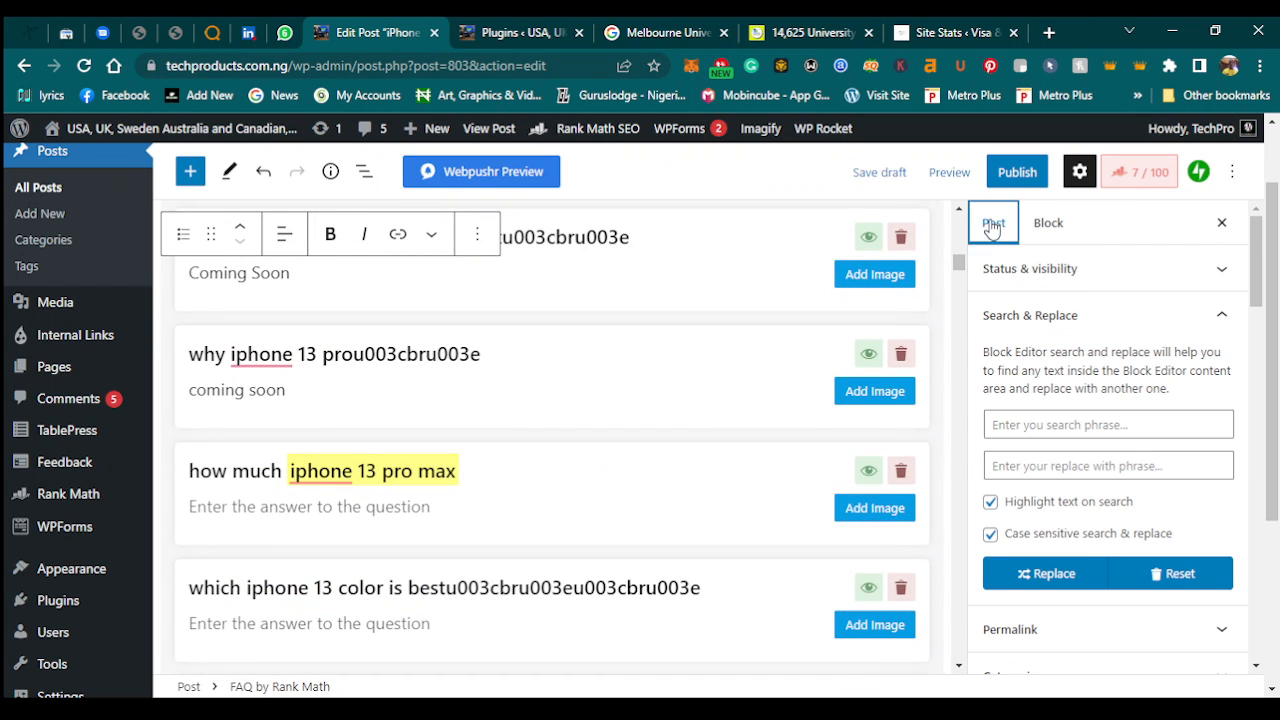
pyautogui.click(1037, 426)
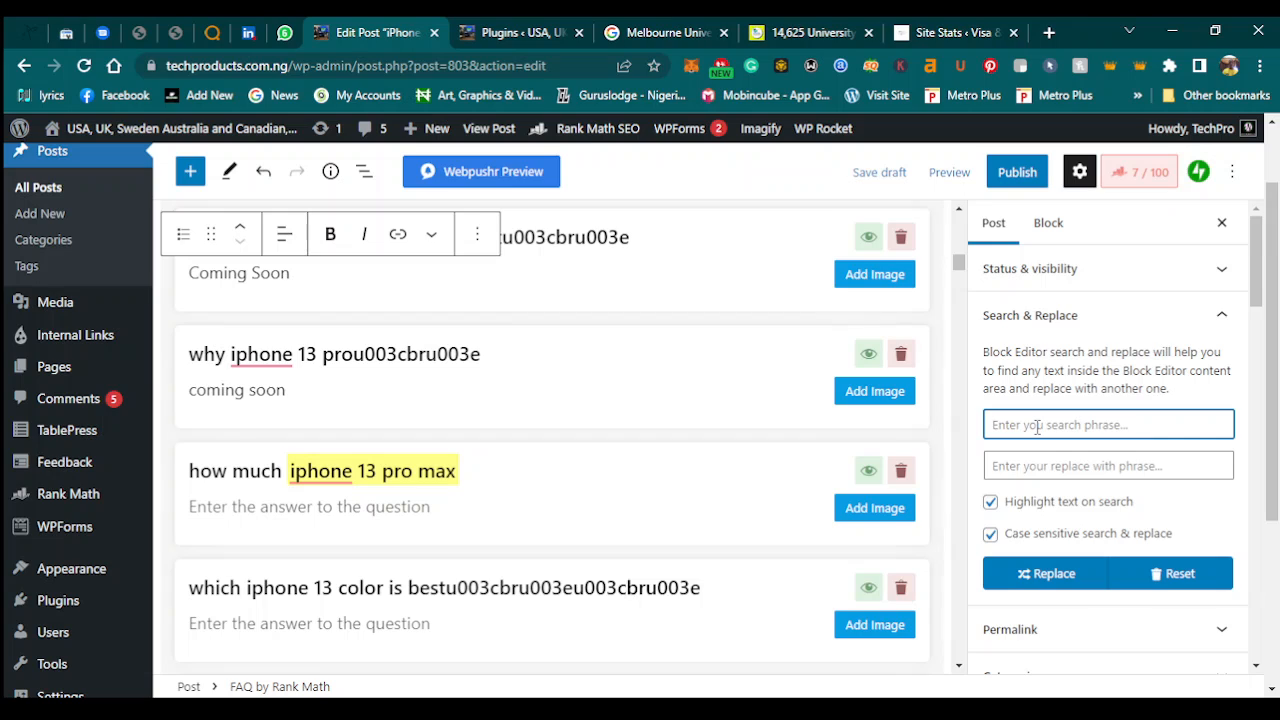
pyautogui.write('Nigeria')
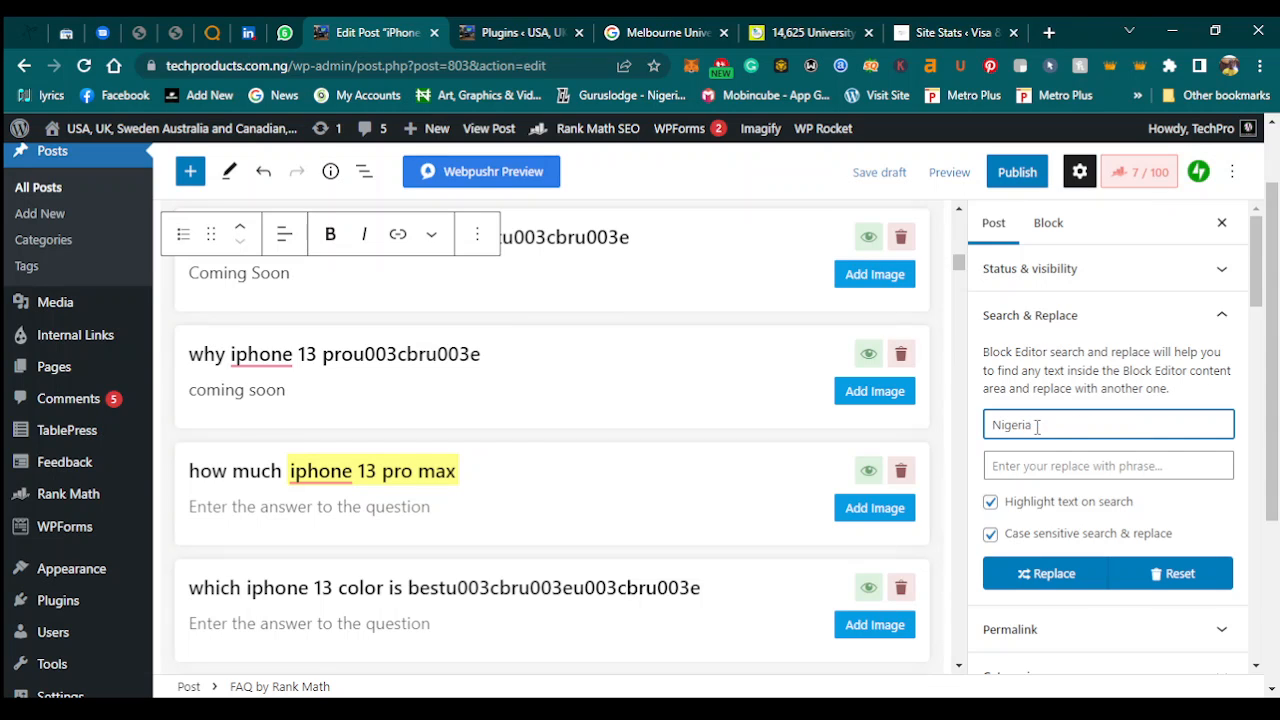
pyautogui.click(991, 502)
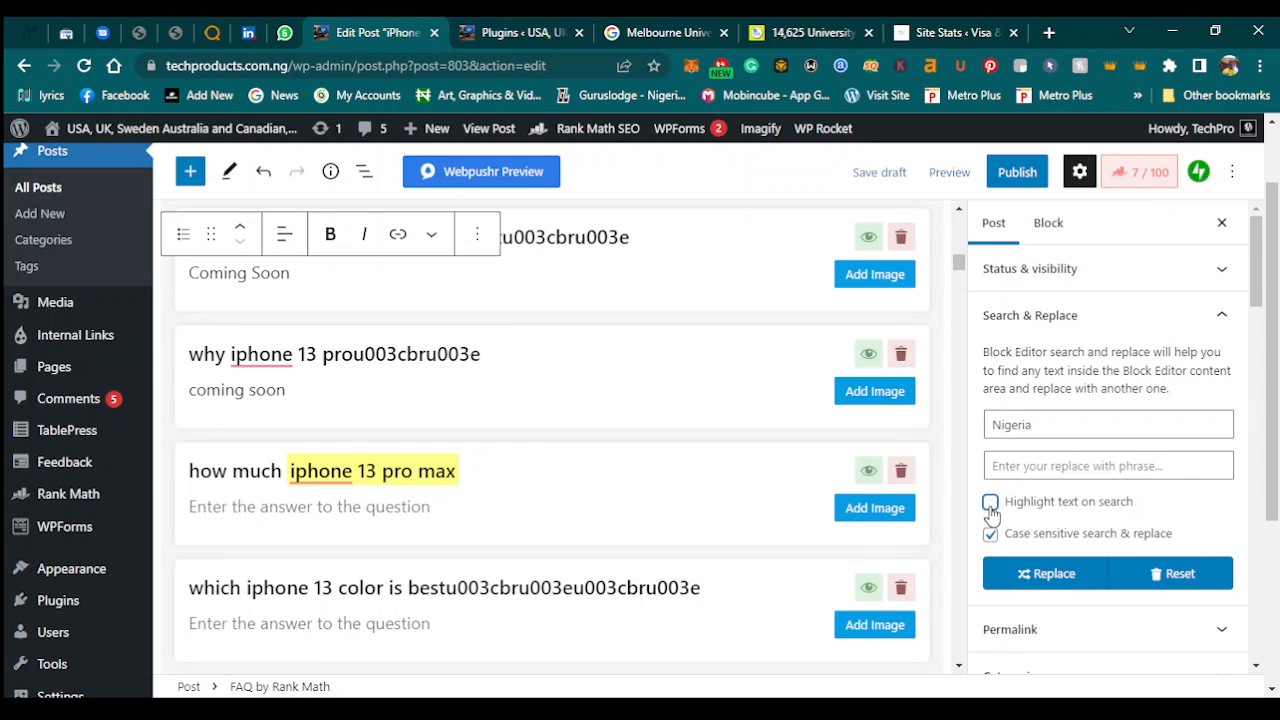
pyautogui.click(989, 506)
pyautogui.click(990, 536)
pyautogui.click(1017, 458)
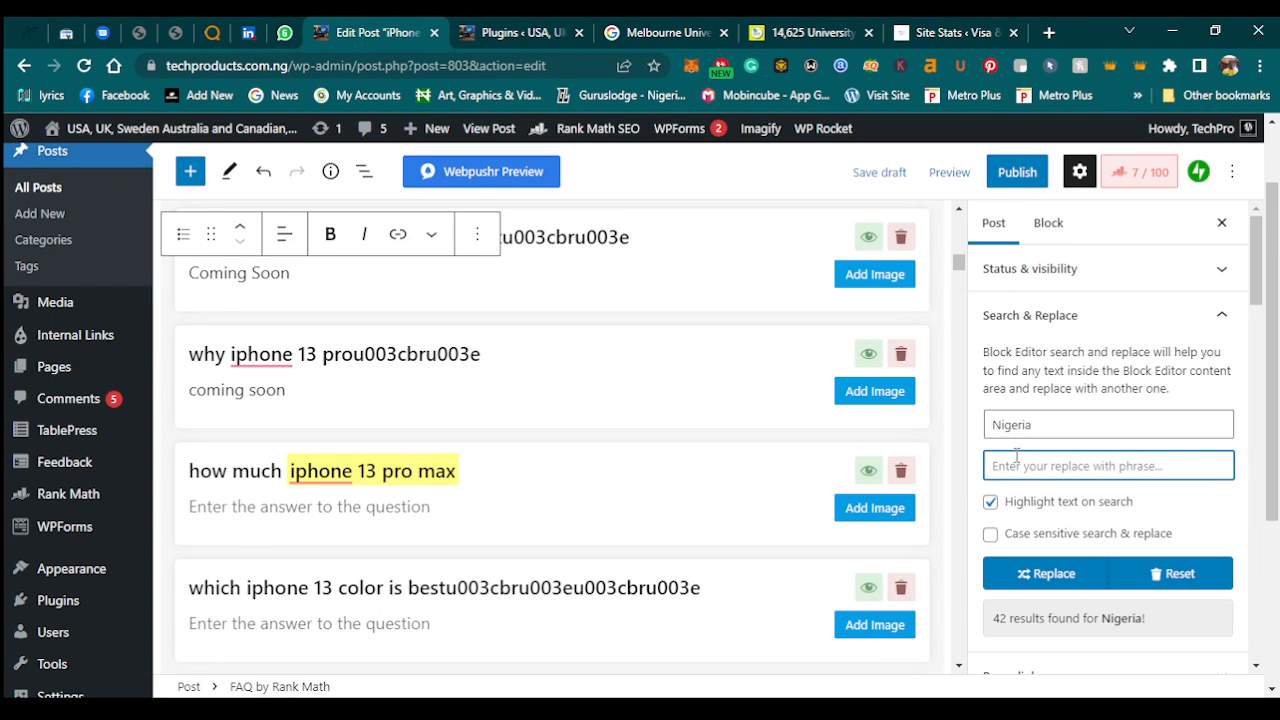
pyautogui.write('USA')
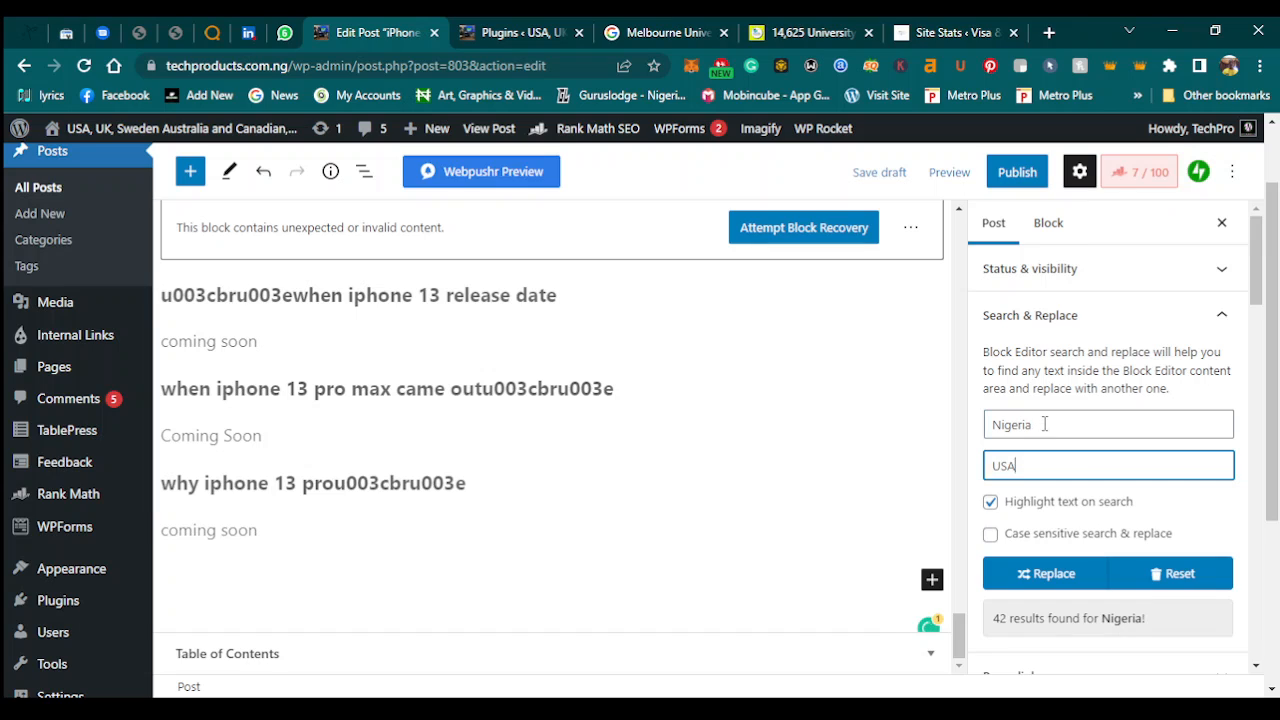
# Copy the search phrase "Nigeria" and attempt recovery of the invalid FAQ block below the final verdict.
pyautogui.doubleClick(1044, 424)
pyautogui.hotkey('ctrl', 'c')
pyautogui.click(815, 231)
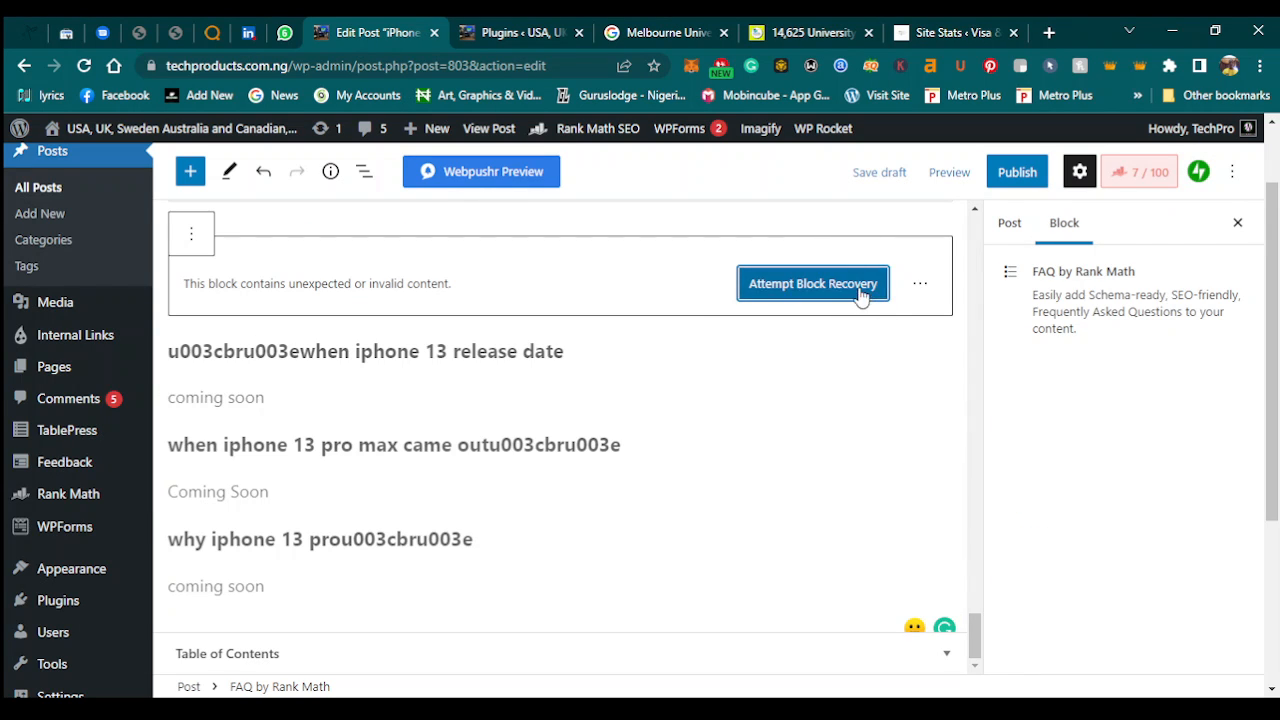
pyautogui.moveTo(980, 643)
pyautogui.mouseDown()
pyautogui.moveTo(980, 606)
pyautogui.moveTo(992, 634)
pyautogui.moveTo(984, 562)
pyautogui.moveTo(995, 627)
pyautogui.mouseUp()
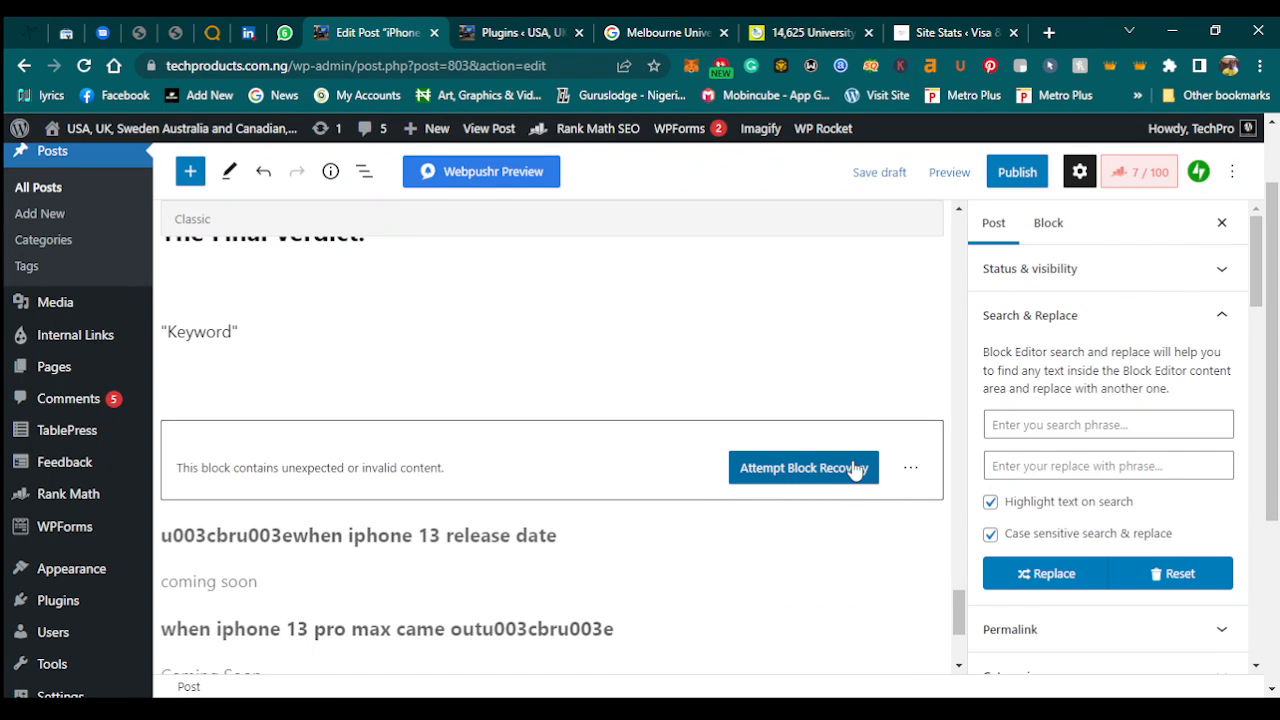
pyautogui.click(1020, 432)
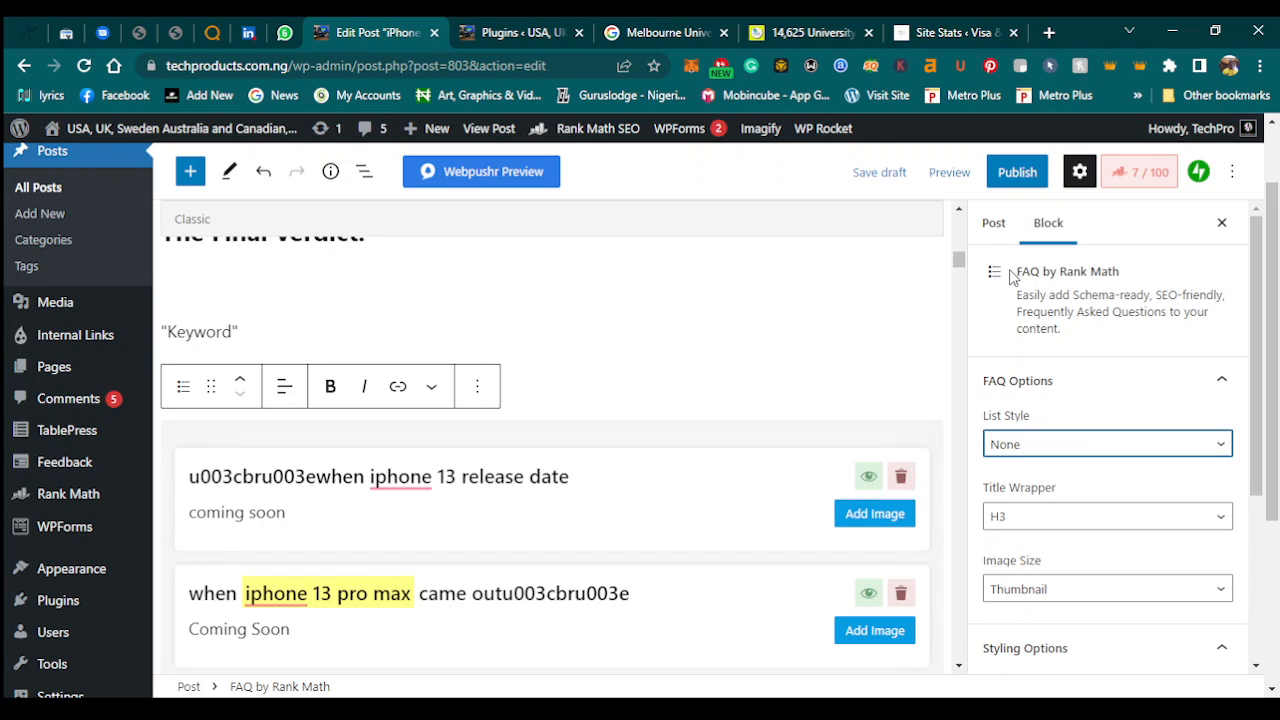
# Reopen the post-level settings, paste "Nigeria" as the search phrase and enter "USA" as the replacement.
pyautogui.click(992, 223)
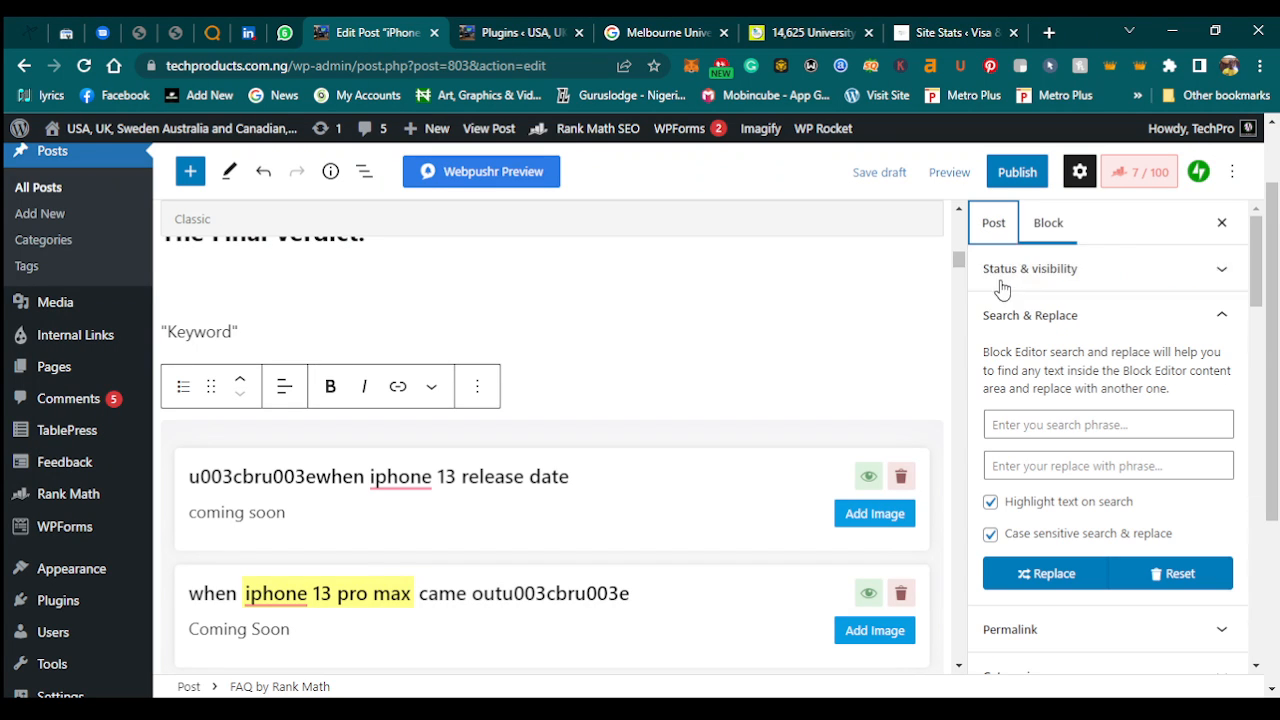
pyautogui.click(1040, 428)
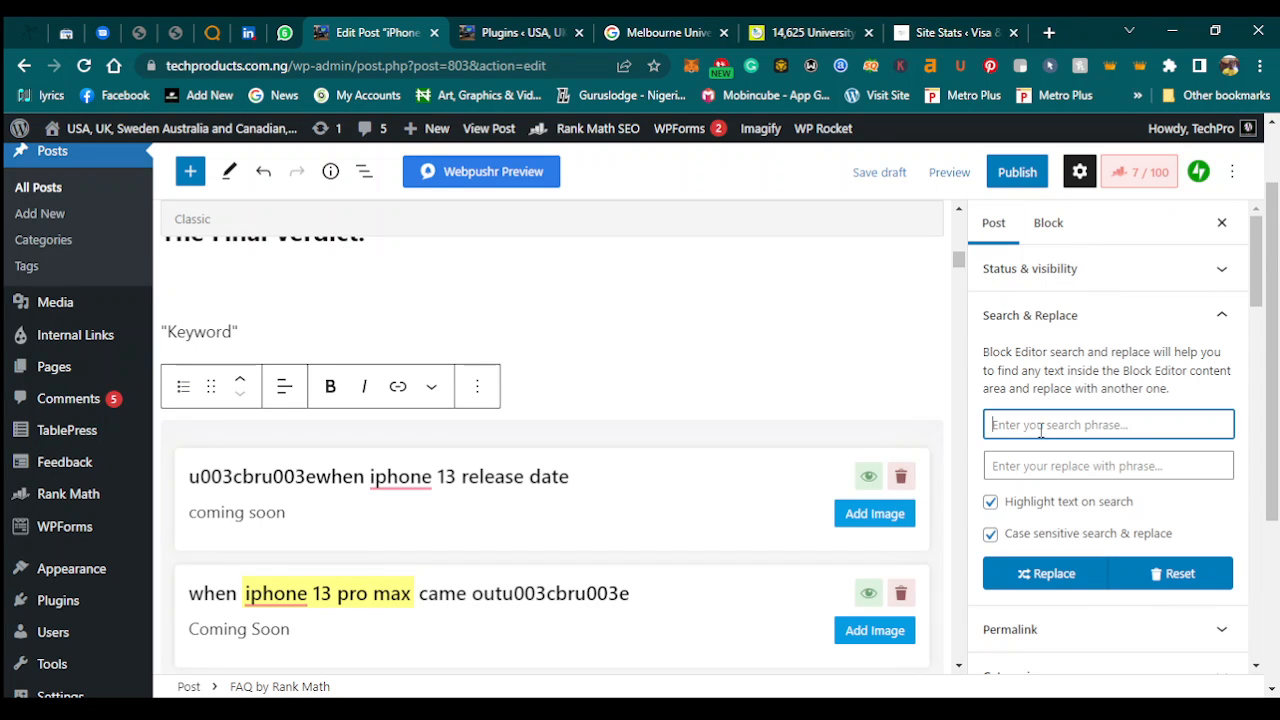
pyautogui.hotkey('ctrl', 'v')
pyautogui.click(1070, 468)
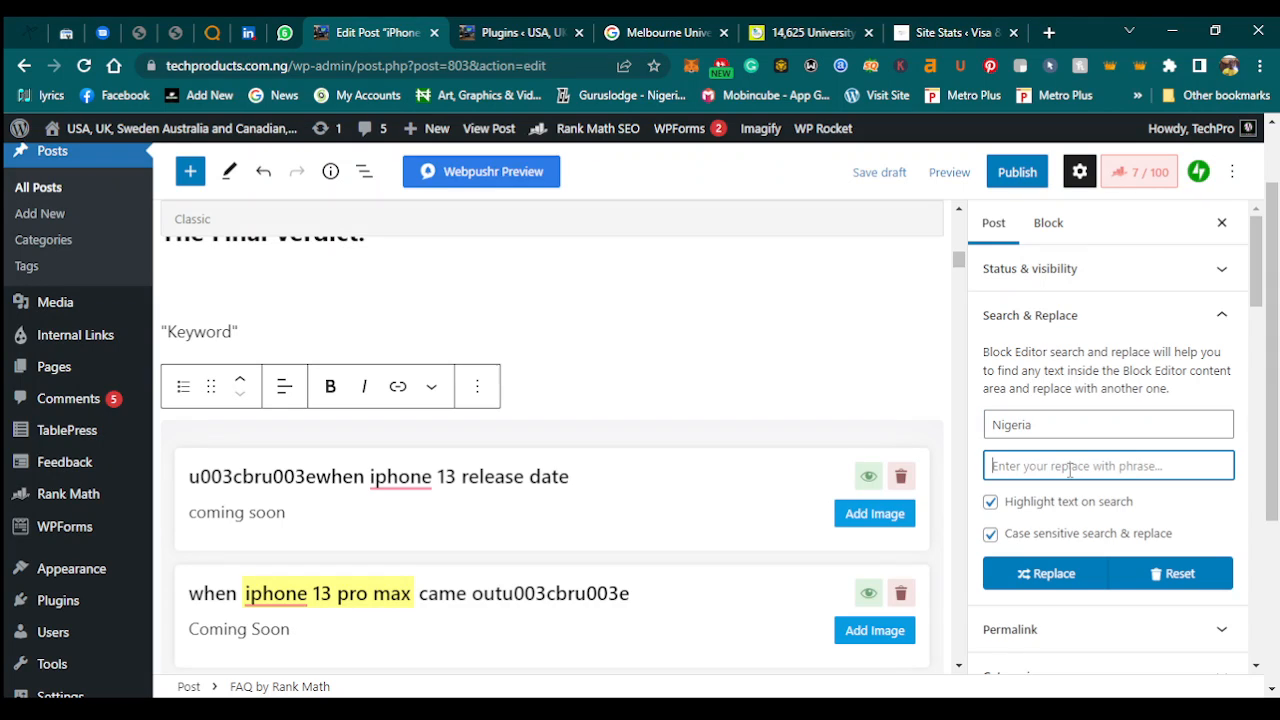
pyautogui.write('USA')
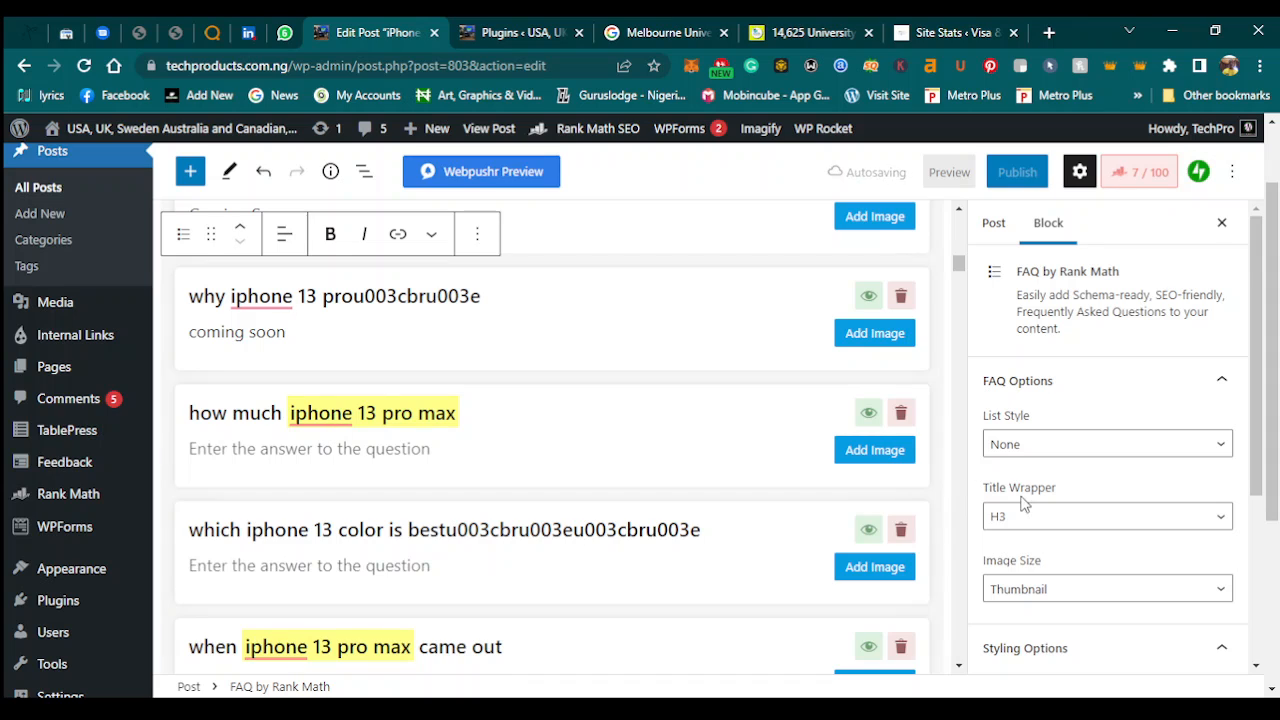
# Go back to the post-level settings and replace "Nigeria" with "USA" throughout the content, with highlighting and case-sensitive matching on.
pyautogui.click(993, 223)
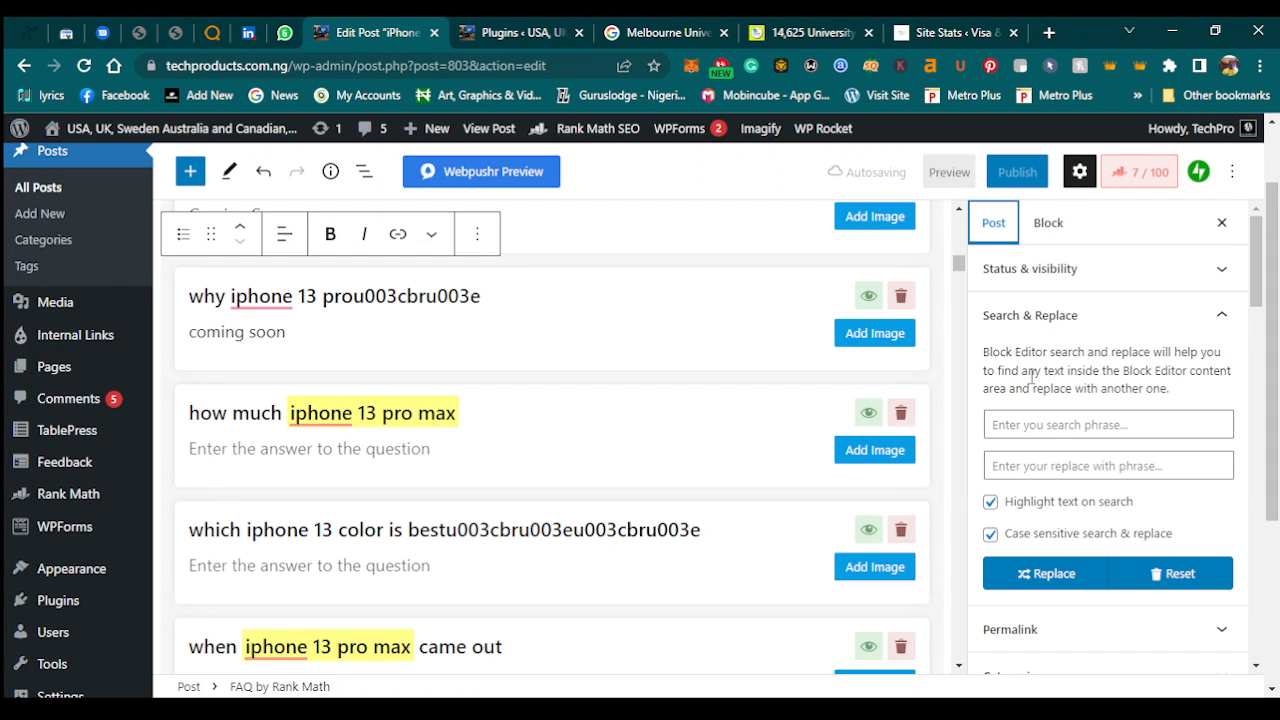
pyautogui.click(1050, 428)
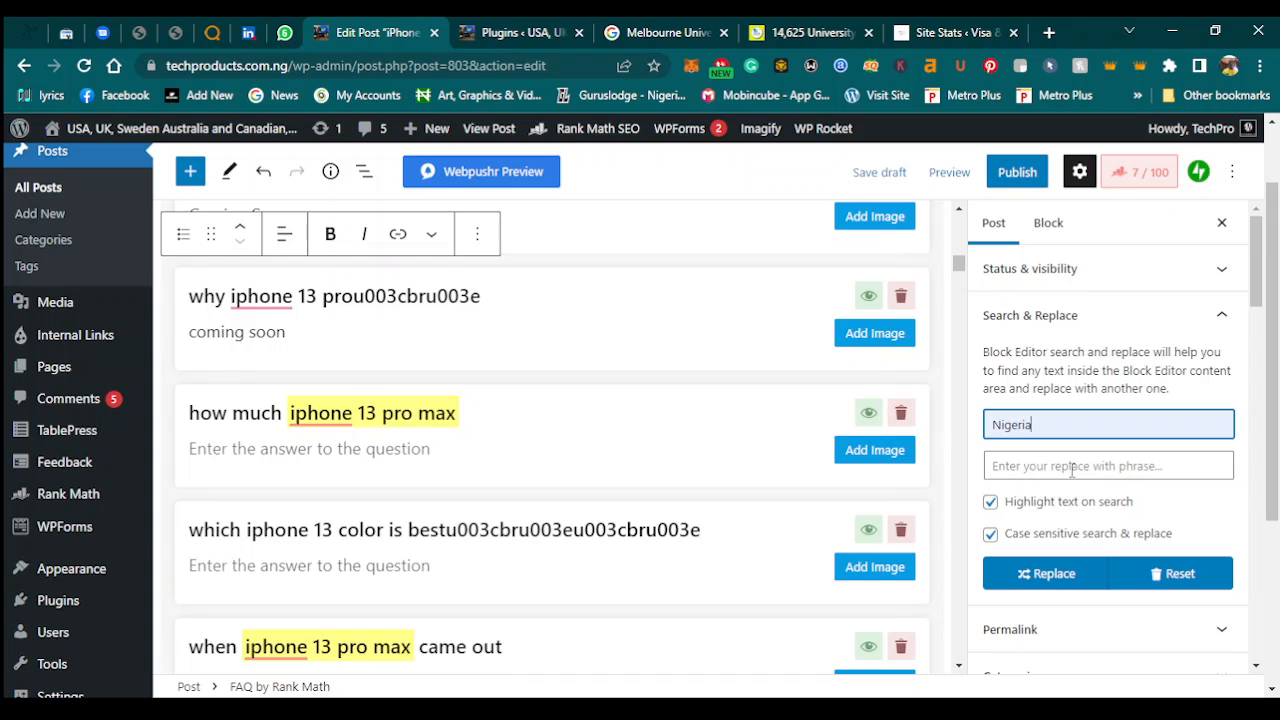
pyautogui.click(1068, 466)
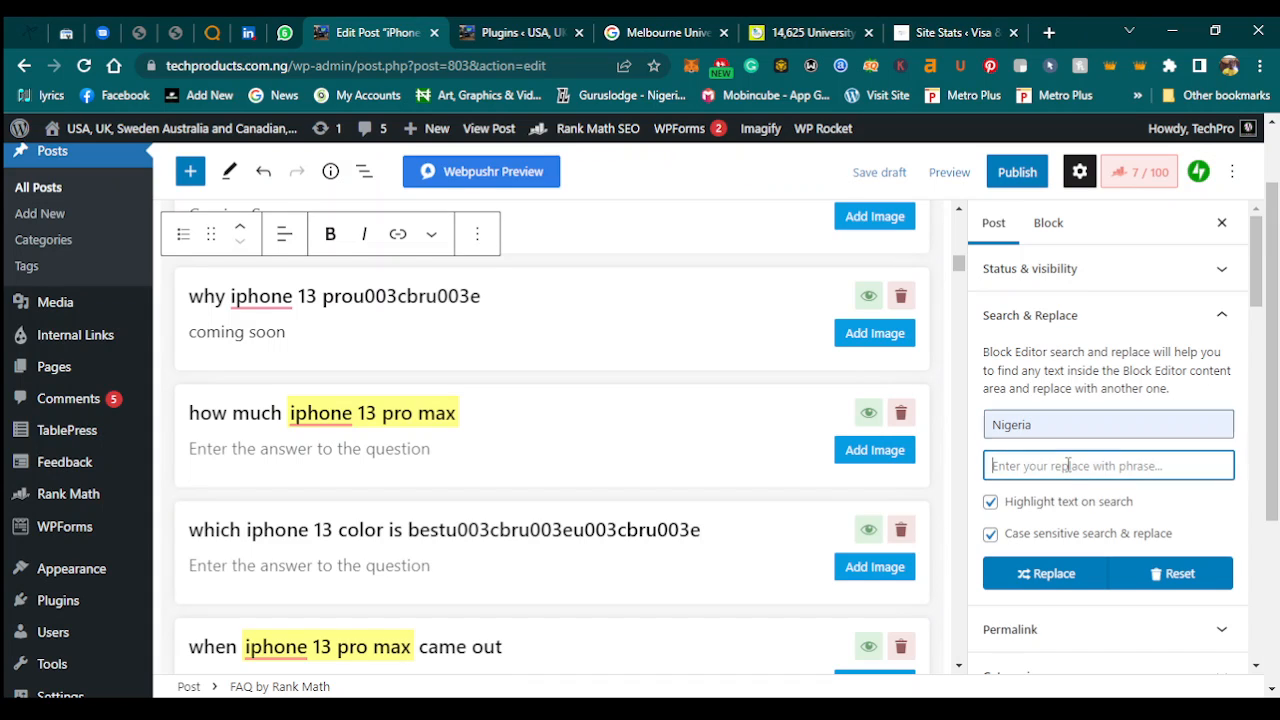
pyautogui.click(1101, 514)
pyautogui.click(1052, 576)
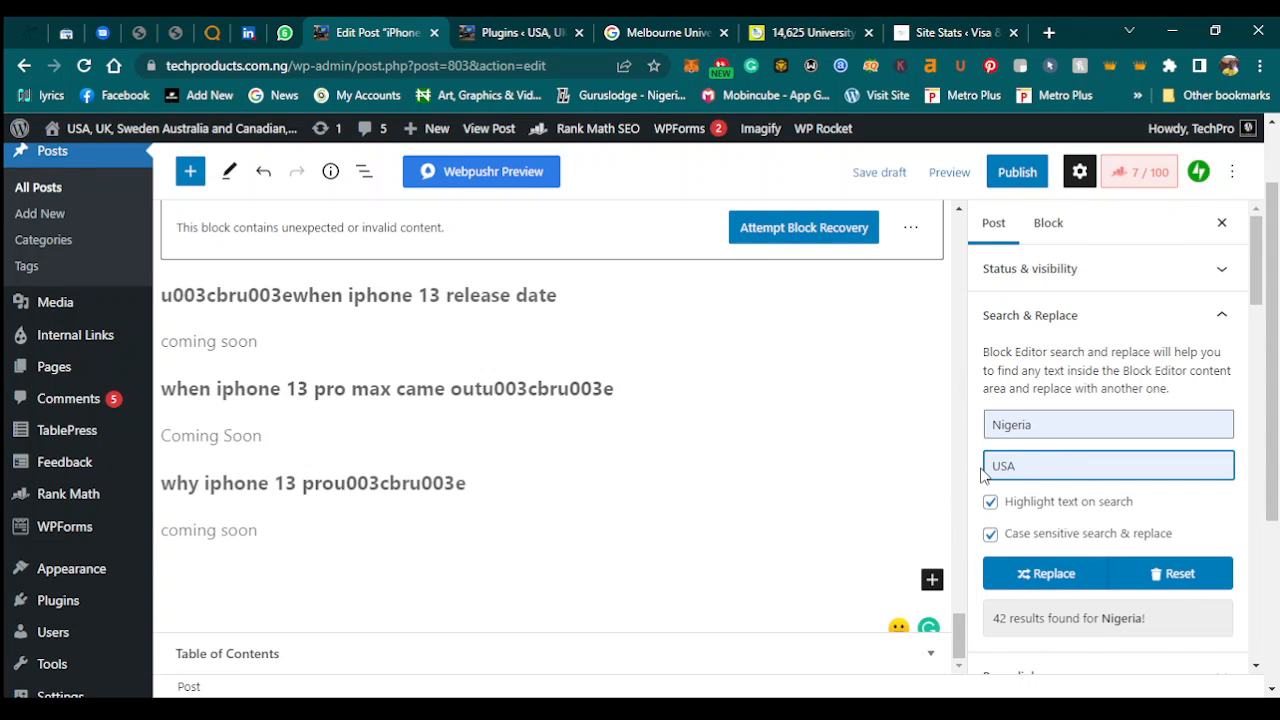
pyautogui.click(1040, 578)
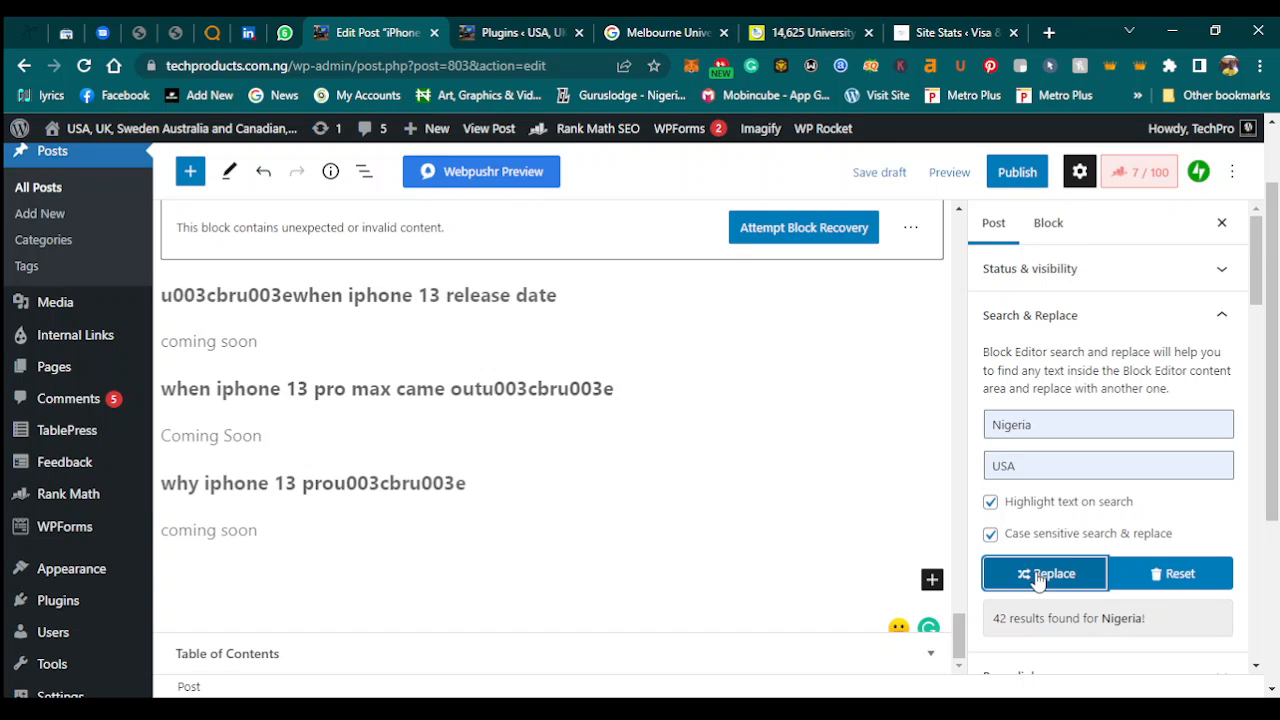
pyautogui.click(1040, 578)
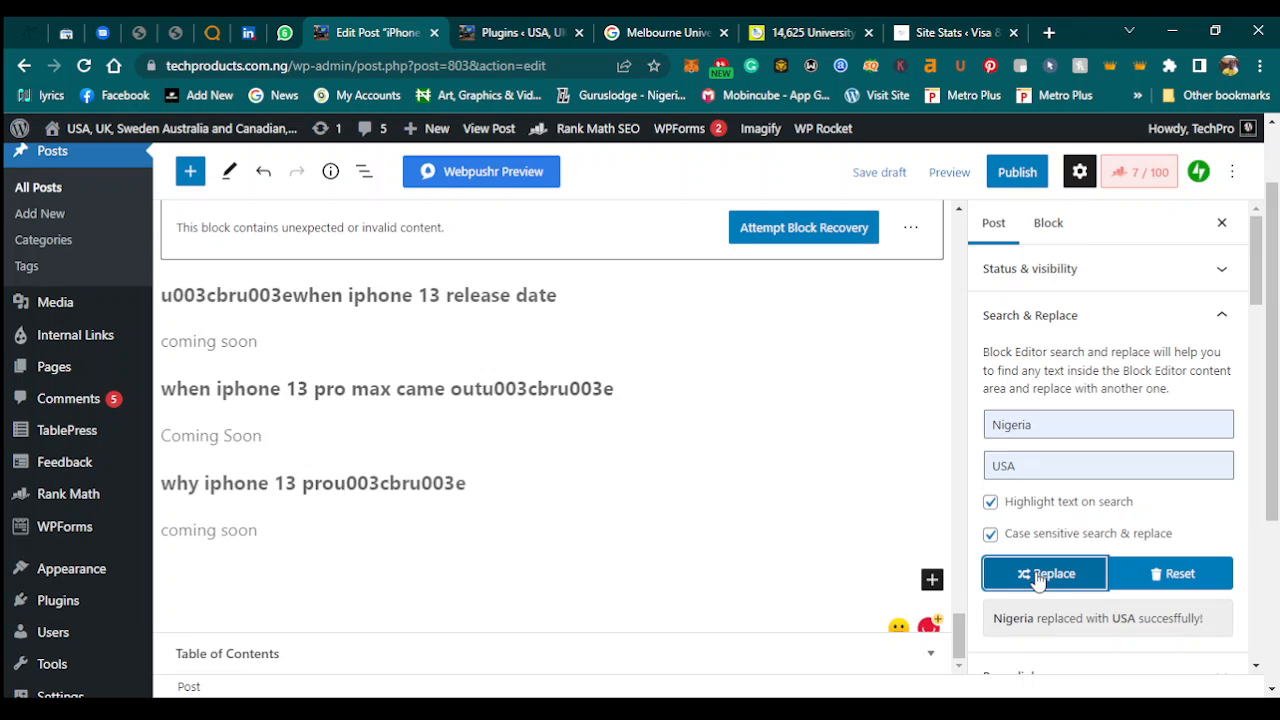
# Recover the invalid FAQ block and check the article's title, headings and keyword lines for the replaced phrase.
pyautogui.click(866, 323)
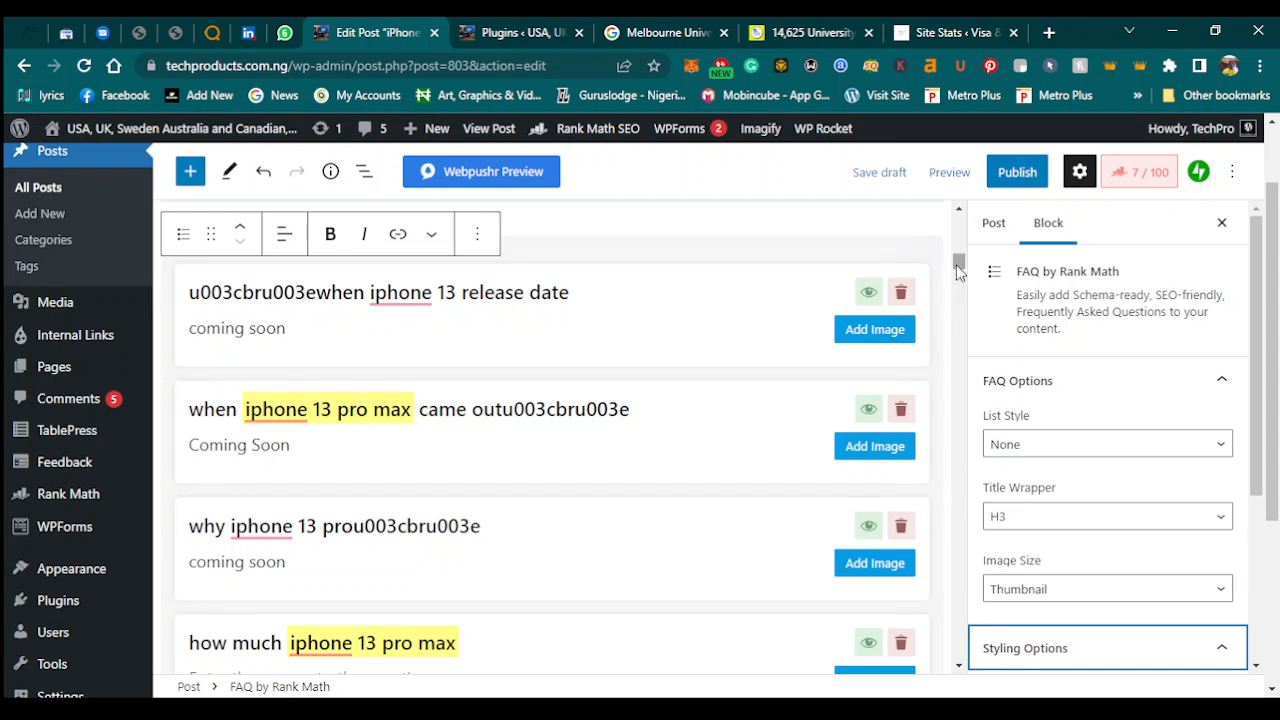
pyautogui.moveTo(959, 262); pyautogui.dragTo(960, 212)
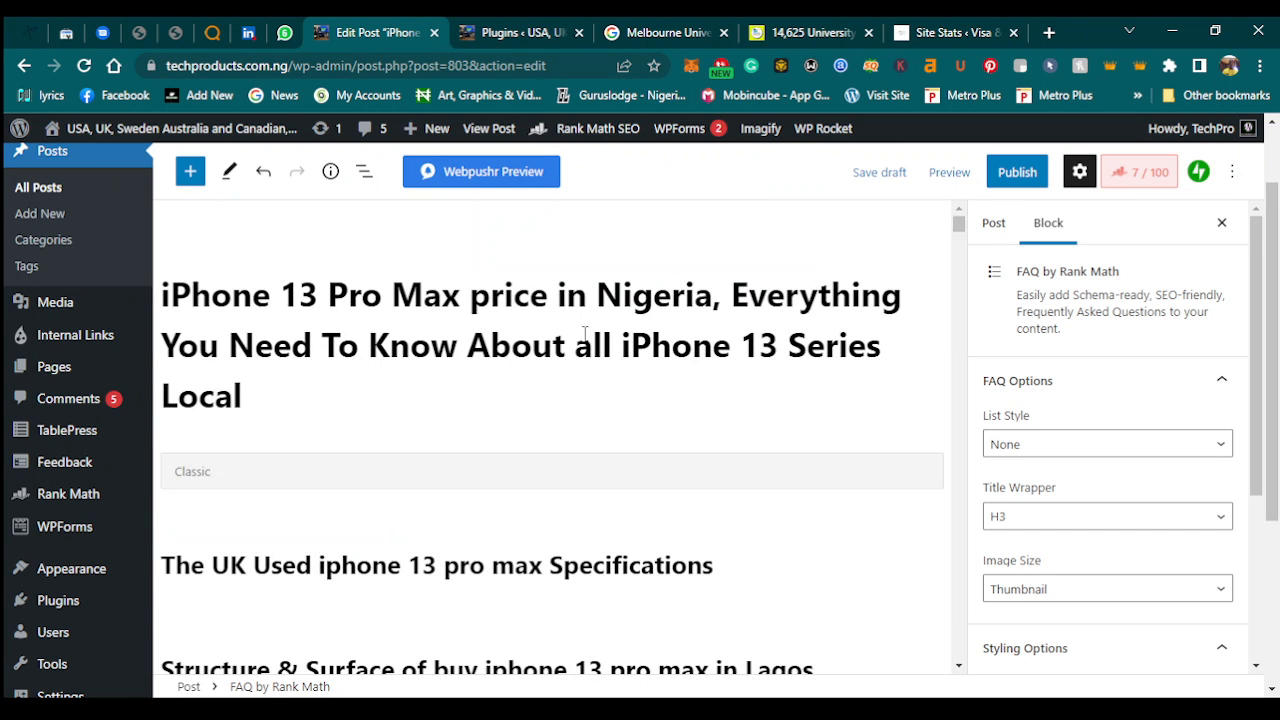
pyautogui.click(931, 236)
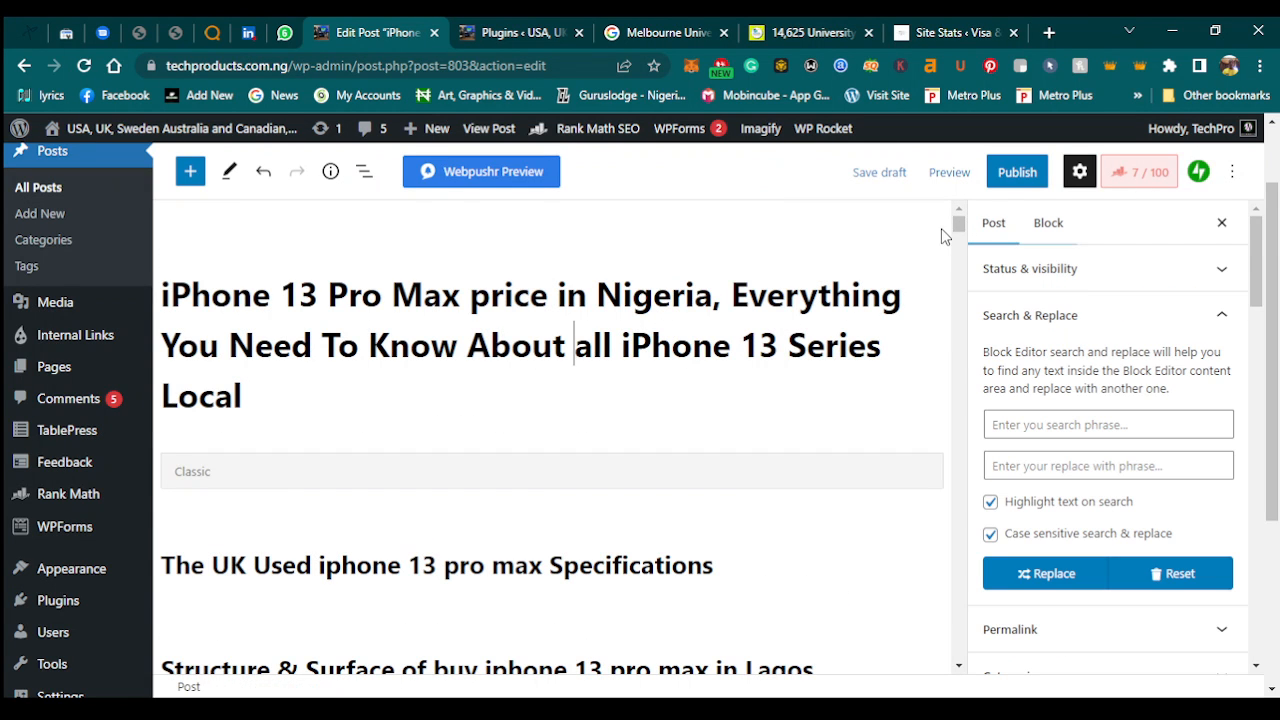
pyautogui.moveTo(958, 223); pyautogui.dragTo(960, 256)
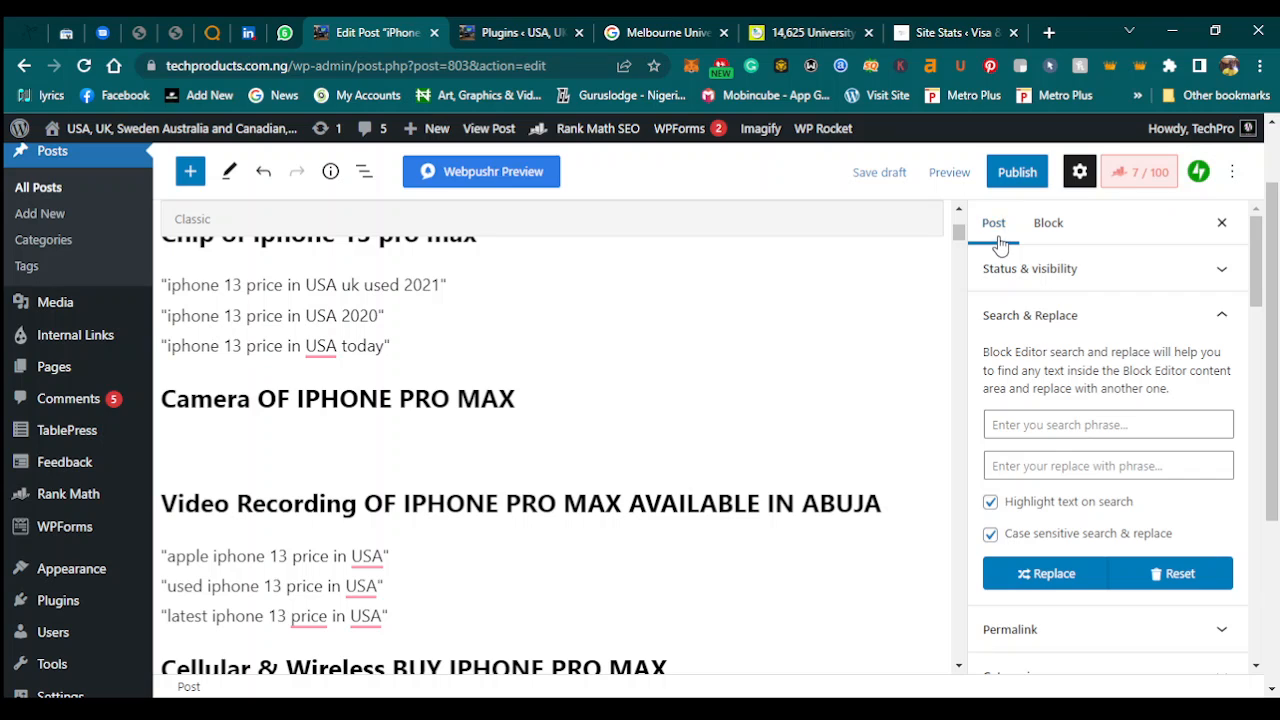
# Enter "Lagos" as the search phrase and "New Your" as the replacement phrase in the post's Search & Replace options.
pyautogui.click(1000, 240)
pyautogui.click(1021, 436)
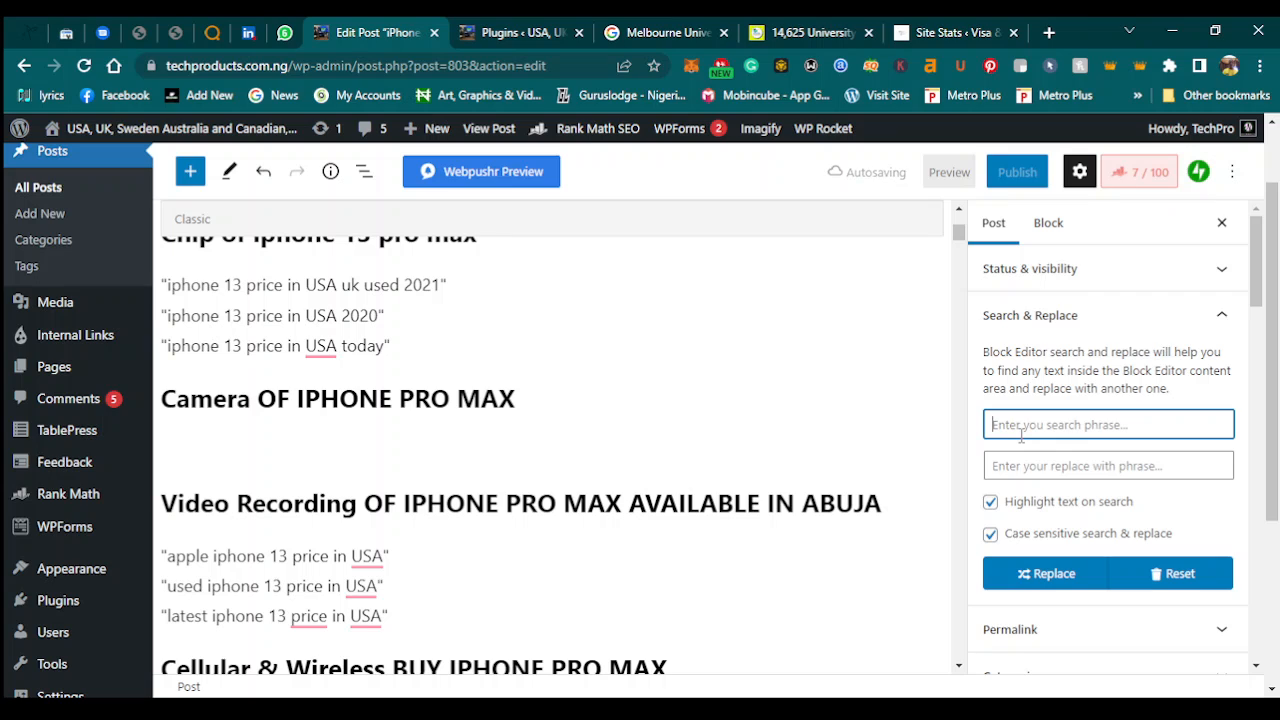
pyautogui.write('Lagos')
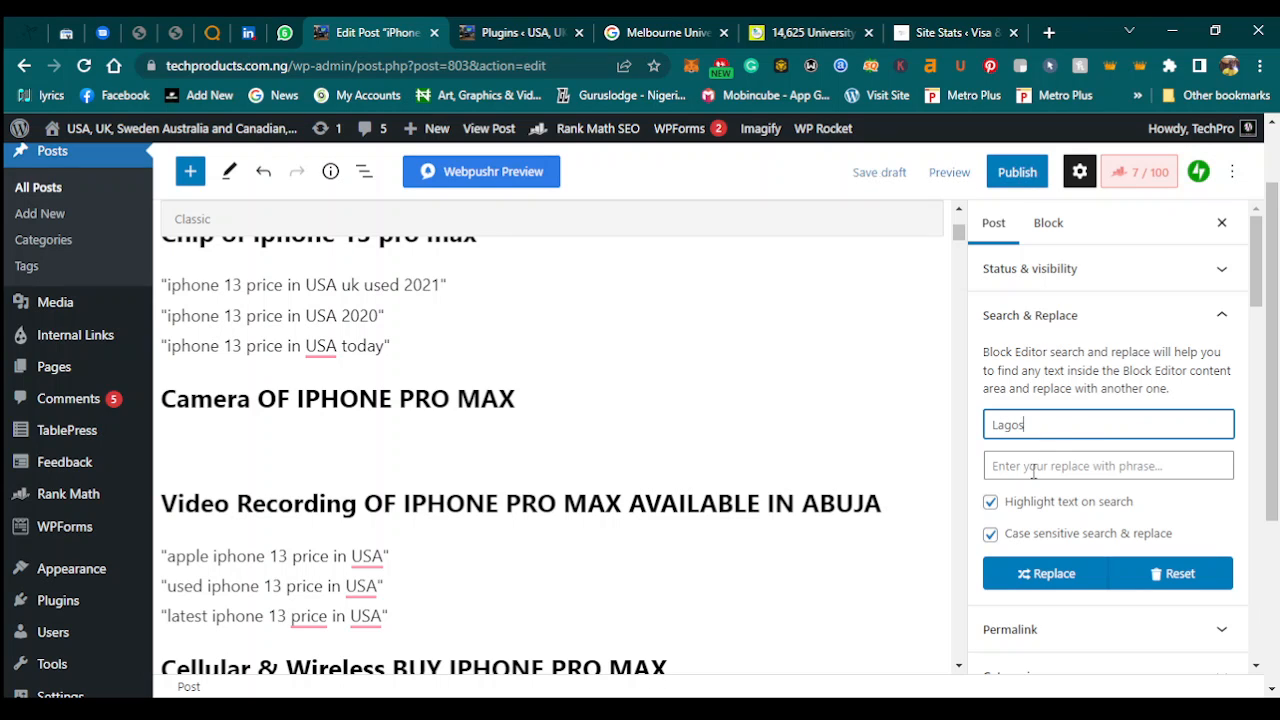
pyautogui.click(1033, 468)
pyautogui.write('New Your')
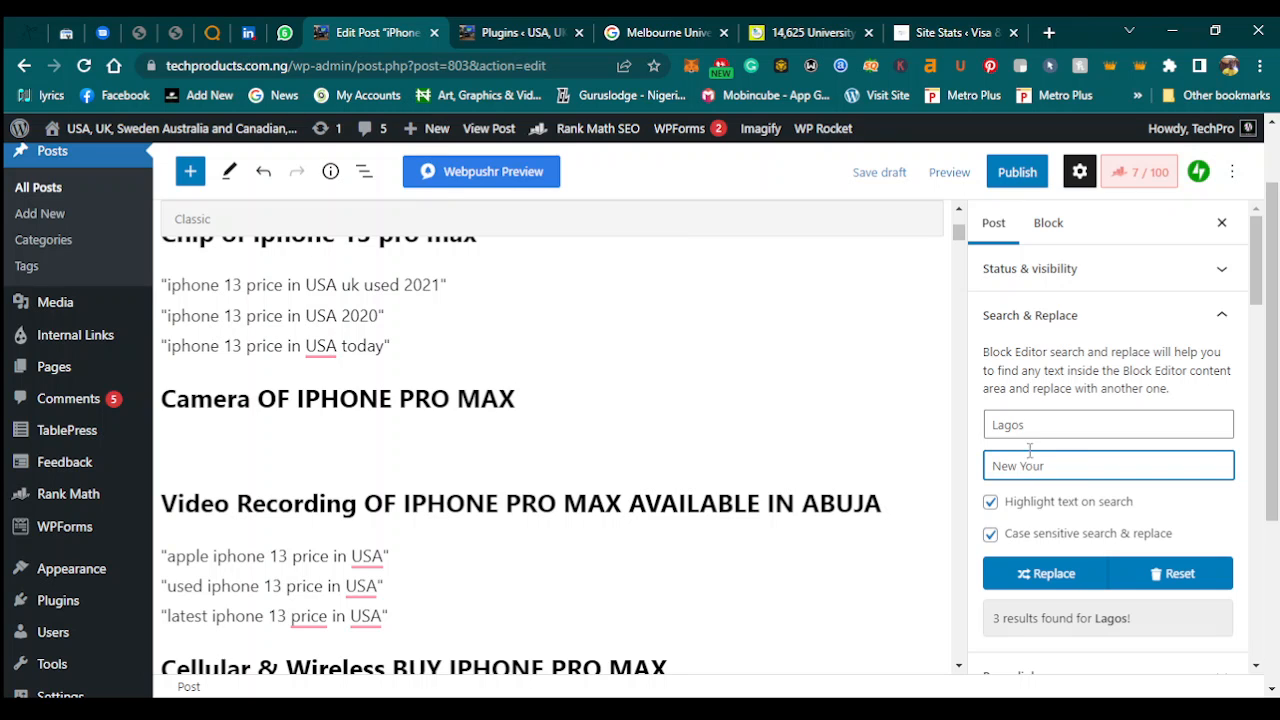
# Search Google in a new tab for "los angeles and new york most populated".
pyautogui.click(1049, 32)
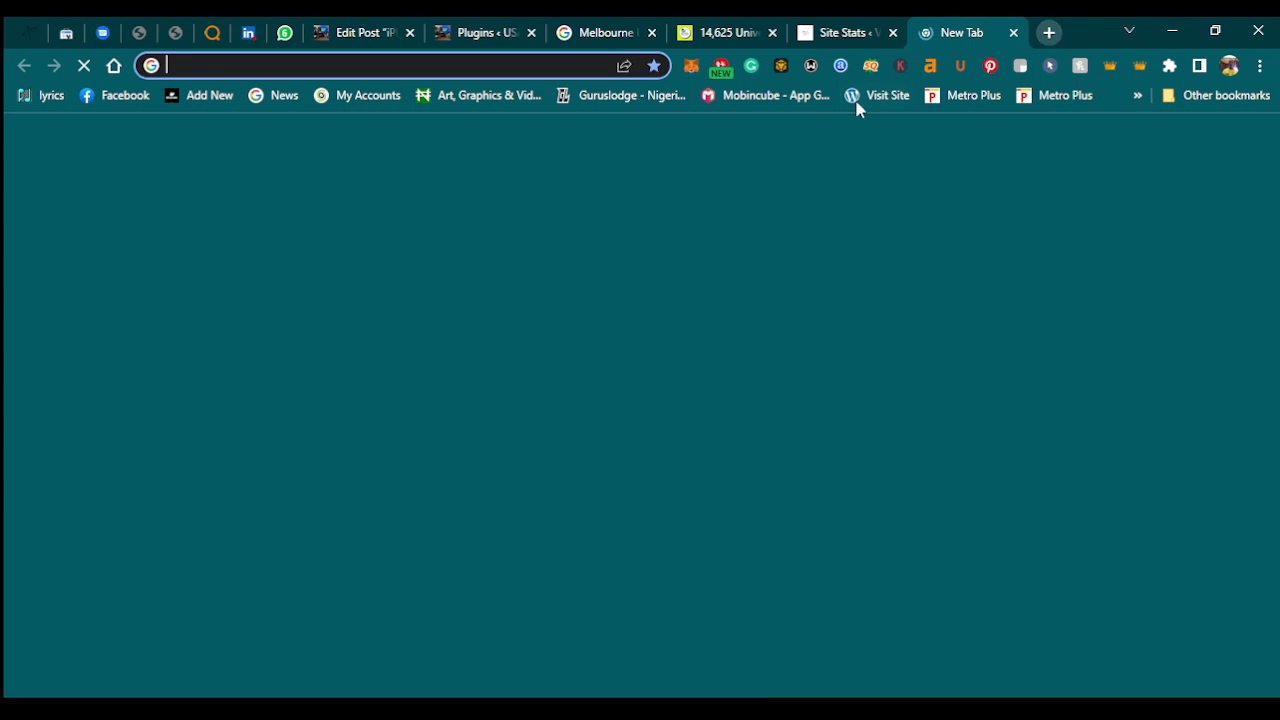
pyautogui.write('logs')
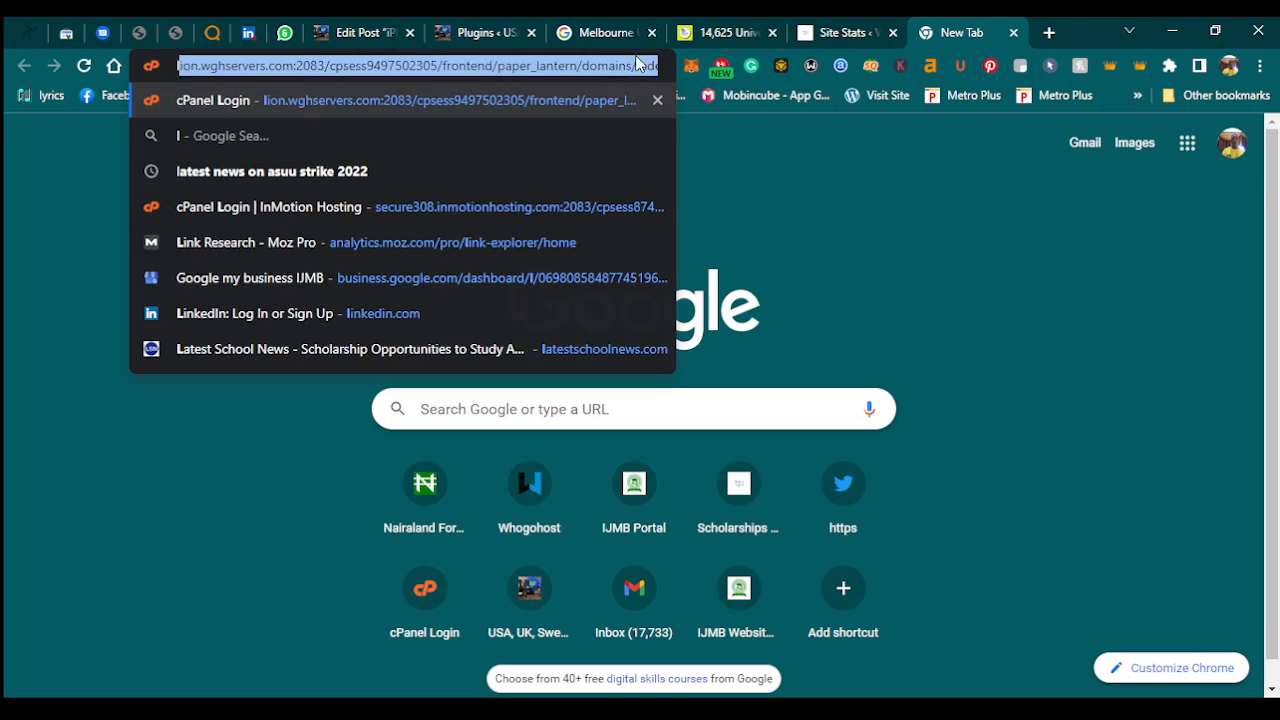
pyautogui.press('BackSpace')
pyautogui.press('BackSpace')
pyautogui.press('BackSpace')
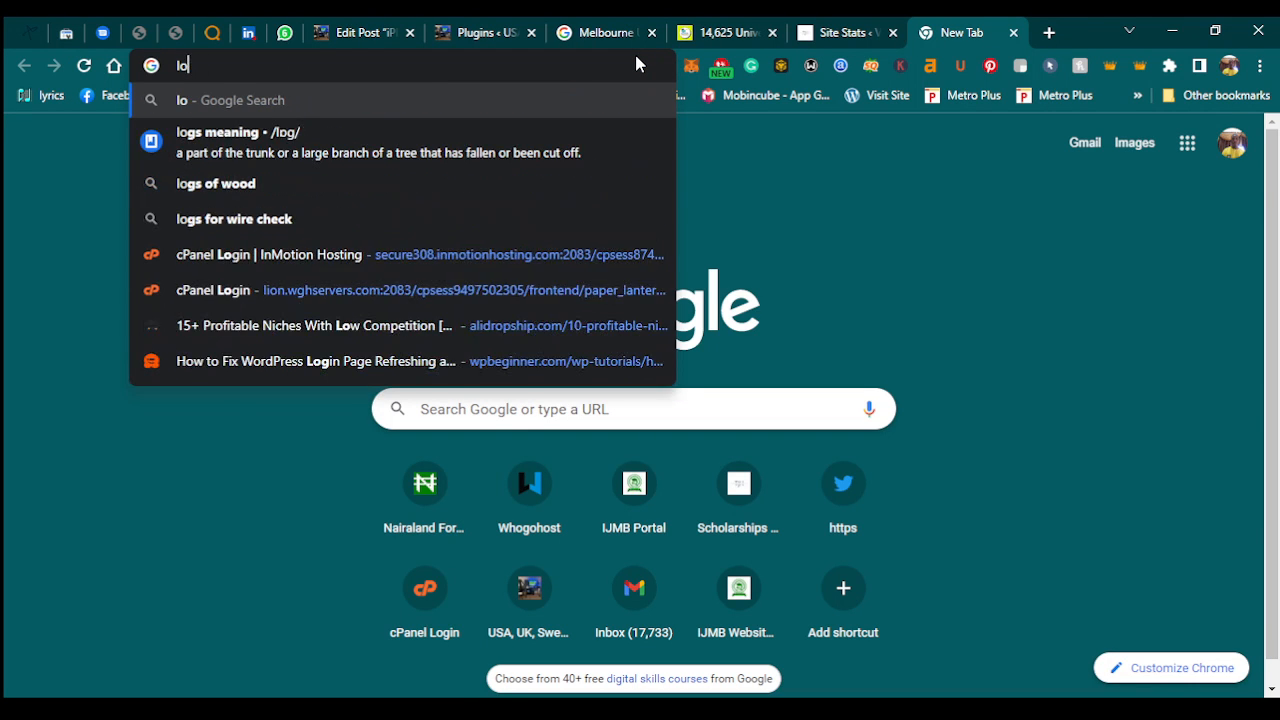
pyautogui.write('os ')
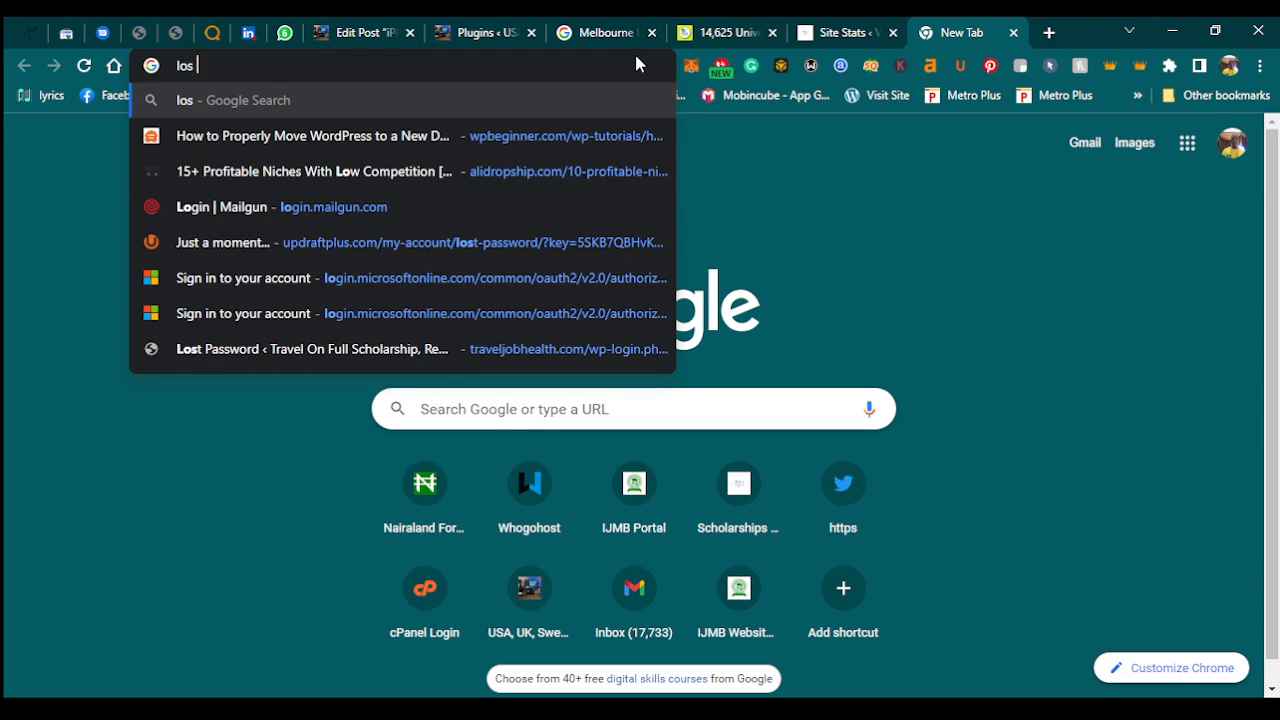
pyautogui.write('angeles and ')
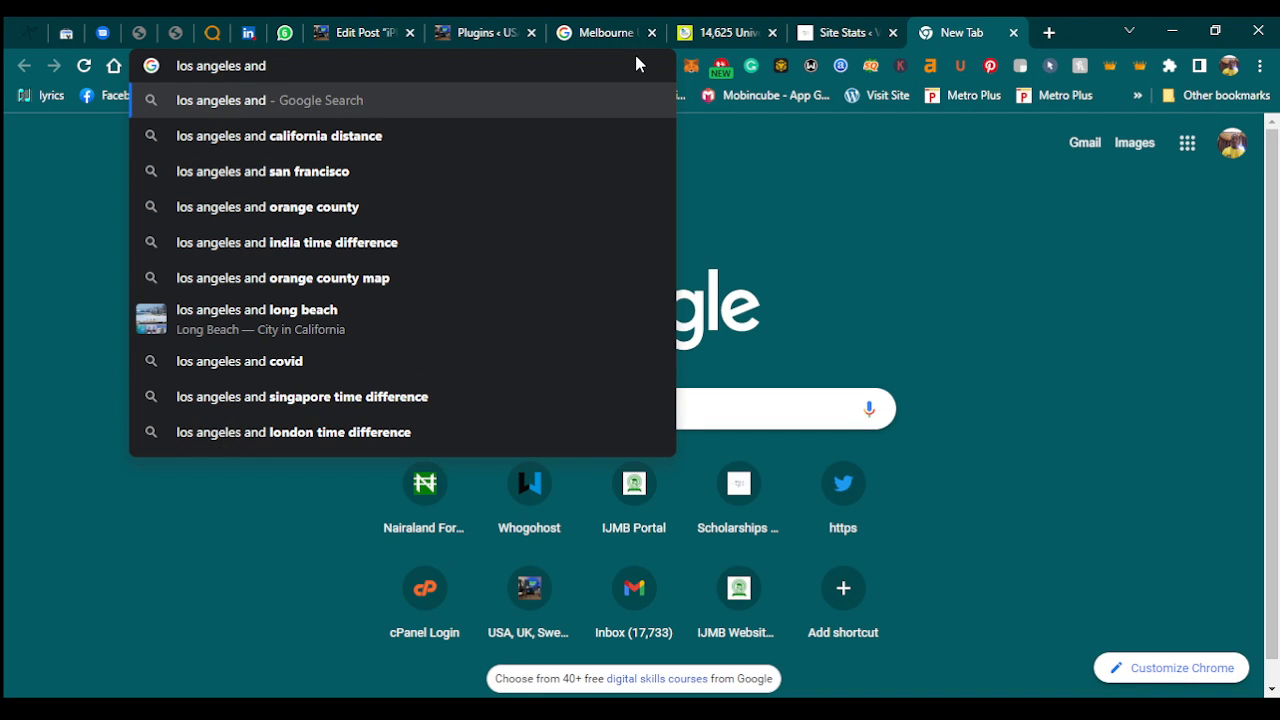
pyautogui.write('new')
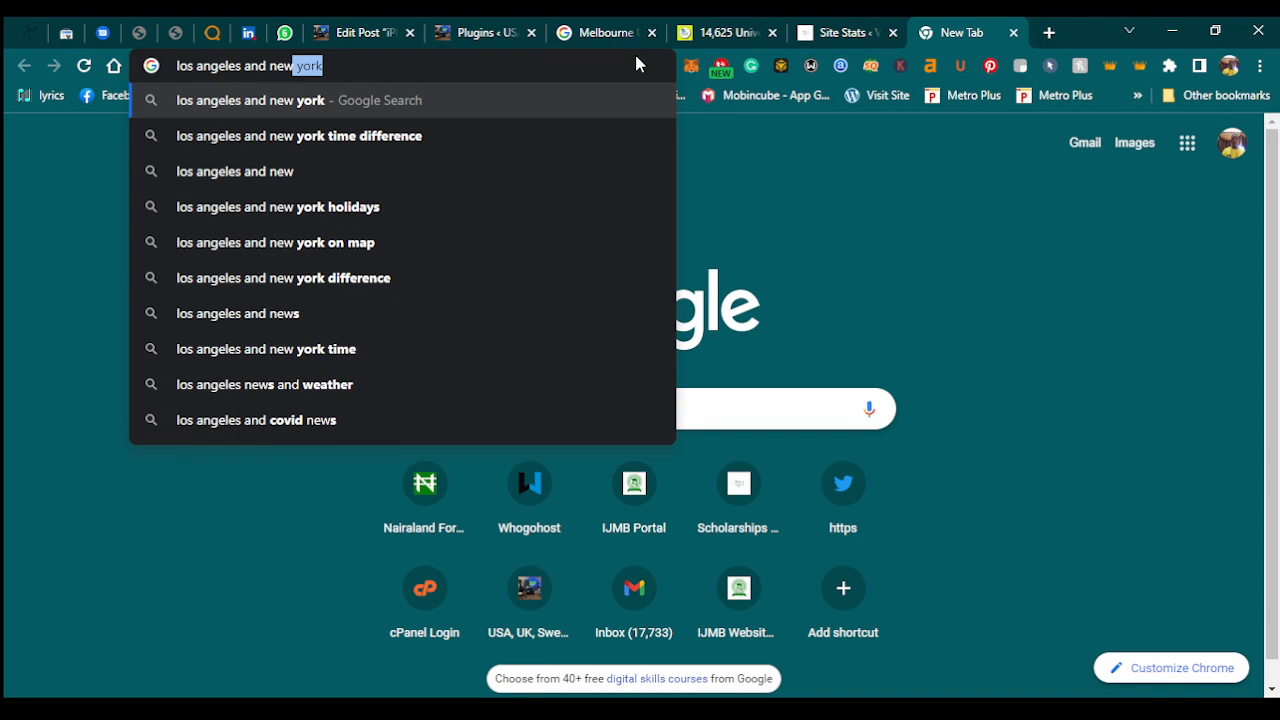
pyautogui.write(' york')
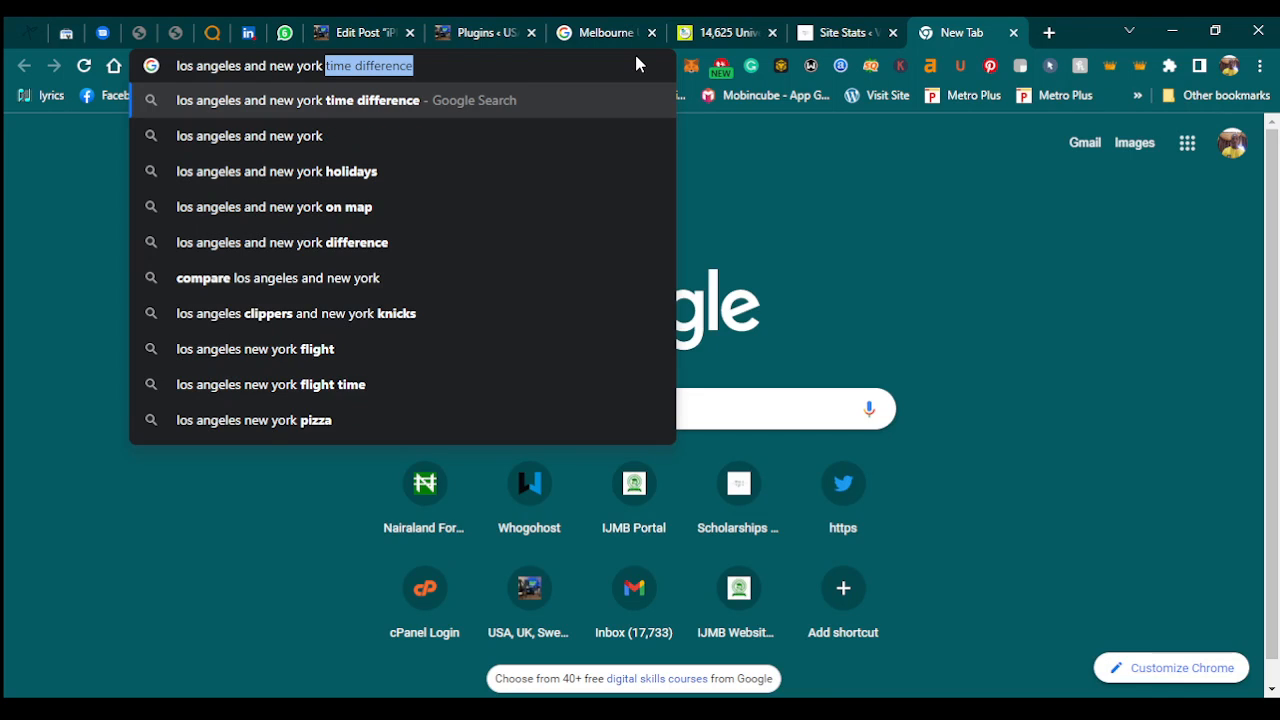
pyautogui.write(' po')
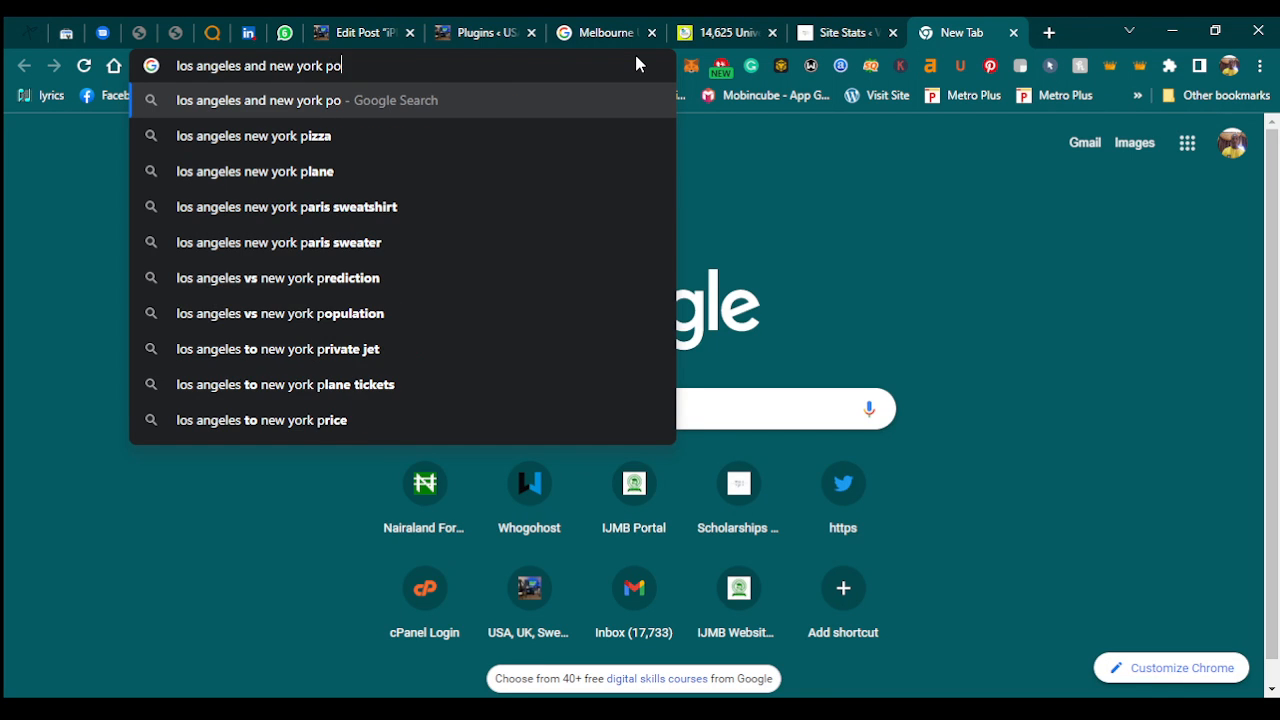
pyautogui.press('BackSpace')
pyautogui.press('BackSpace')
pyautogui.write('most pop')
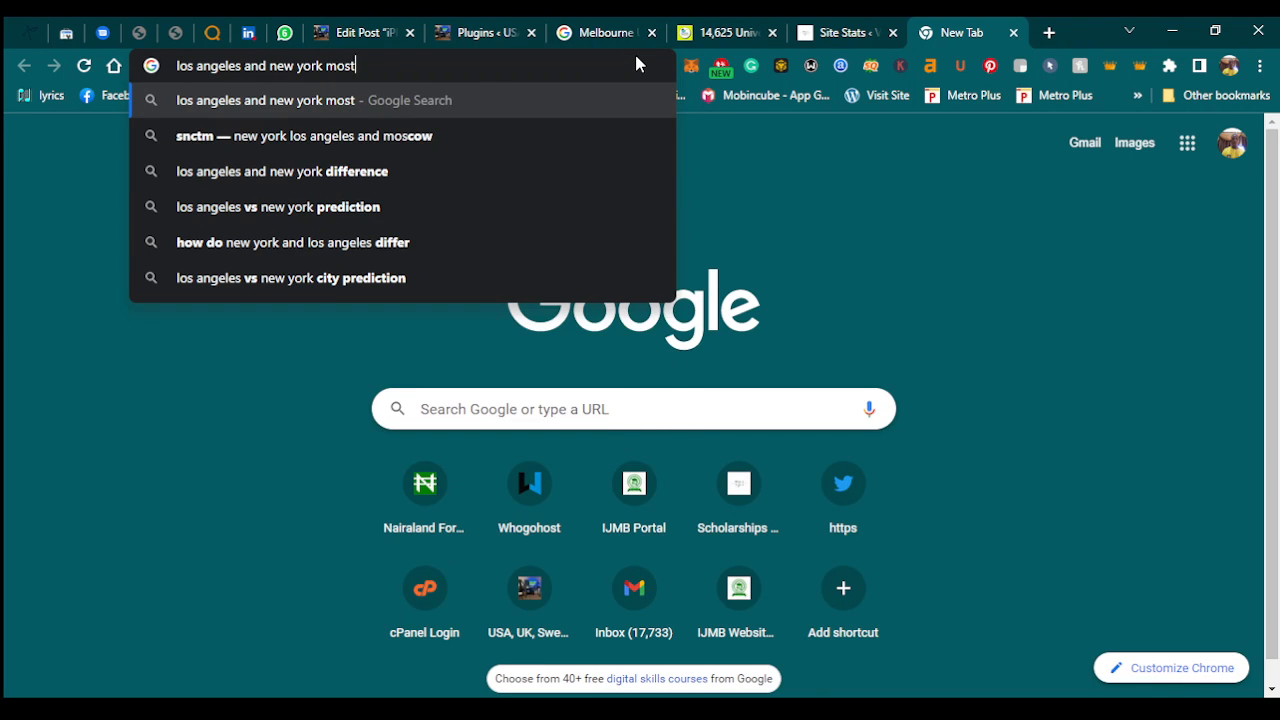
pyautogui.write('ulated')
pyautogui.press('Return')
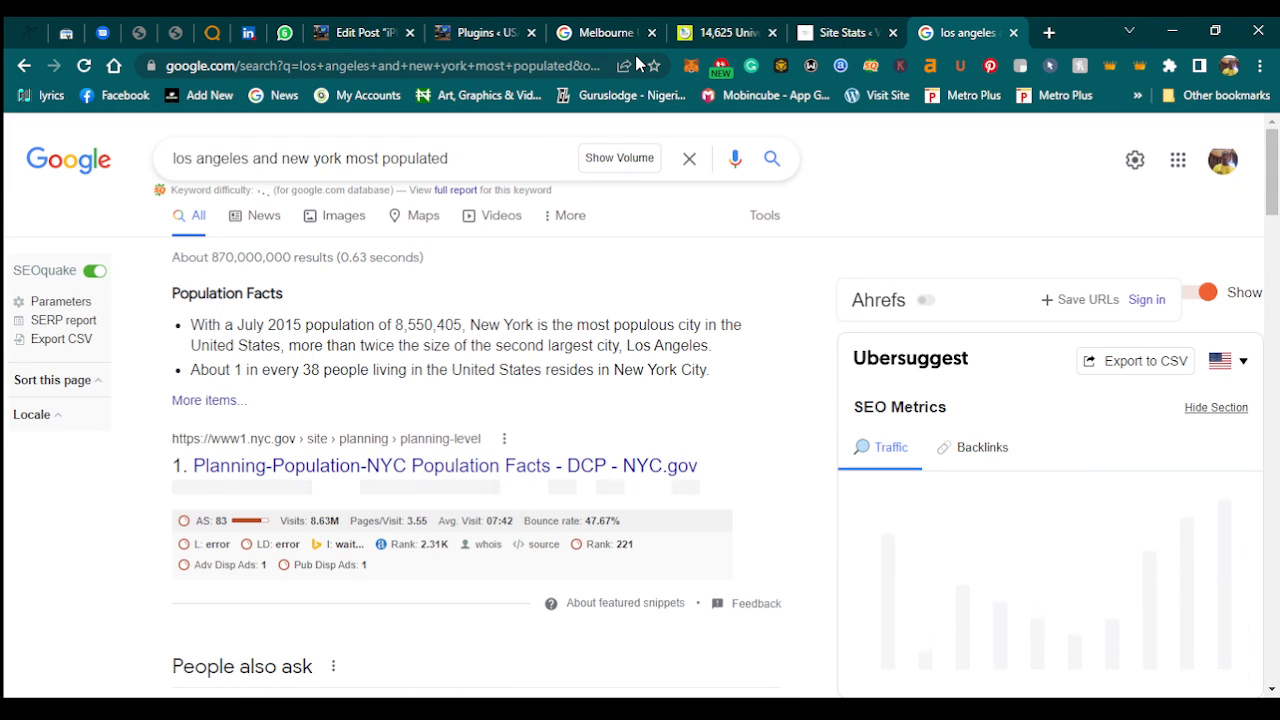
# Return to the post editor, correct the replacement phrase to "New York" and replace "Lagos" throughout the content.
pyautogui.click(712, 30)
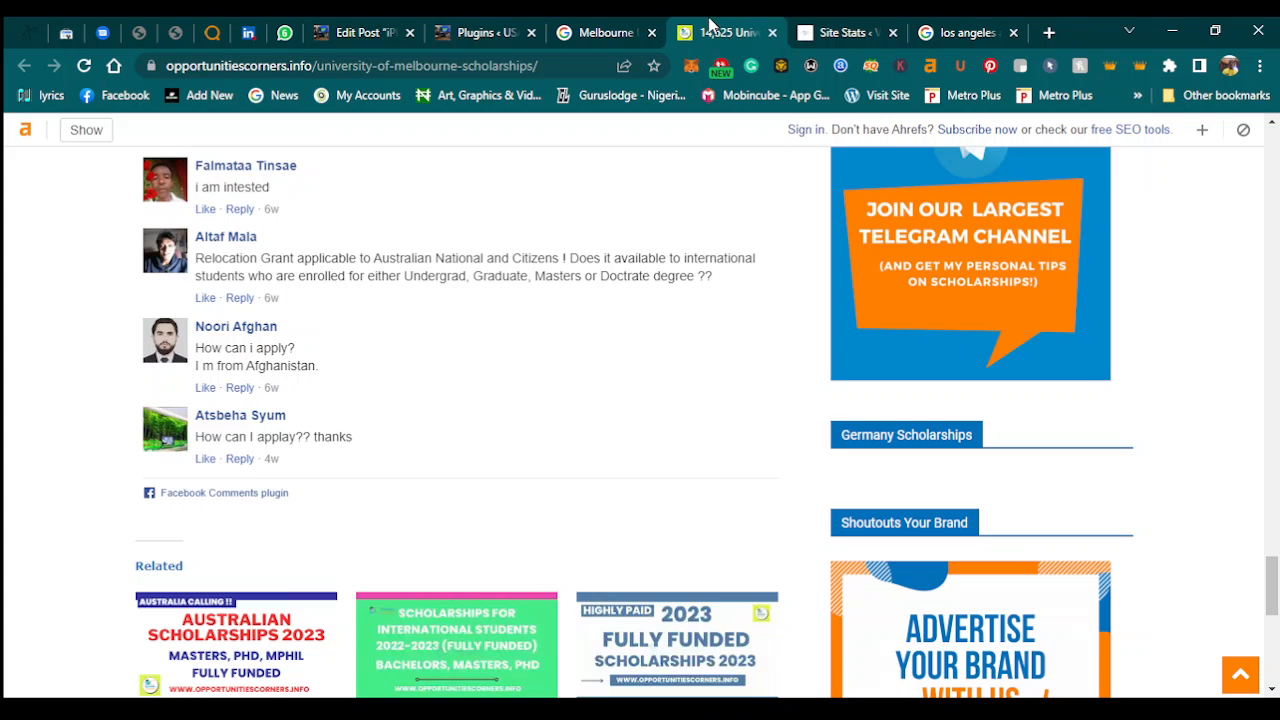
pyautogui.click(805, 28)
pyautogui.click(498, 30)
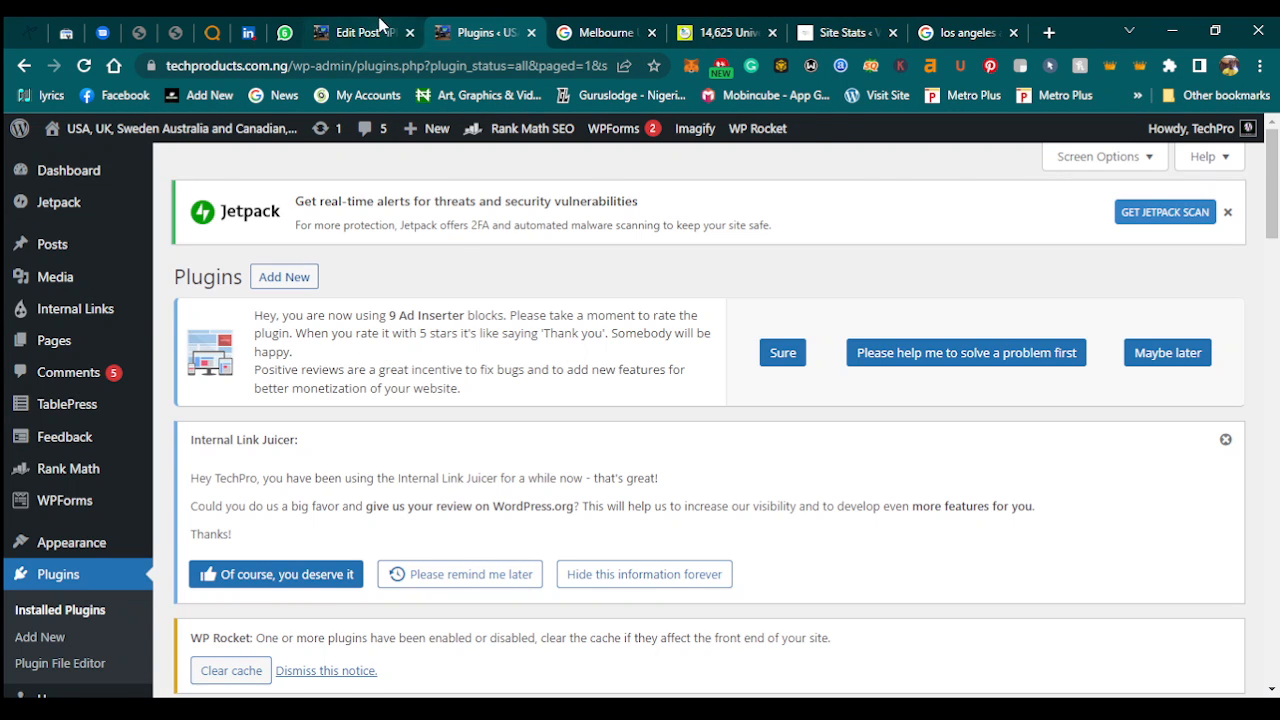
pyautogui.click(380, 24)
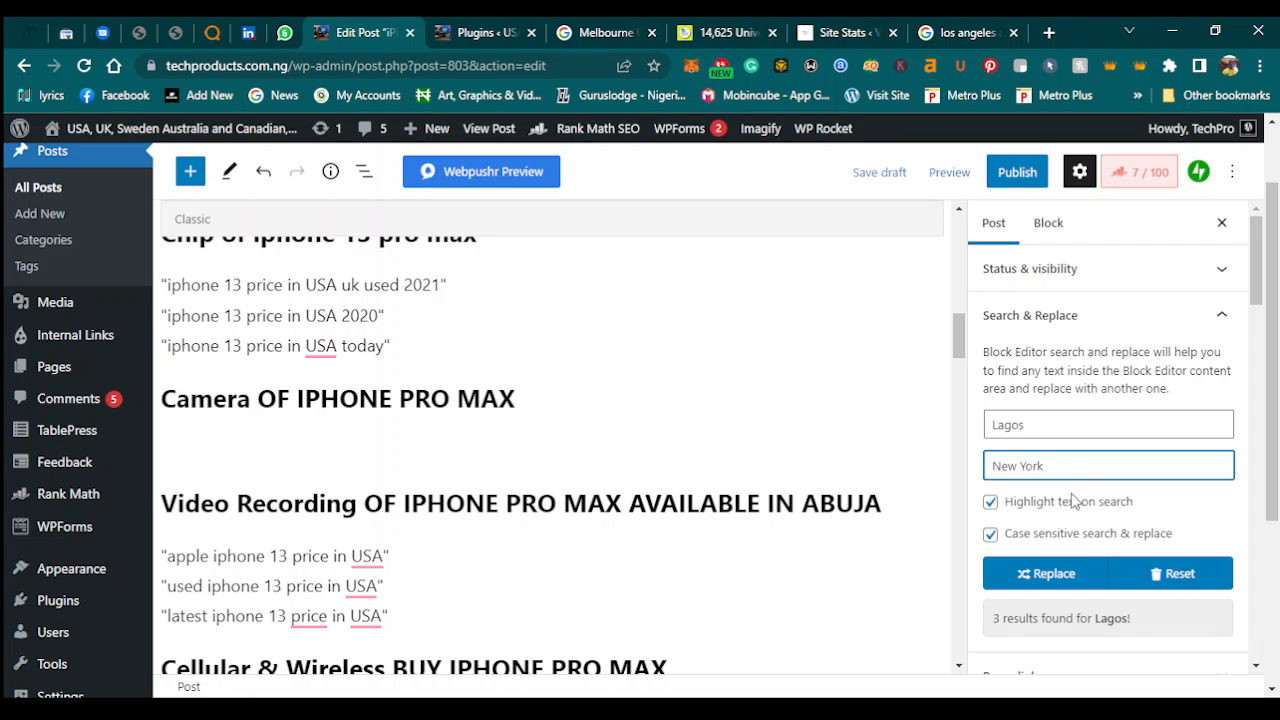
pyautogui.click(1062, 577)
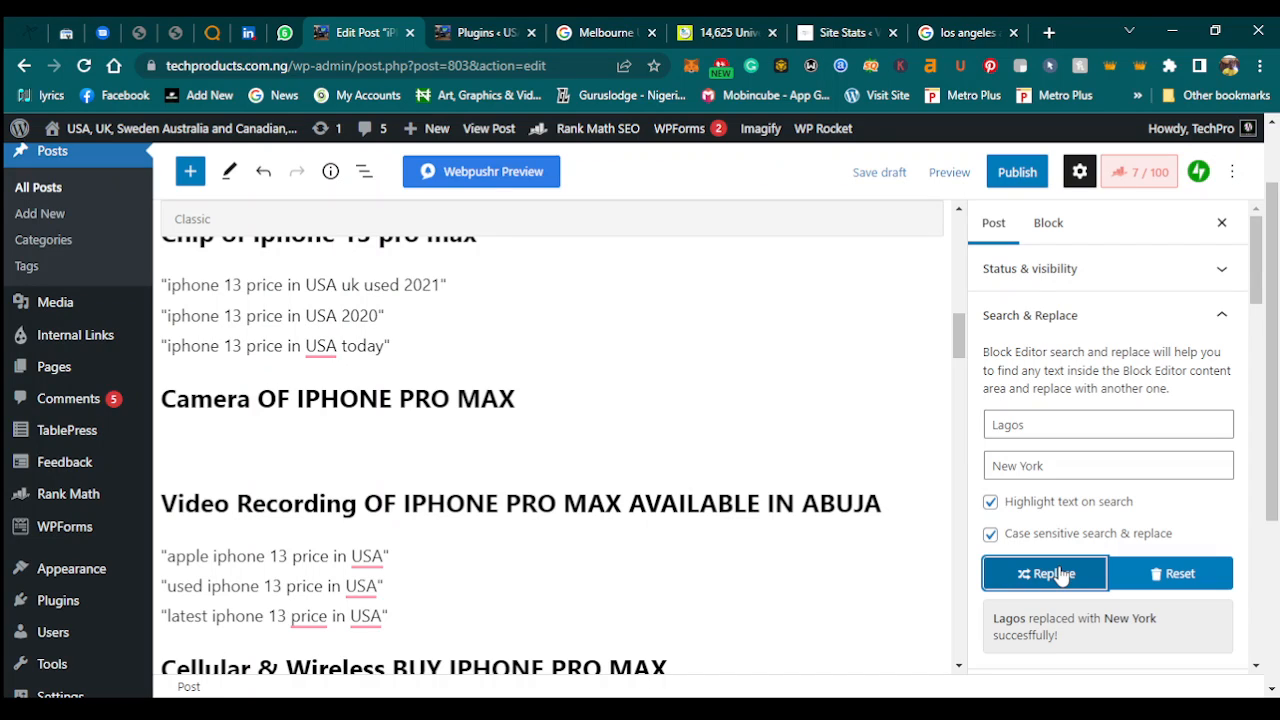
# Enter "Ilorin" as the search phrase and clear the replacement phrase in the Search & Replace options.
pyautogui.doubleClick(1058, 422)
pyautogui.press('BackSpace')
pyautogui.write('Ilorin')
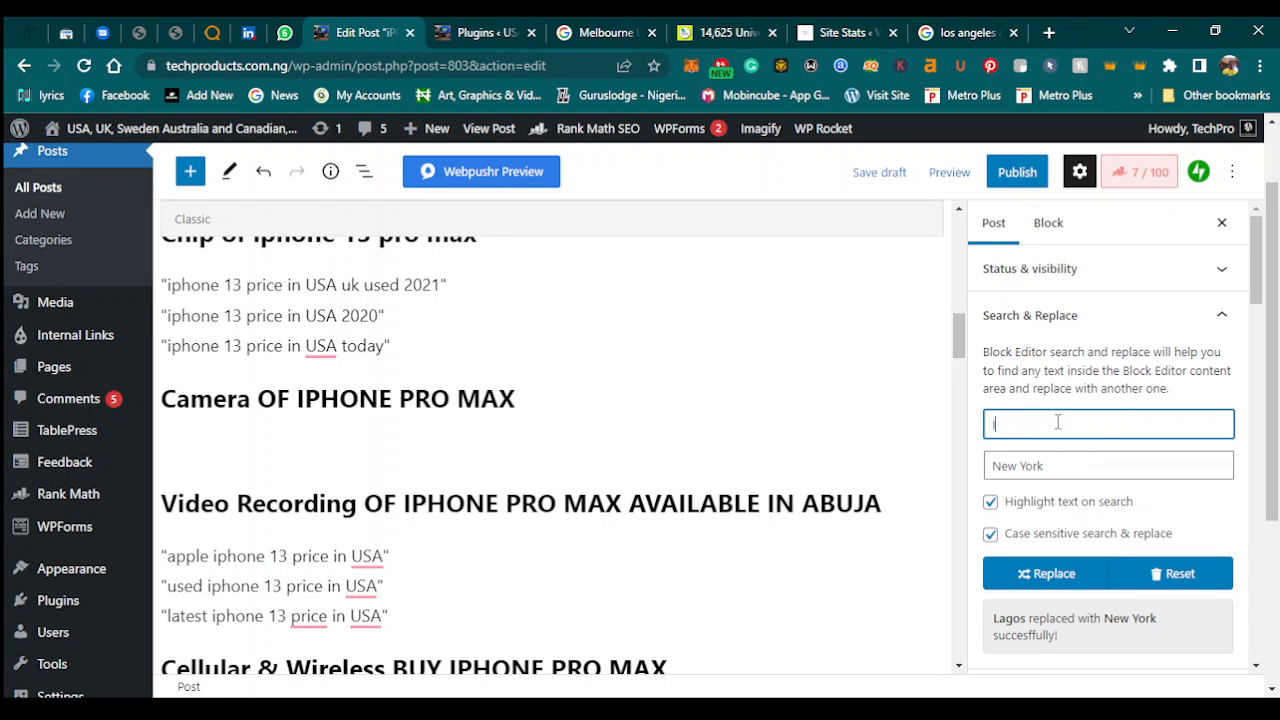
pyautogui.tripleClick(1074, 474)
pyautogui.press('BackSpace')
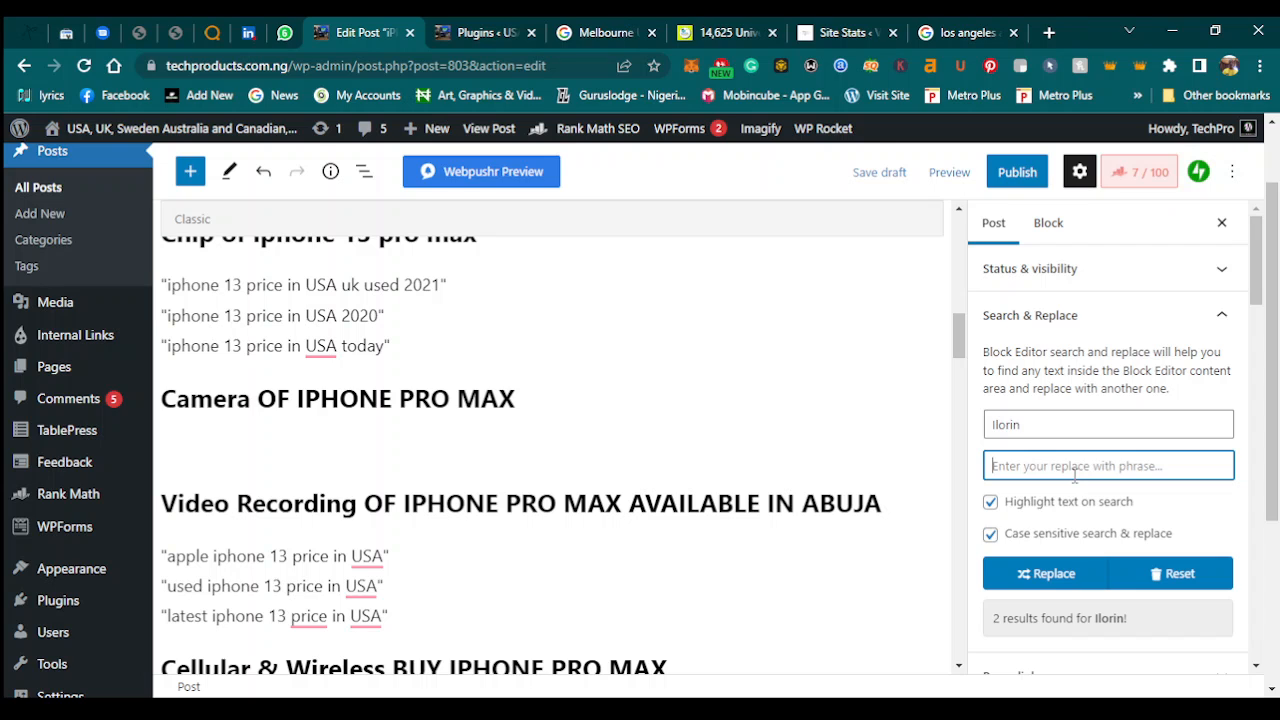
# Switch to the Google results, search for "california a city or state" and look through the results.
pyautogui.click(970, 30)
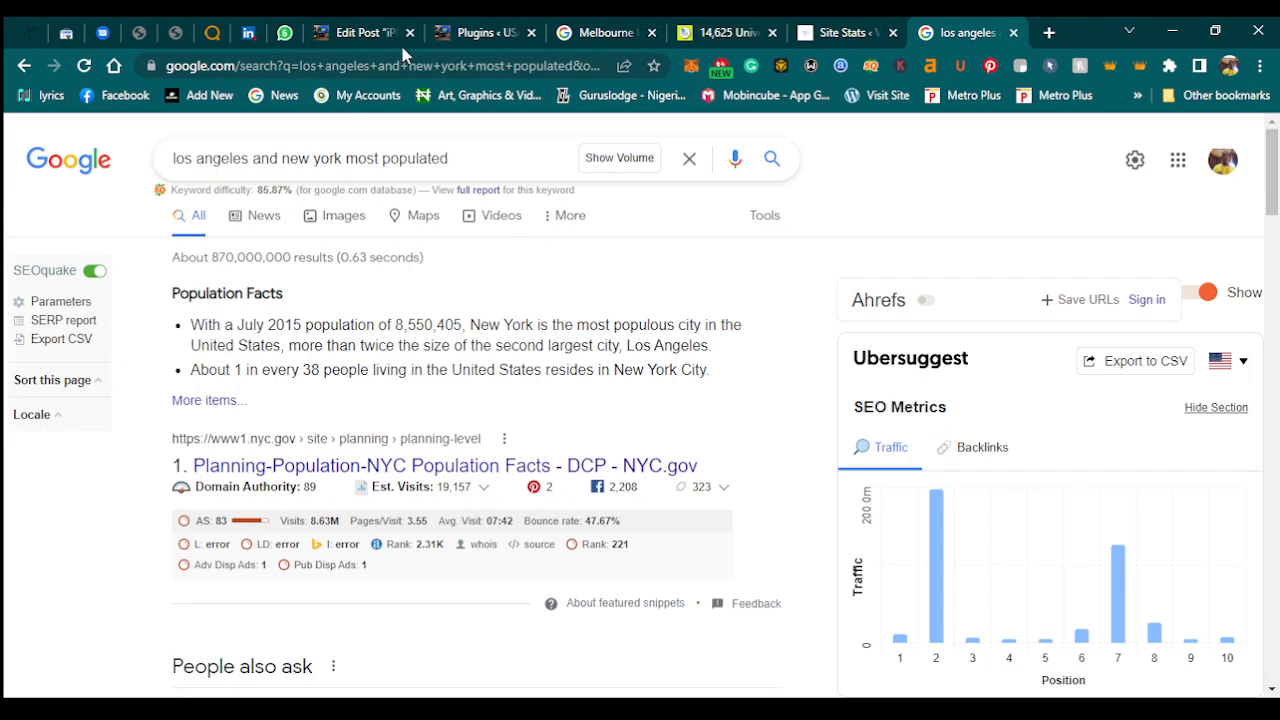
pyautogui.click(465, 30)
pyautogui.click(940, 30)
pyautogui.tripleClick(455, 155)
pyautogui.press('BackSpace')
pyautogui.write('c')
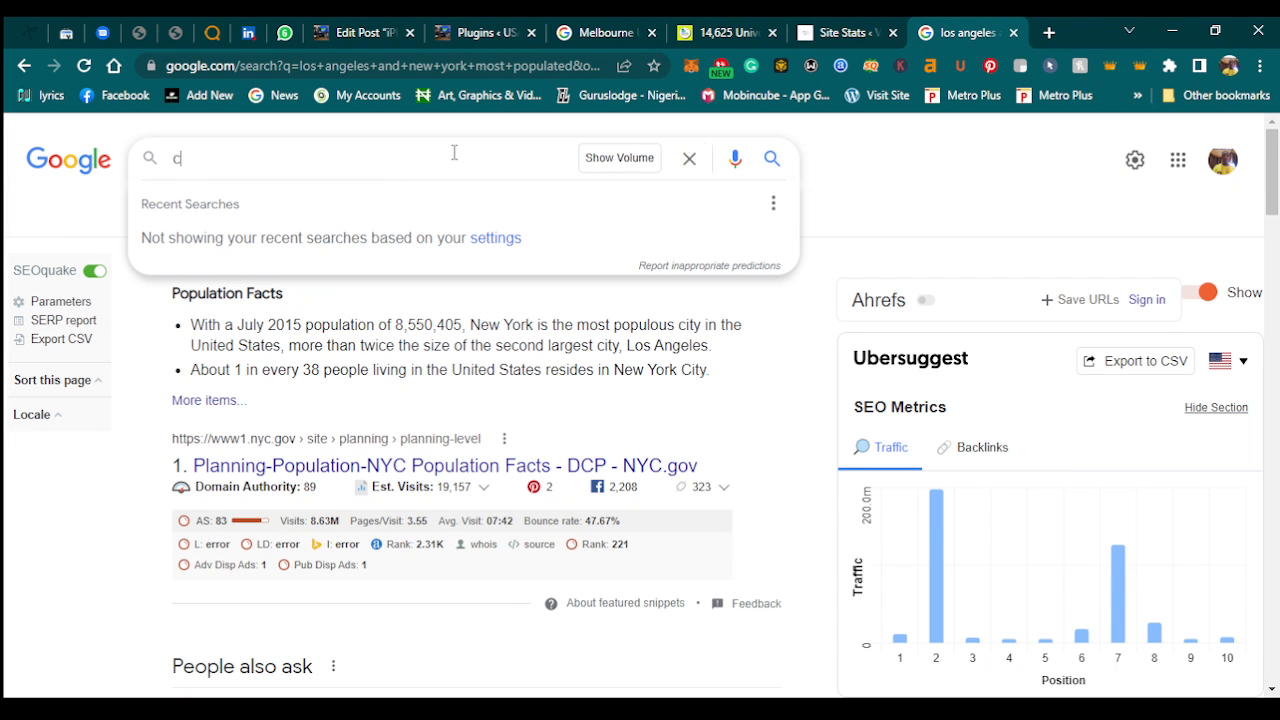
pyautogui.write('alifo')
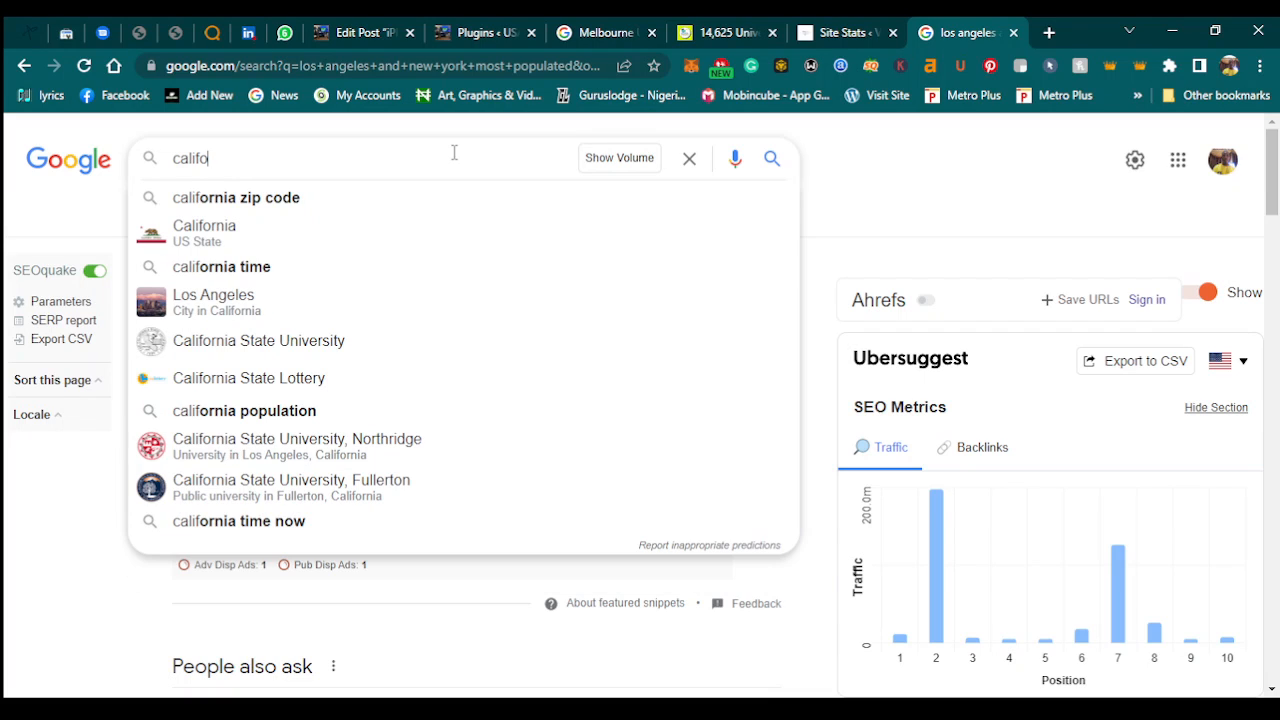
pyautogui.write('rnia ')
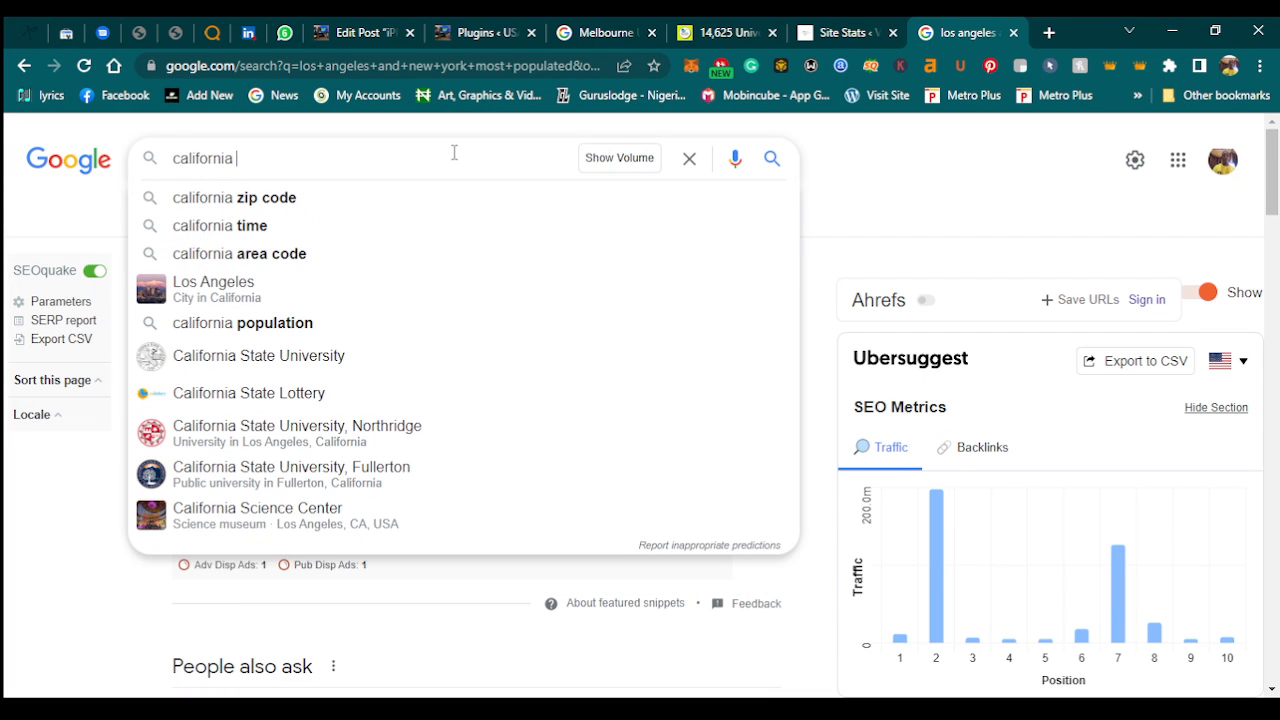
pyautogui.write('a city ')
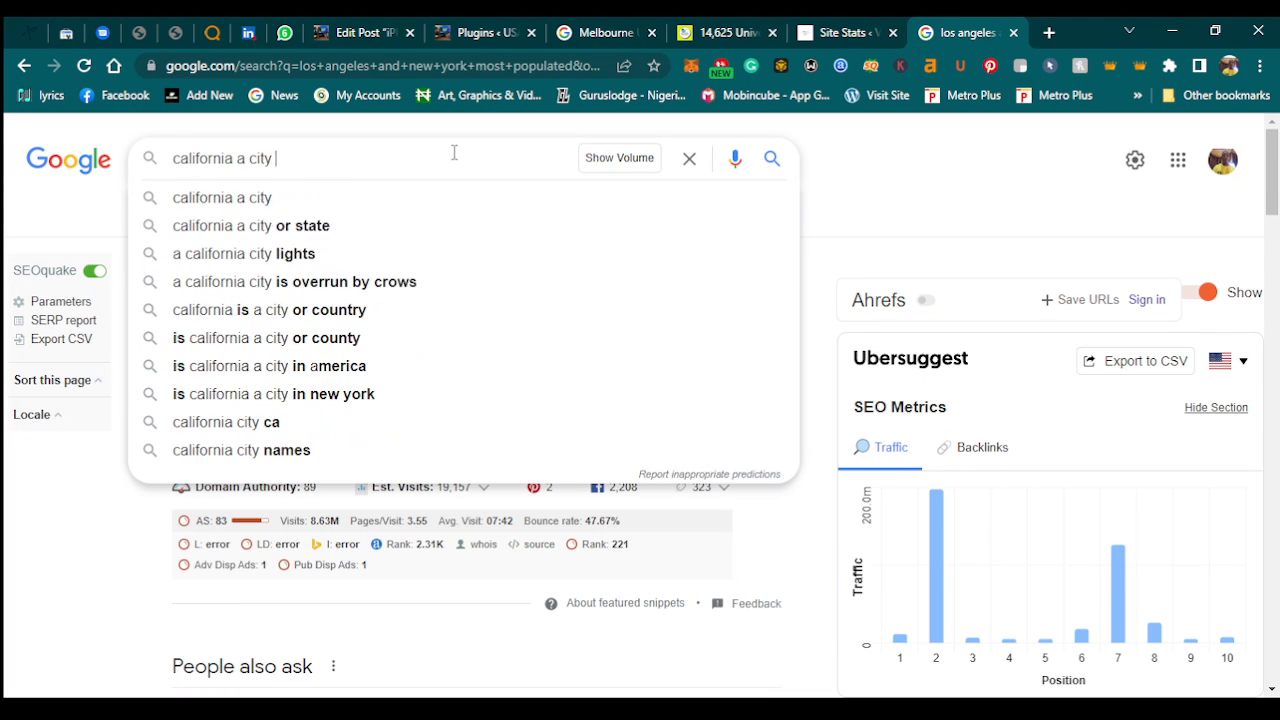
pyautogui.write('or state')
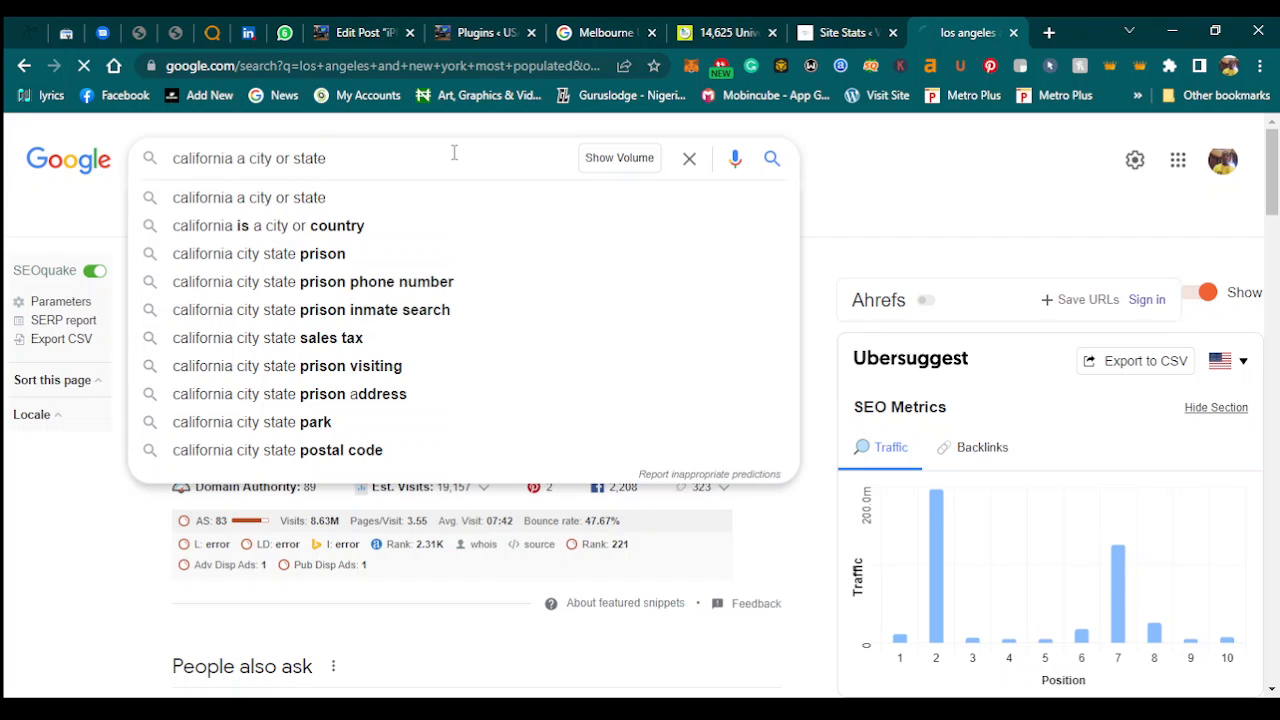
pyautogui.press('Return')
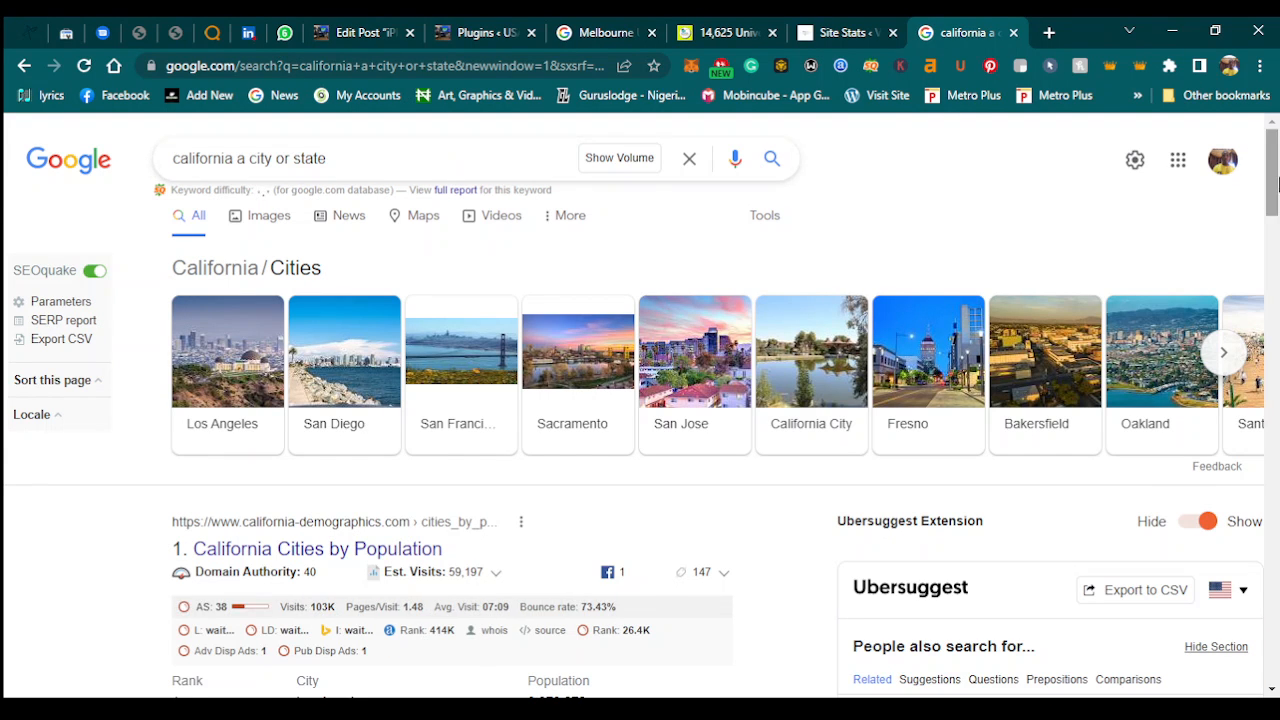
pyautogui.scroll(-5, 1272, 180)
# Go back to the post editor and enter "Califonia" as the replacement phrase for "Ilorin".
pyautogui.click(808, 28)
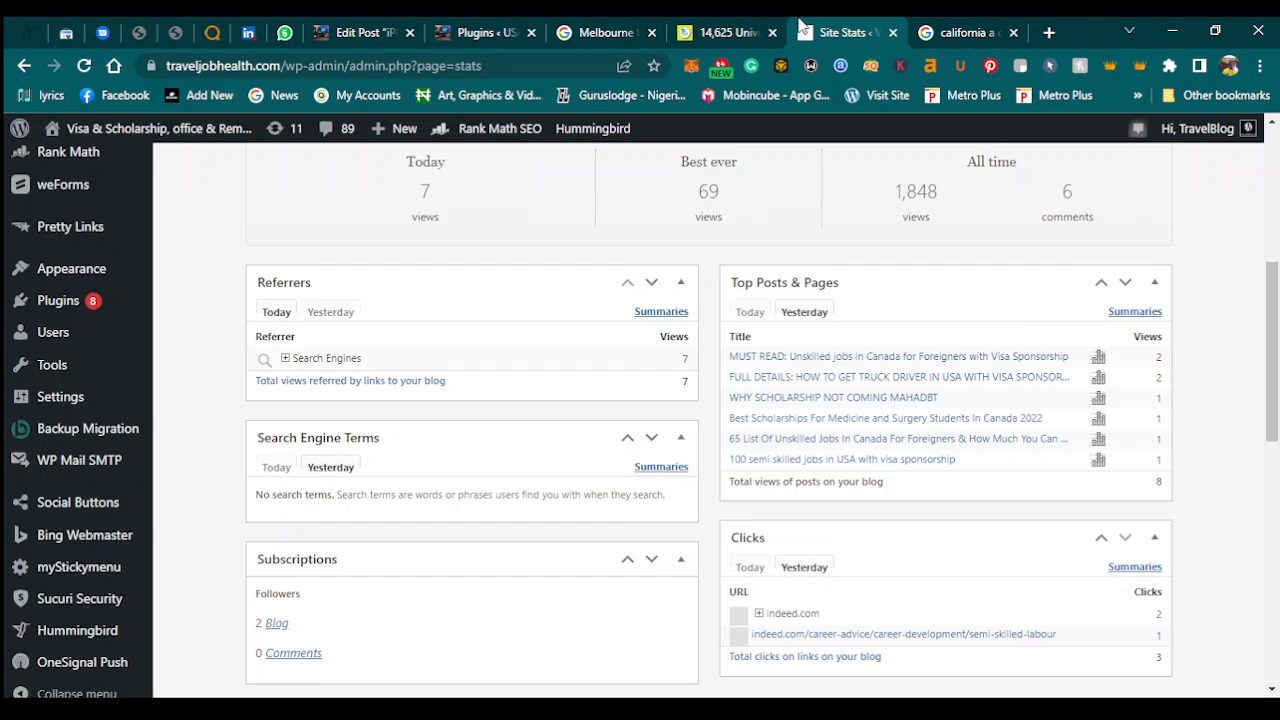
pyautogui.click(703, 25)
pyautogui.click(590, 26)
pyautogui.click(514, 26)
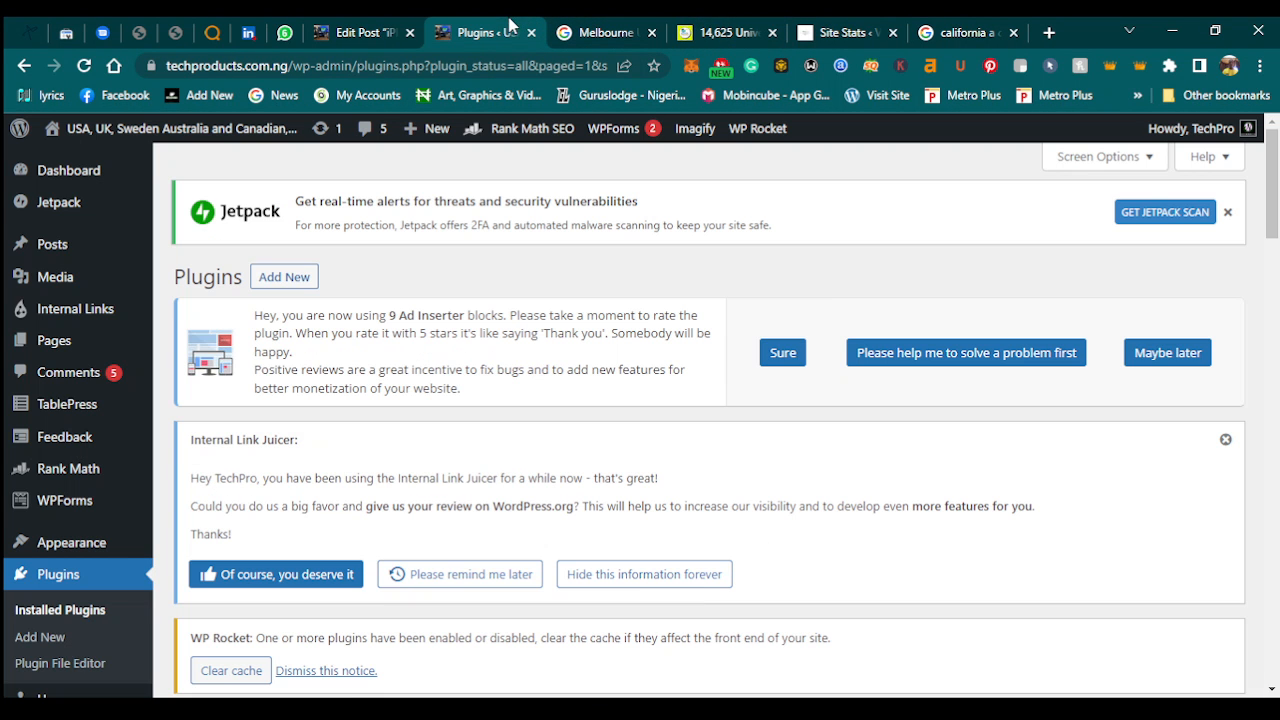
pyautogui.click(377, 25)
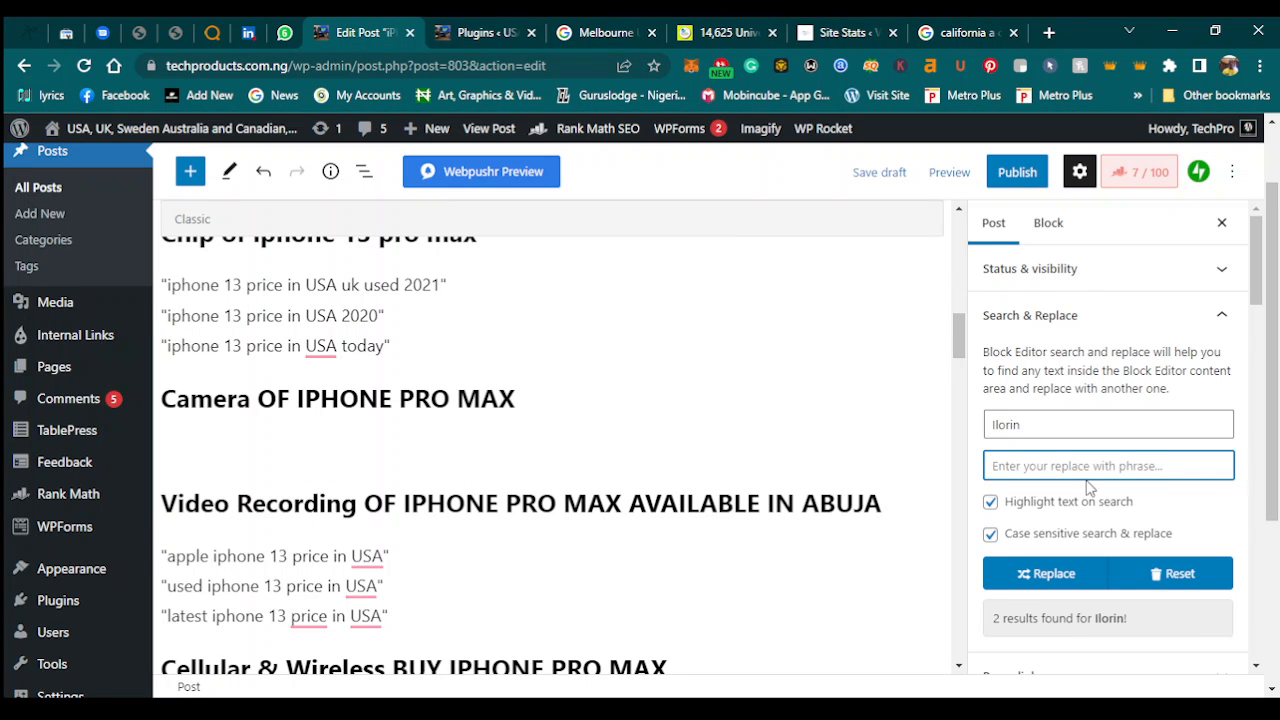
pyautogui.write('Cali')
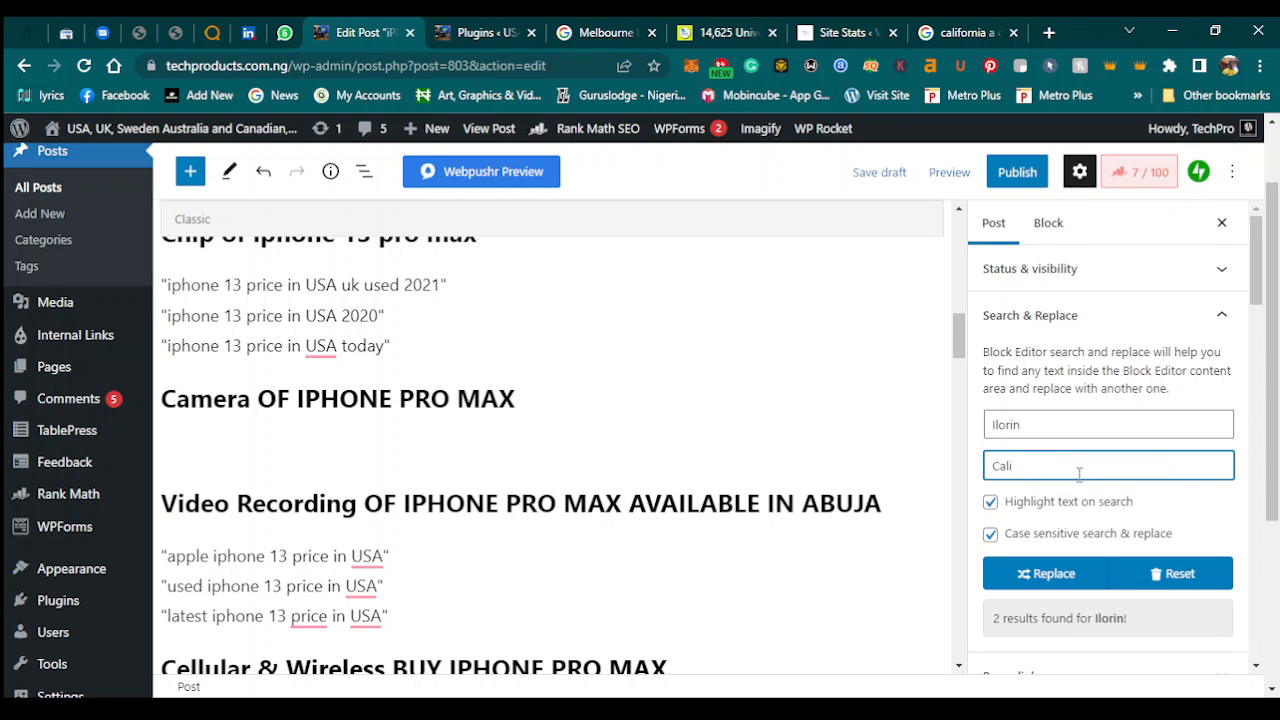
pyautogui.write('fonia')
# Check the spelling of California in the Google results and return to the post editor.
pyautogui.click(983, 32)
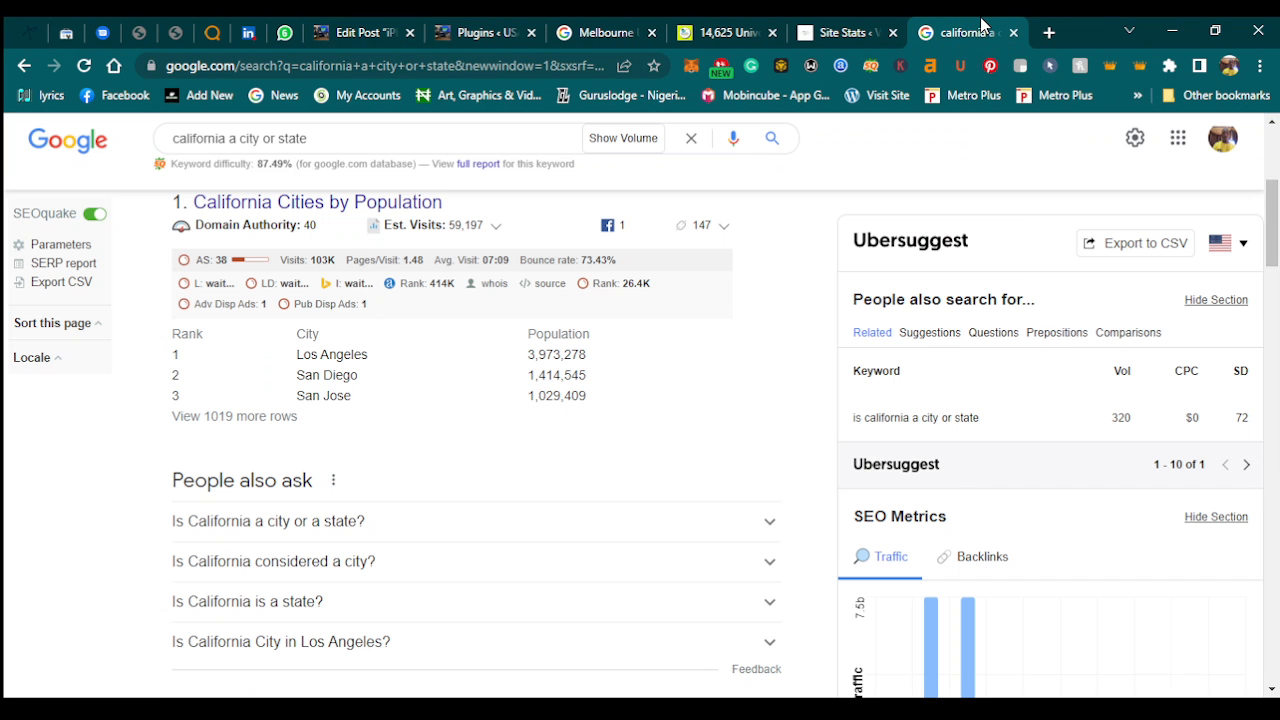
pyautogui.click(800, 30)
pyautogui.click(492, 32)
pyautogui.click(385, 32)
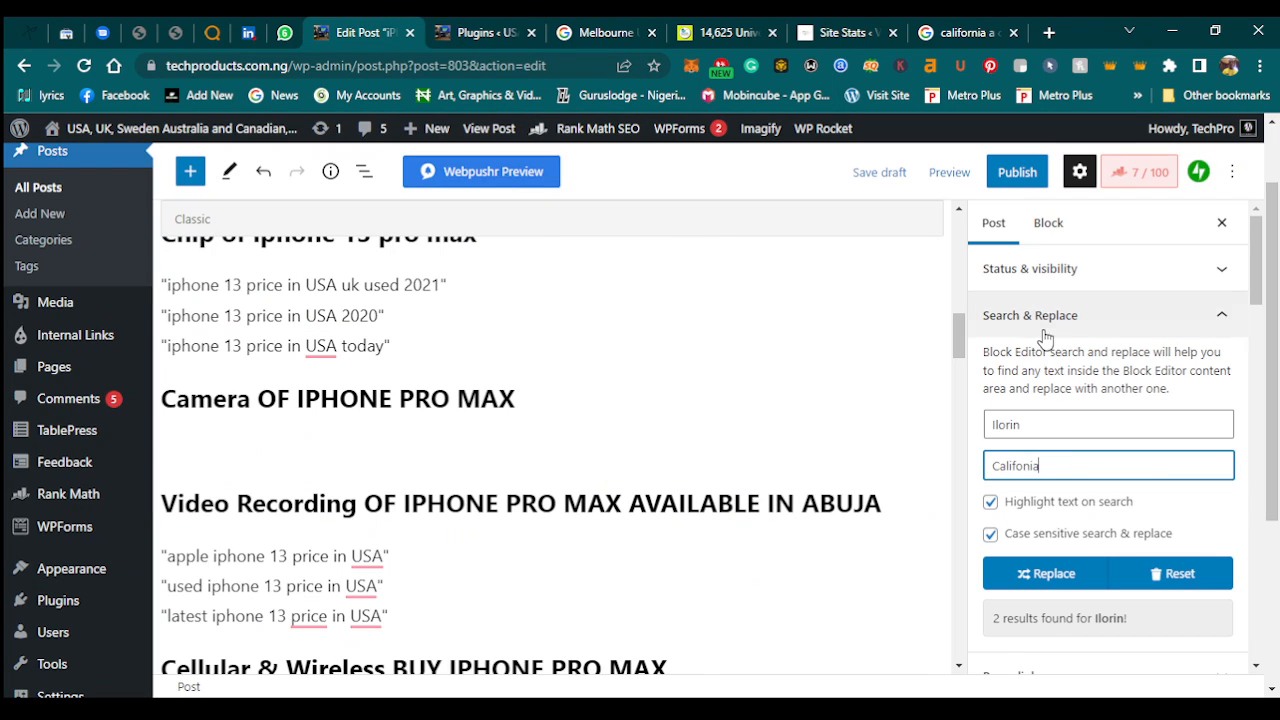
pyautogui.click(950, 30)
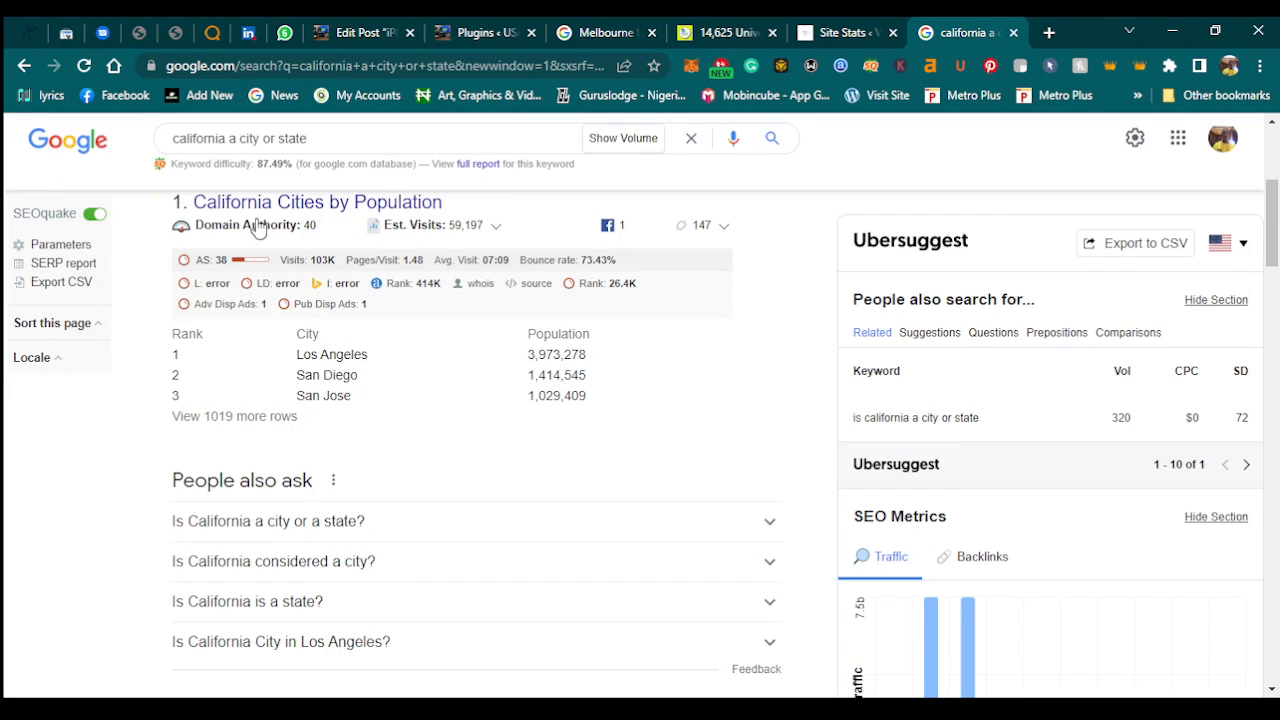
pyautogui.click(700, 28)
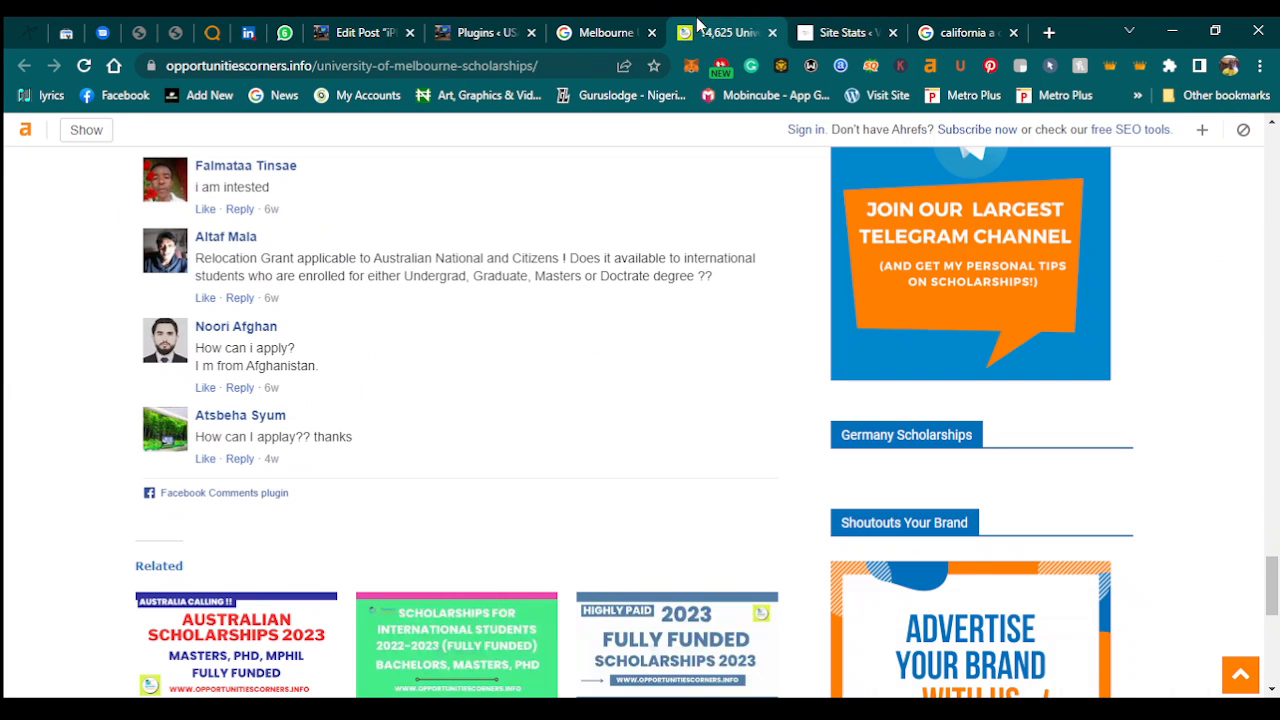
pyautogui.click(615, 30)
pyautogui.click(487, 30)
pyautogui.click(405, 30)
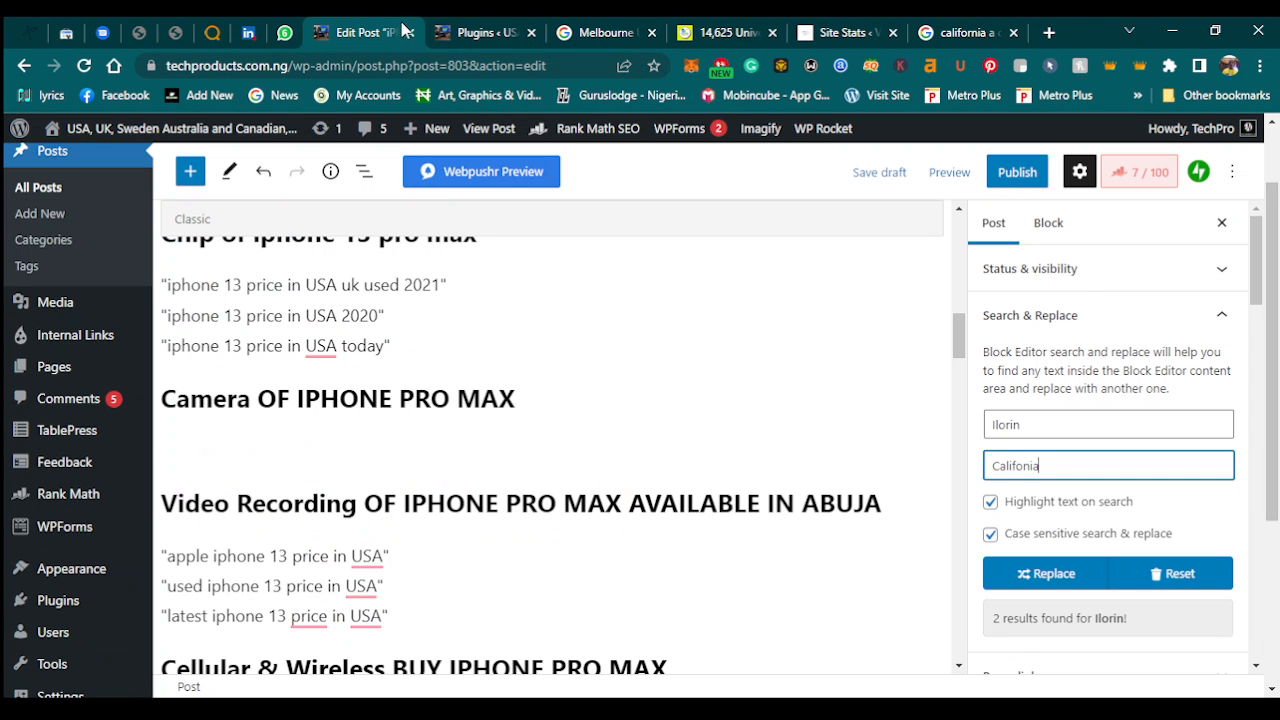
# Correct the replacement phrase to "California" and replace "Ilorin" with it throughout the content.
pyautogui.click(1022, 467)
pyautogui.write('r')
pyautogui.write('r')
pyautogui.click(1072, 463)
pyautogui.click(1052, 588)
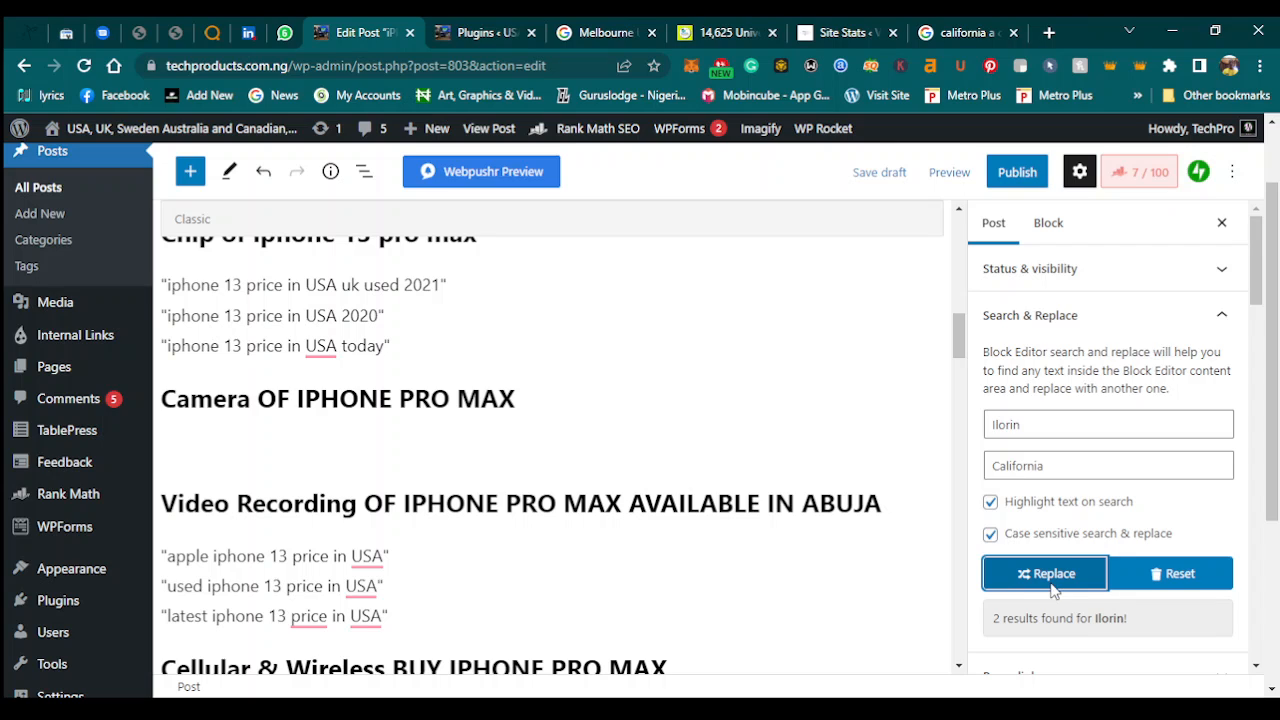
pyautogui.click(1052, 588)
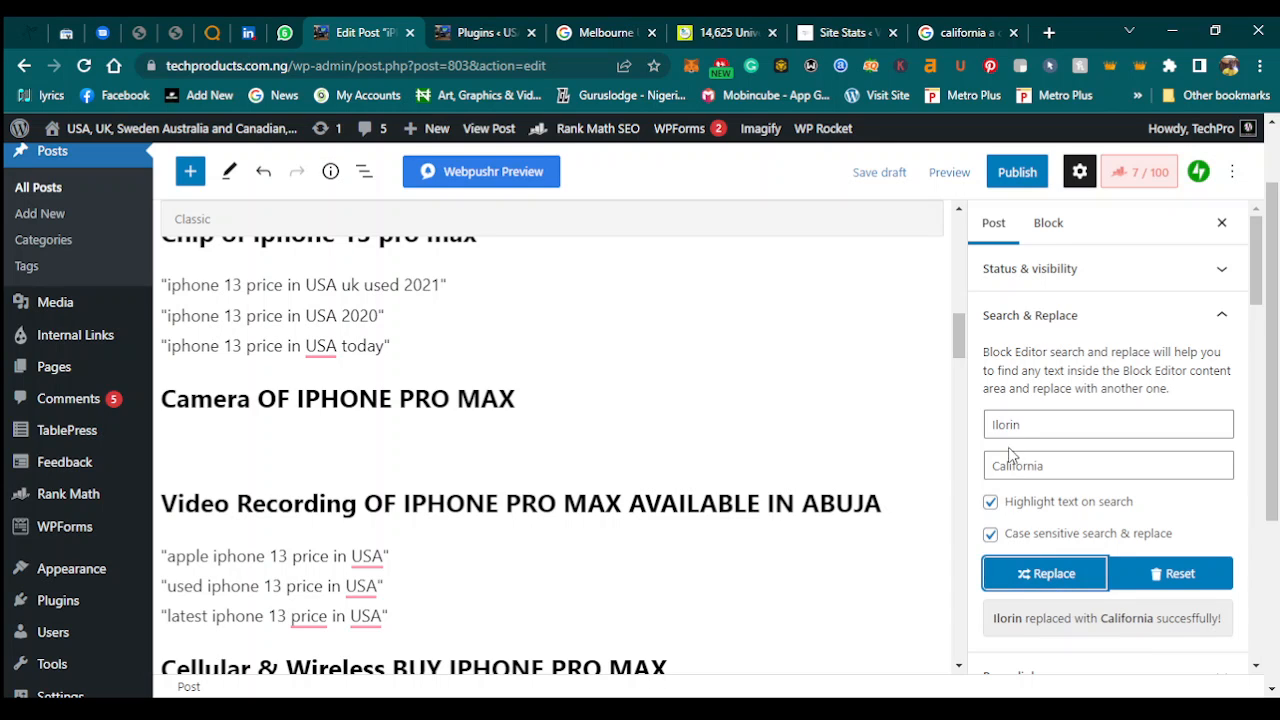
# Set the search phrase to "Abuja" and clear the replacement phrase.
pyautogui.doubleClick(1024, 422)
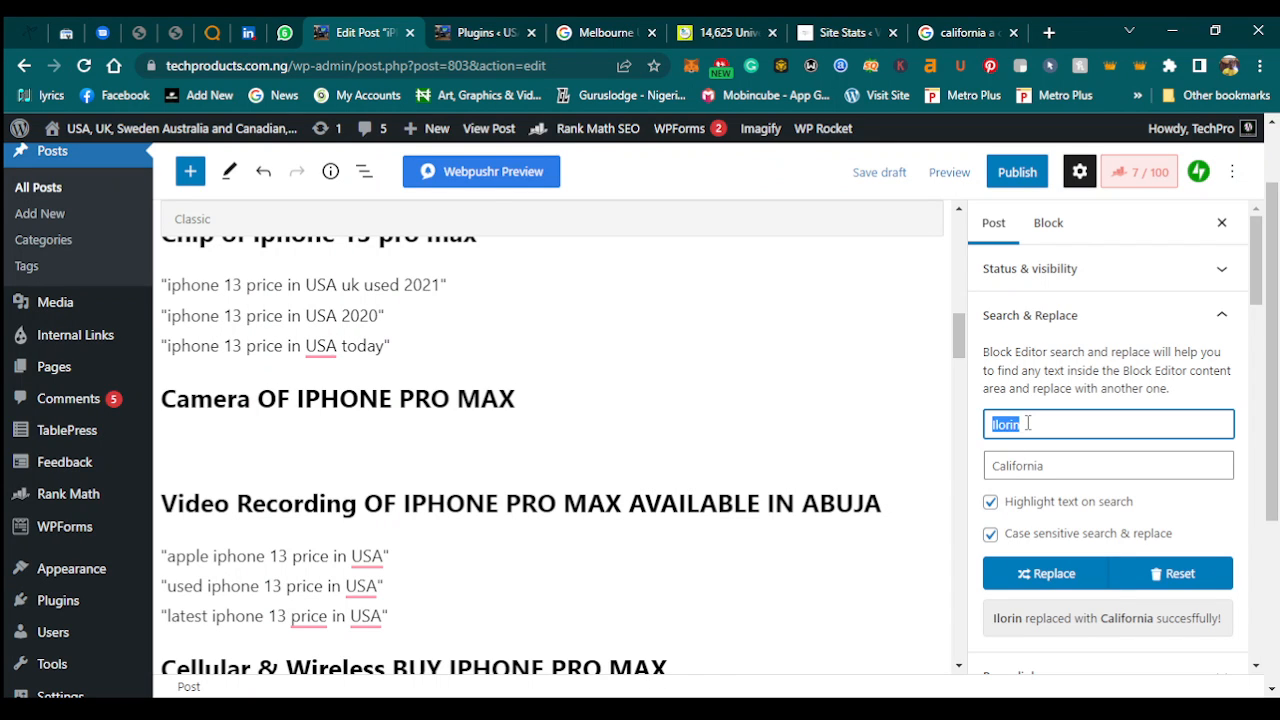
pyautogui.press('BackSpace')
pyautogui.write('Abuja')
pyautogui.doubleClick(1048, 463)
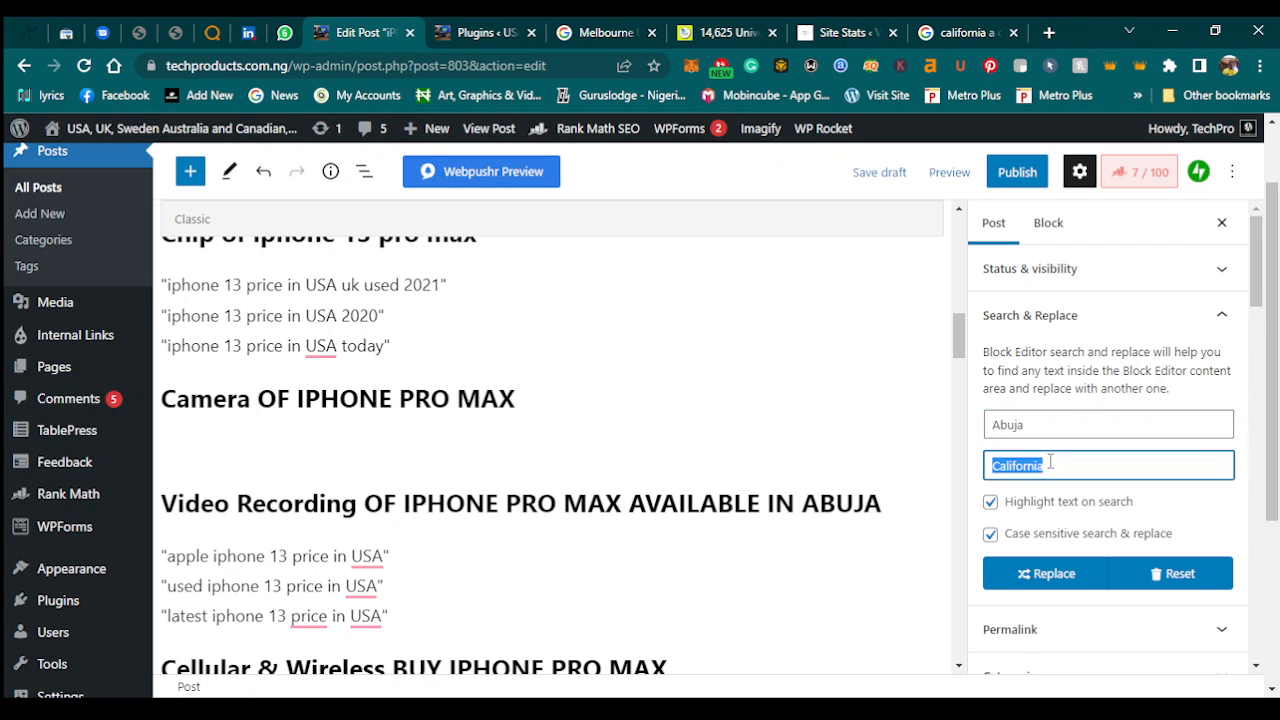
pyautogui.press('BackSpace')
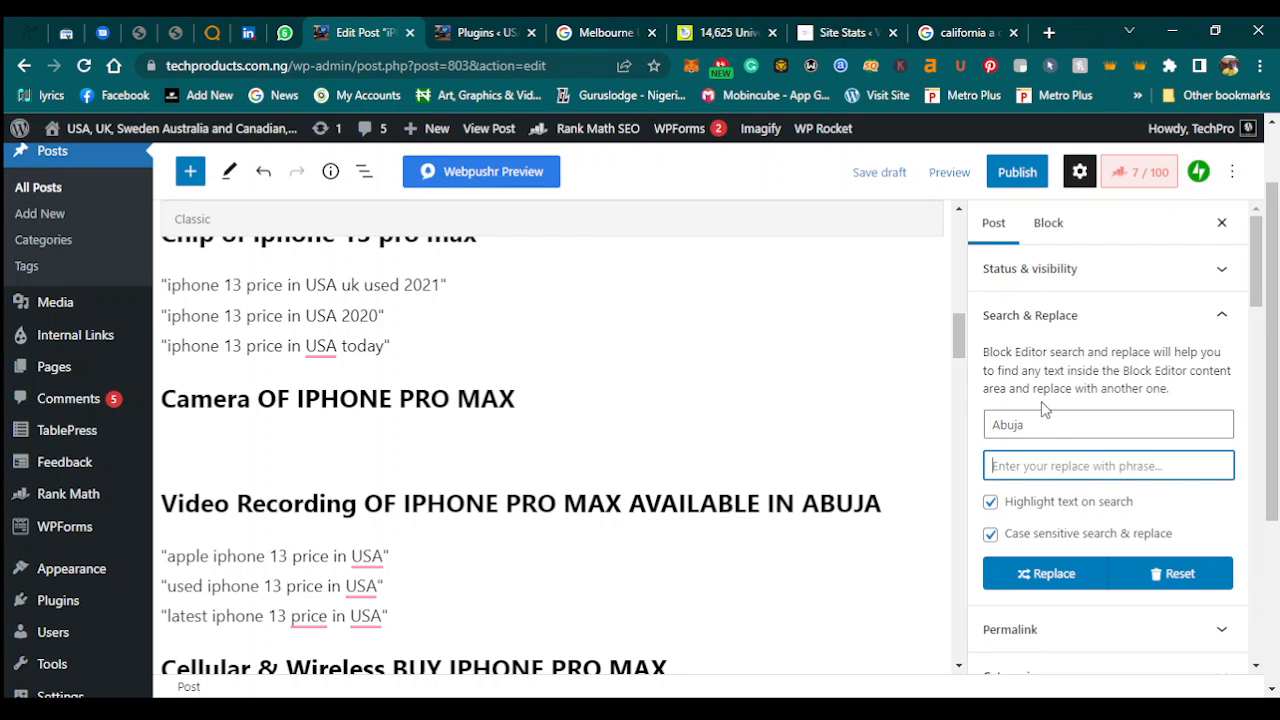
# Switch to the Google results, search for "major cities in usa" and look through the listed cities.
pyautogui.click(968, 32)
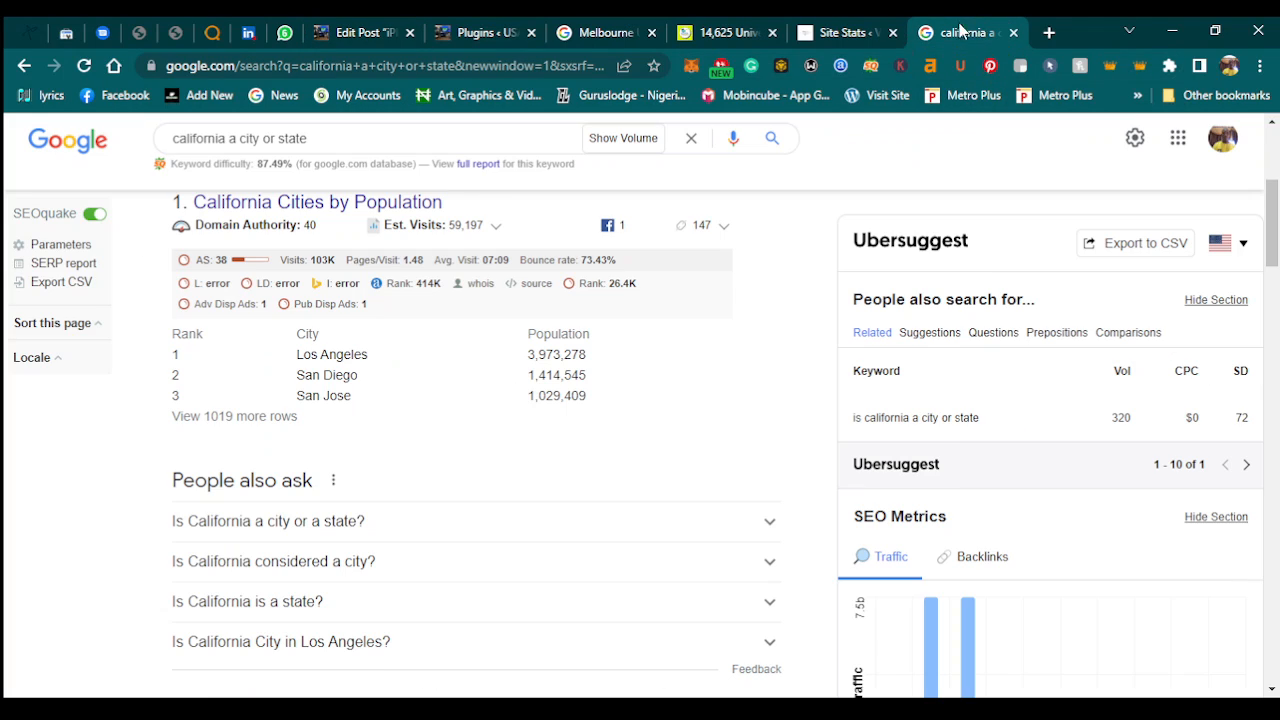
pyautogui.tripleClick(410, 143)
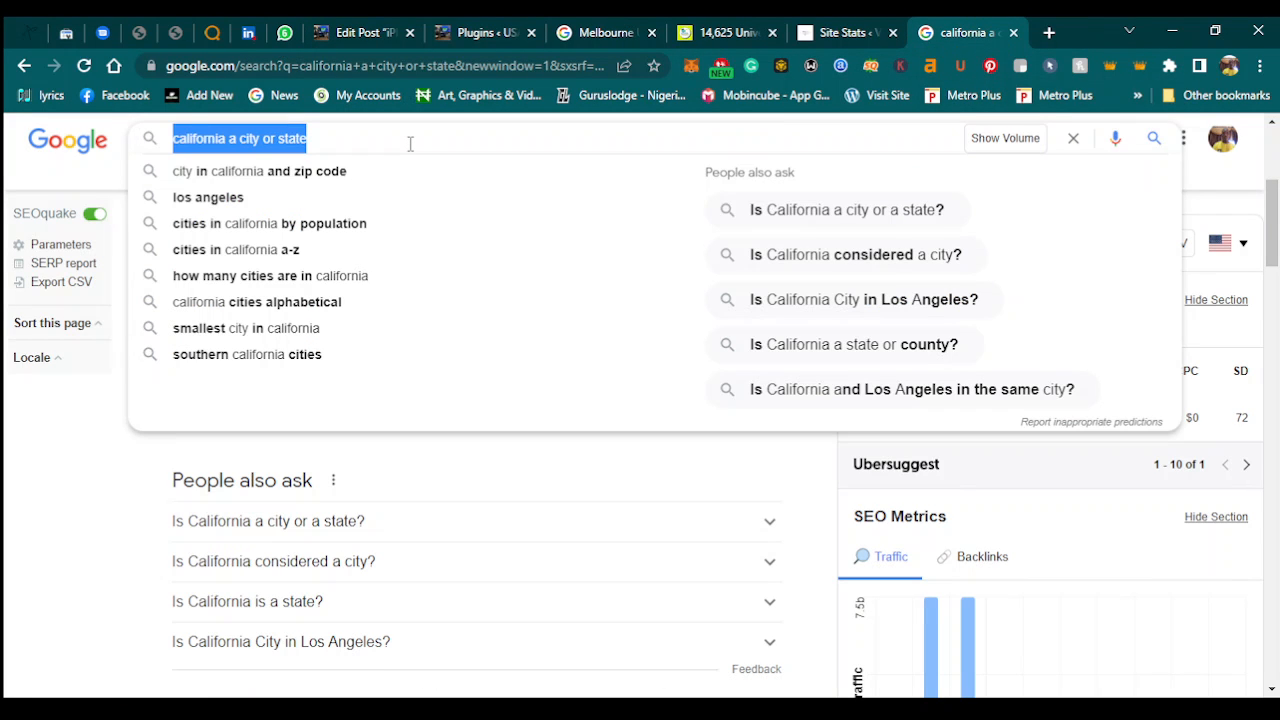
pyautogui.write('majo')
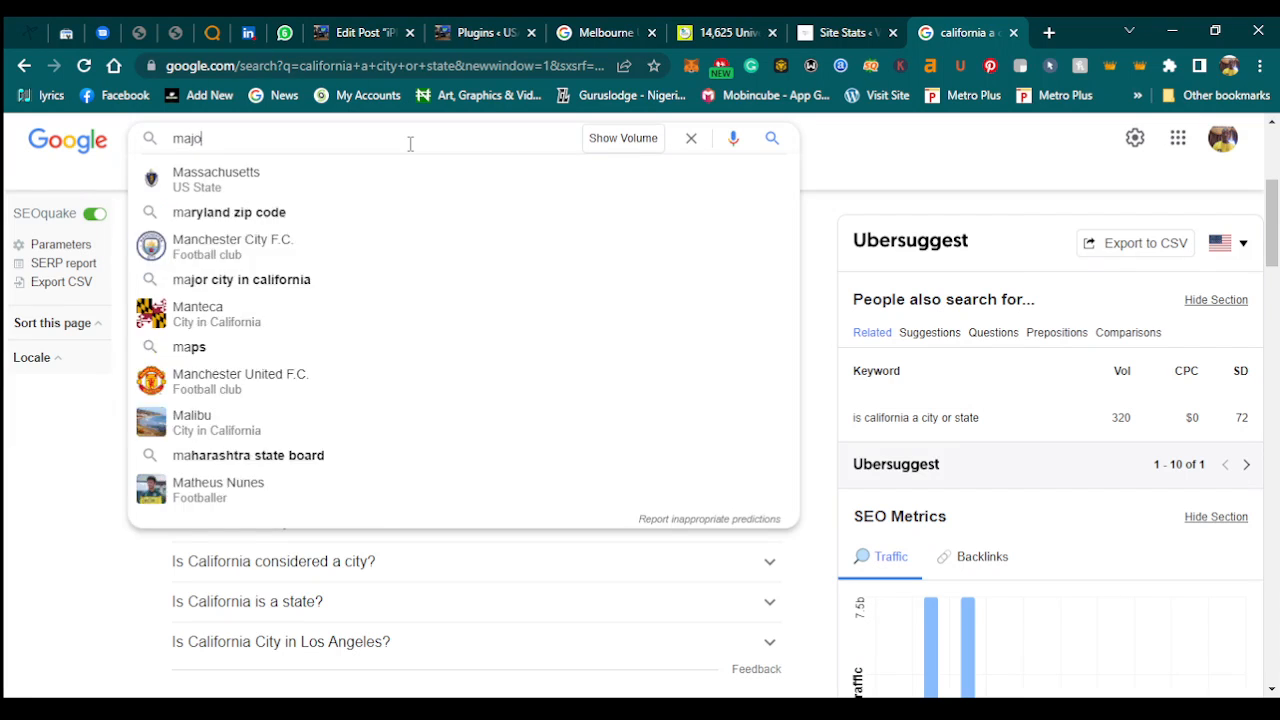
pyautogui.write('r cities in ')
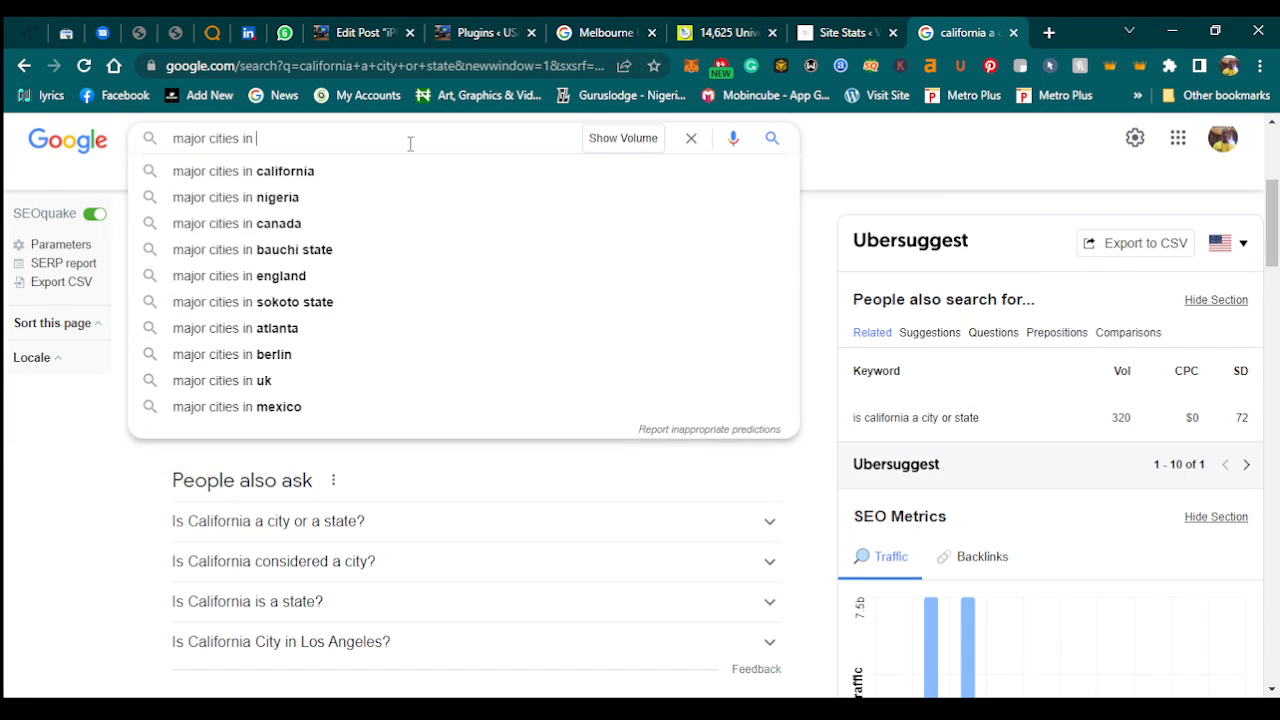
pyautogui.write('usa')
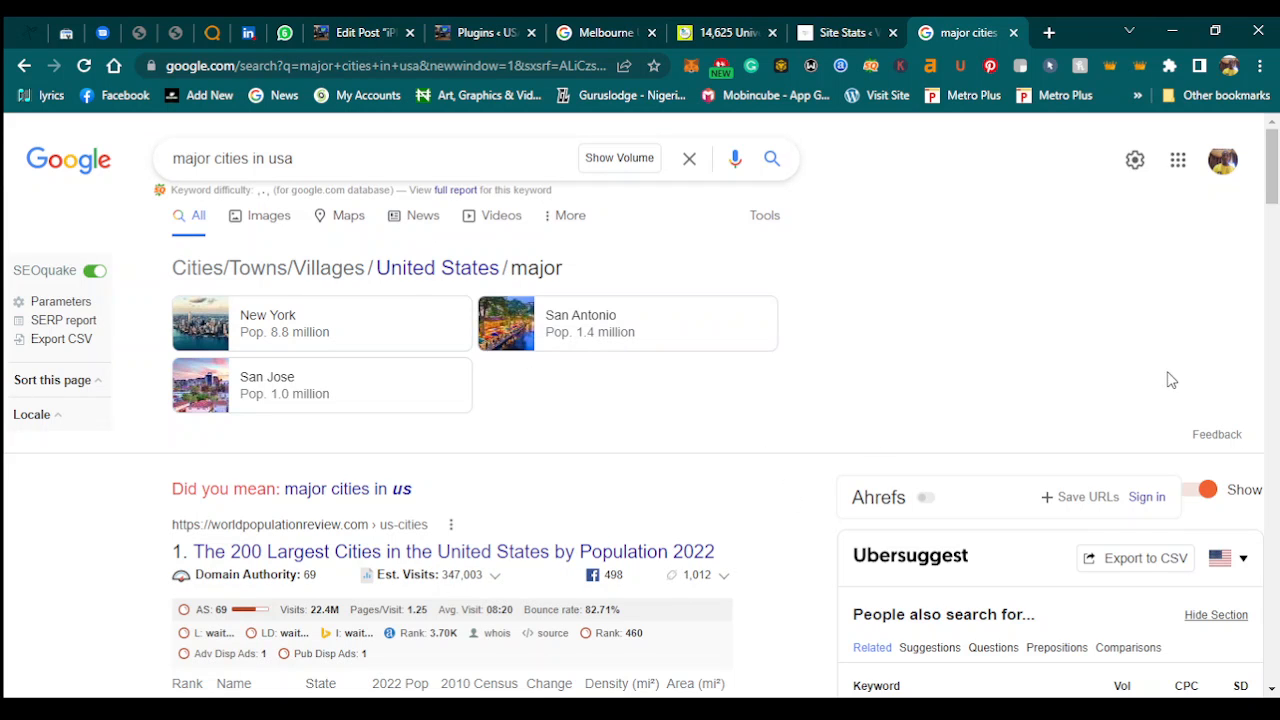
pyautogui.moveTo(1272, 188); pyautogui.dragTo(1274, 210)
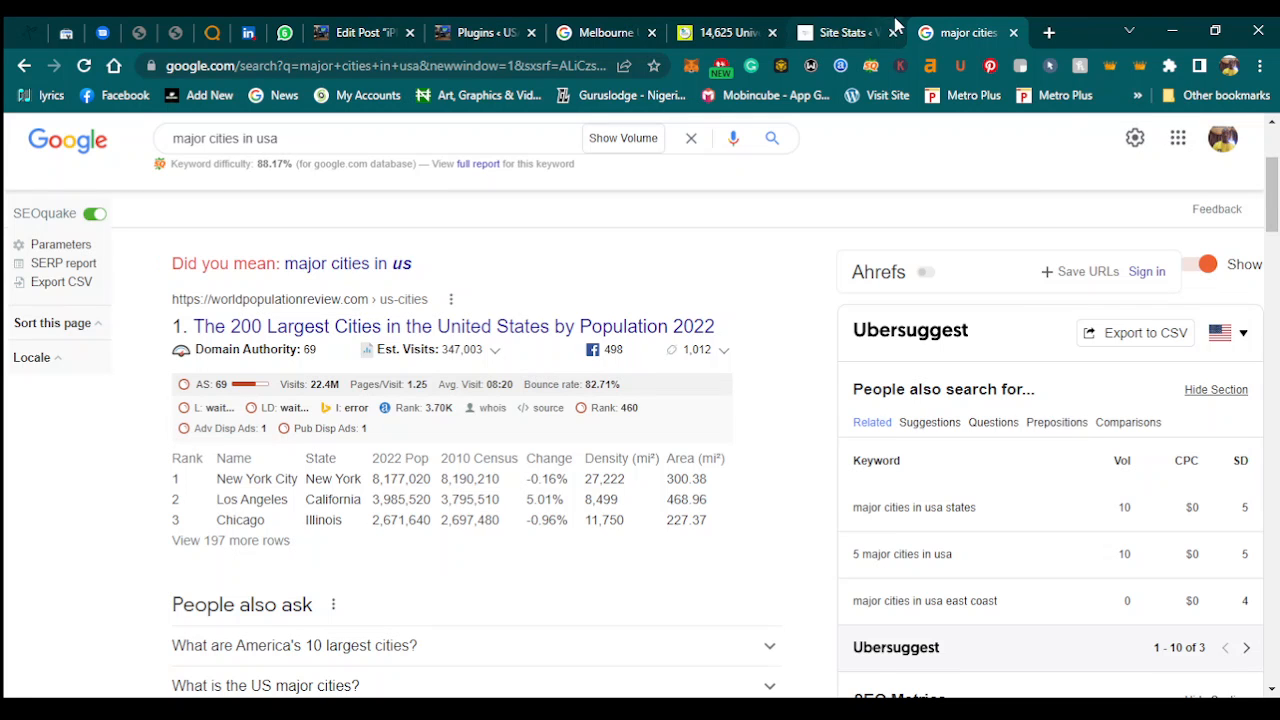
# Return to the post editor and replace "Abuja" with "Chicago" throughout the content.
pyautogui.click(860, 28)
pyautogui.click(745, 28)
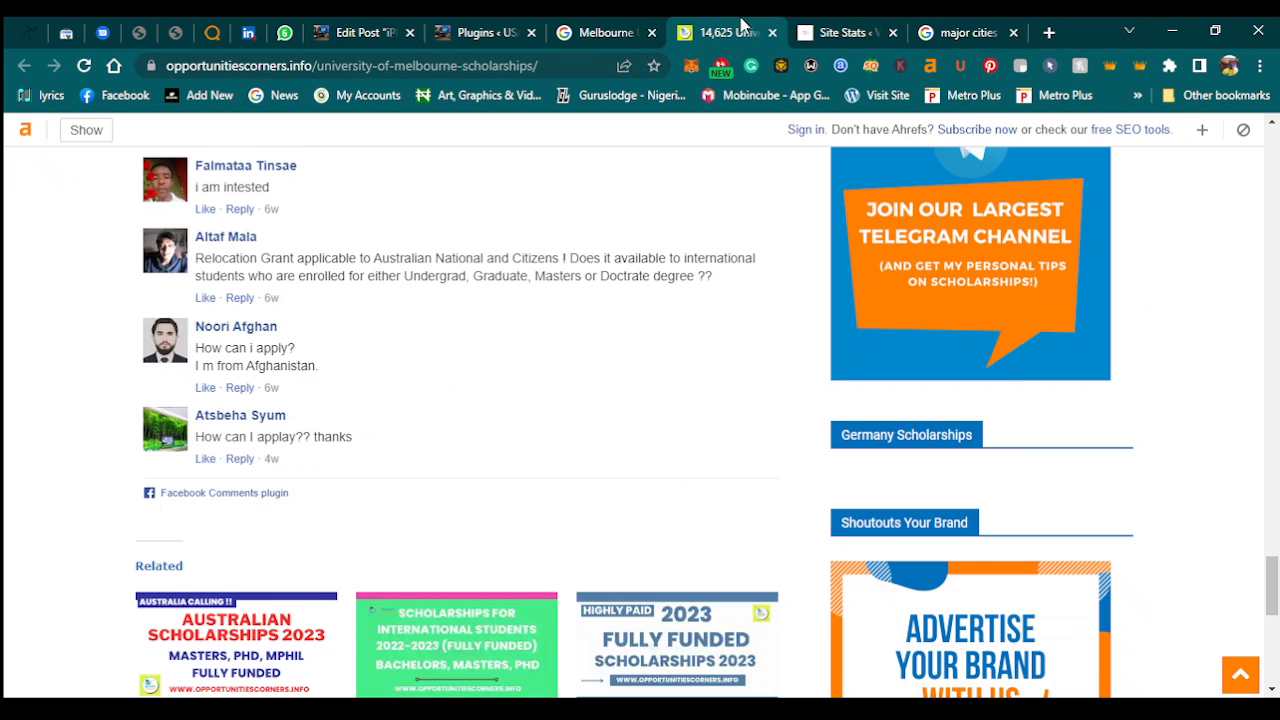
pyautogui.click(640, 26)
pyautogui.click(497, 25)
pyautogui.click(377, 25)
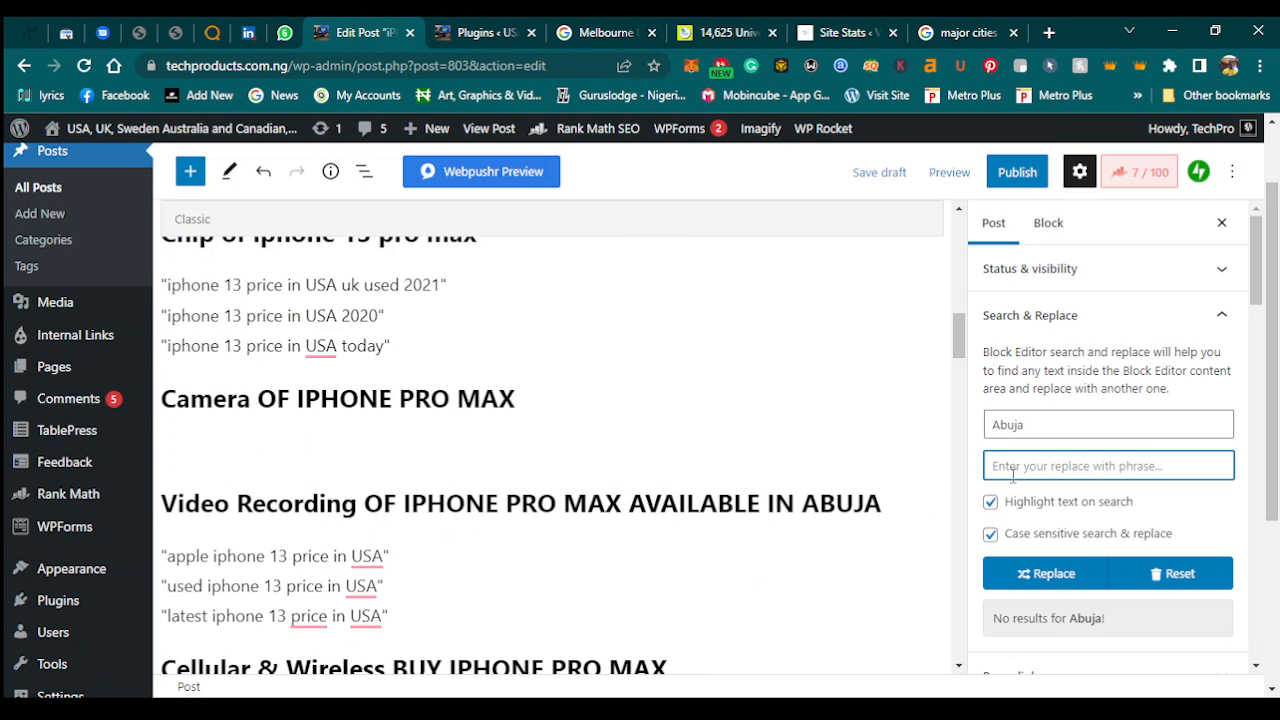
pyautogui.write('Cha')
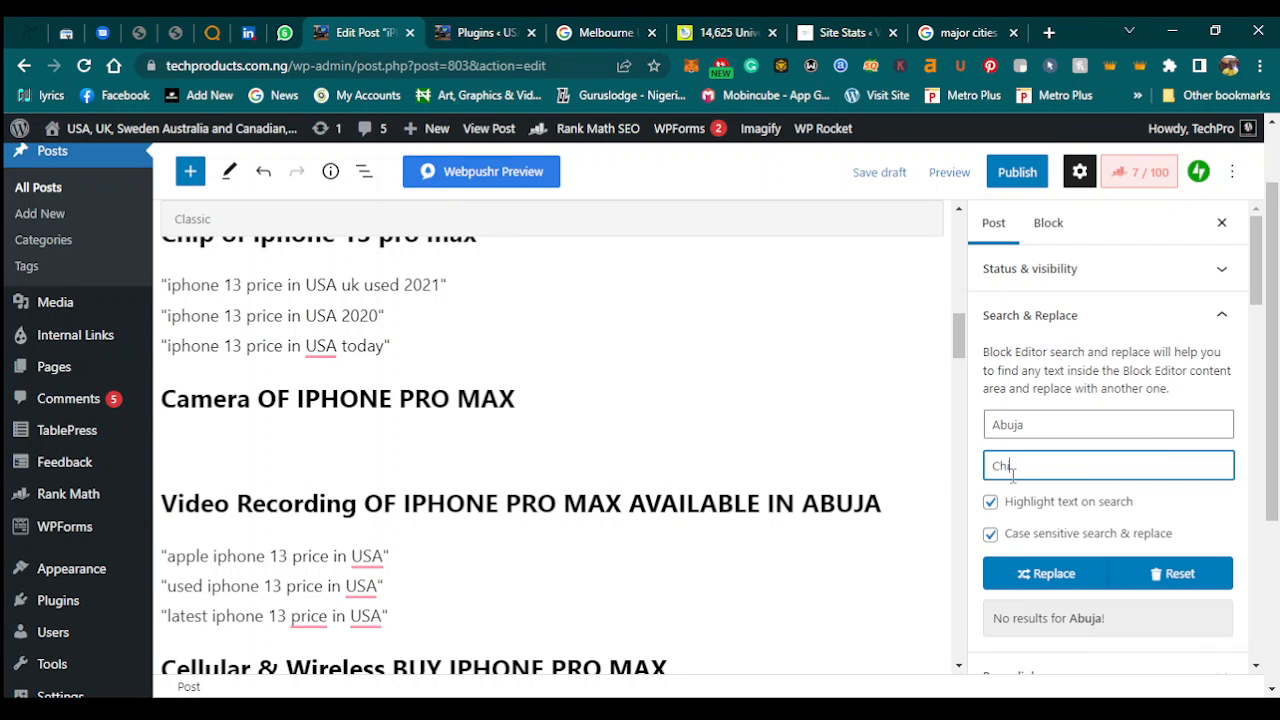
pyautogui.write('cago')
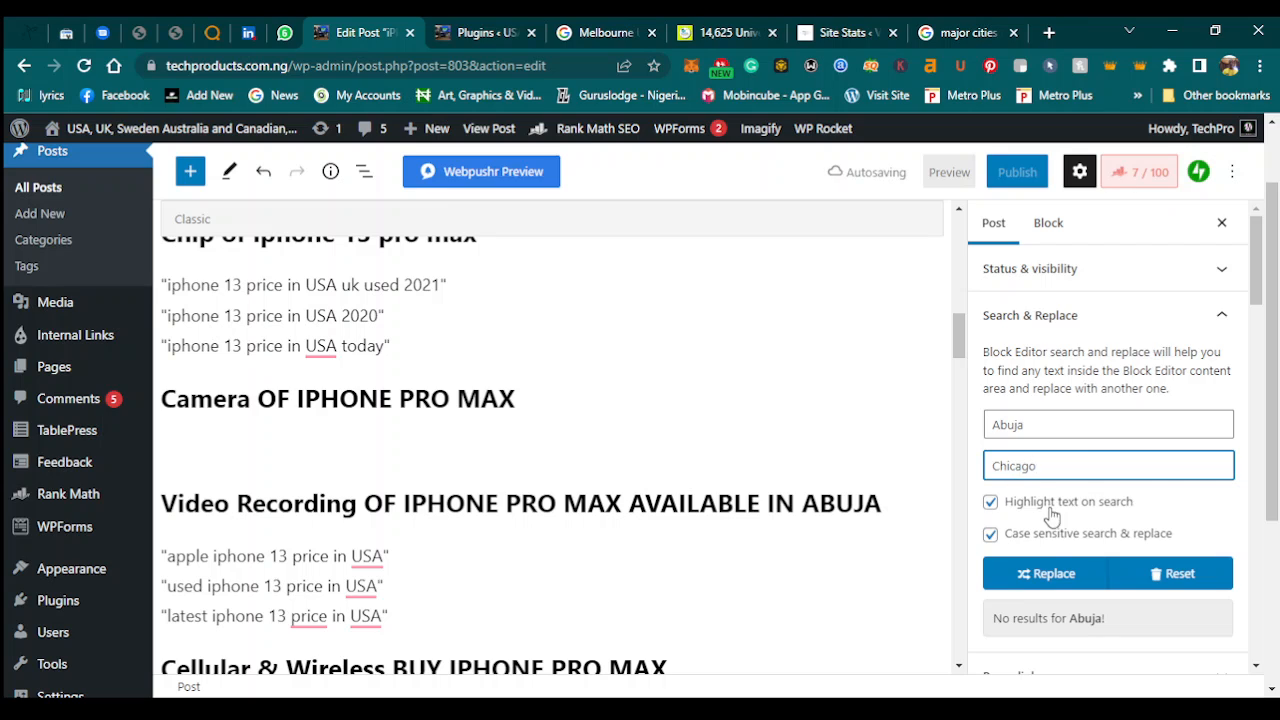
pyautogui.click(1047, 576)
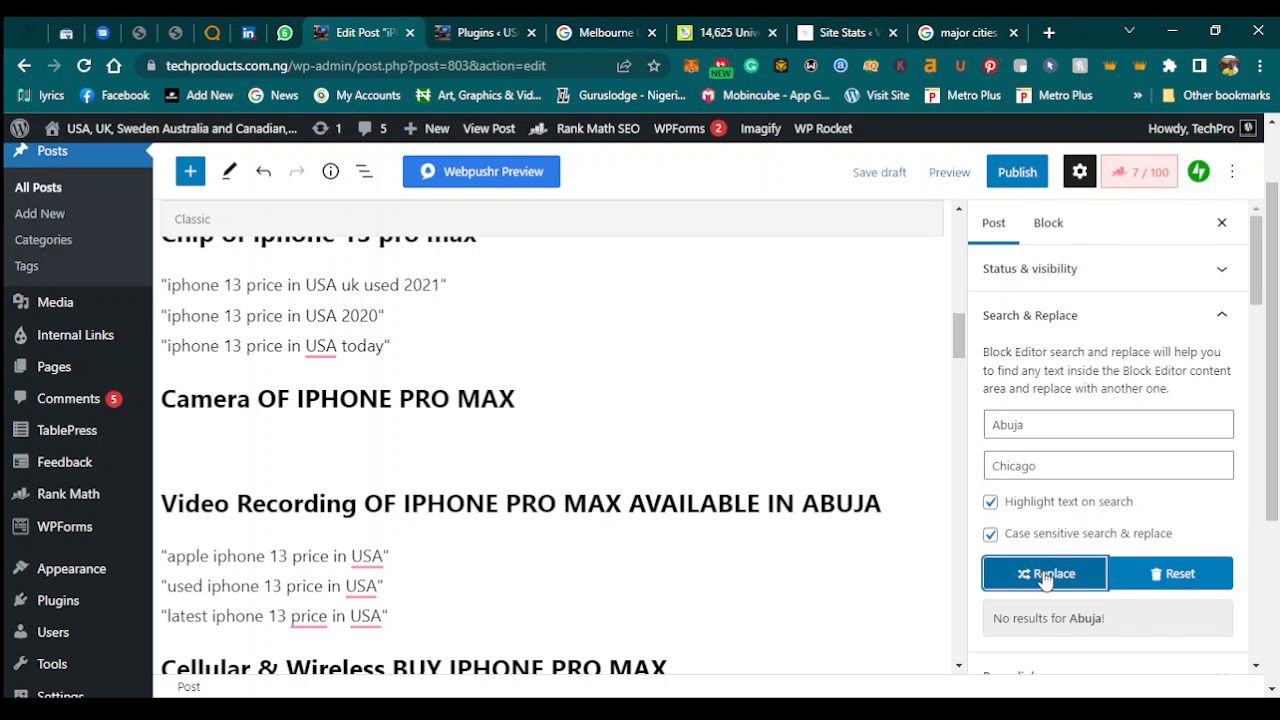
pyautogui.click(1045, 577)
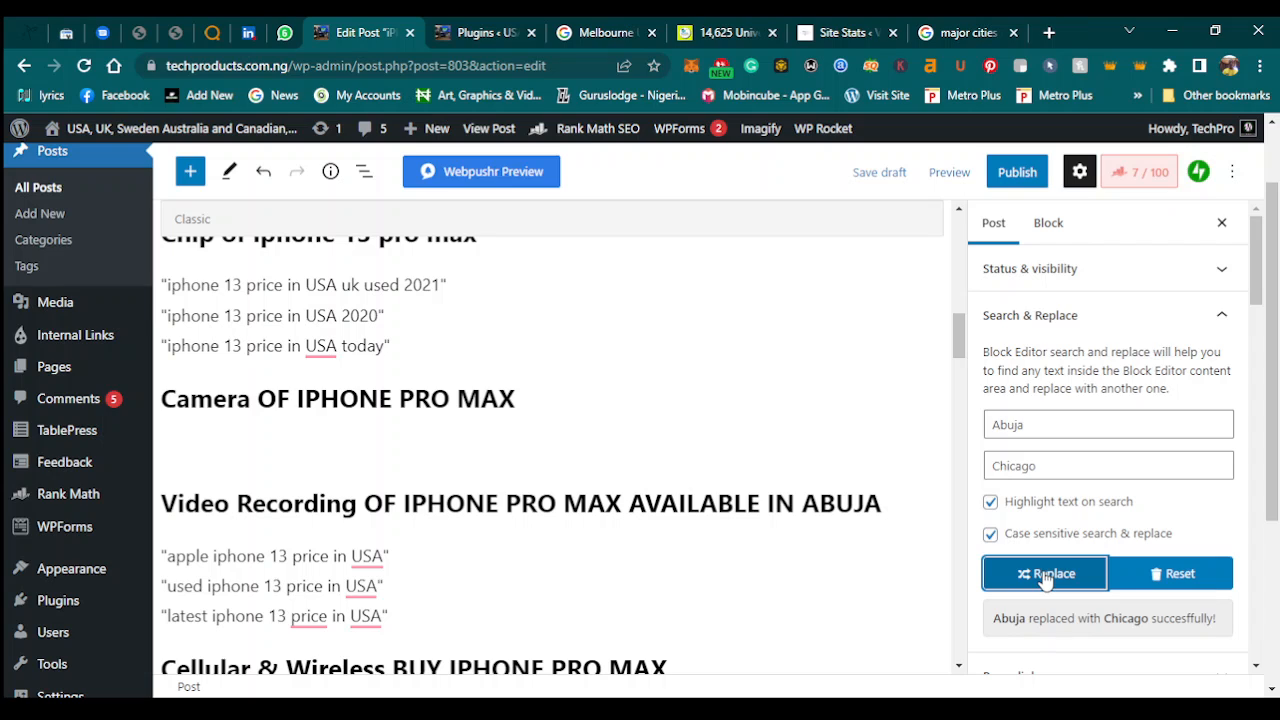
# Try replacing "Abuja" with "Chicago" again with case-sensitive matching turned off, and place the cursor in the "Video Recording" heading.
pyautogui.click(989, 536)
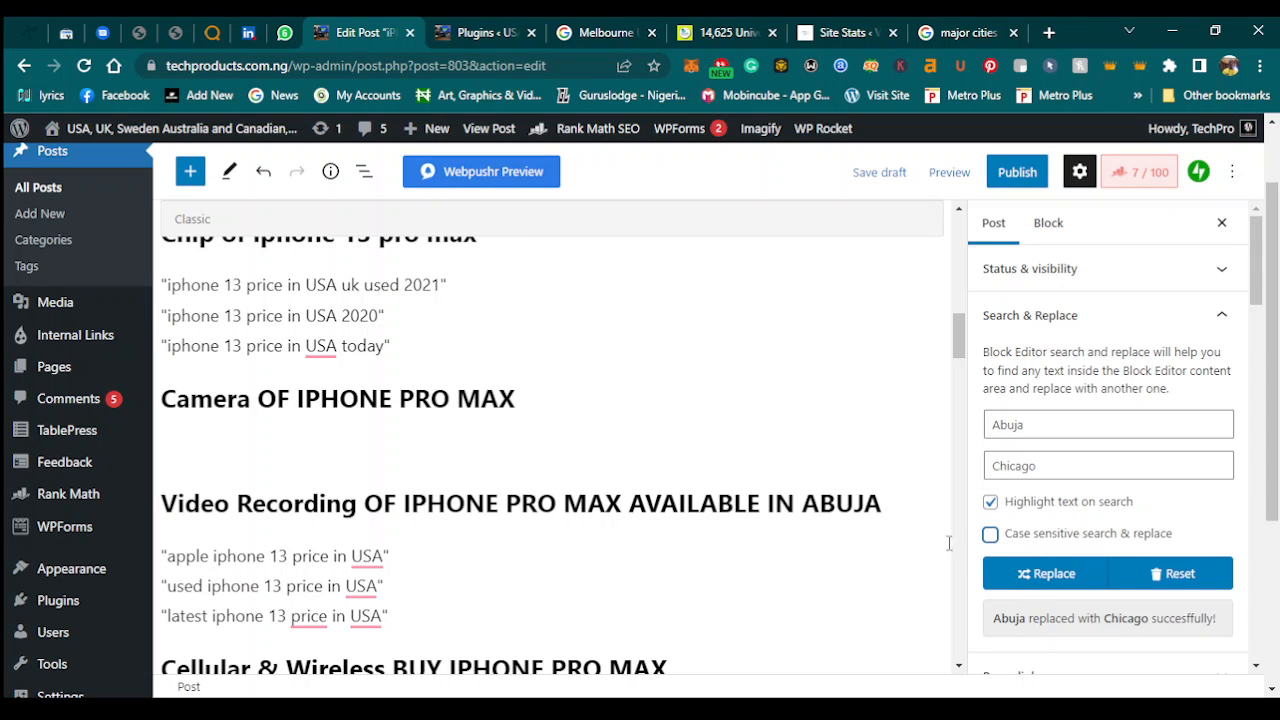
pyautogui.click(1029, 581)
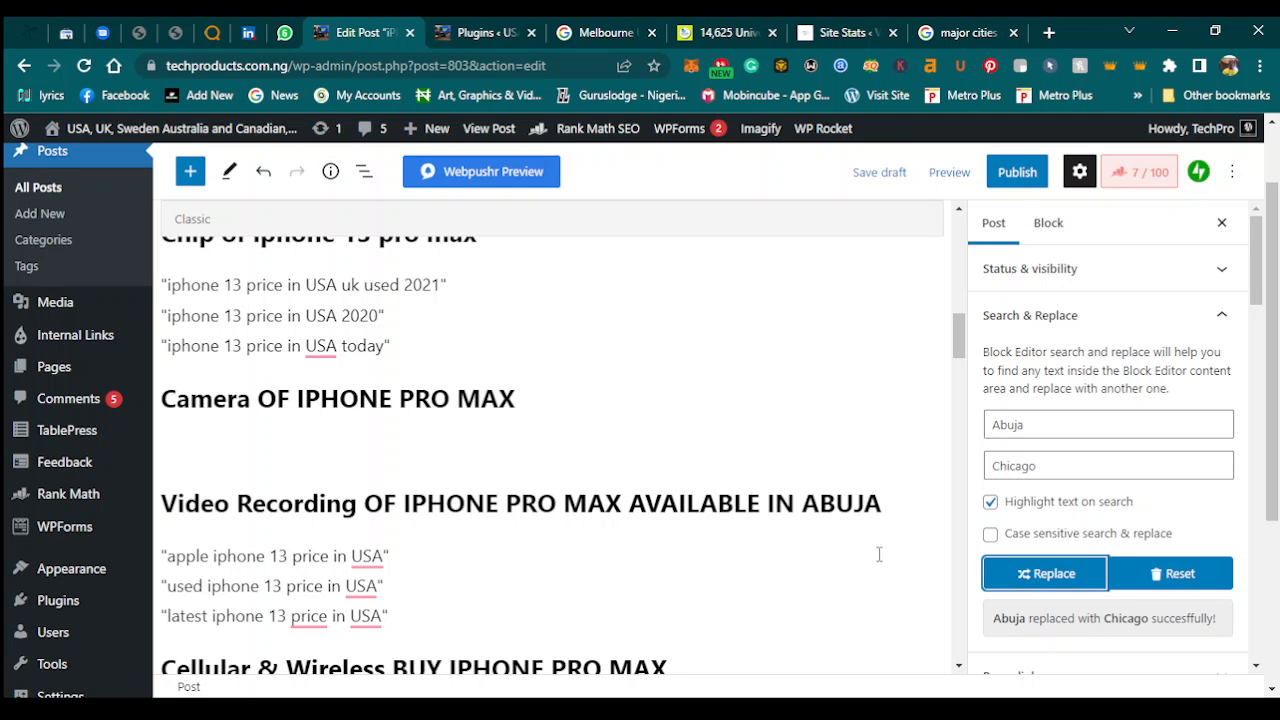
pyautogui.click(886, 513)
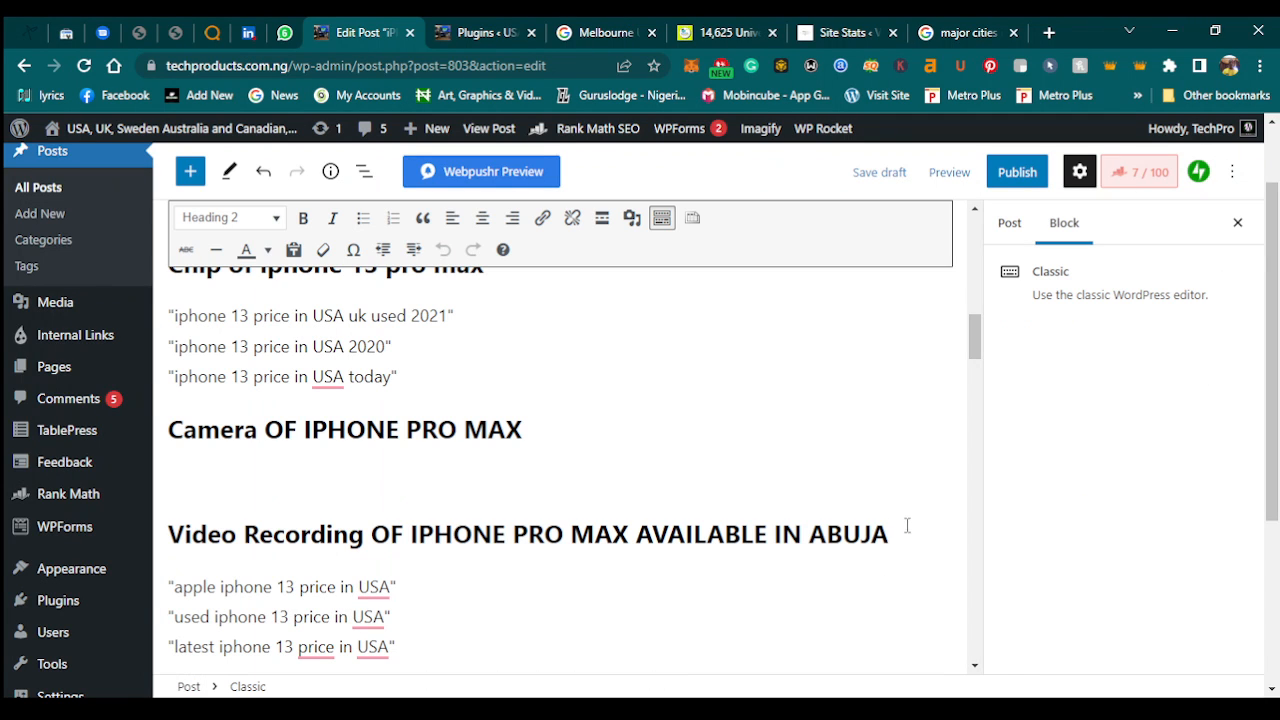
# Reopen the post's Search & Replace settings and enter "Abuja" as the search phrase and "Chicago" as the replacement.
pyautogui.click(1007, 226)
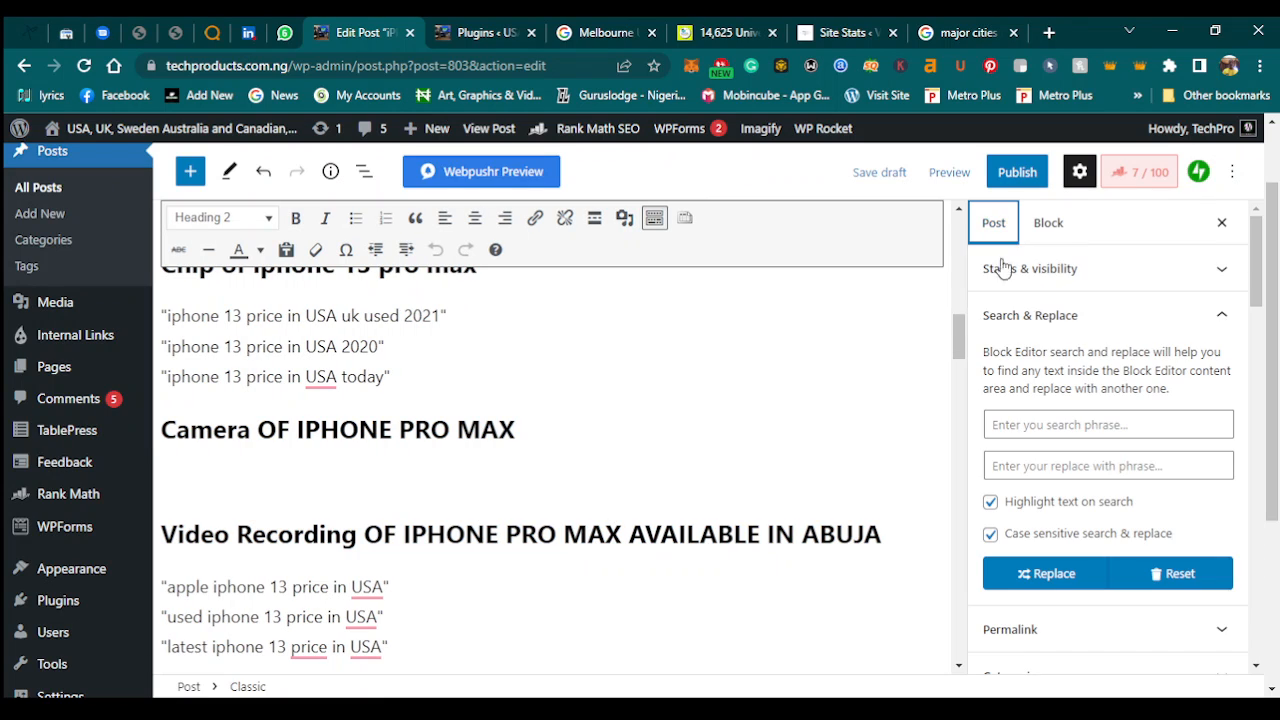
pyautogui.click(1027, 427)
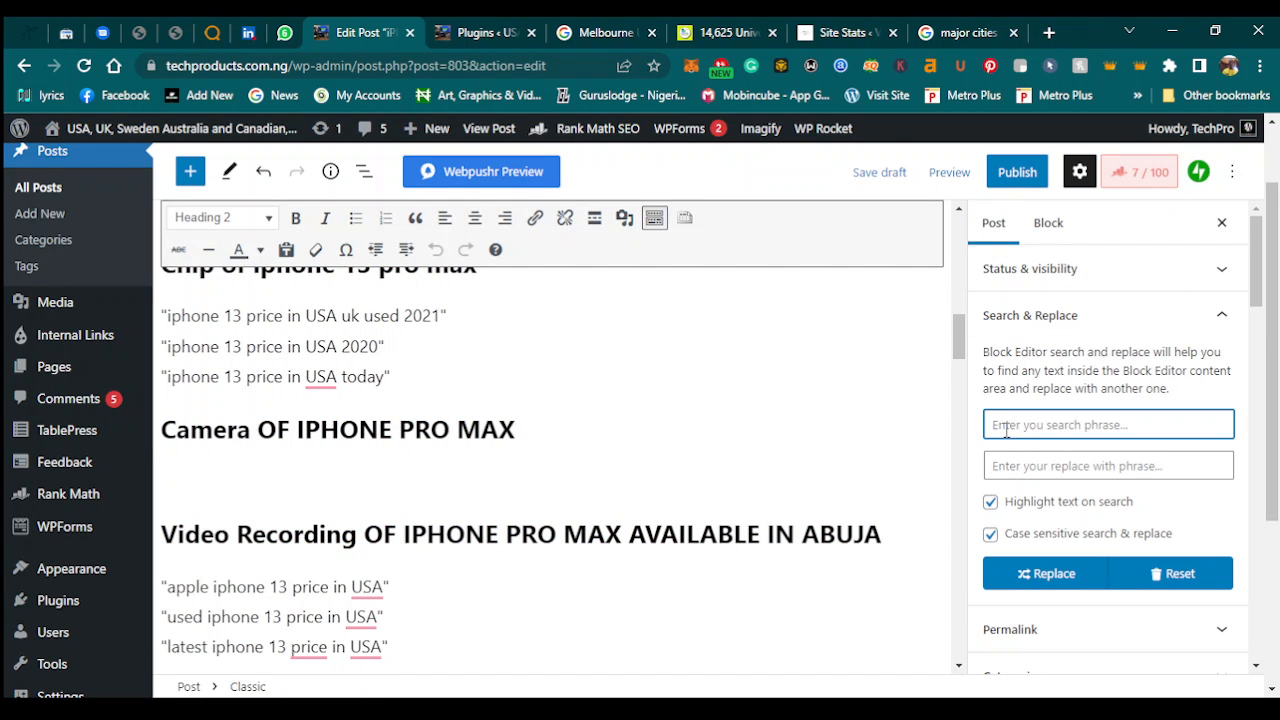
pyautogui.write('Abuja')
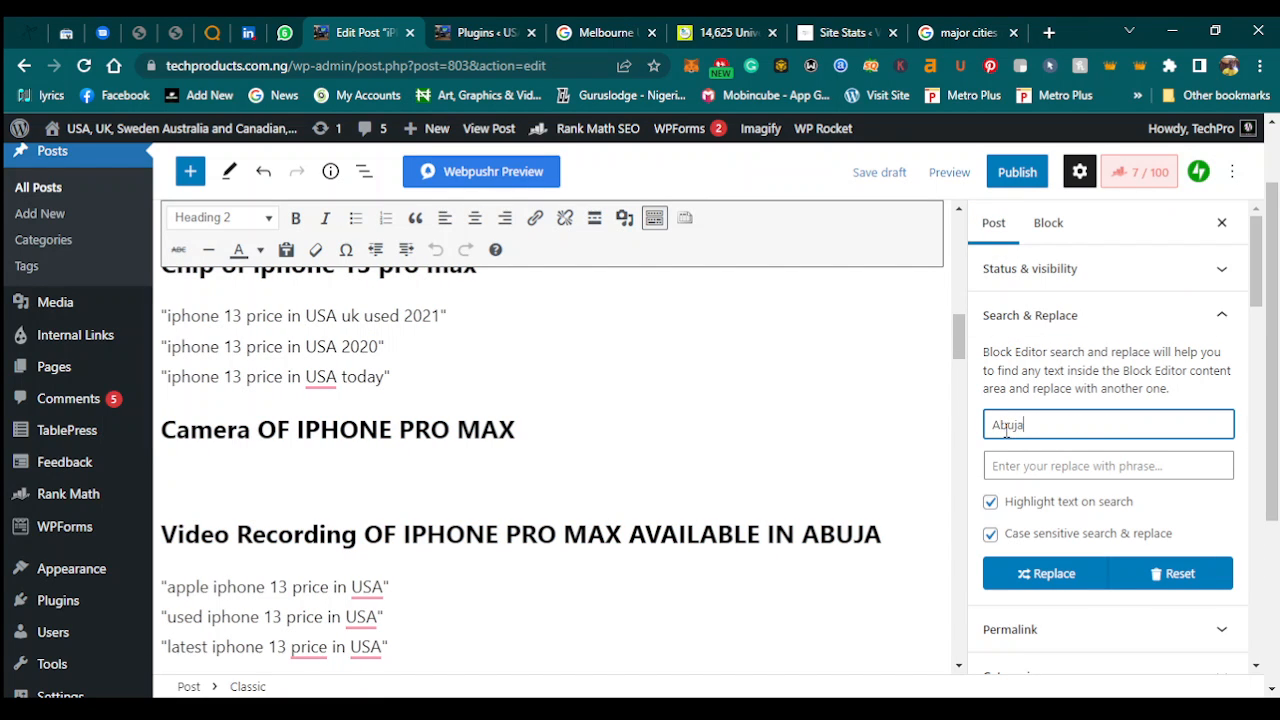
pyautogui.click(1068, 468)
pyautogui.write('Ch')
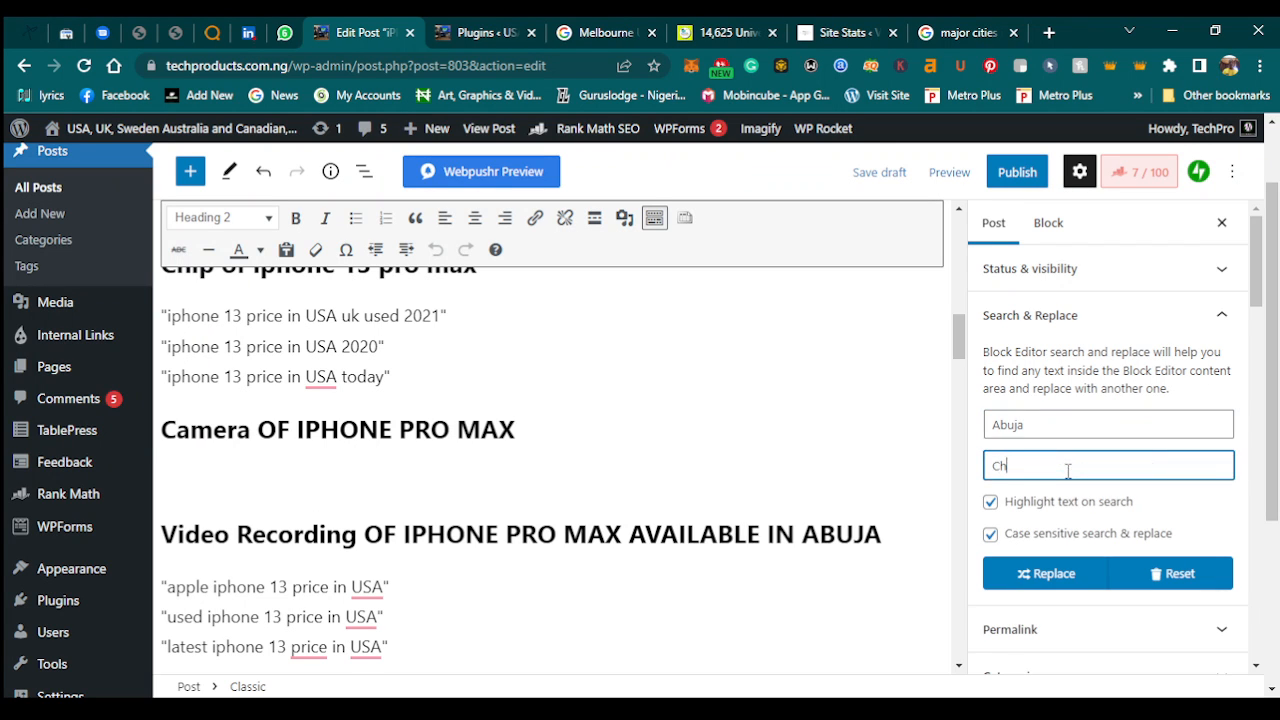
pyautogui.write('icago')
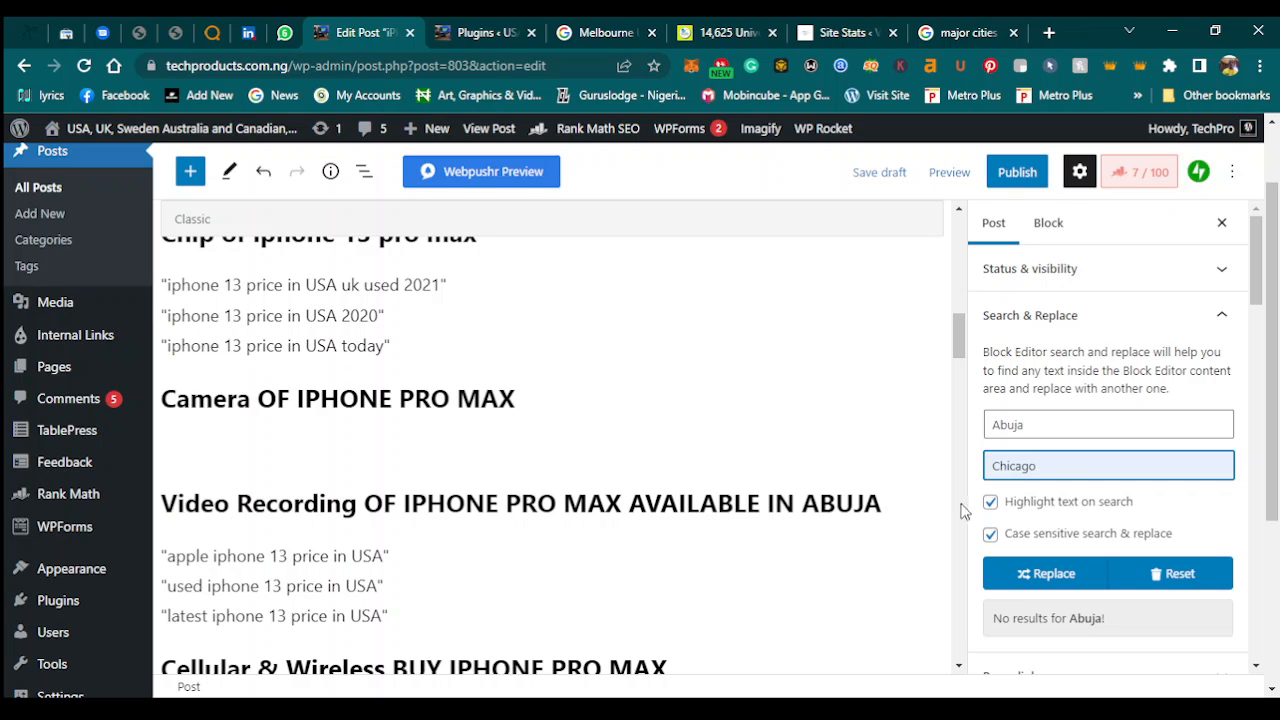
# Turn off case-sensitive matching, change the search phrase to "ABUJA" and go back to the "Video Recording" heading.
pyautogui.click(991, 535)
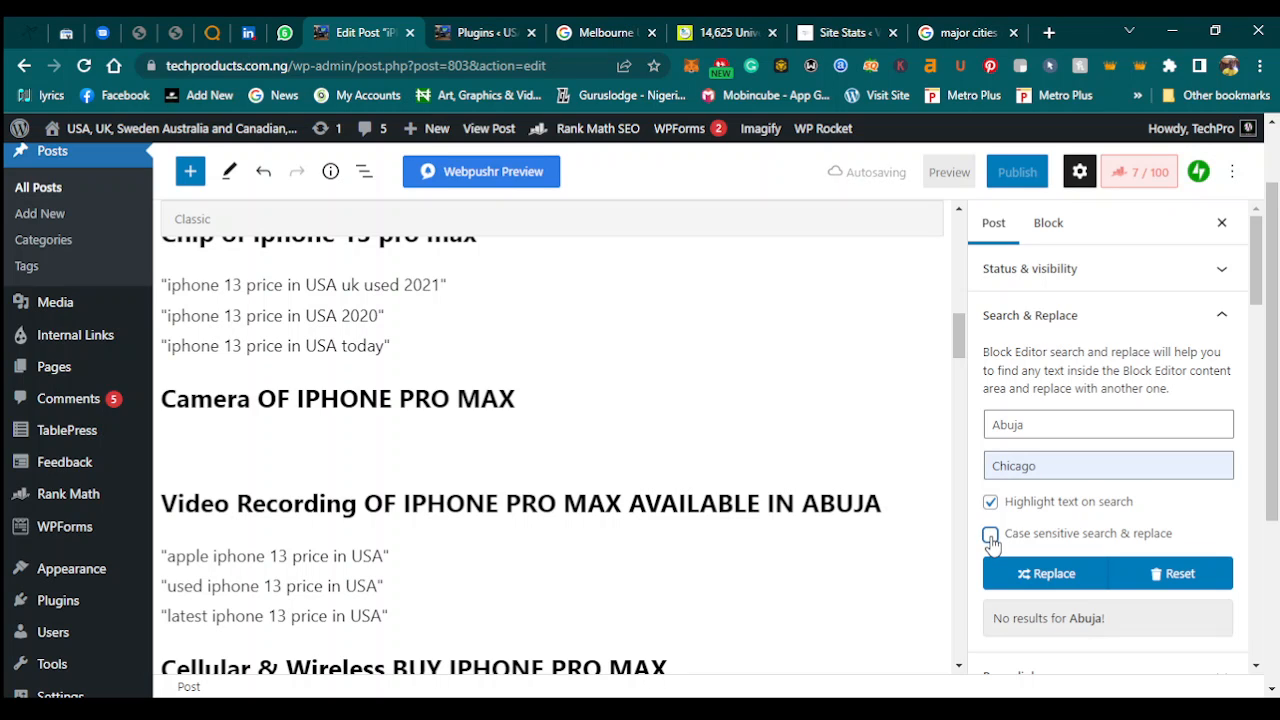
pyautogui.click(990, 536)
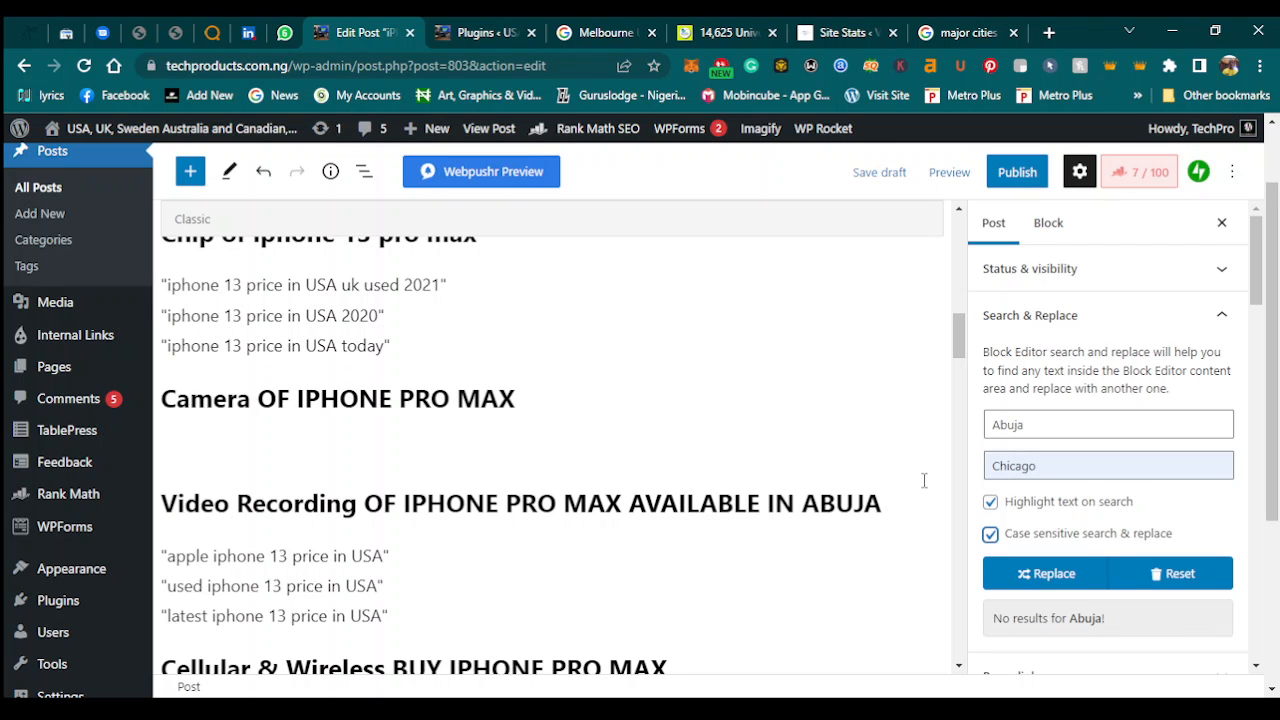
pyautogui.click(990, 536)
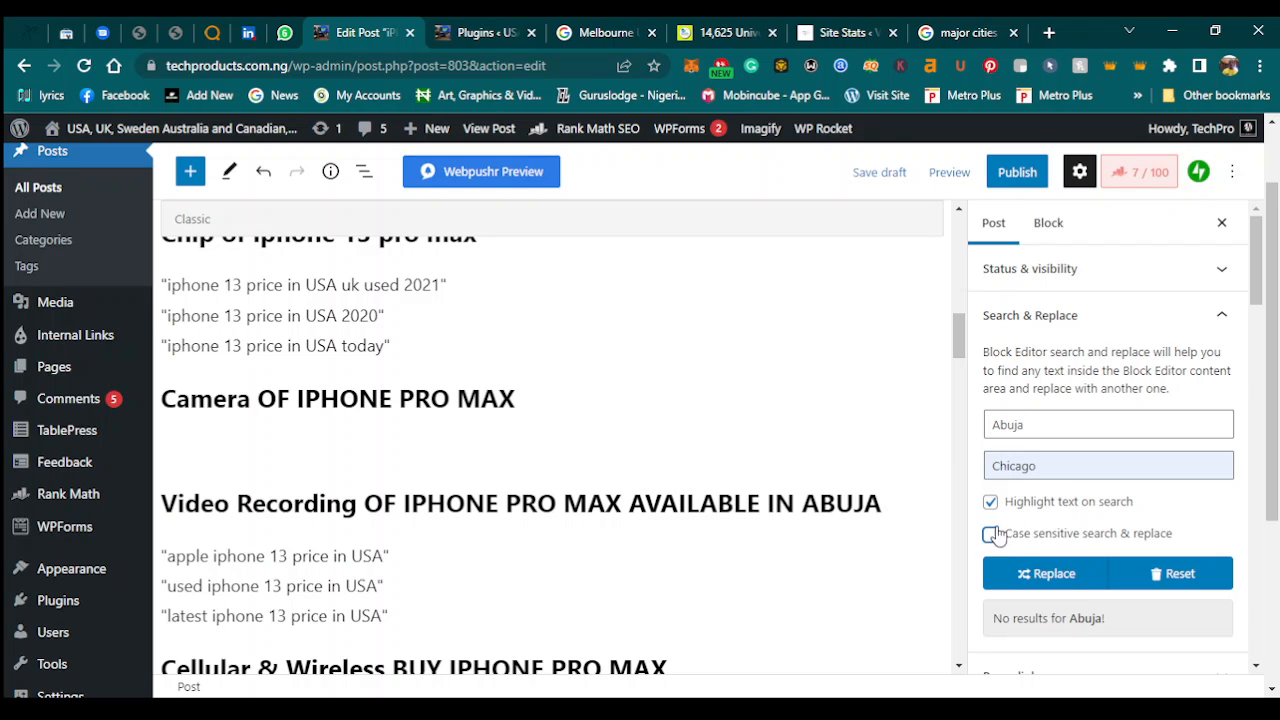
pyautogui.click(990, 504)
pyautogui.doubleClick(1030, 421)
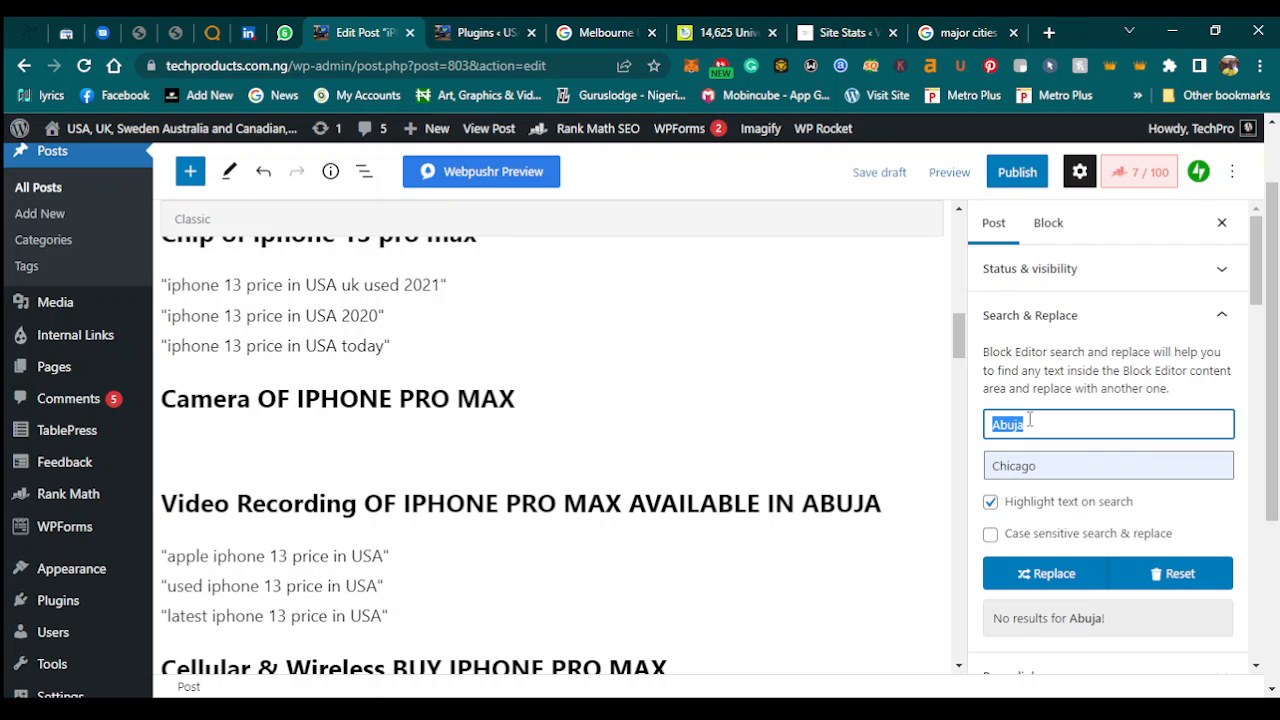
pyautogui.press('BackSpace')
pyautogui.write('aBUJA')
pyautogui.click(1048, 468)
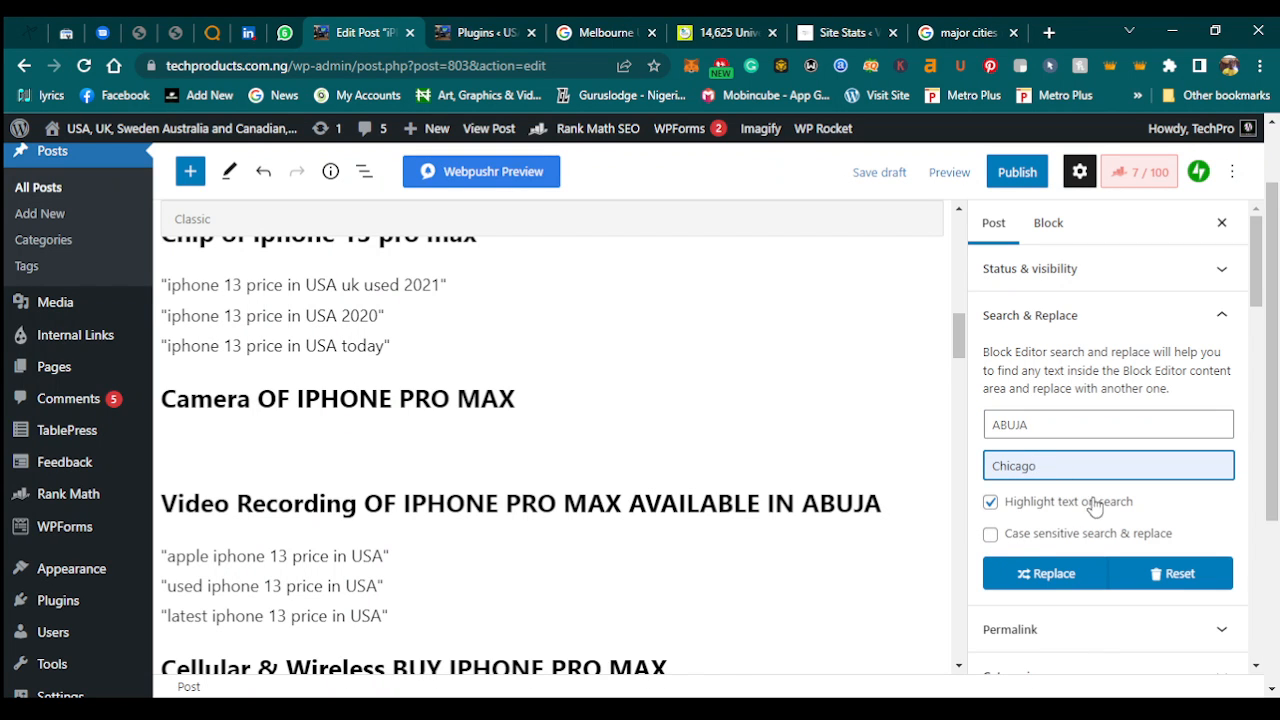
pyautogui.click(902, 517)
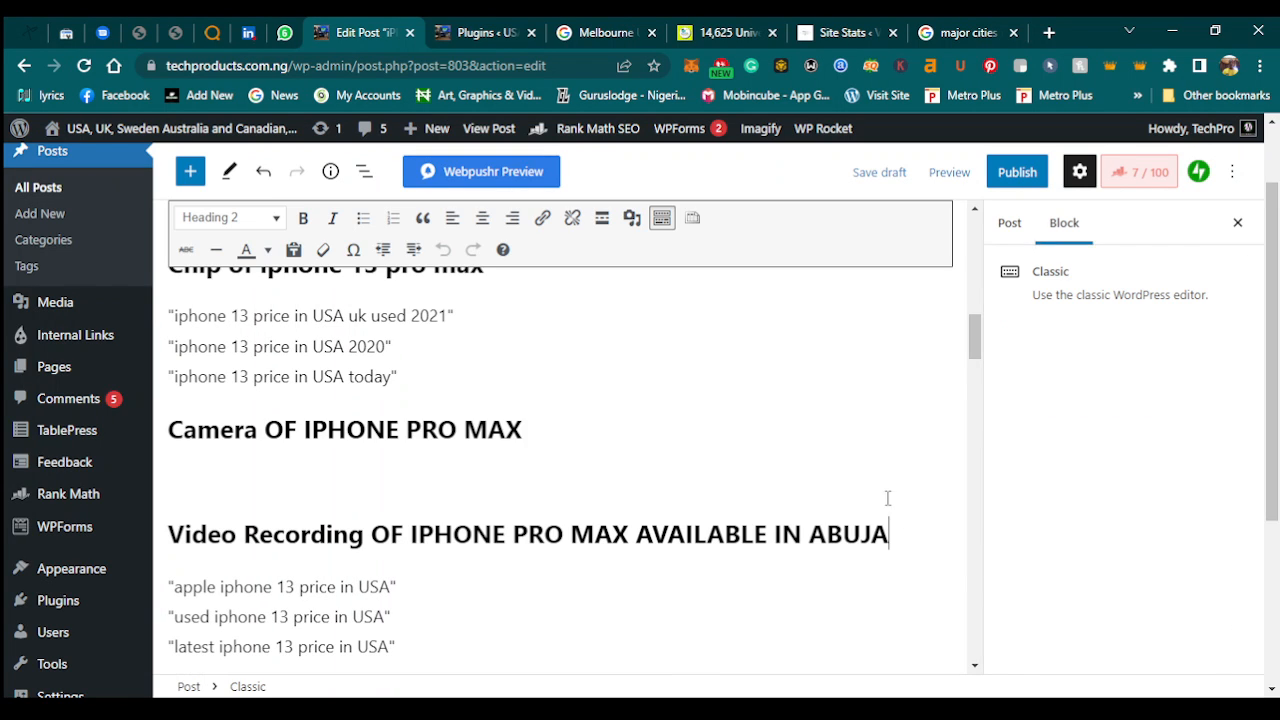
# Return to the post's Search & Replace settings and leave the search phrase empty.
pyautogui.click(1011, 223)
pyautogui.click(1063, 424)
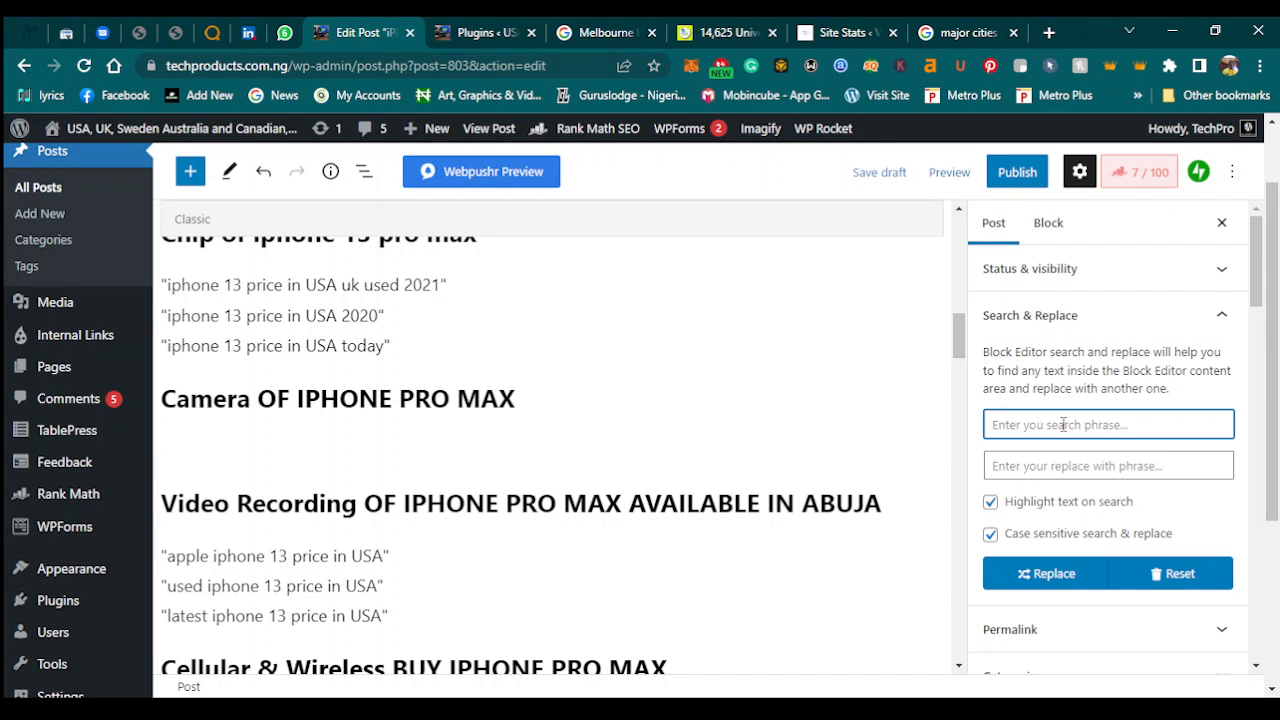
pyautogui.write('abuj')
pyautogui.press('BackSpace')
pyautogui.press('BackSpace')
pyautogui.press('BackSpace')
pyautogui.press('BackSpace')
# Turn off case-sensitive matching and enter "ABUJA" as the search phrase with "Chikago" as the replacement.
pyautogui.click(990, 536)
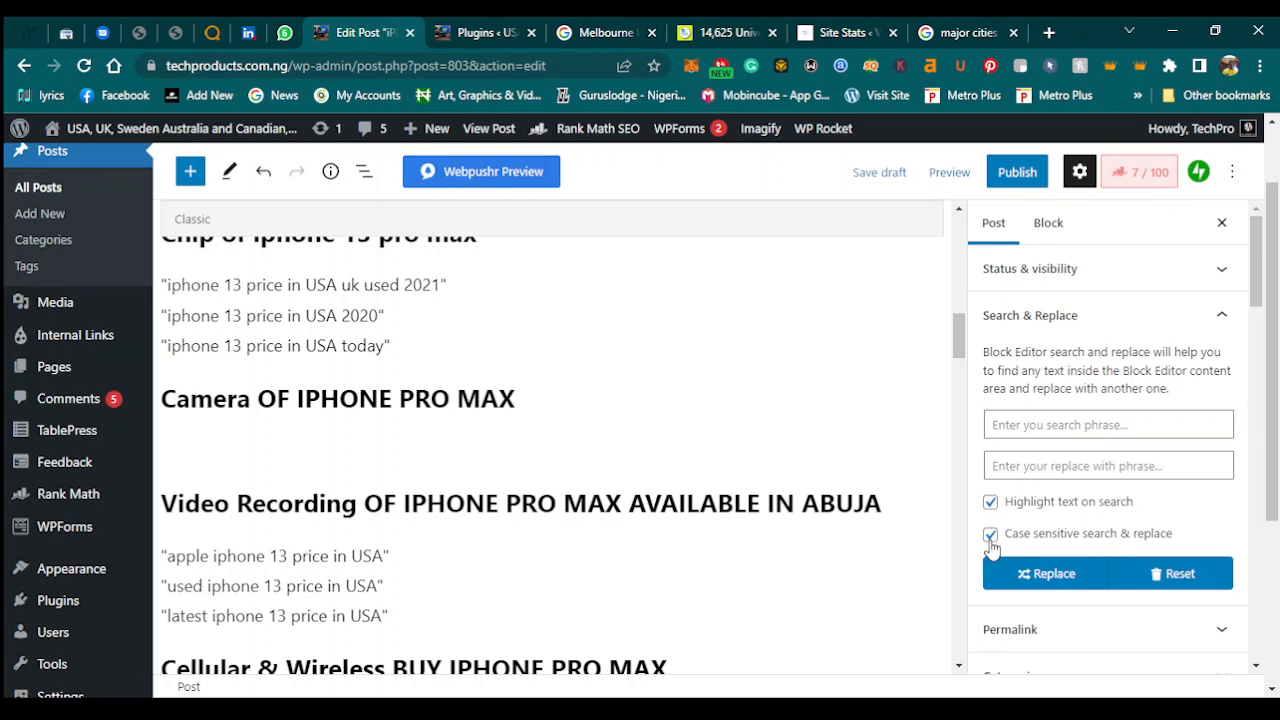
pyautogui.click(1008, 430)
pyautogui.write('a')
pyautogui.press('BackSpace')
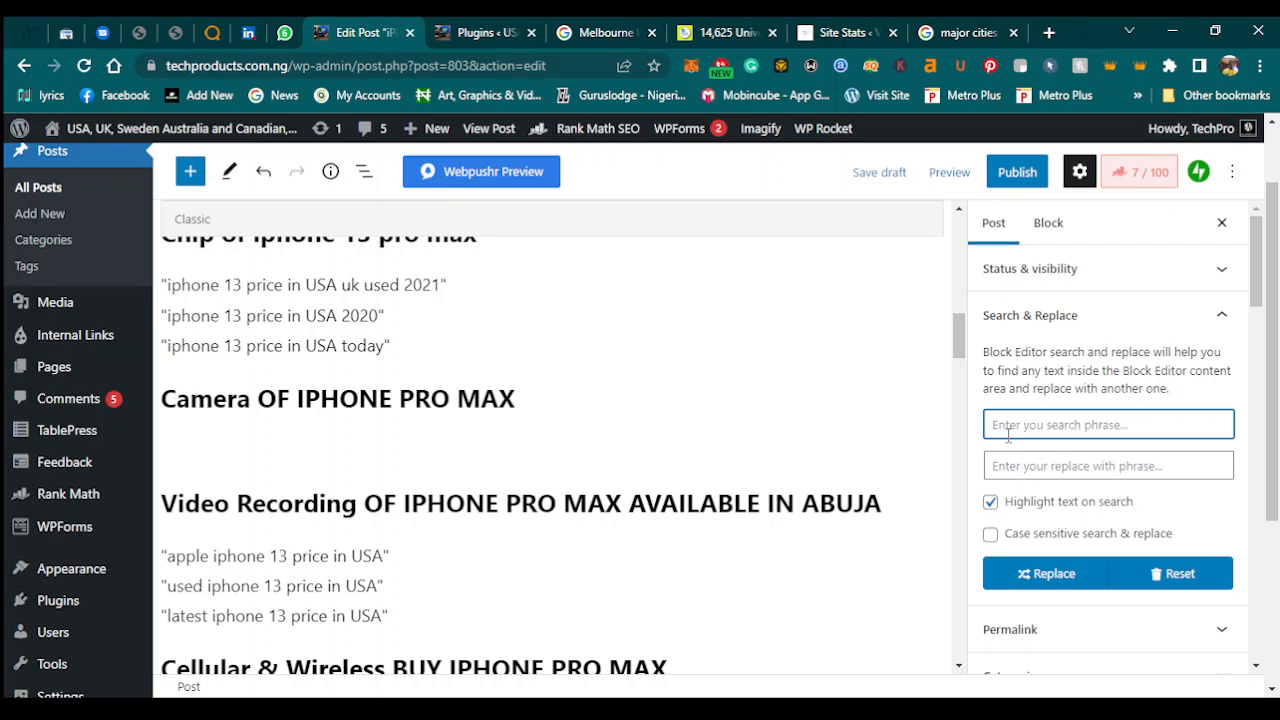
pyautogui.write('ABUJA')
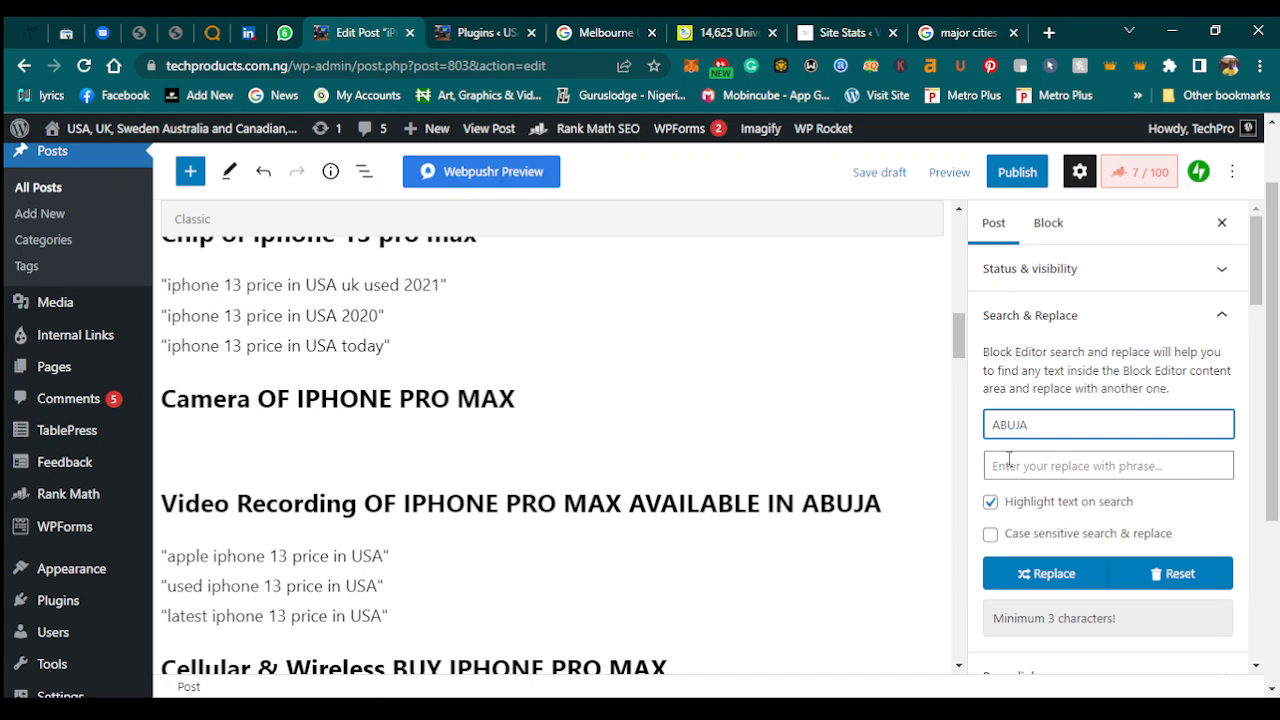
pyautogui.click(1010, 466)
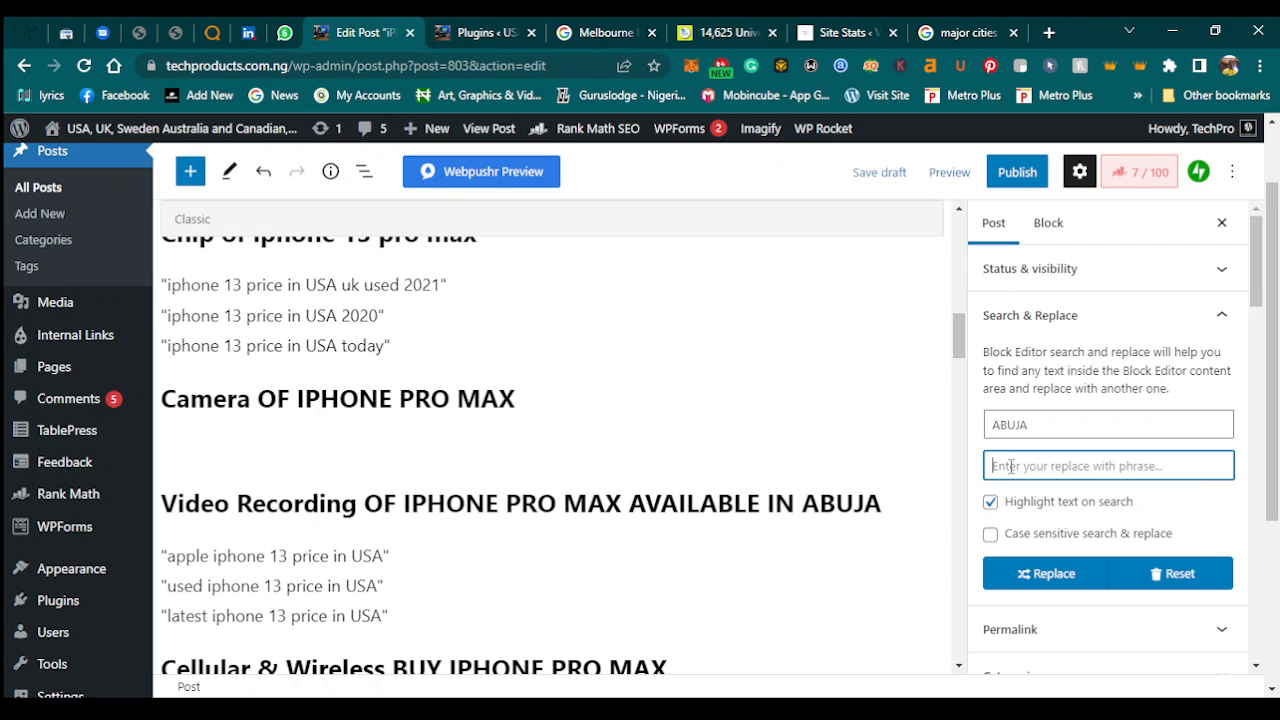
pyautogui.write('cHI')
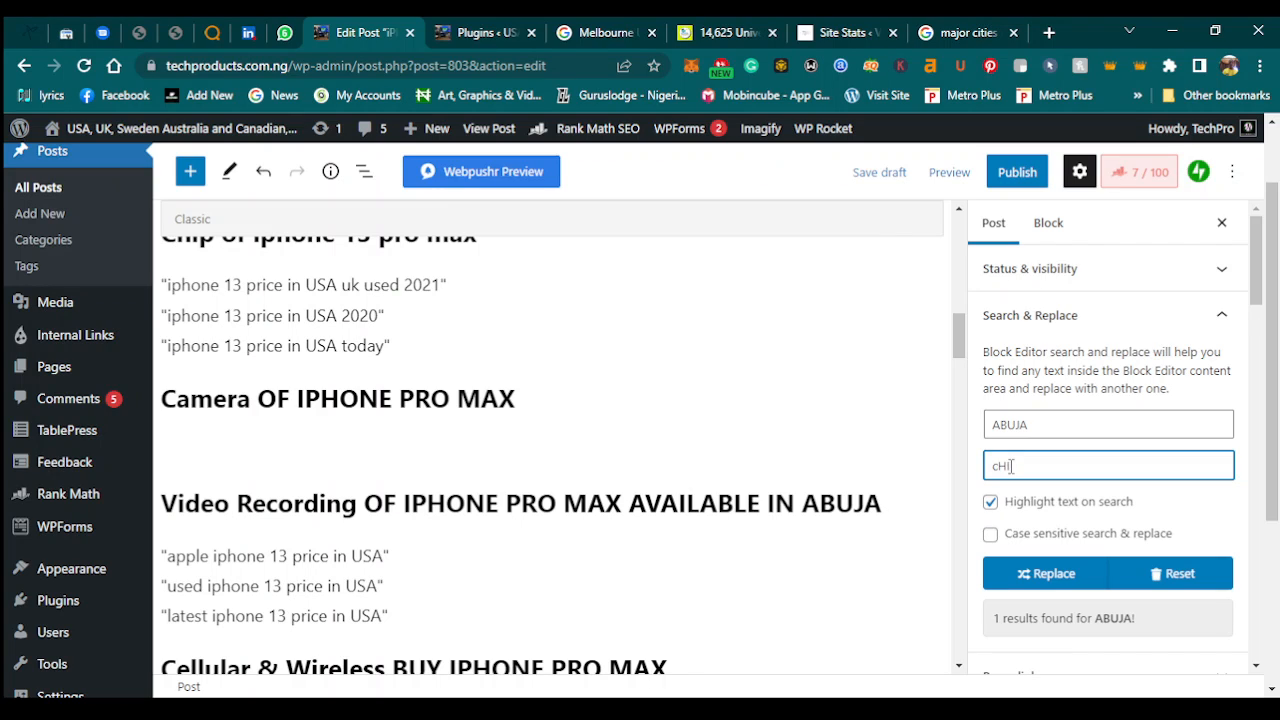
pyautogui.press('BackSpace')
pyautogui.press('BackSpace')
pyautogui.write('Chikago')
# Glance at the major US cities search results, return to the post and replace "ABUJA" with "Chikago".
pyautogui.click(958, 28)
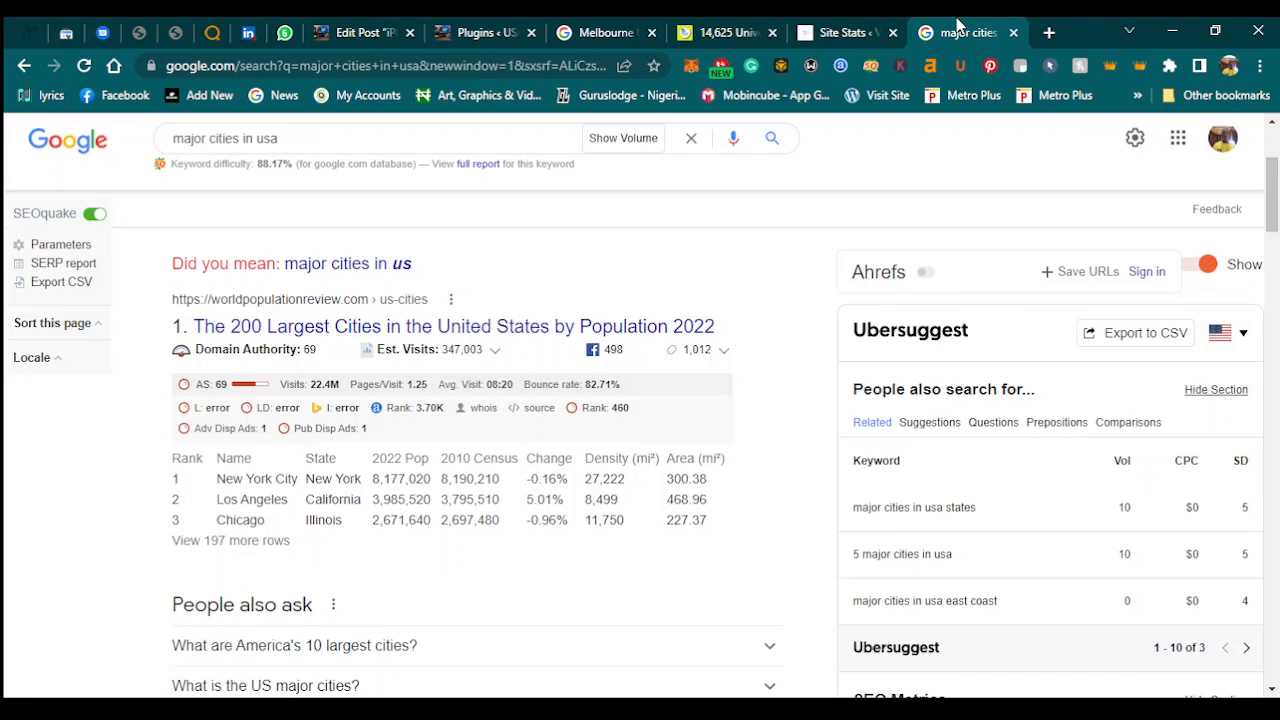
pyautogui.click(835, 32)
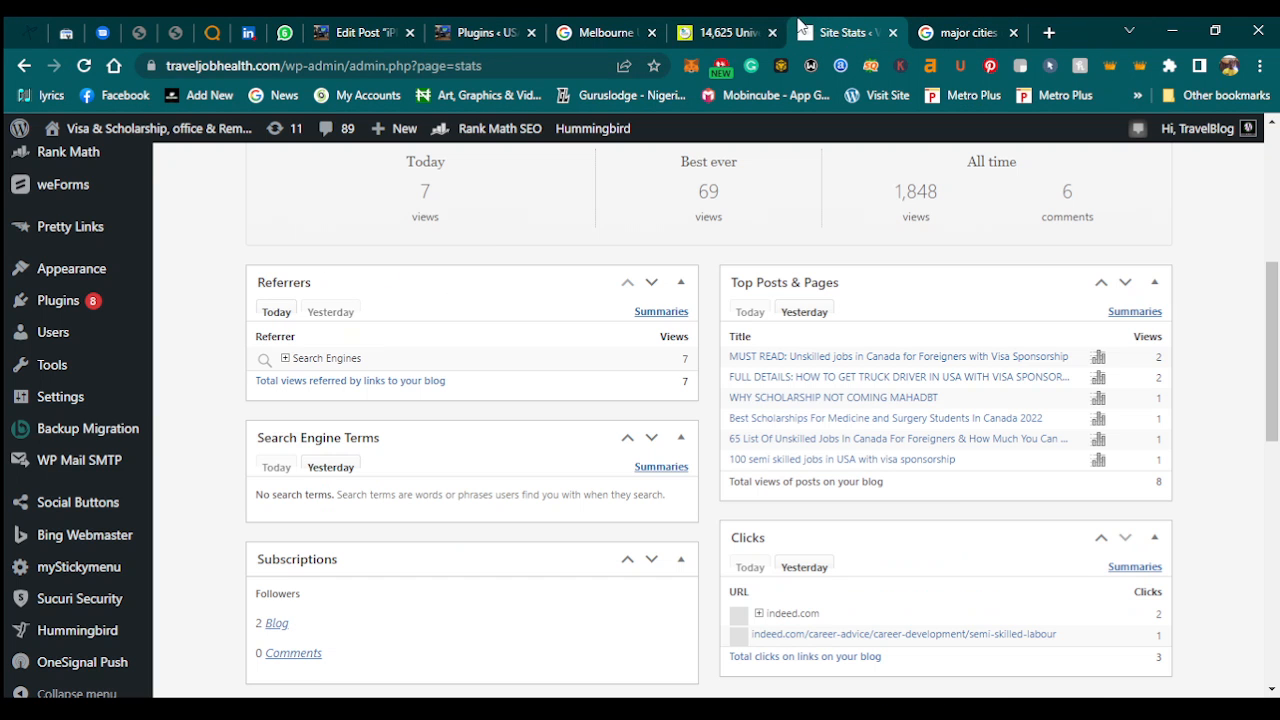
pyautogui.click(738, 32)
pyautogui.click(632, 28)
pyautogui.click(492, 28)
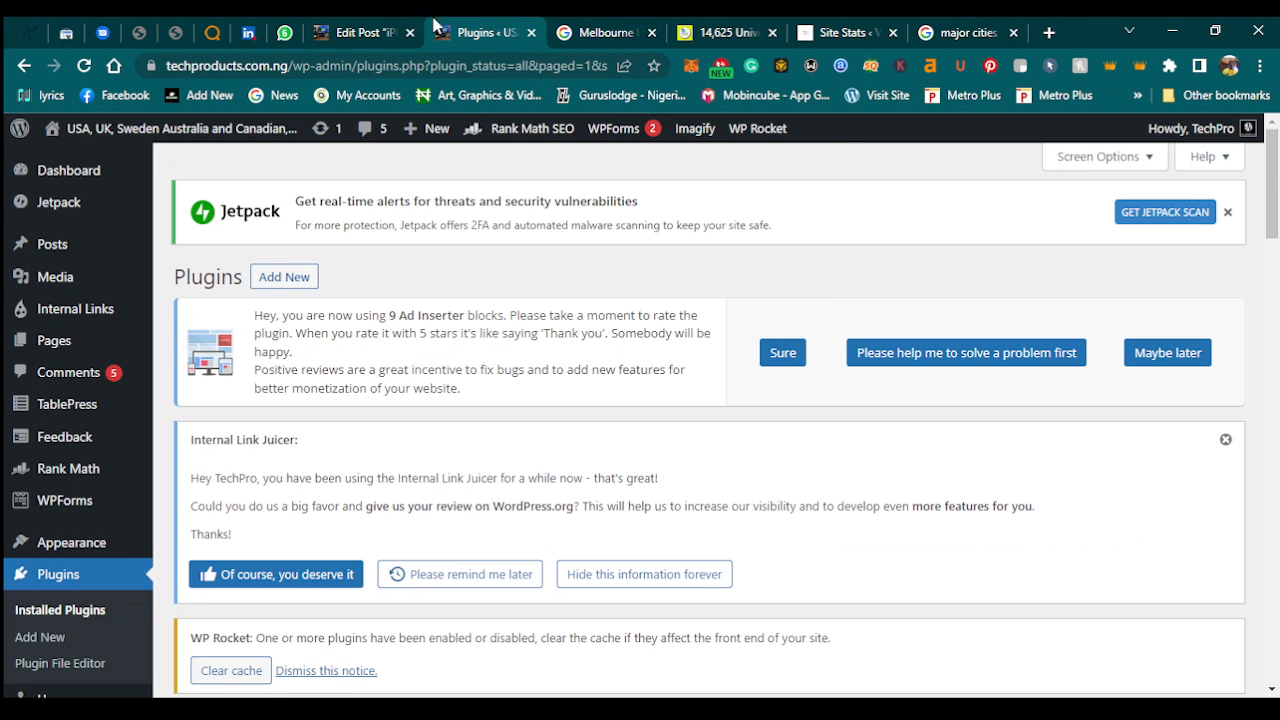
pyautogui.click(390, 28)
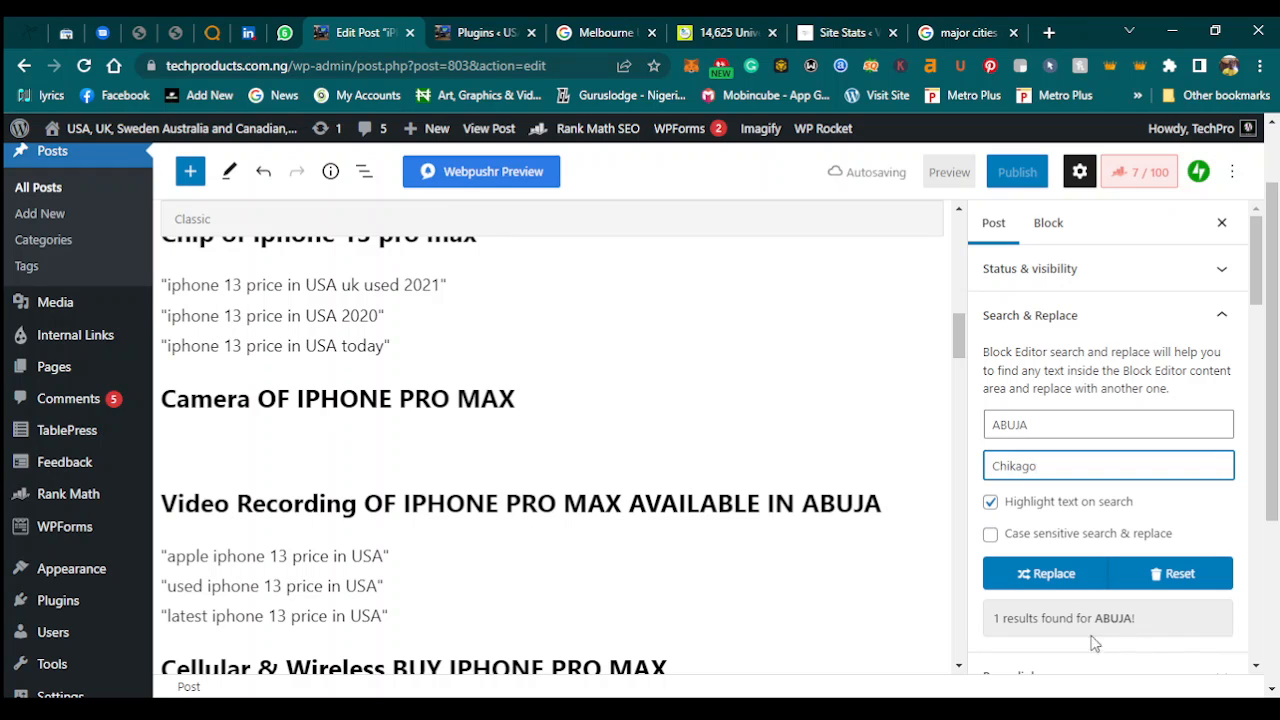
pyautogui.click(1057, 587)
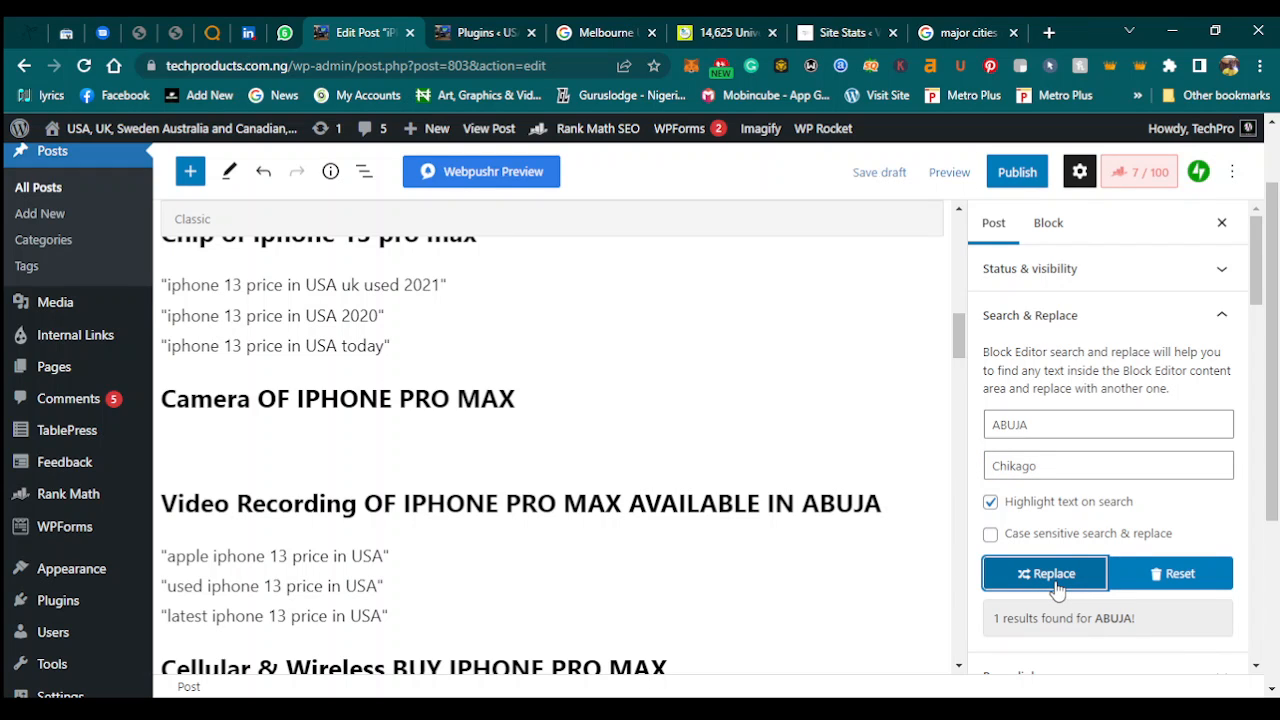
pyautogui.click(1057, 588)
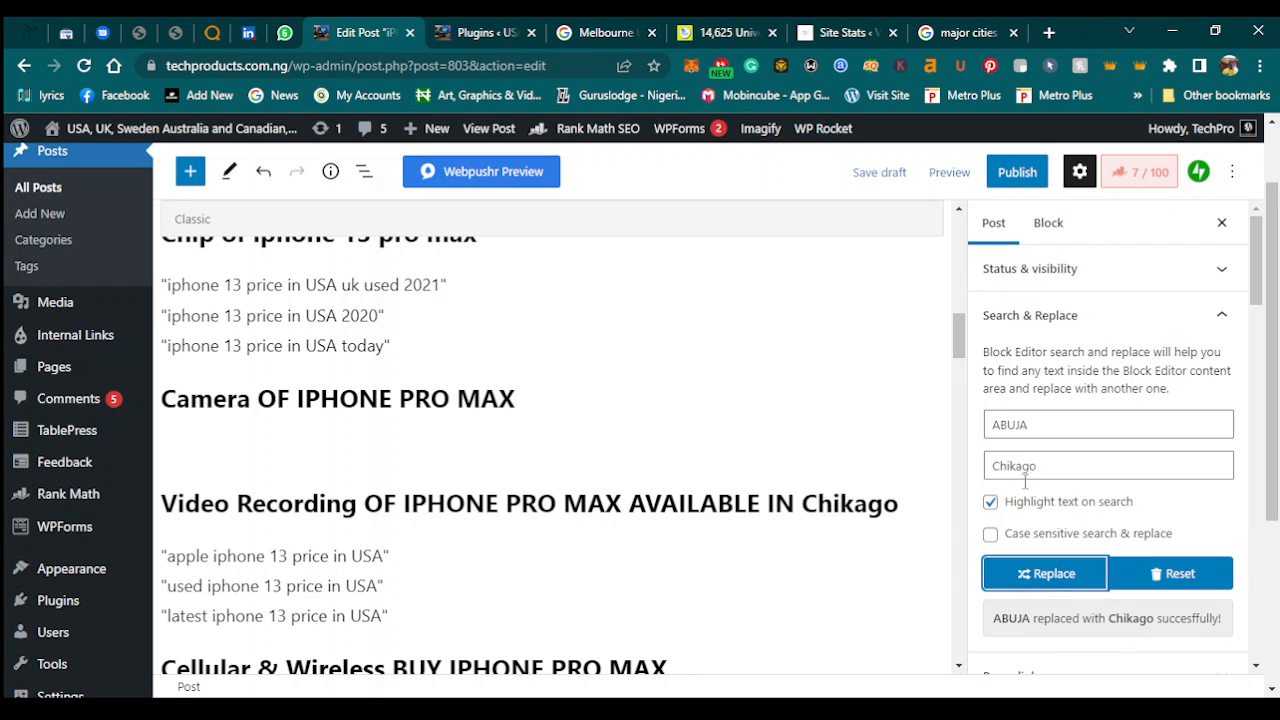
# Search the post's page for "port harc" with the browser's find function.
pyautogui.scroll(-1, 958, 355)
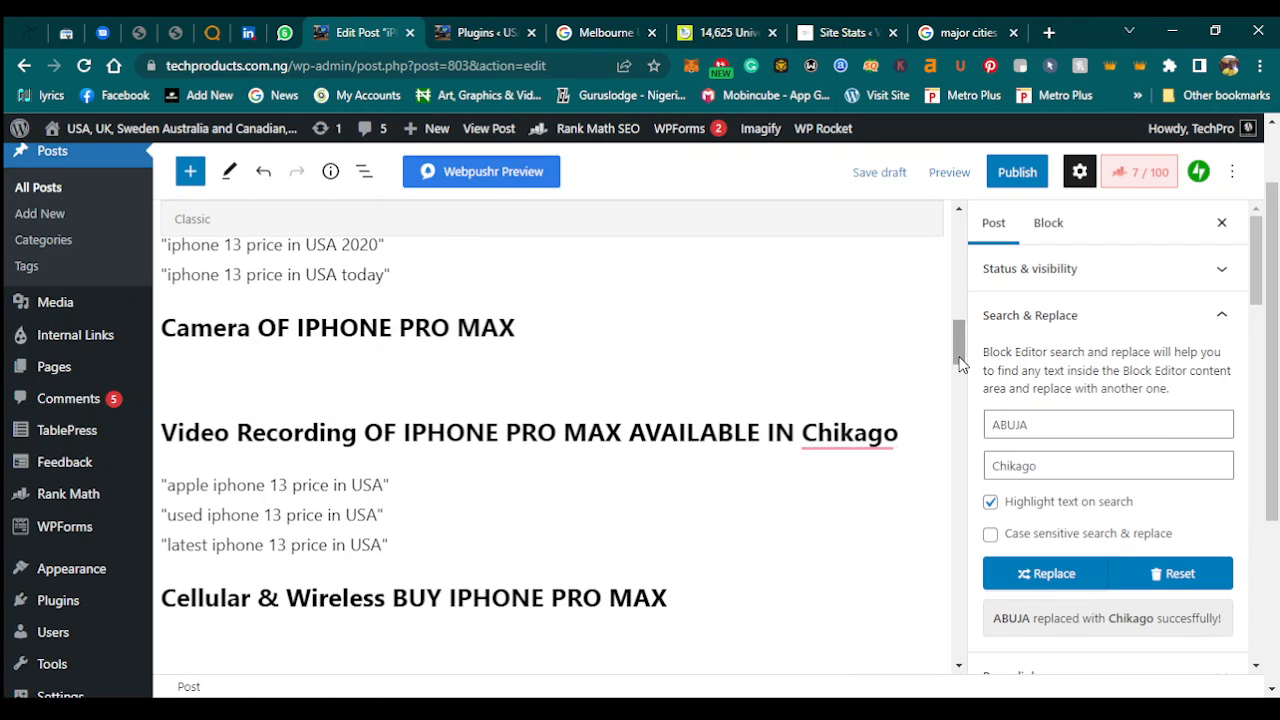
pyautogui.hotkey('ctrl', 'f')
pyautogui.write('po')
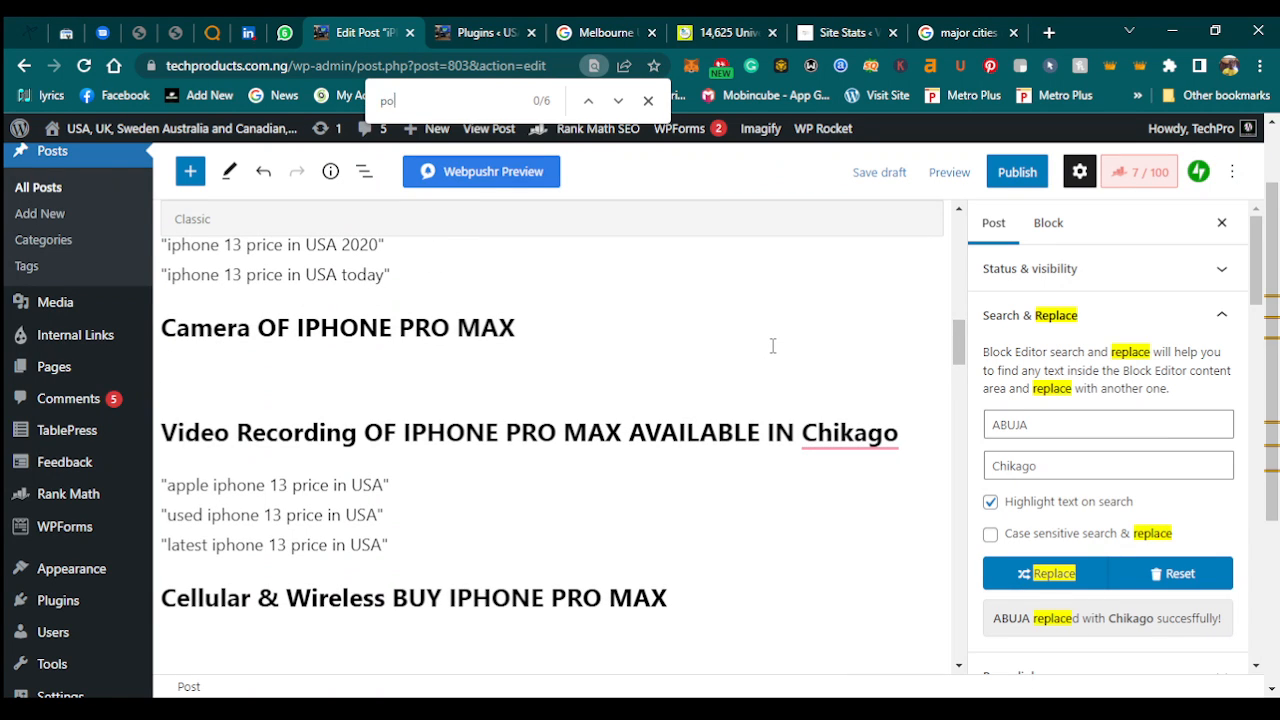
pyautogui.write('rt harc')
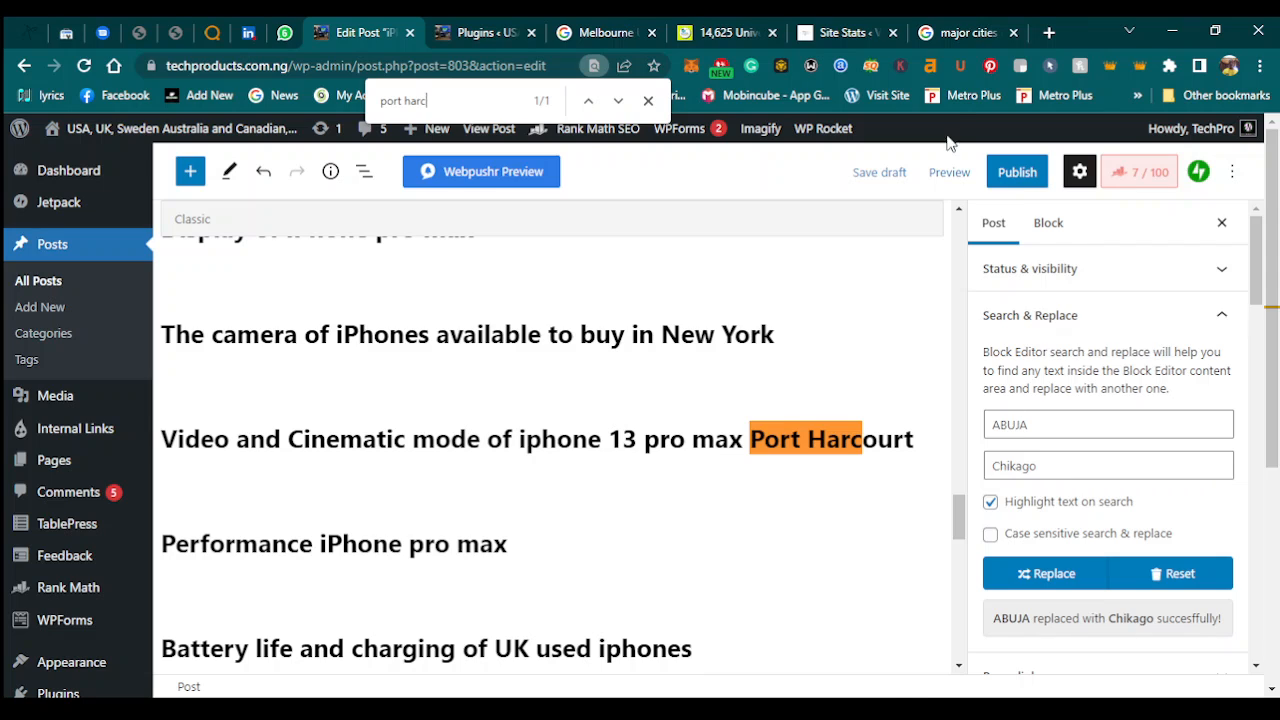
# Expand "What are America's 10 largest cities?" in the major US cities results, select "Houston" and return to the post.
pyautogui.click(932, 28)
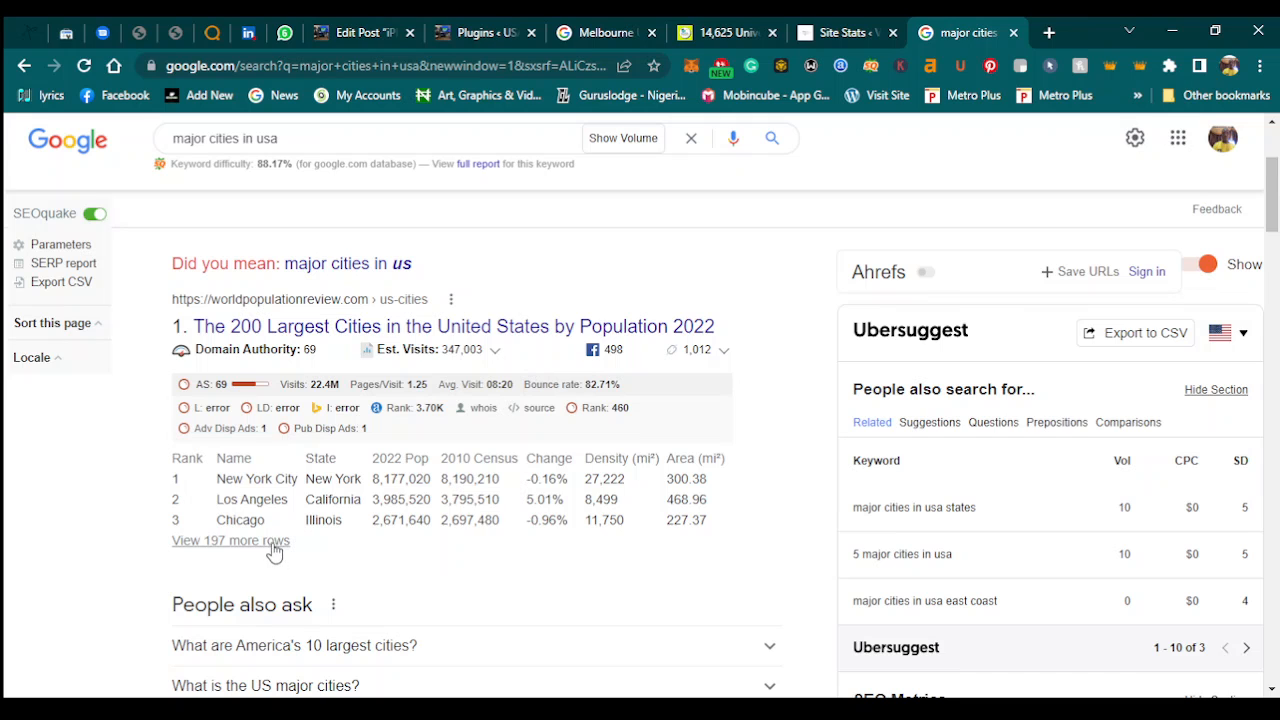
pyautogui.click(394, 648)
pyautogui.scroll(-2, 393, 640)
pyautogui.scroll(-2, 394, 640)
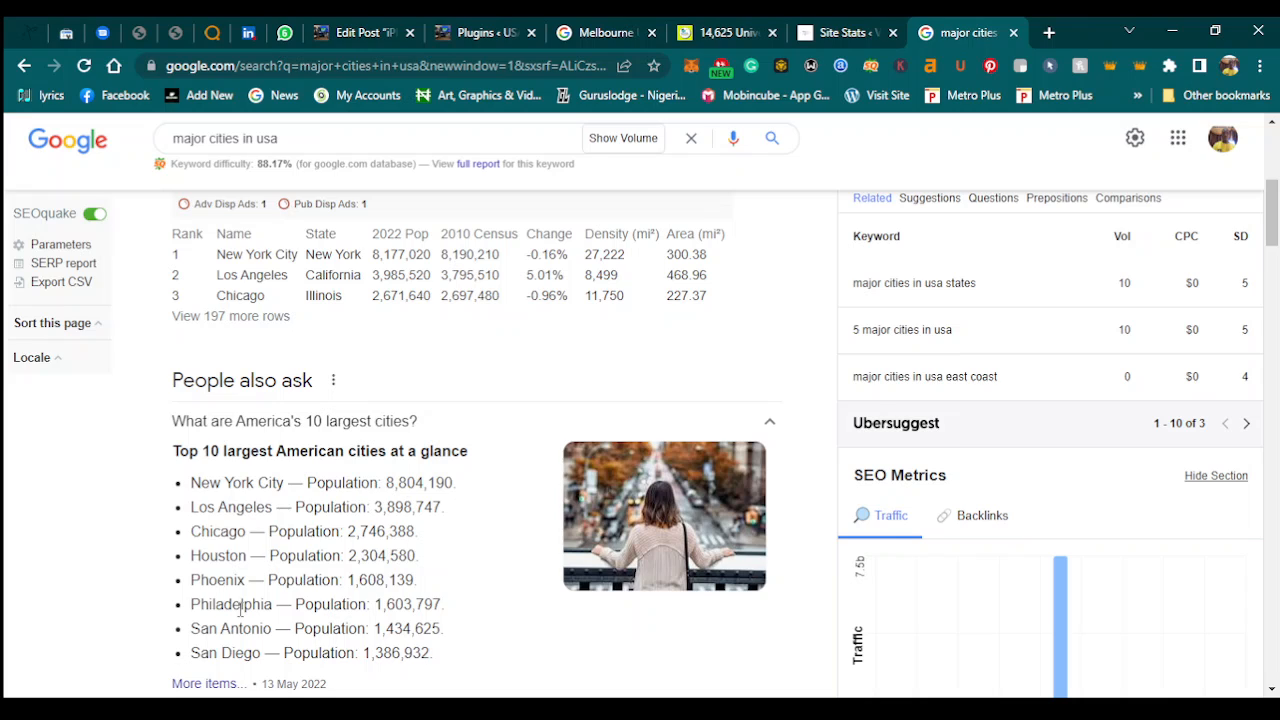
pyautogui.moveTo(246, 556); pyautogui.dragTo(191, 556)
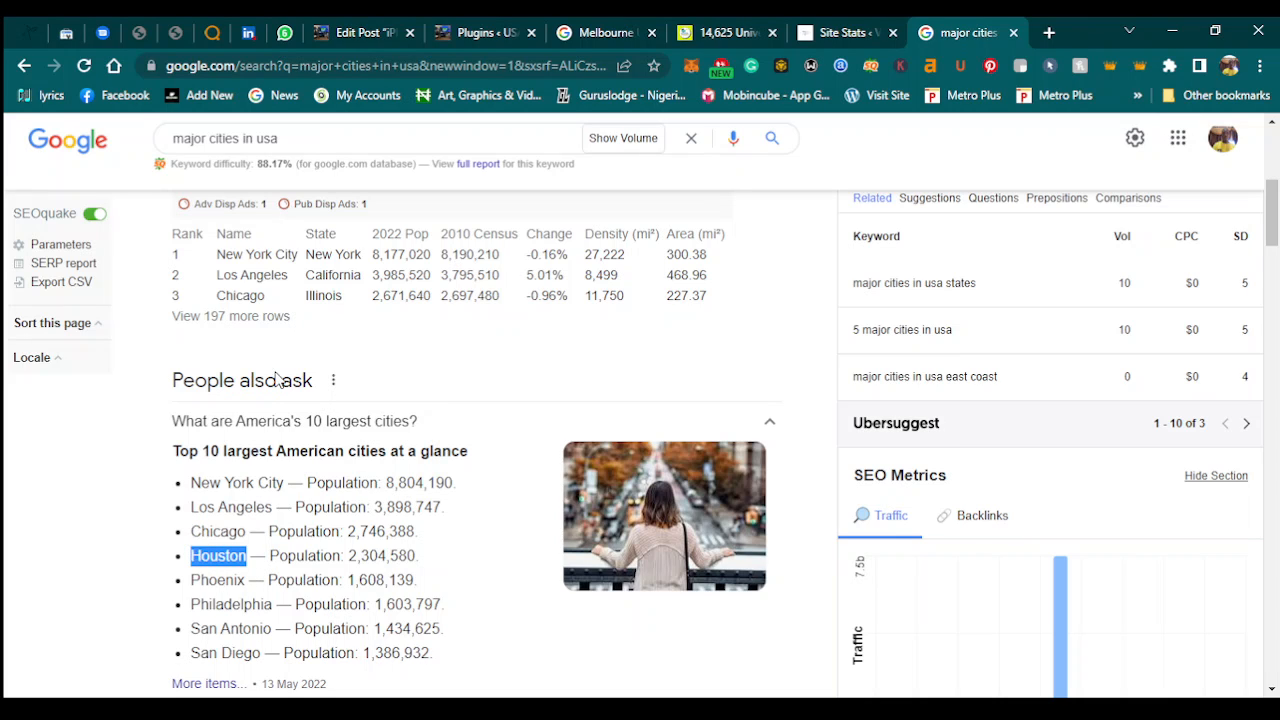
pyautogui.click(485, 32)
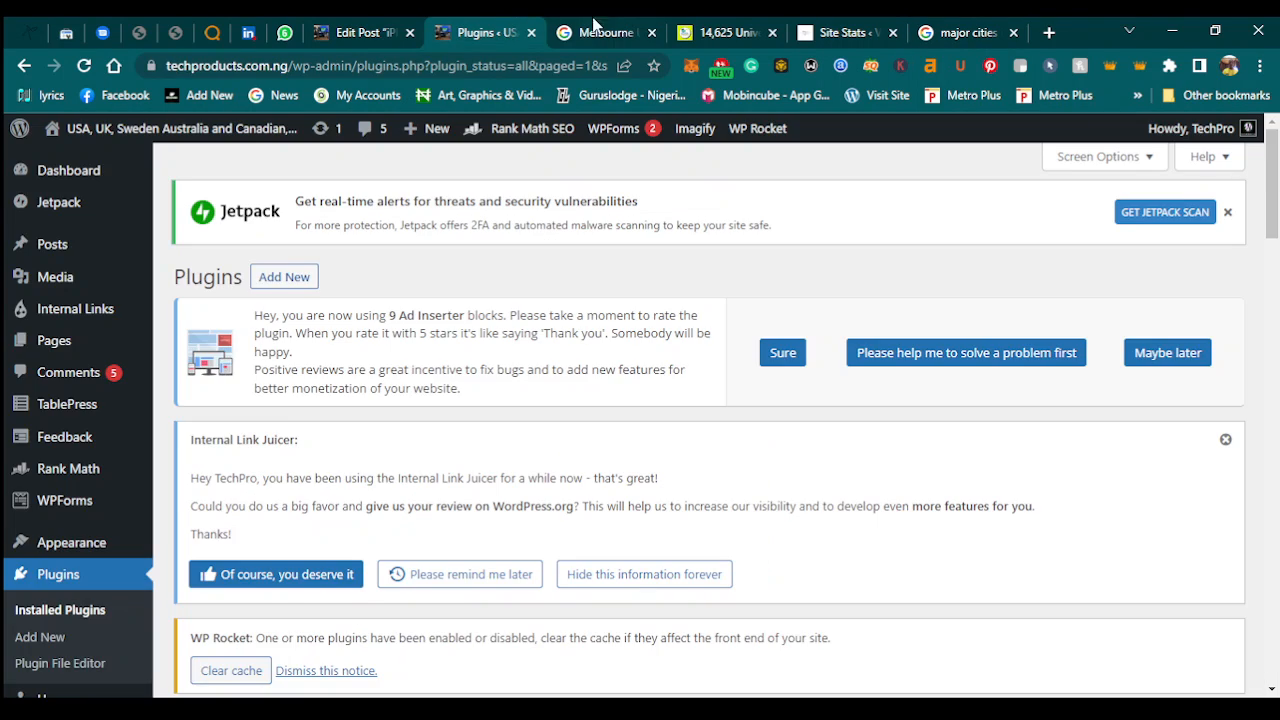
pyautogui.click(600, 30)
pyautogui.click(400, 30)
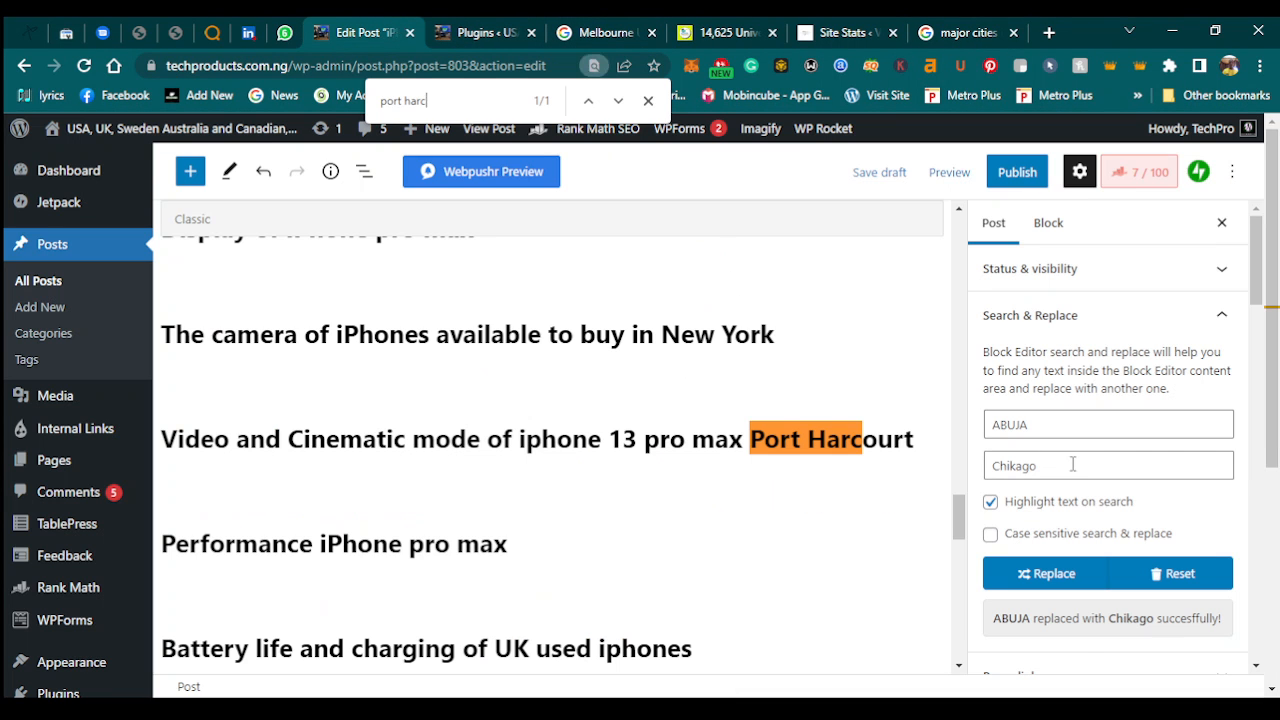
# Change the browser's find-in-page text to "PH" to look for the abbreviated city name in the post.
pyautogui.doubleClick(1066, 428)
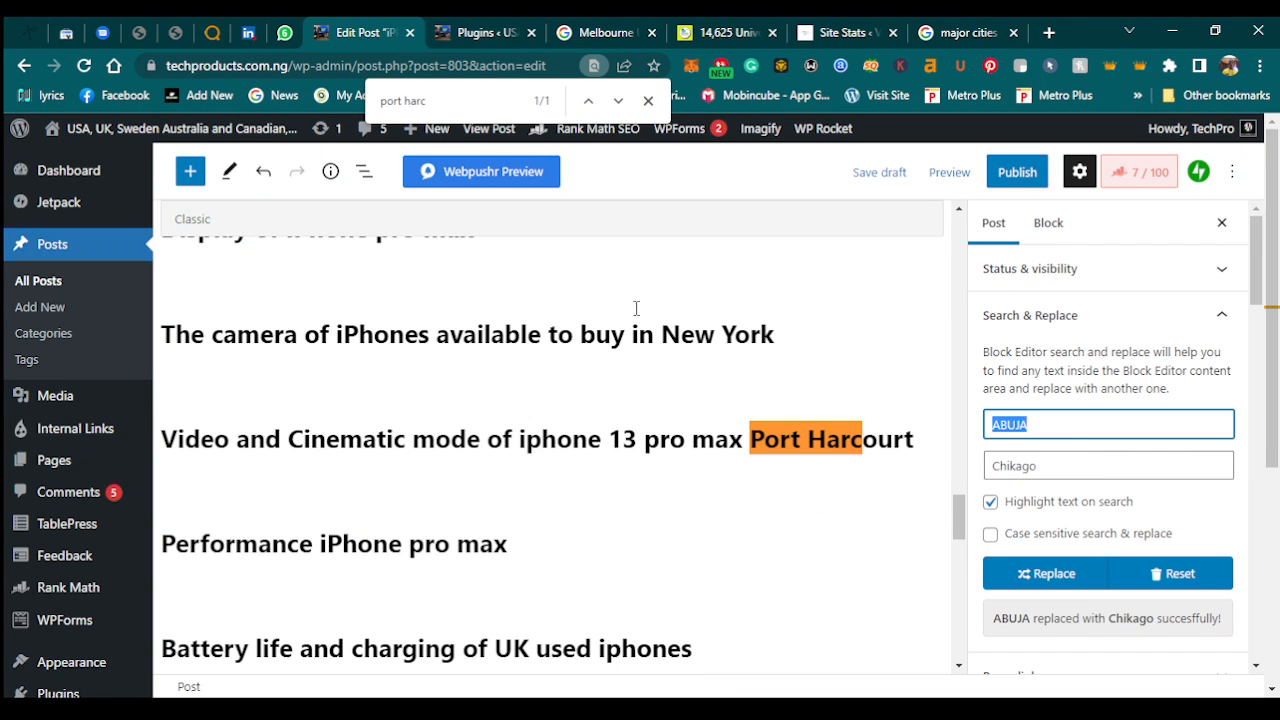
pyautogui.doubleClick(455, 102)
pyautogui.press('BackSpace')
pyautogui.press('BackSpace')
pyautogui.press('BackSpace')
pyautogui.press('BackSpace')
pyautogui.press('BackSpace')
pyautogui.press('BackSpace')
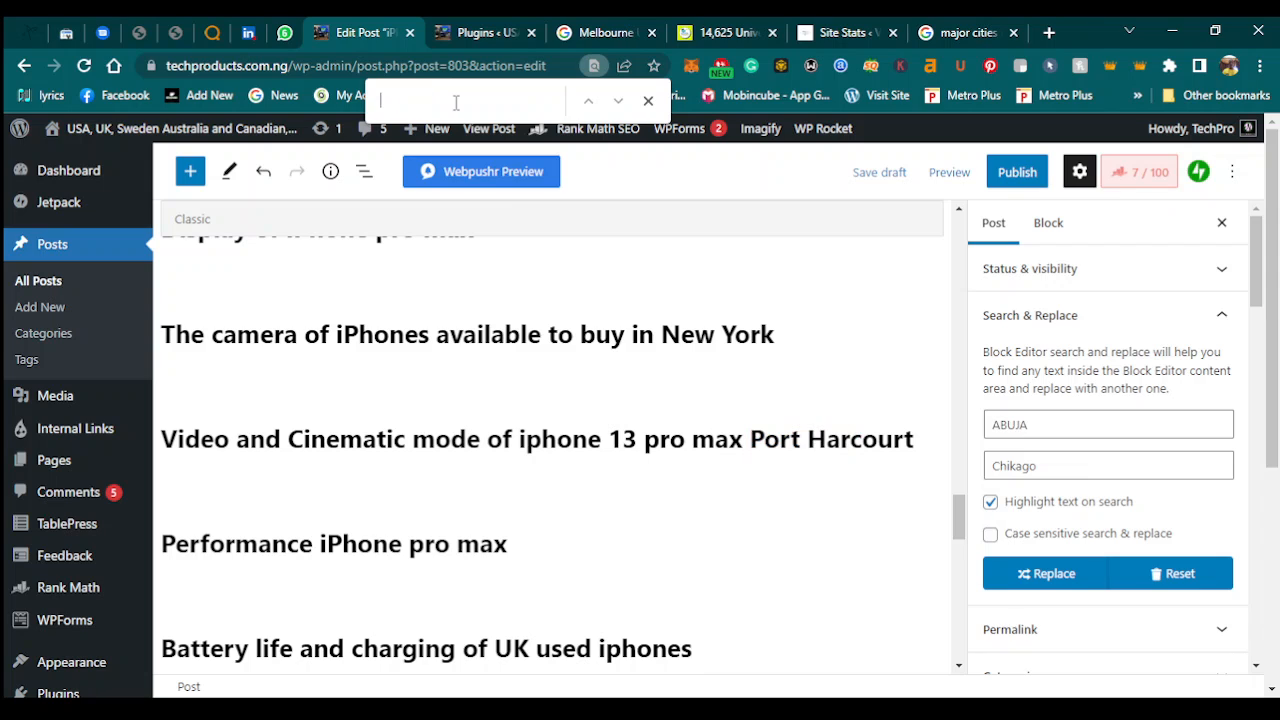
pyautogui.write('PH')
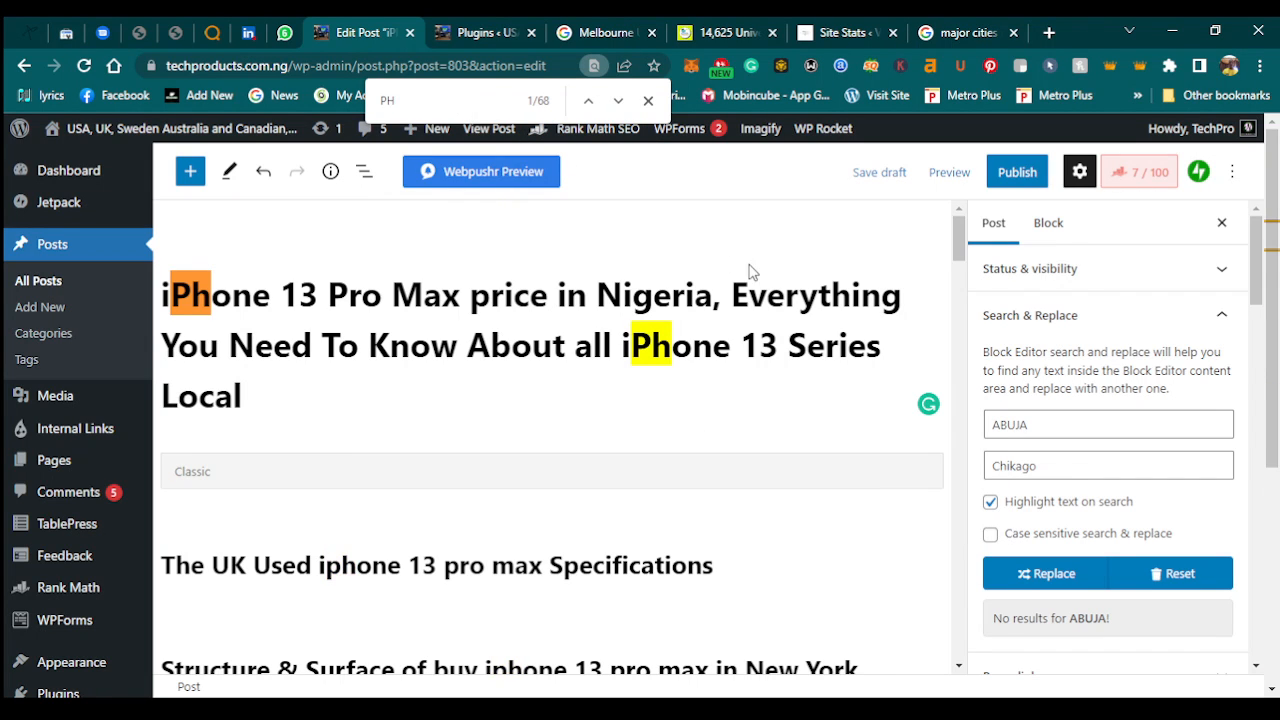
# Clear "ABUJA" from the Search & Replace search phrase.
pyautogui.doubleClick(1041, 426)
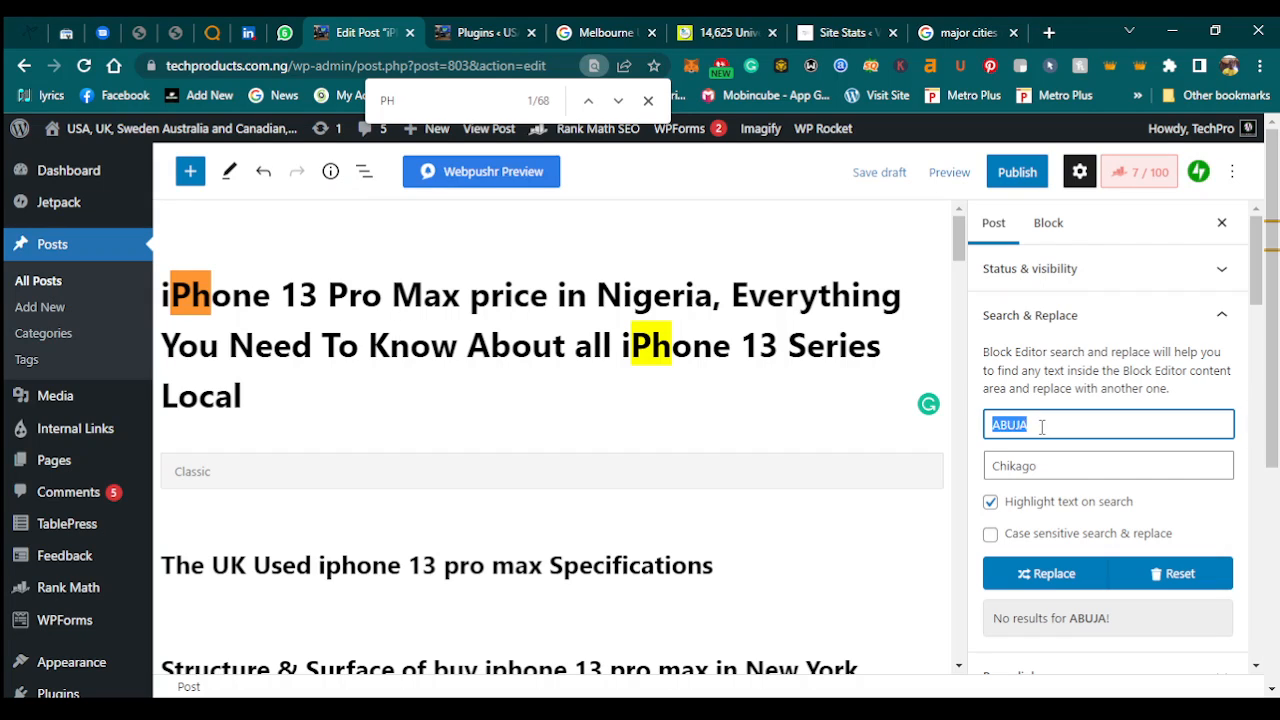
pyautogui.press('BackSpace')
pyautogui.write('Houston')
pyautogui.press('BackSpace')
pyautogui.press('BackSpace')
pyautogui.press('BackSpace')
pyautogui.press('BackSpace')
pyautogui.press('BackSpace')
pyautogui.press('BackSpace')
pyautogui.press('BackSpace')
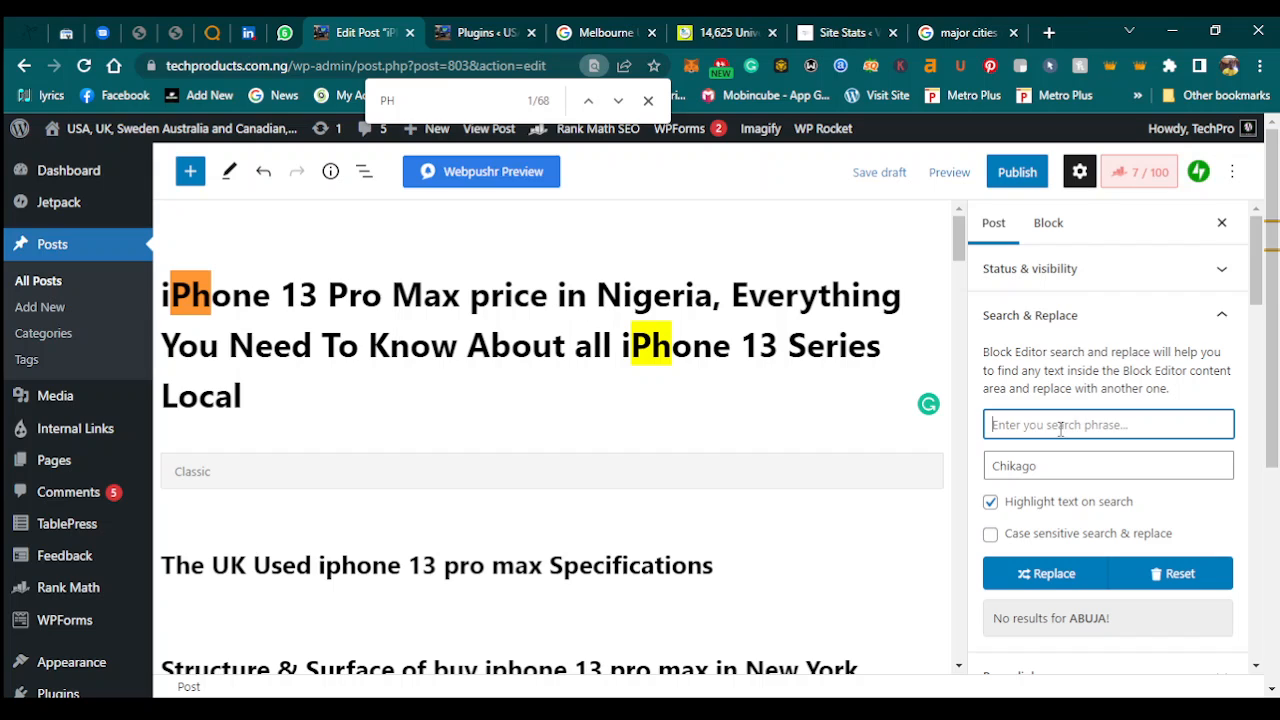
# Replace "Port Harcourt" with "Houston" in the post using Search & Replace.
pyautogui.write('Port Har')
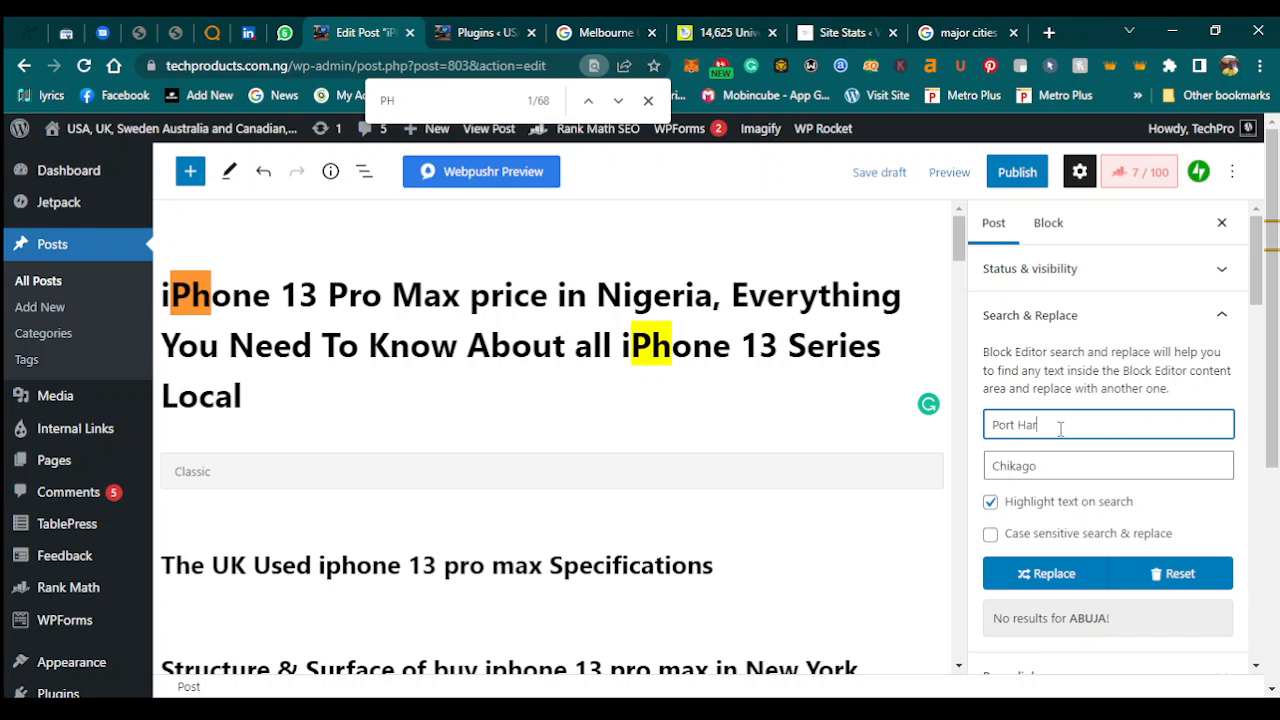
pyautogui.write('court')
pyautogui.click(1059, 462)
pyautogui.hotkey('ctrl', 'a')
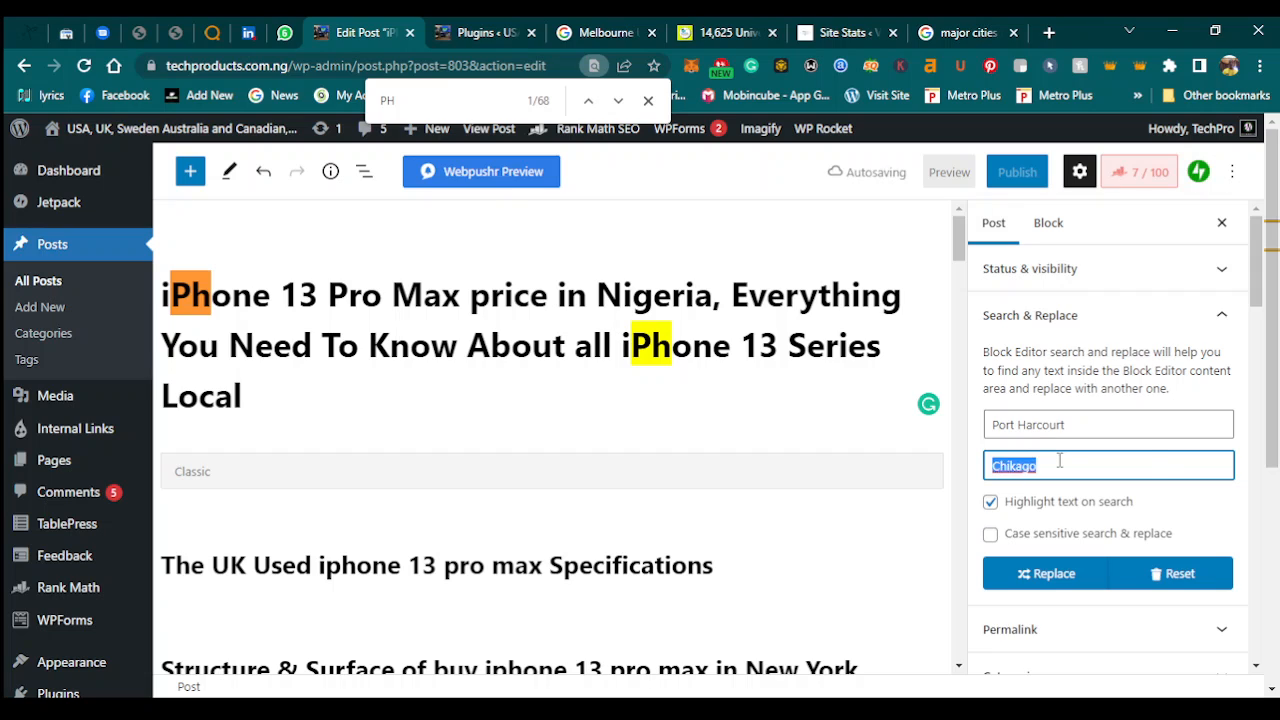
pyautogui.press('BackSpace')
pyautogui.write('Houston')
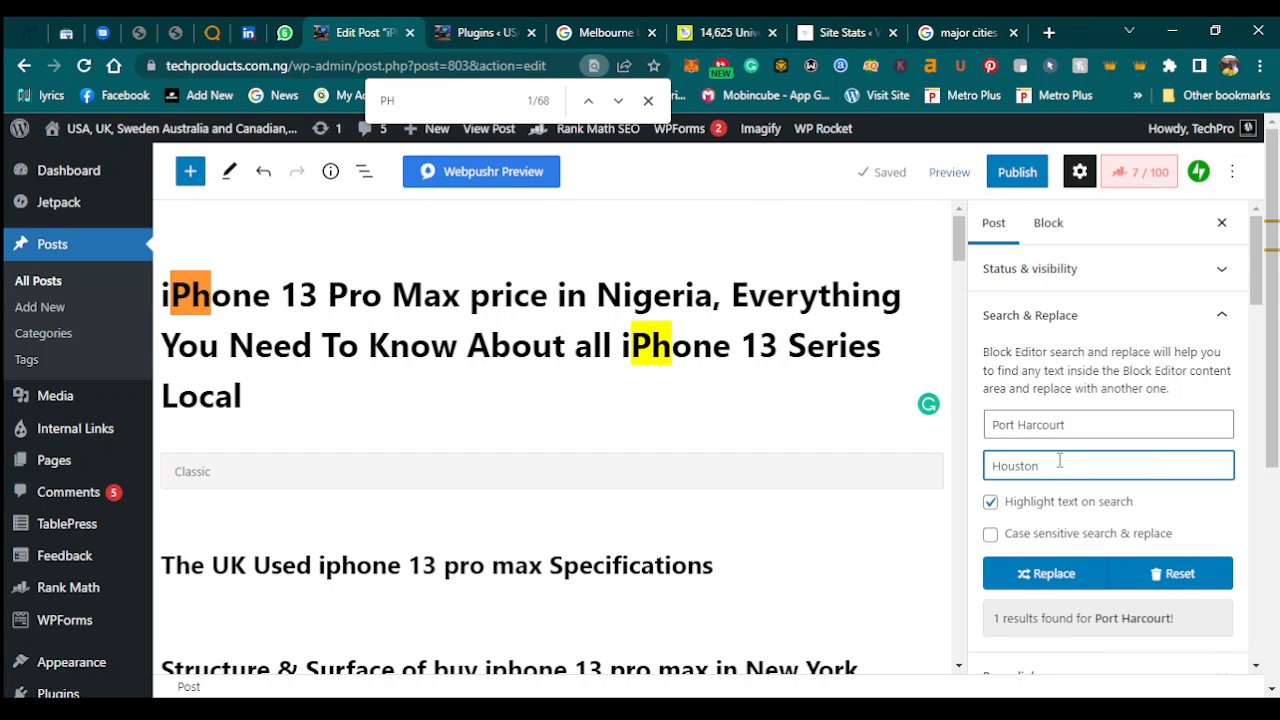
pyautogui.click(1040, 584)
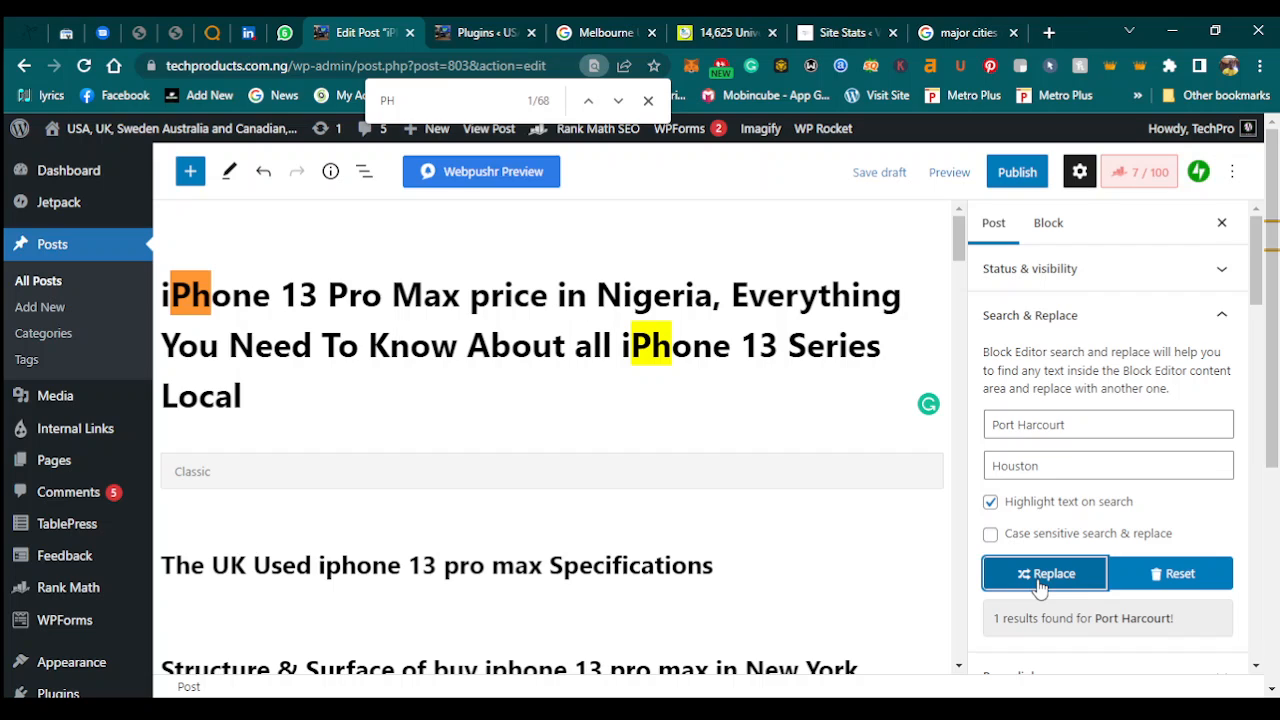
pyautogui.click(1040, 584)
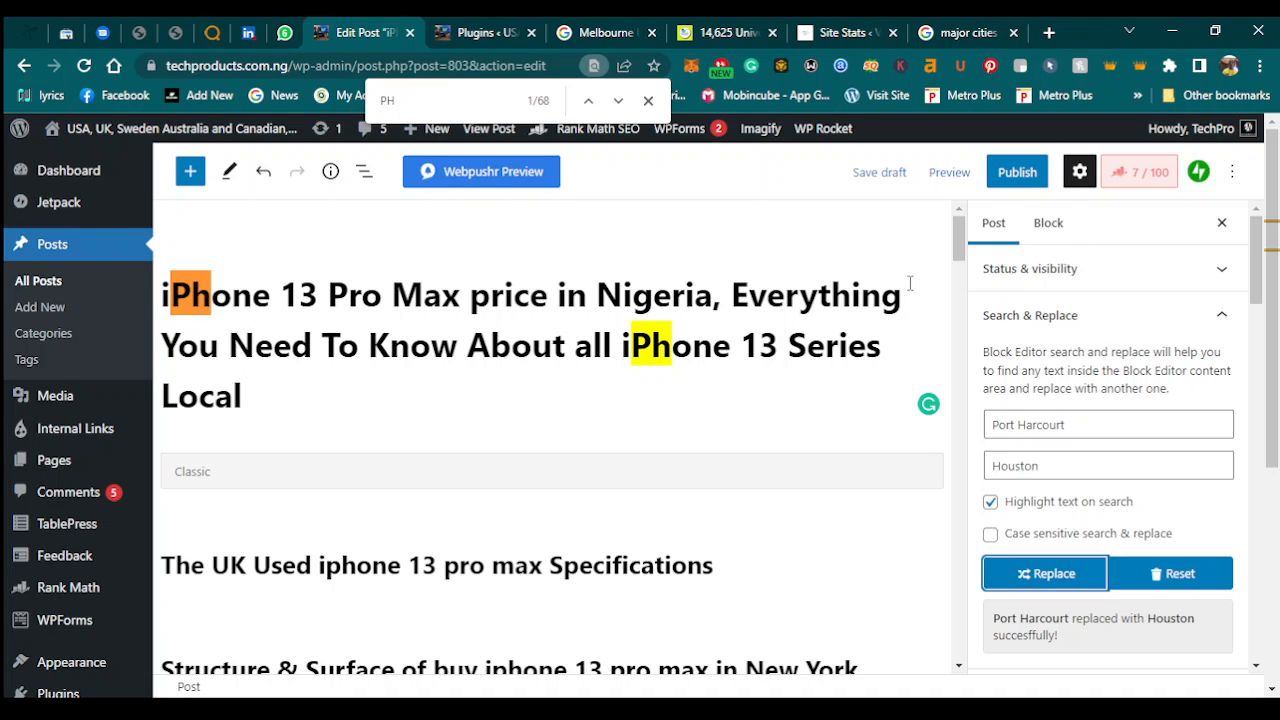
# Review the post's headings and keyword lines down to the FAQ block for leftover city names and stray text.
pyautogui.moveTo(959, 250); pyautogui.dragTo(951, 355)
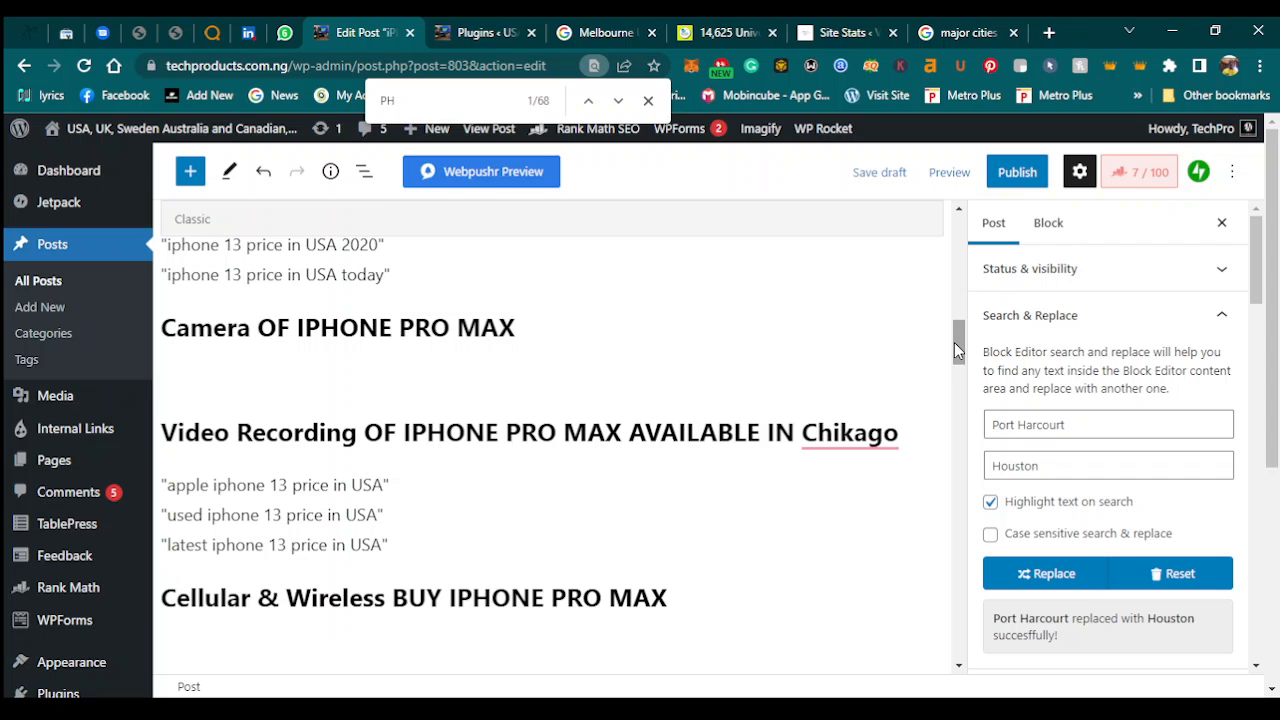
pyautogui.moveTo(955, 350); pyautogui.dragTo(951, 386)
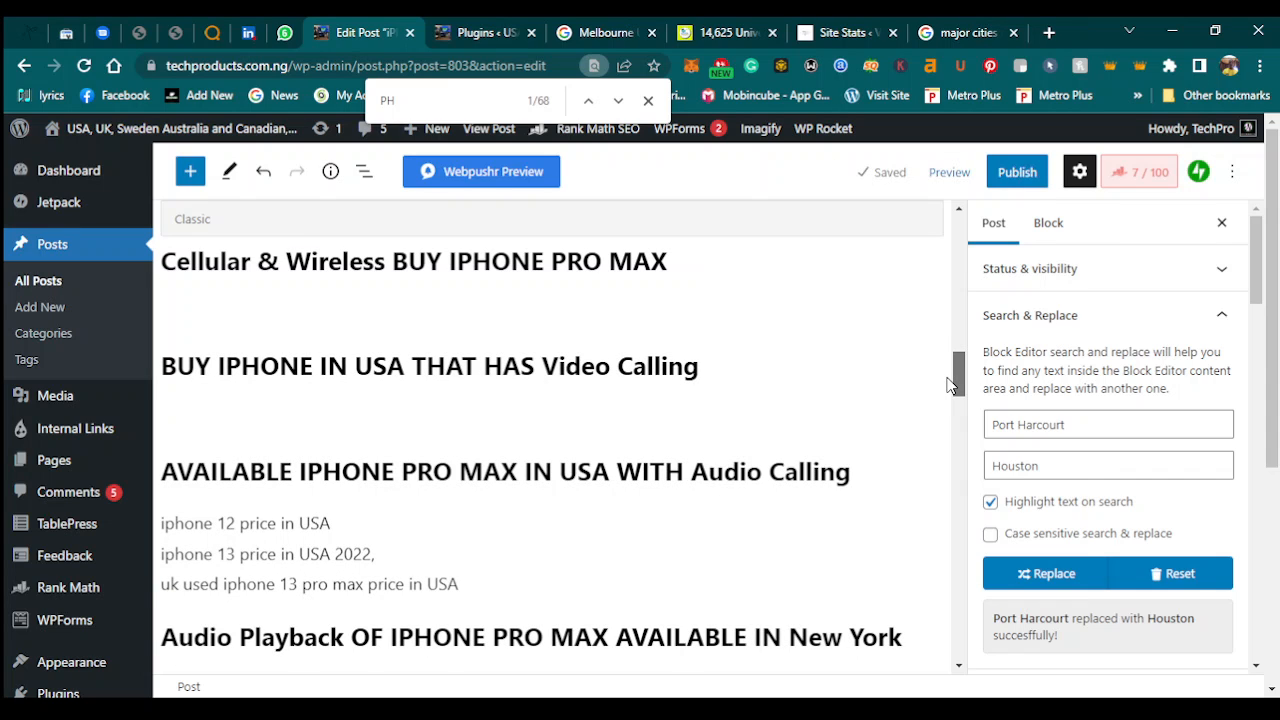
pyautogui.moveTo(950, 385); pyautogui.dragTo(945, 428)
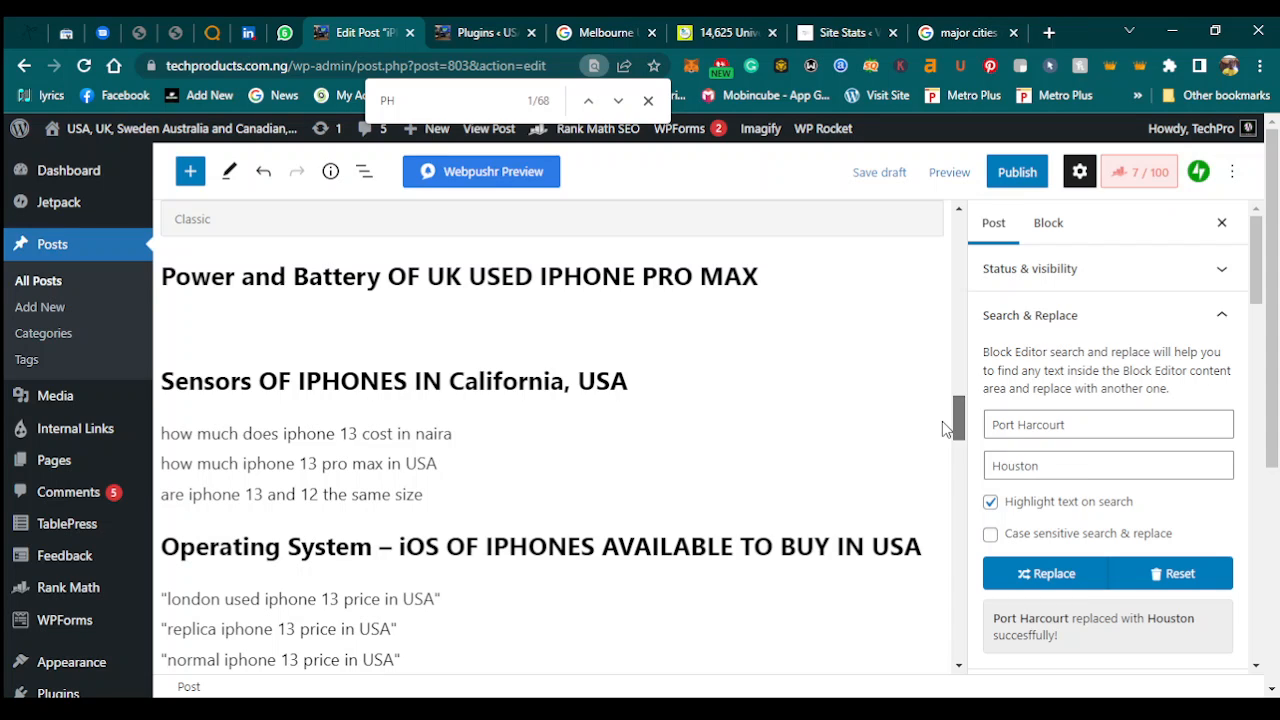
pyautogui.moveTo(945, 428); pyautogui.dragTo(951, 466)
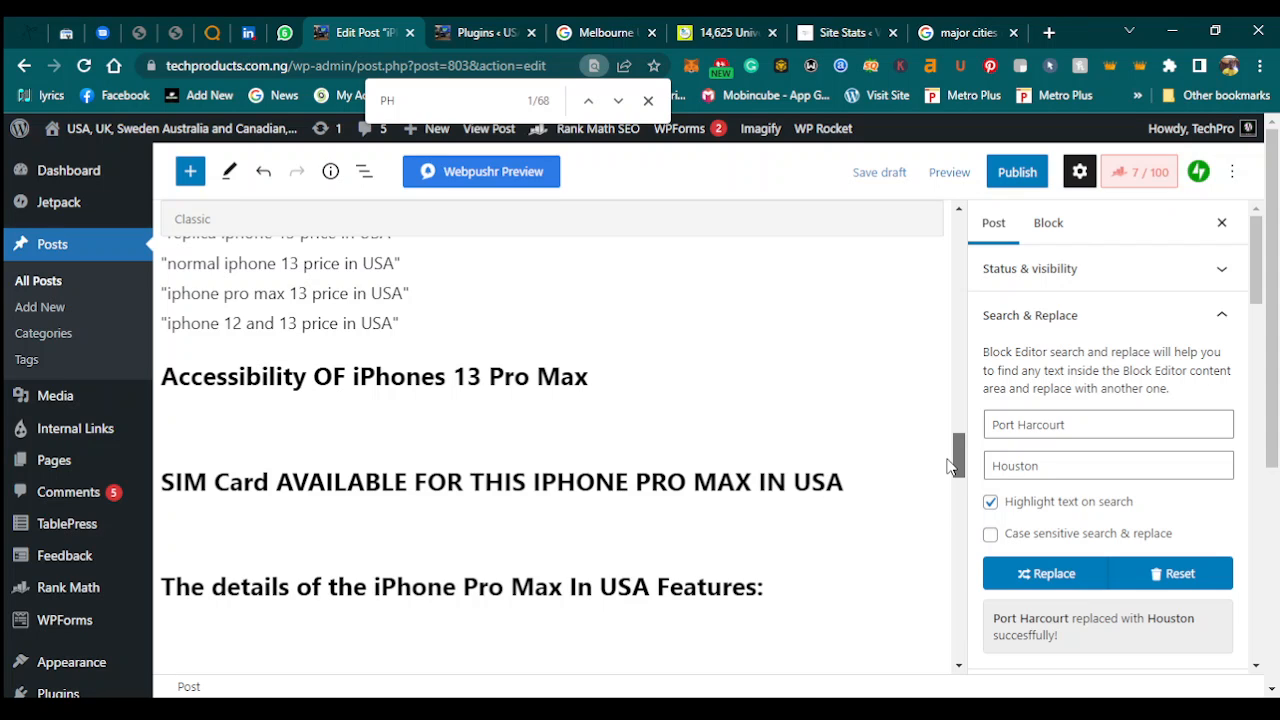
pyautogui.moveTo(949, 465); pyautogui.dragTo(946, 477)
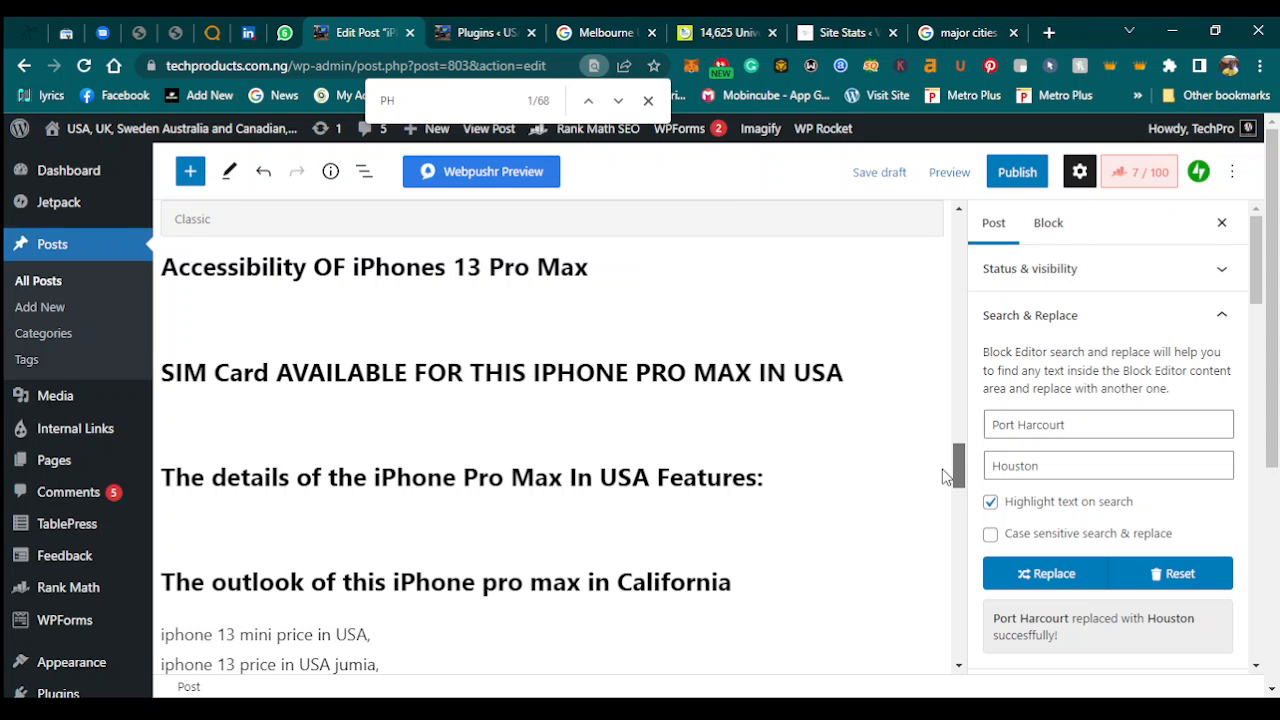
pyautogui.moveTo(943, 476); pyautogui.dragTo(943, 503)
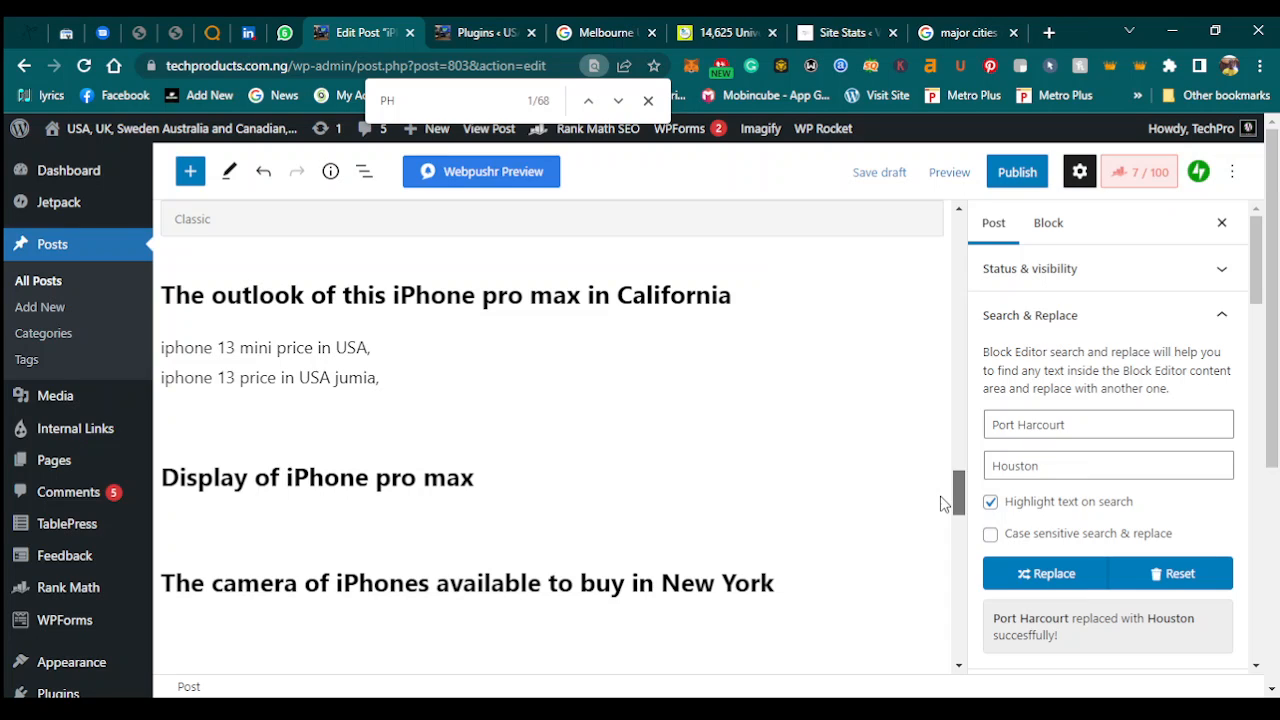
pyautogui.moveTo(940, 503); pyautogui.dragTo(953, 620)
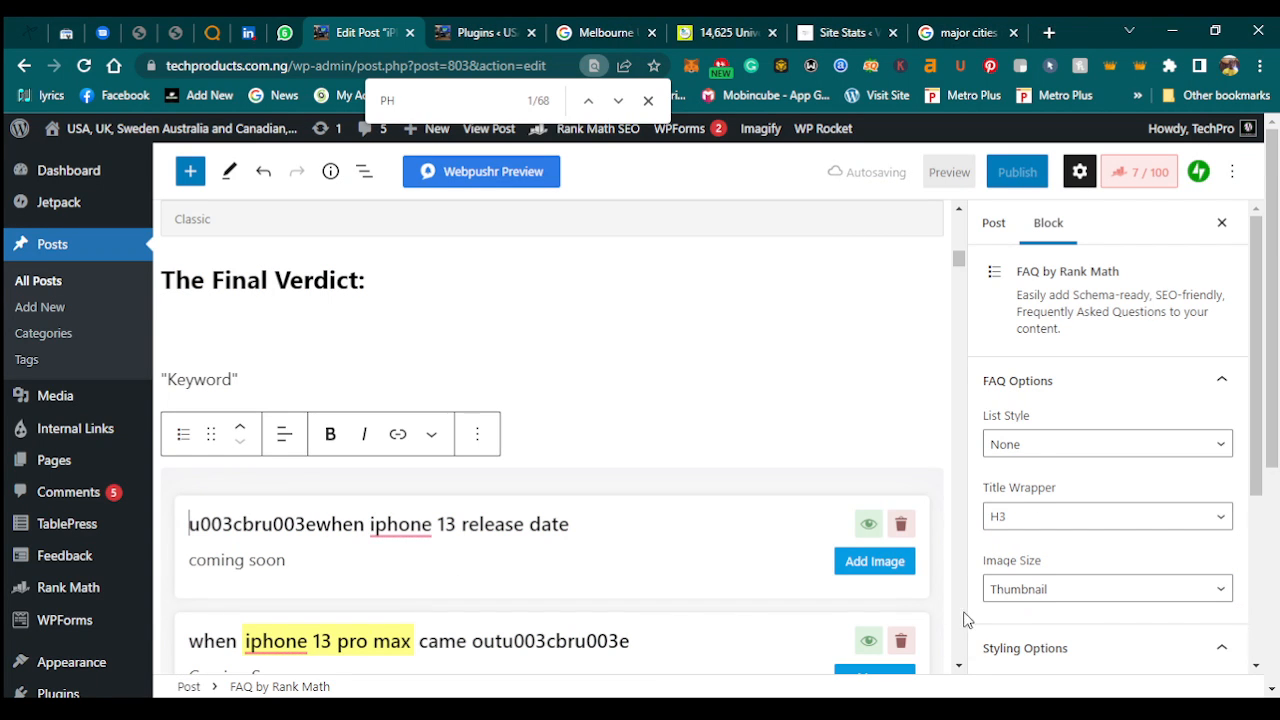
pyautogui.moveTo(958, 259); pyautogui.dragTo(960, 281)
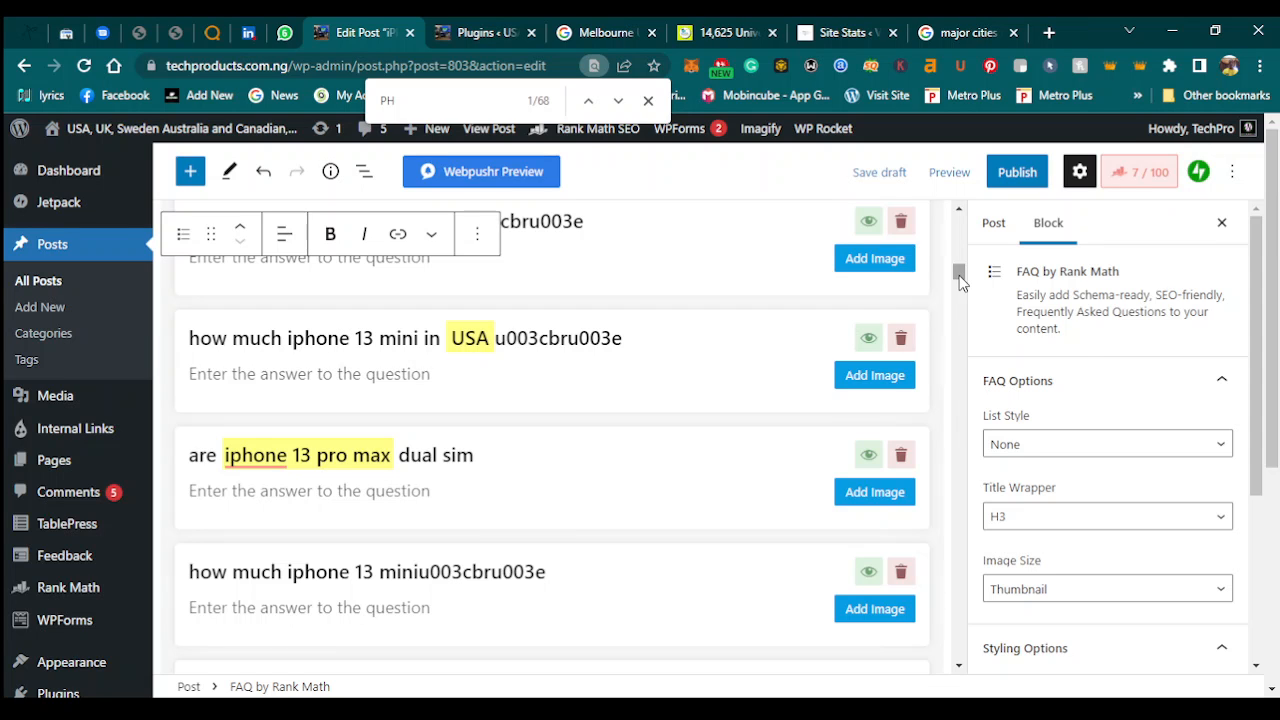
pyautogui.moveTo(960, 280); pyautogui.dragTo(960, 272)
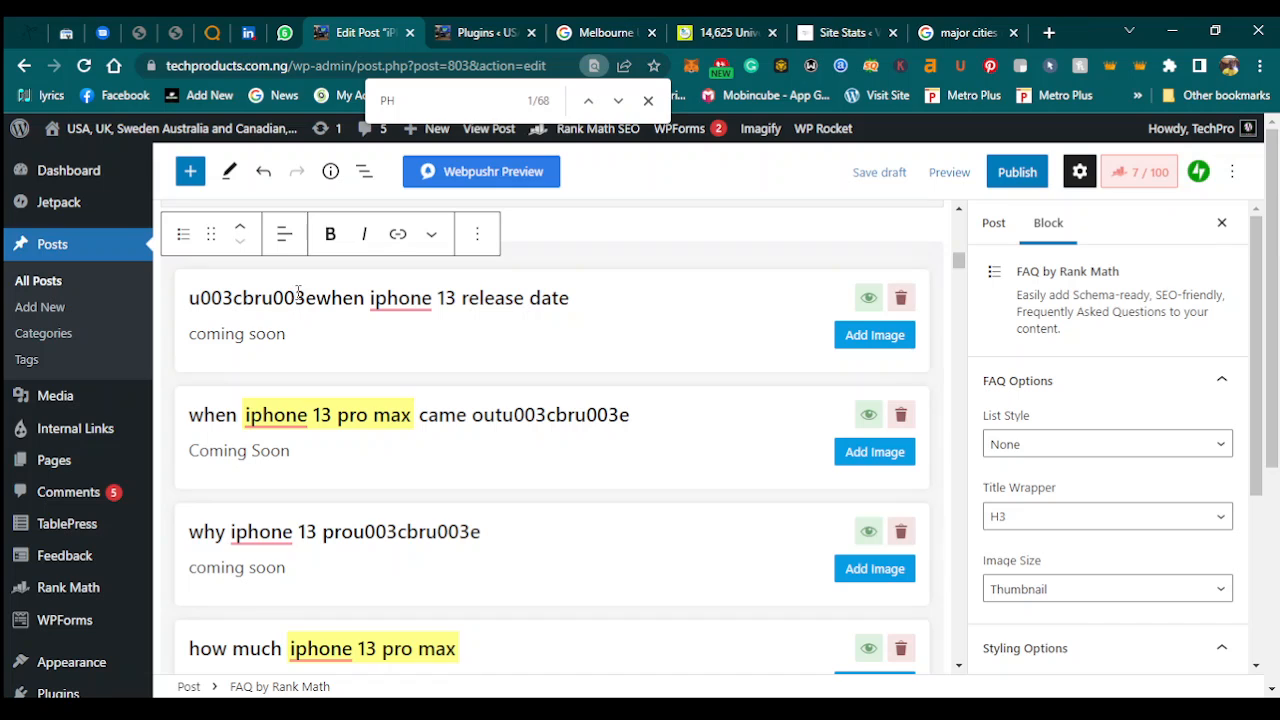
# Delete "u003cbru003e" from the start of the first FAQ question and "outu003cbru003e" from the end of the second.
pyautogui.moveTo(316, 297); pyautogui.dragTo(284, 297)
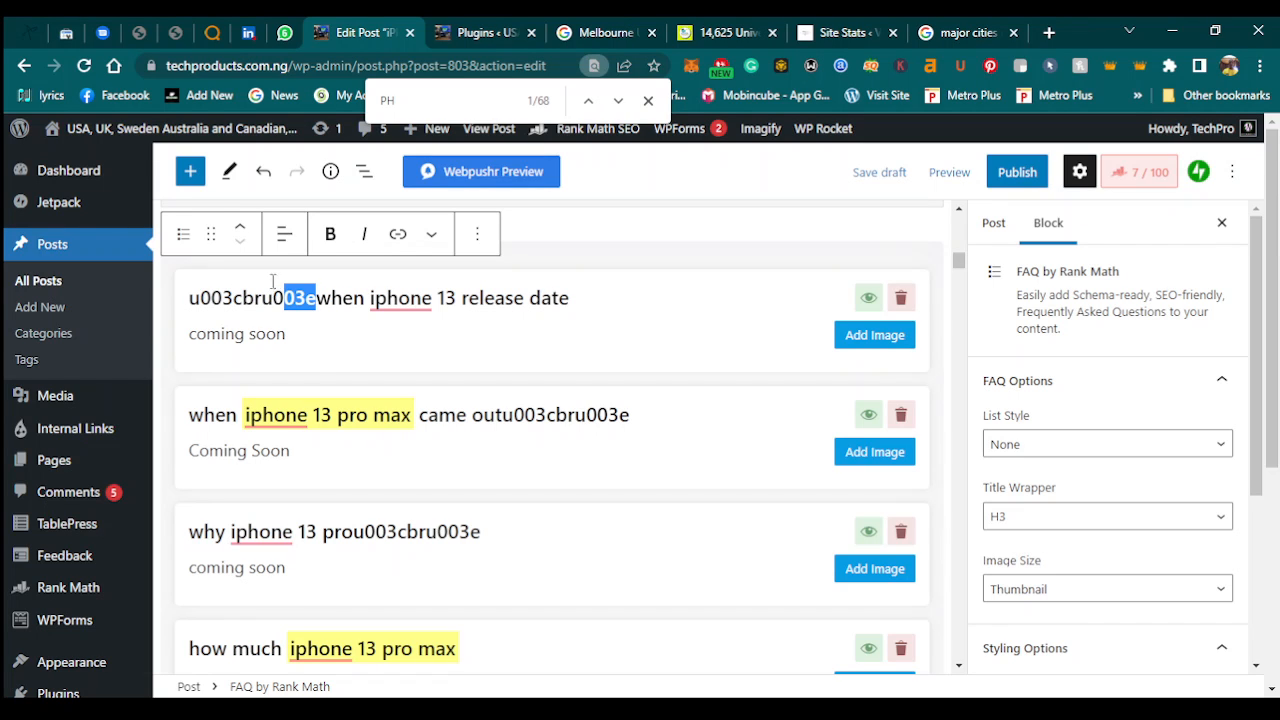
pyautogui.moveTo(204, 290); pyautogui.dragTo(194, 298)
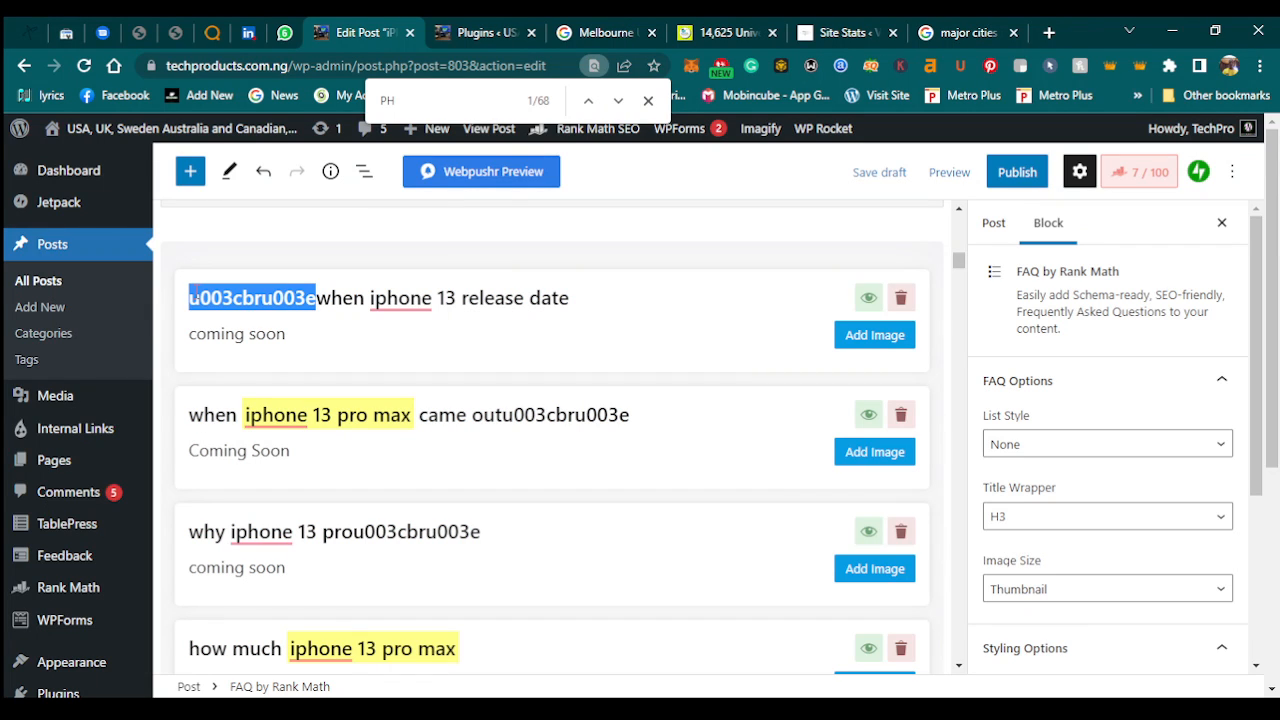
pyautogui.press('BackSpace')
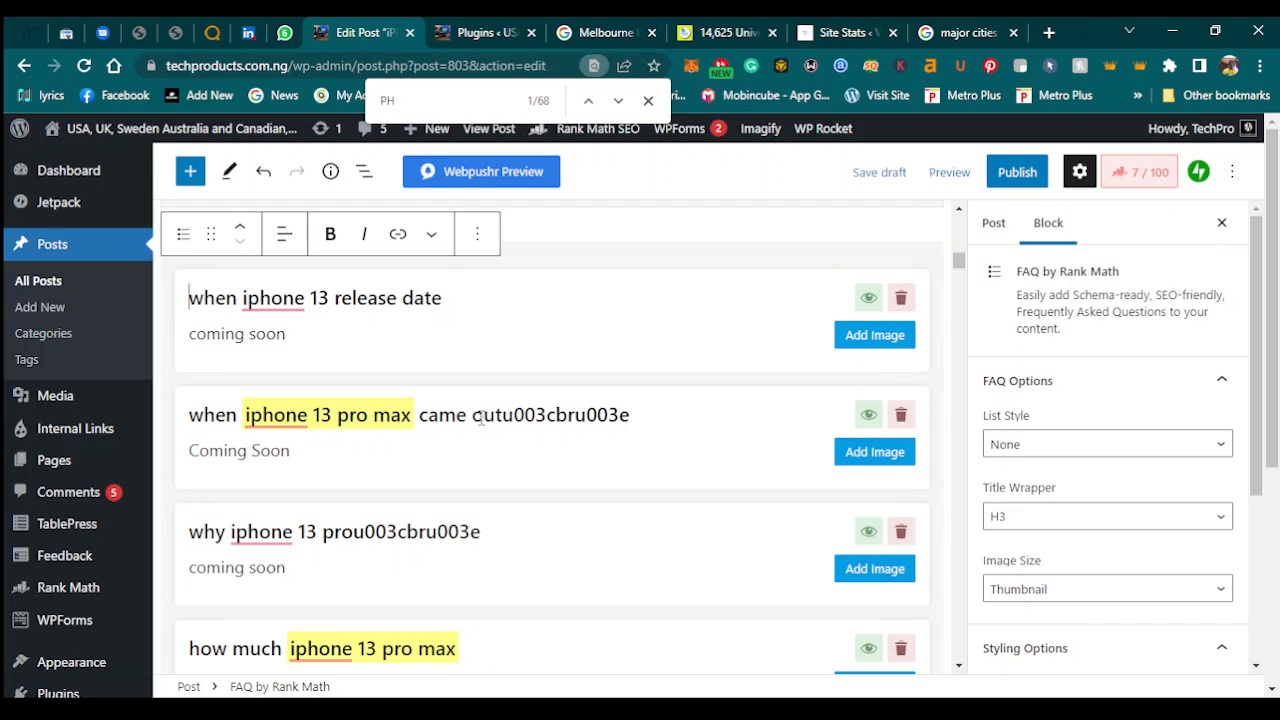
pyautogui.moveTo(472, 414); pyautogui.dragTo(632, 414)
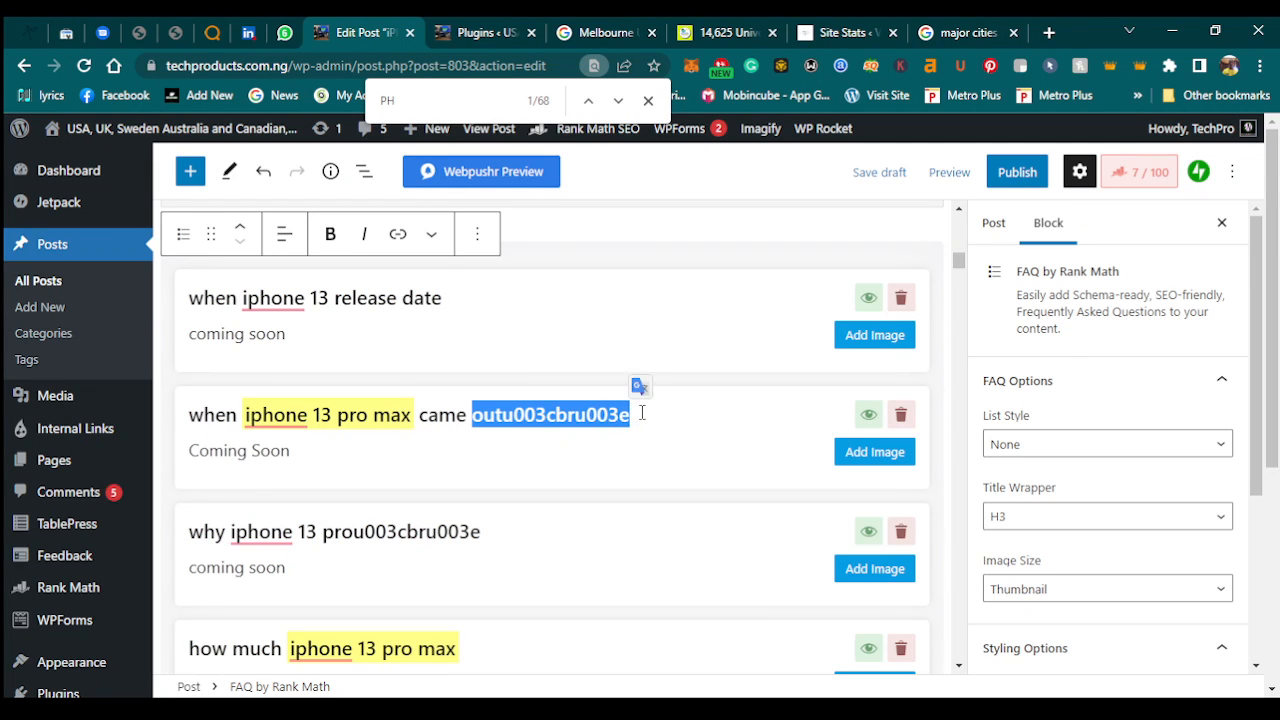
pyautogui.press('BackSpace')
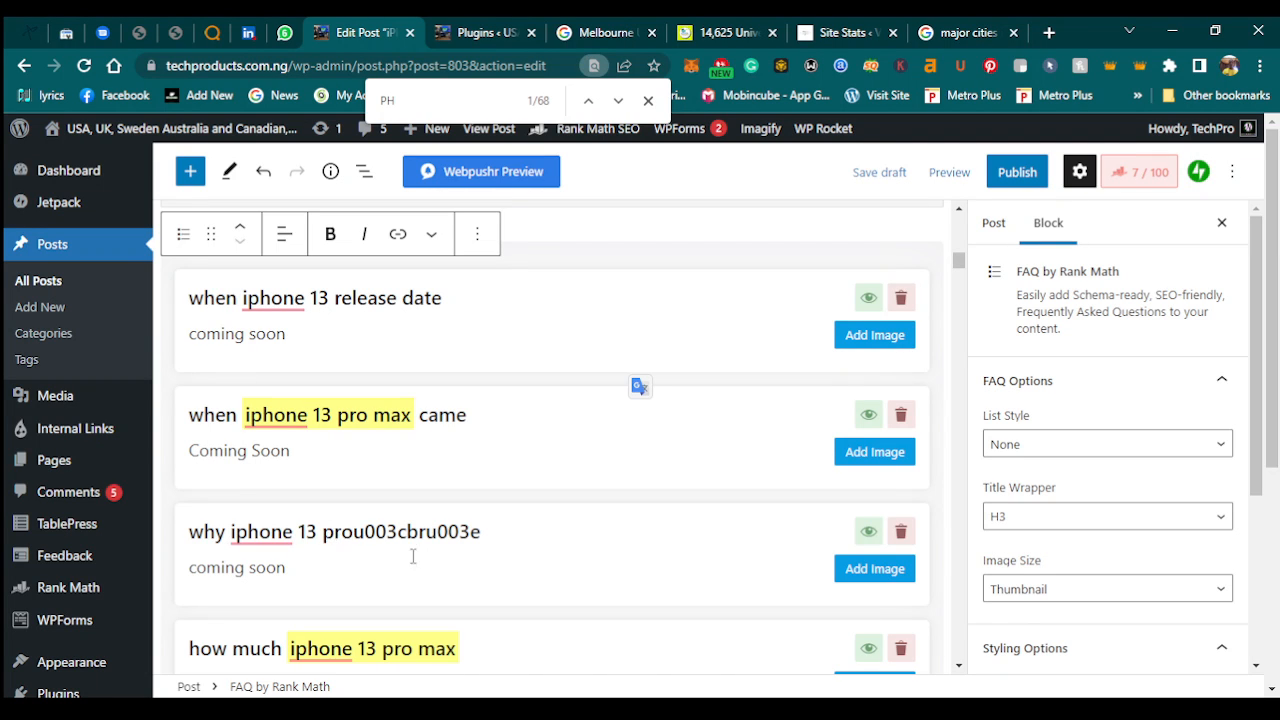
# Delete "prou003cbru003e" from the end of the FAQ question starting with "why iphone 13".
pyautogui.click(494, 531)
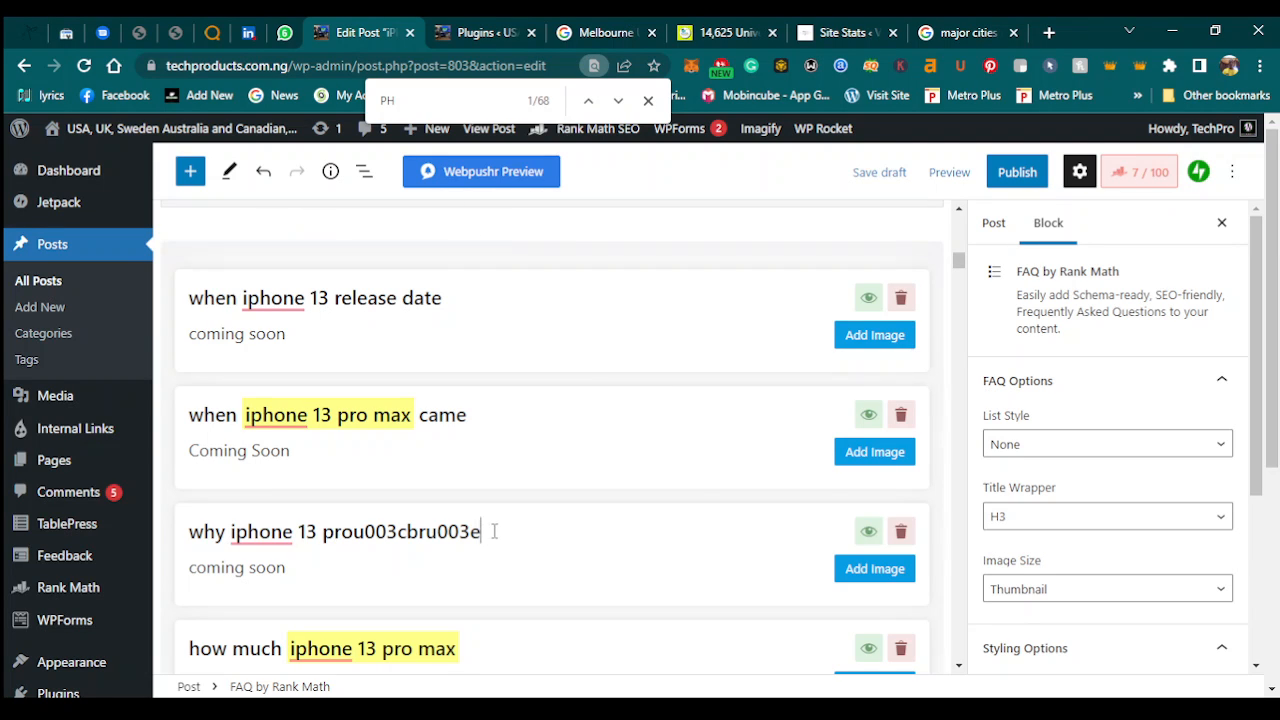
pyautogui.keyDown('shift'); pyautogui.click(398, 533); pyautogui.keyUp('shift')
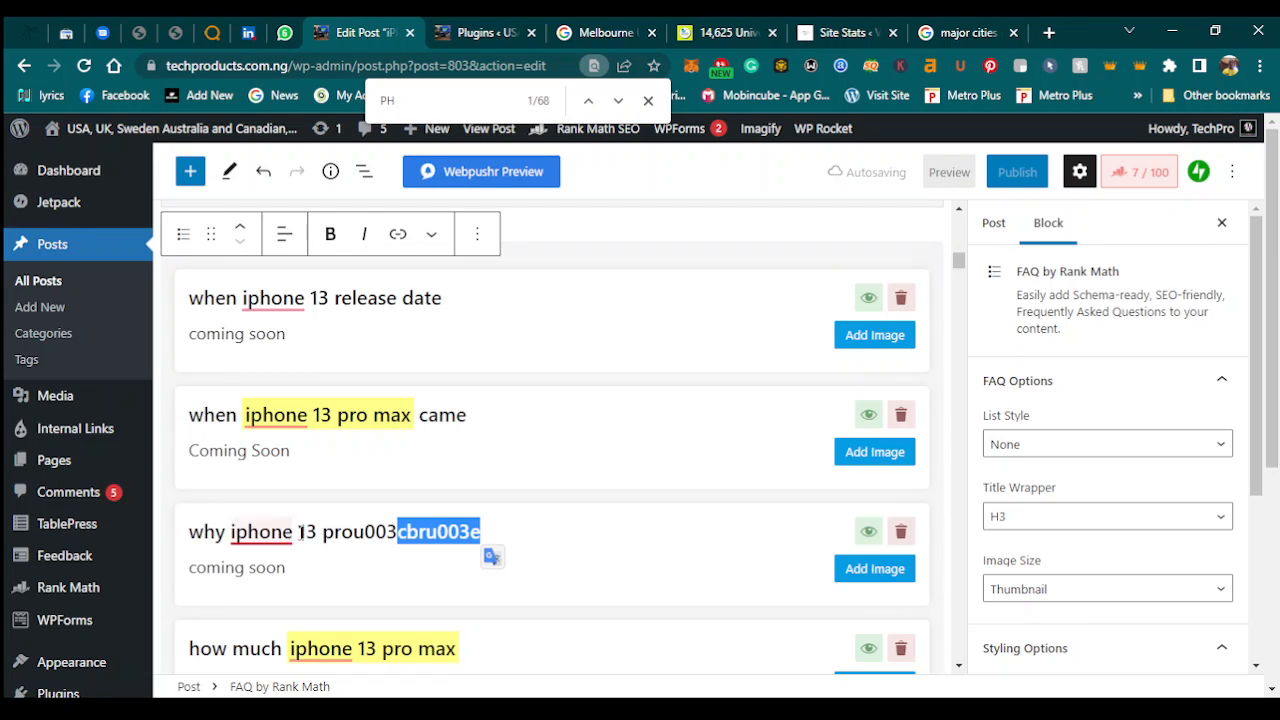
pyautogui.click(333, 532)
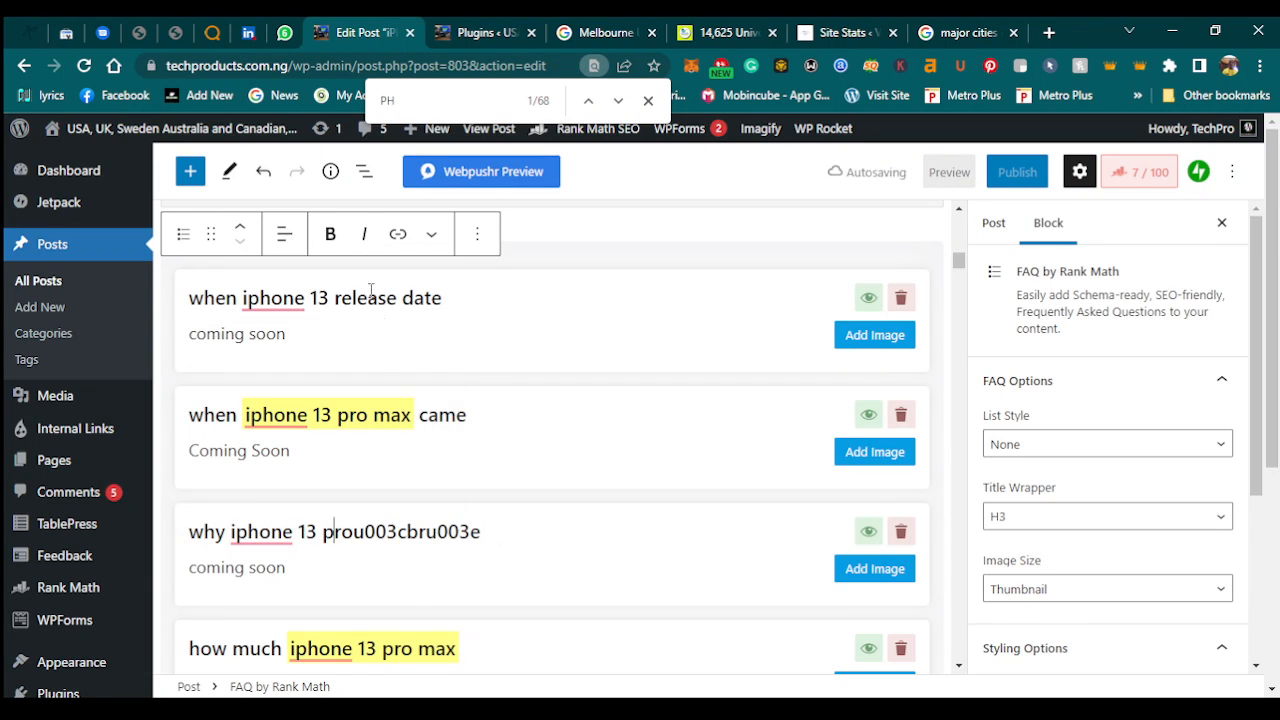
pyautogui.click(327, 520)
pyautogui.moveTo(327, 520); pyautogui.dragTo(498, 536)
pyautogui.press('BackSpace')
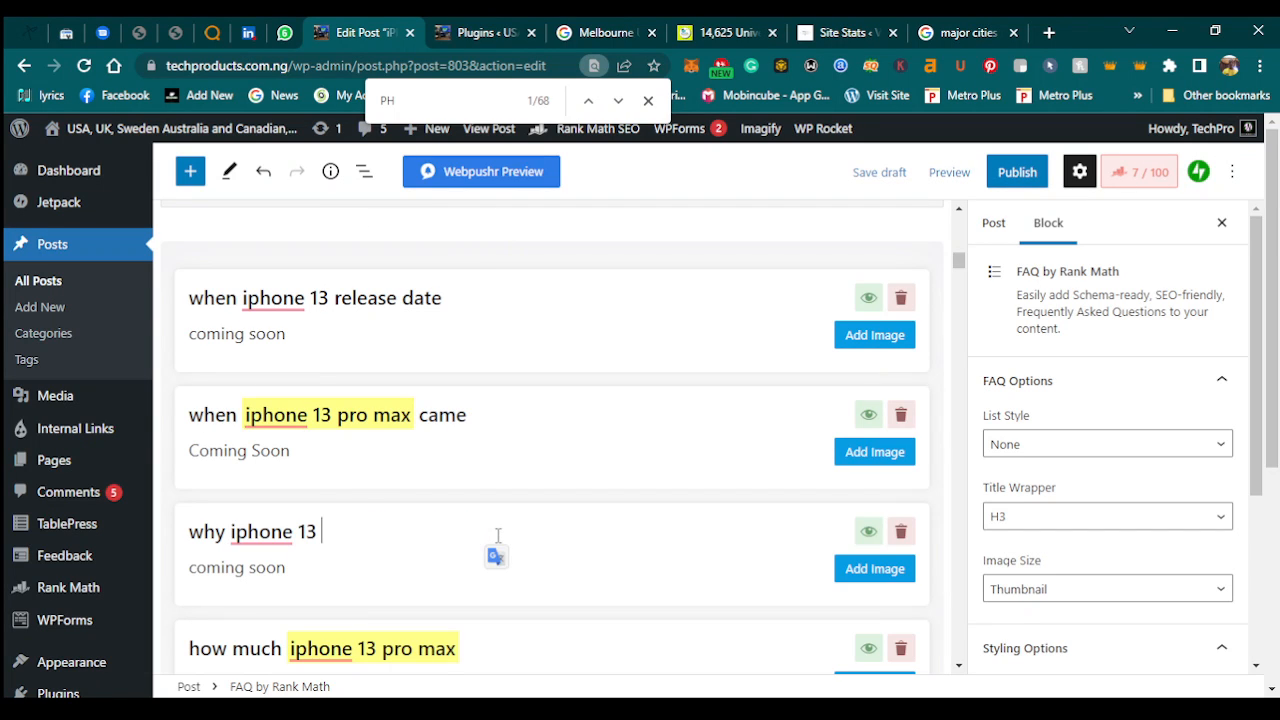
pyautogui.click(869, 300)
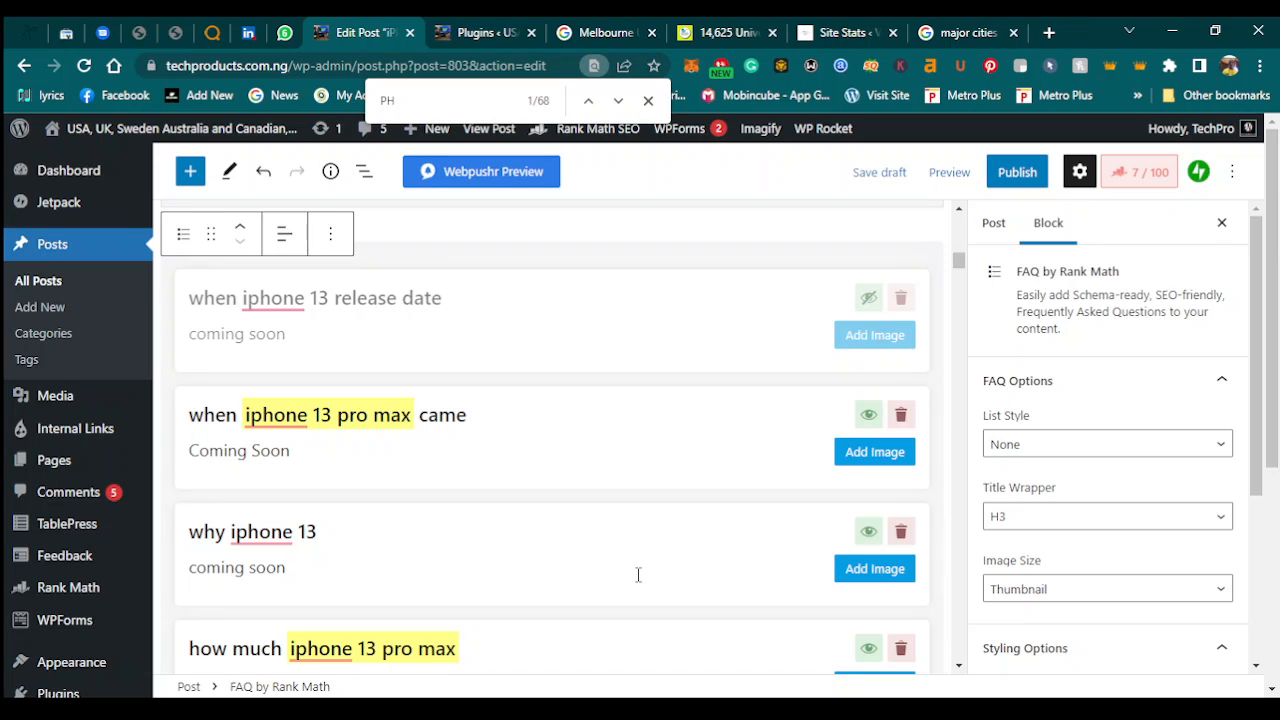
pyautogui.press('Down')
pyautogui.press('Down')
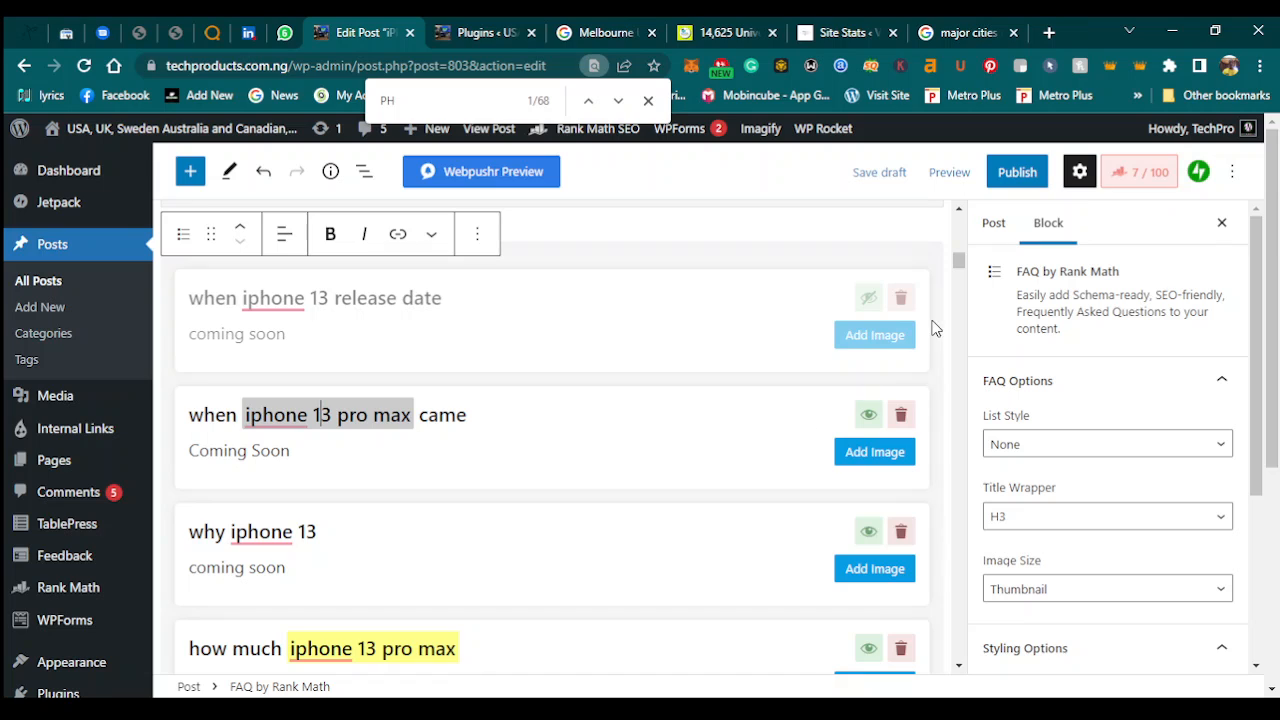
pyautogui.click(866, 299)
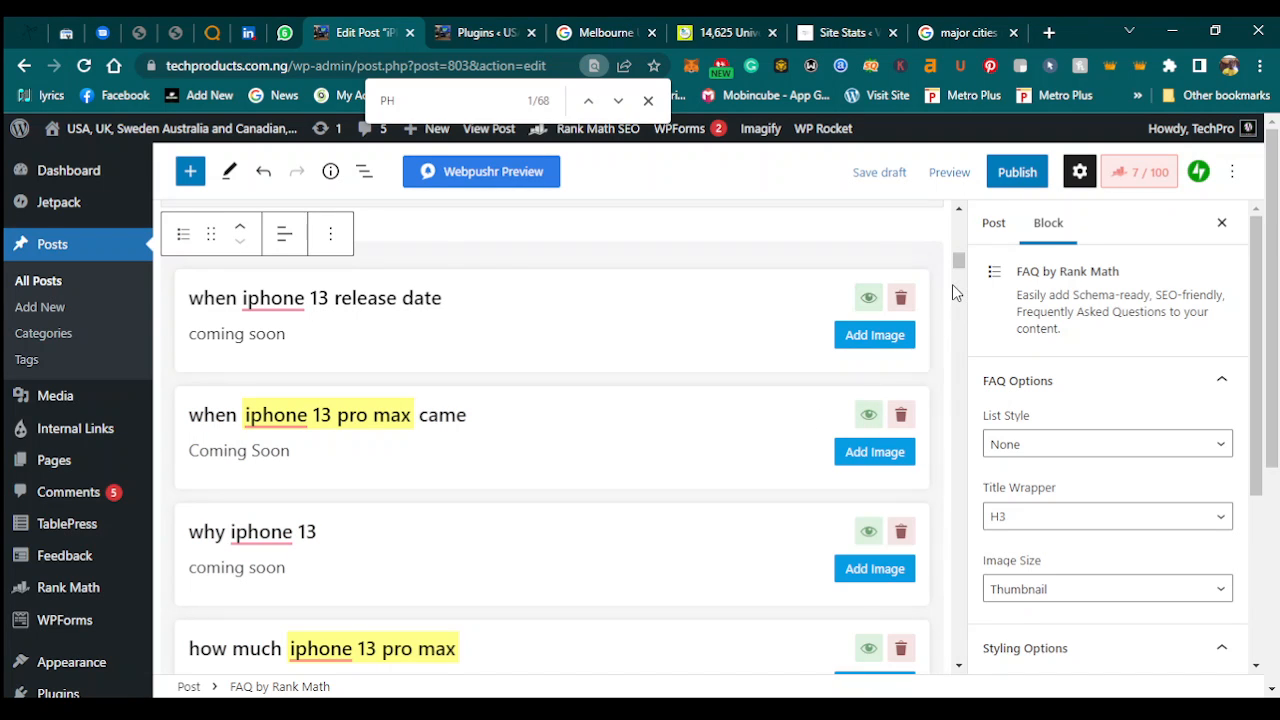
# Delete "u003cbru003eu003cbru003e" from the end of the FAQ question "which iphone 13 color is best".
pyautogui.press('Down')
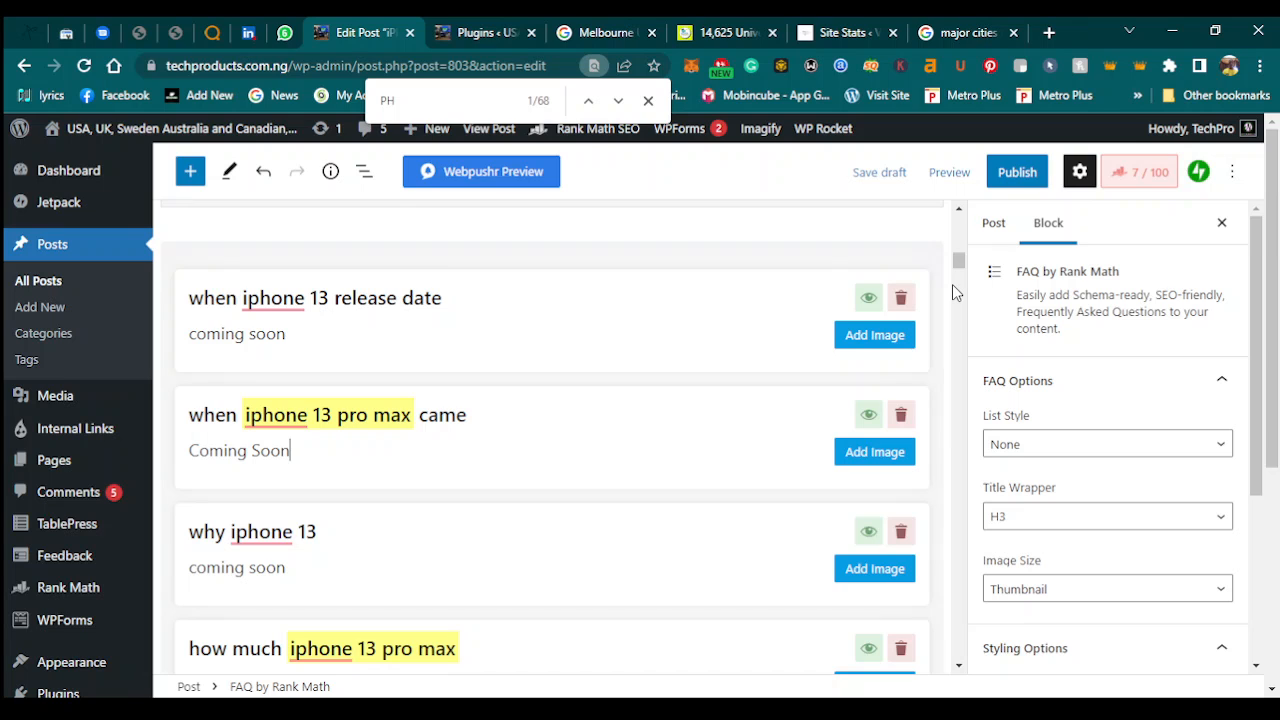
pyautogui.press('Down')
pyautogui.scroll(-1, 958, 265)
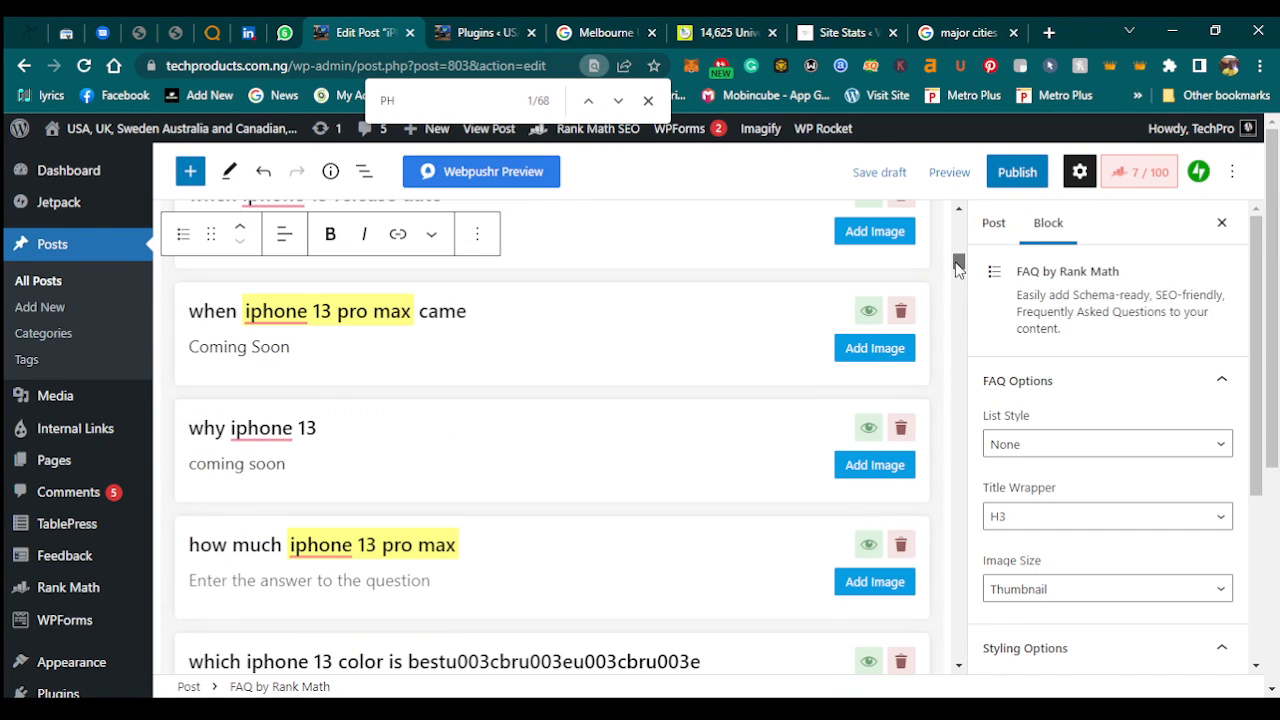
pyautogui.scroll(-3, 958, 265)
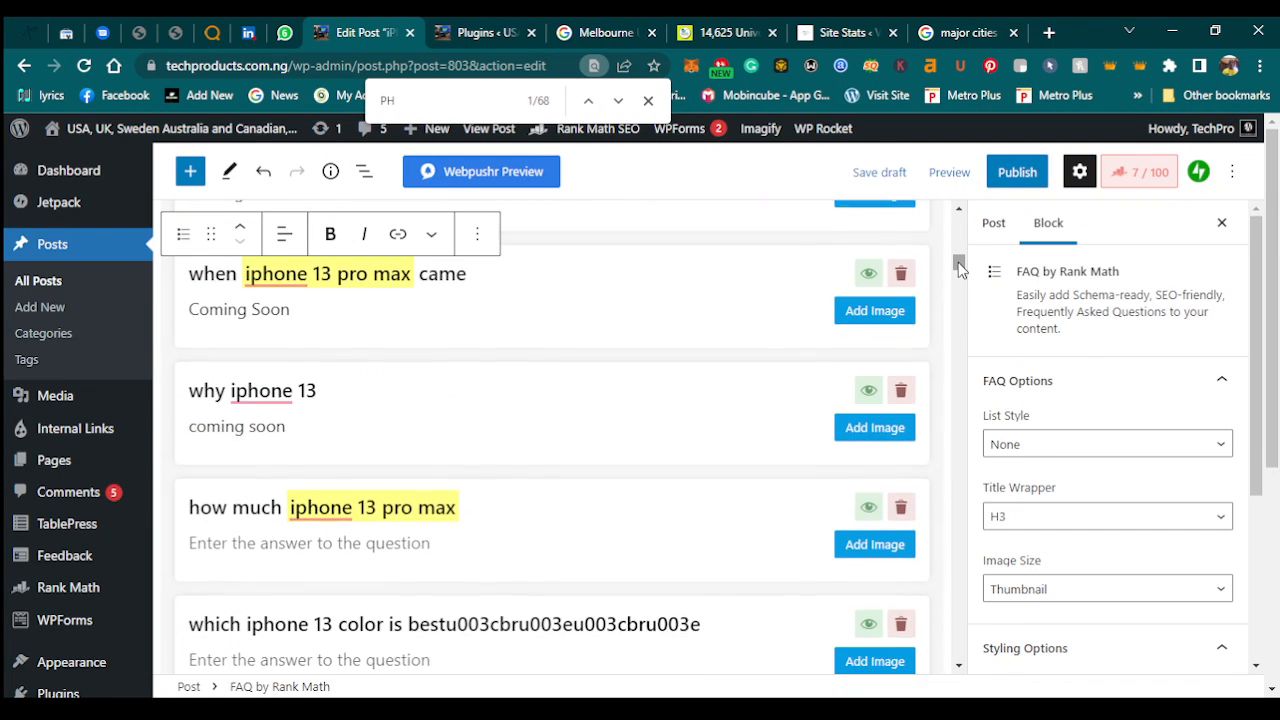
pyautogui.moveTo(958, 264); pyautogui.dragTo(958, 264)
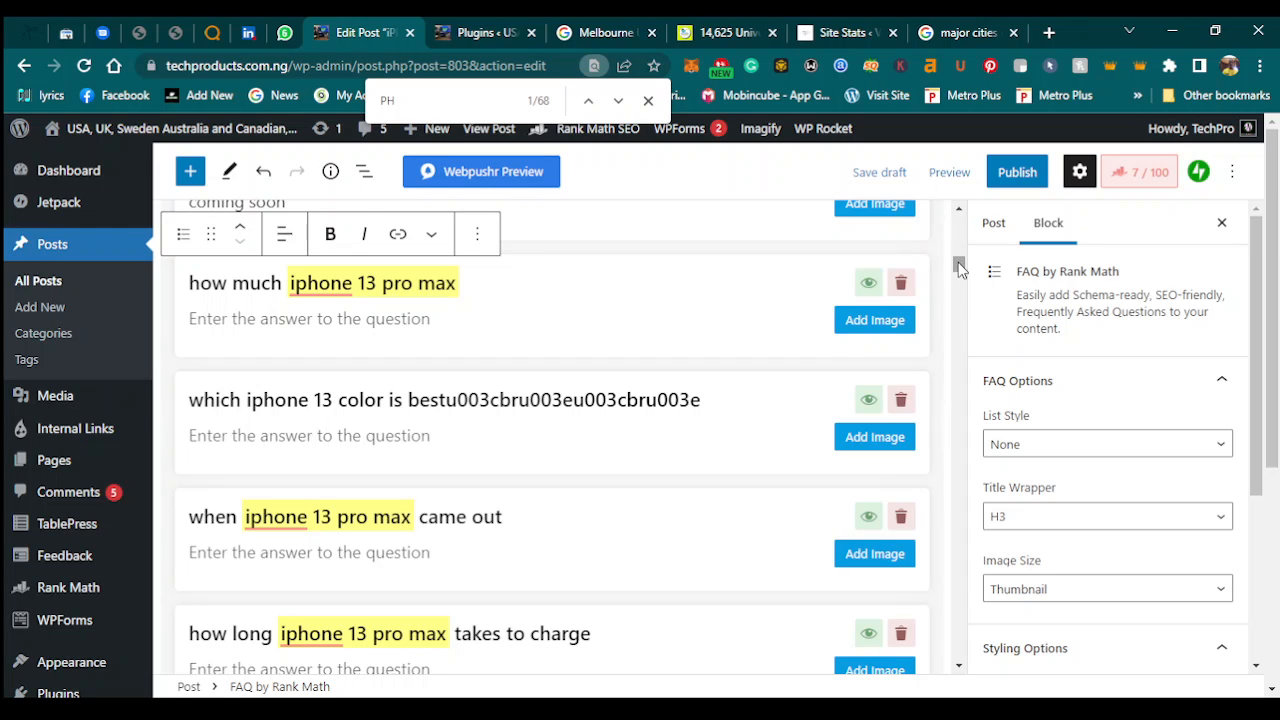
pyautogui.scroll(-1, 958, 265)
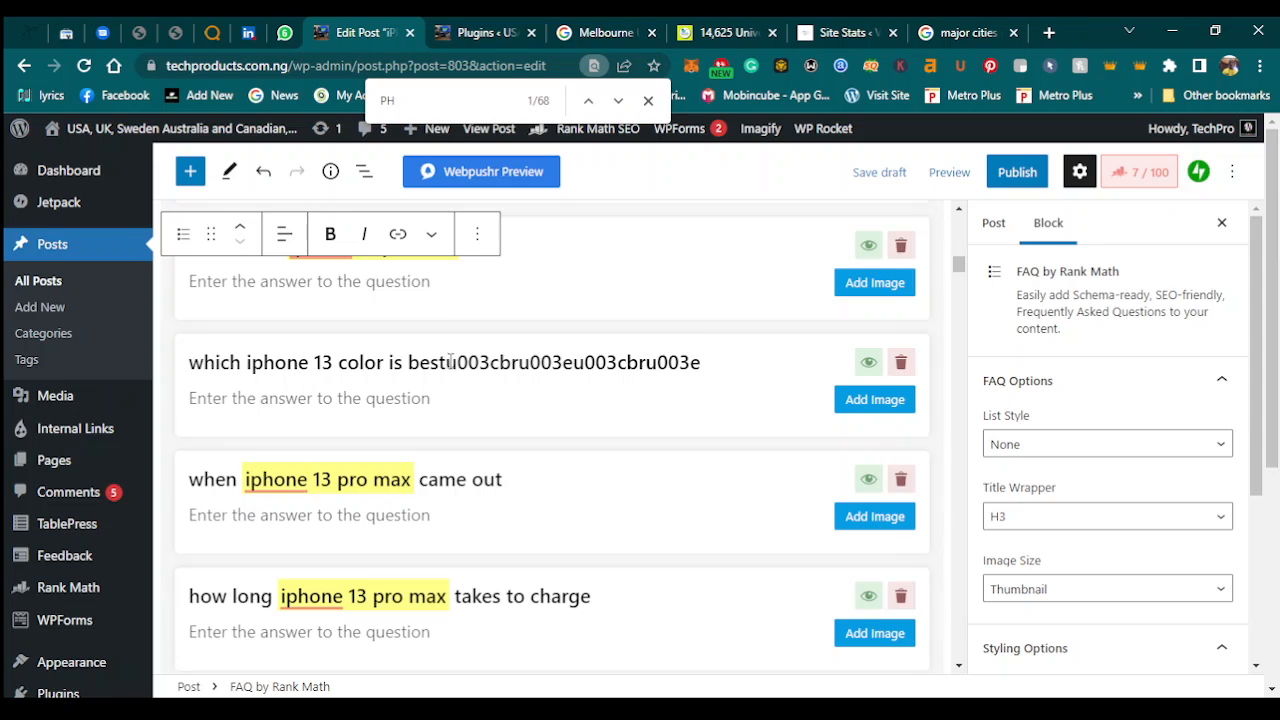
pyautogui.moveTo(450, 362); pyautogui.dragTo(738, 363)
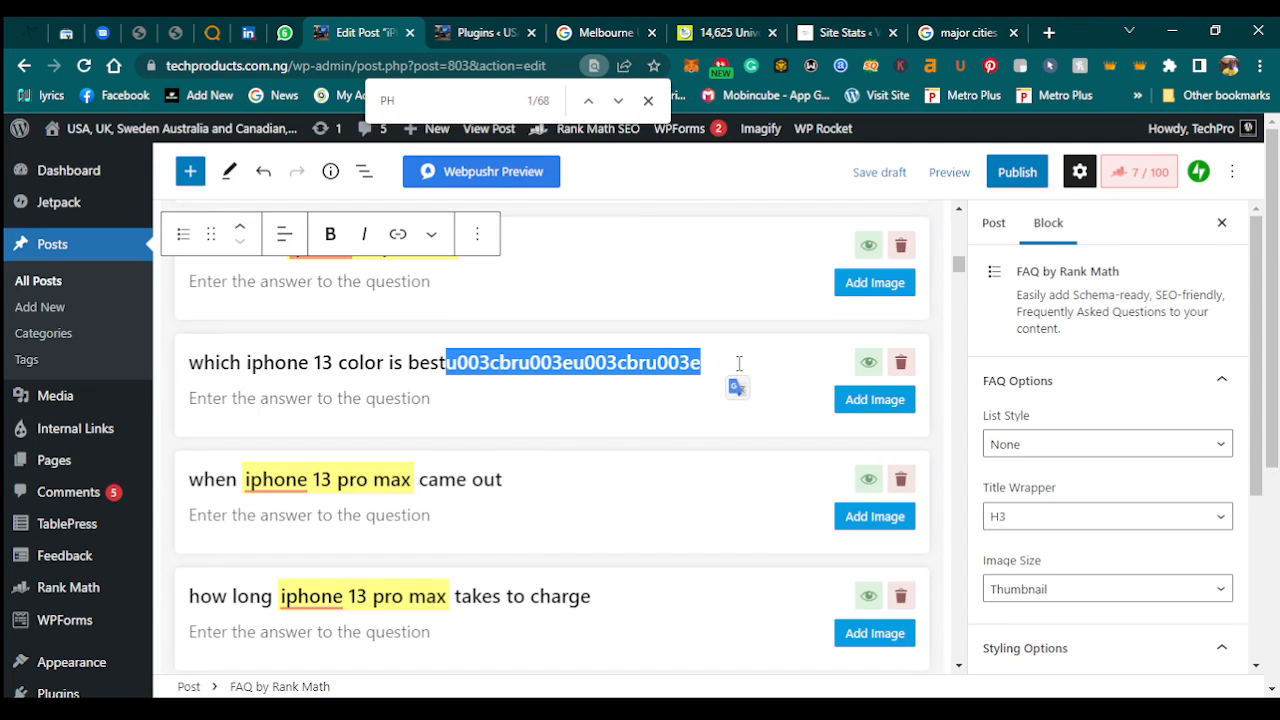
pyautogui.press('BackSpace')
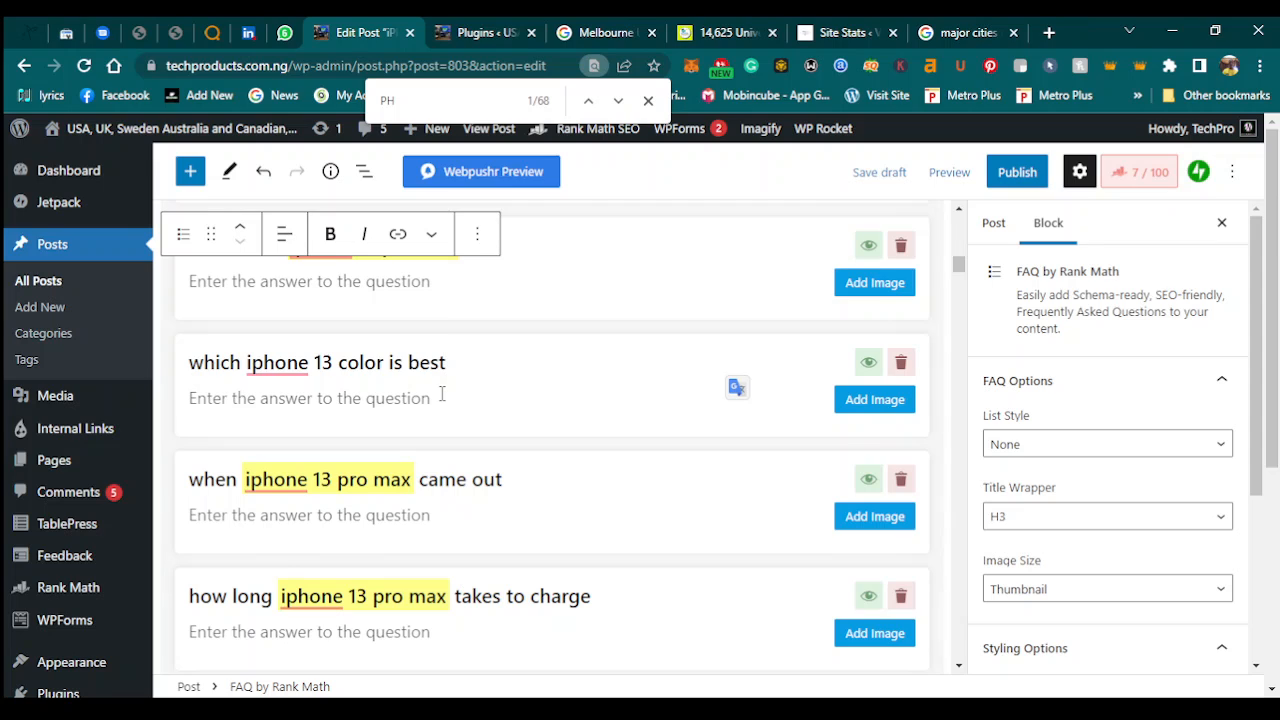
# Delete the trailing "u003cbru003e" from the FAQ question "how long iphone 13 pro max".
pyautogui.press('Down')
pyautogui.press('Down')
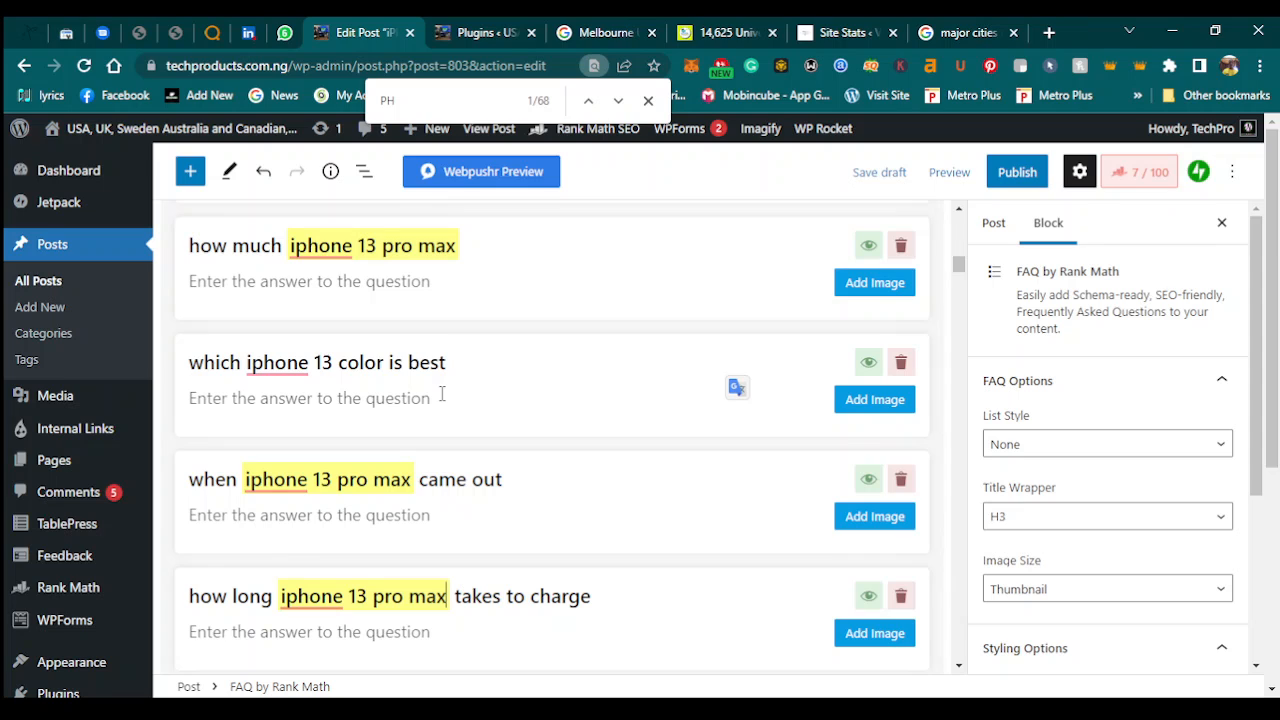
pyautogui.scroll(-3, 444, 400)
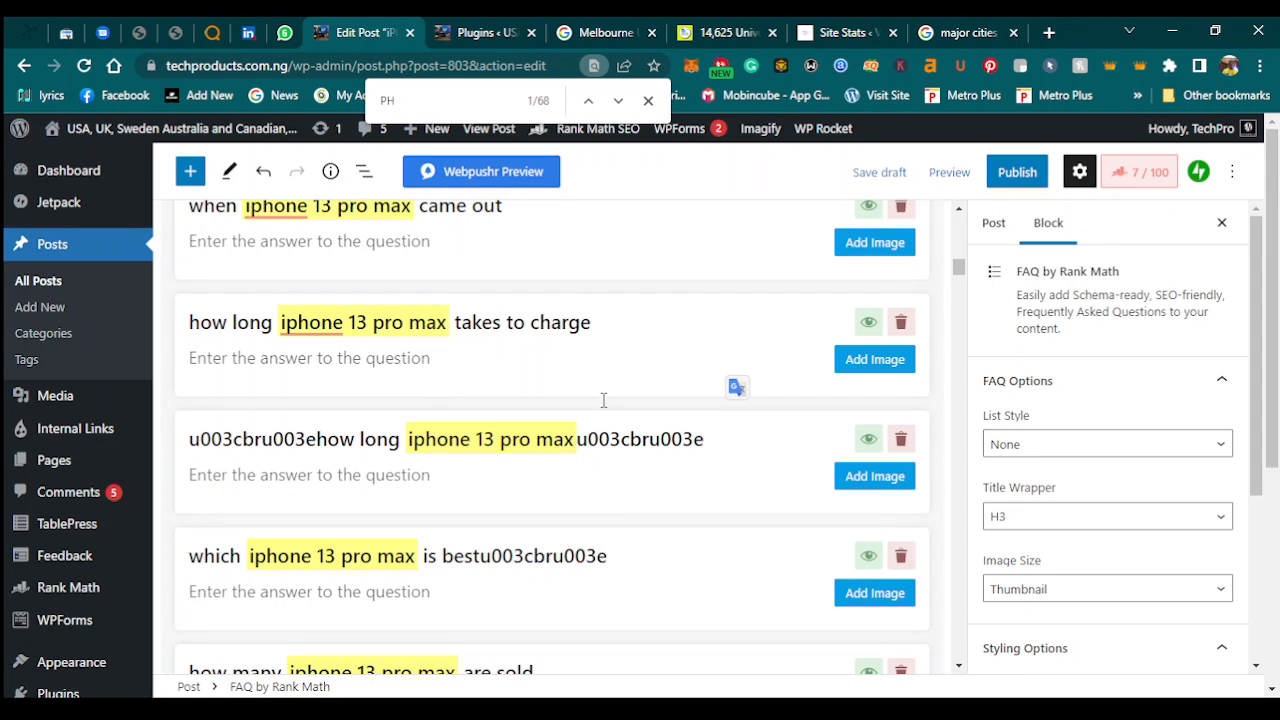
pyautogui.click(714, 441)
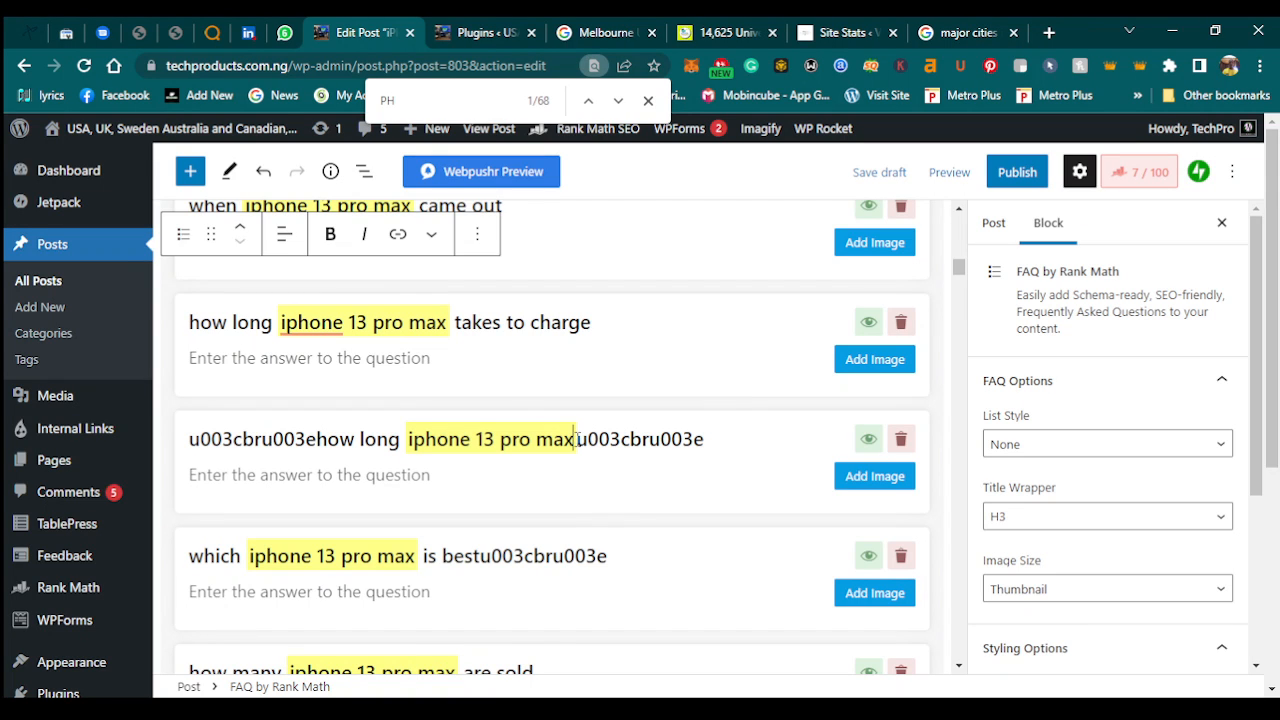
pyautogui.moveTo(576, 438); pyautogui.dragTo(716, 441)
pyautogui.press('BackSpace')
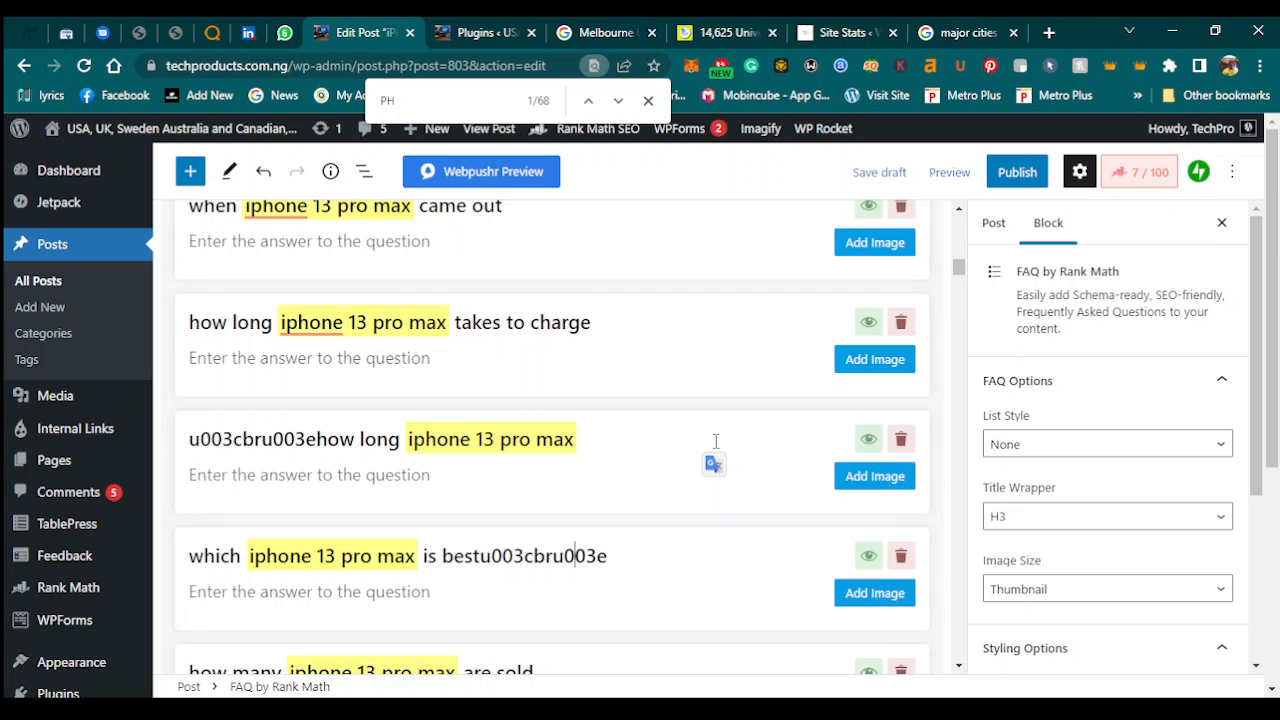
# Delete the trailing "u003cbru003e" from the FAQ question "which iphone 13 pro max is best".
pyautogui.click(480, 557)
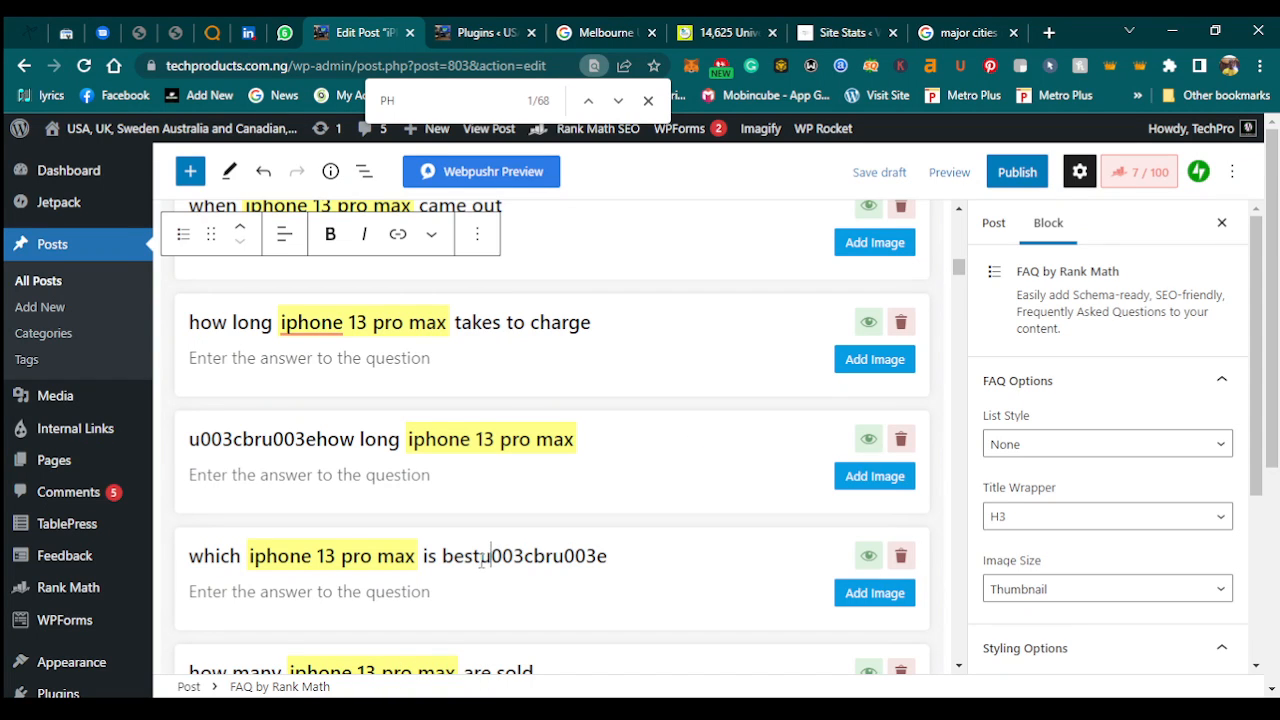
pyautogui.moveTo(480, 557); pyautogui.dragTo(513, 557)
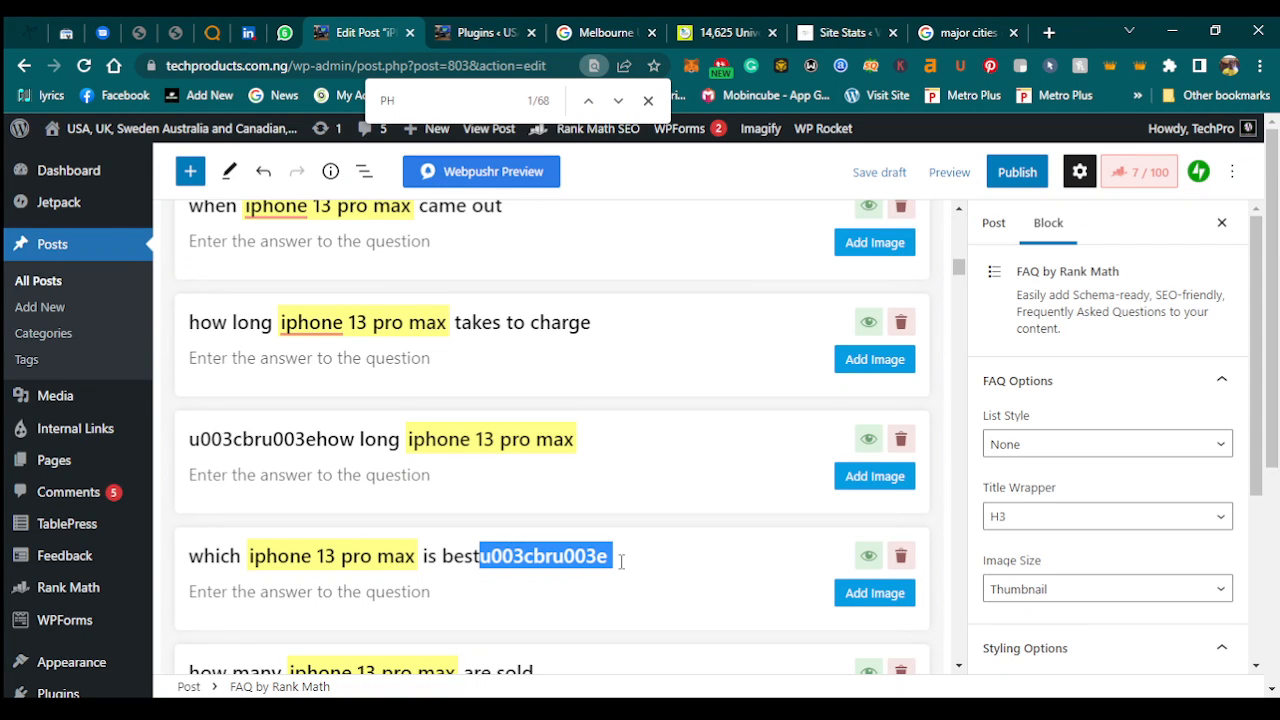
pyautogui.press('Home')
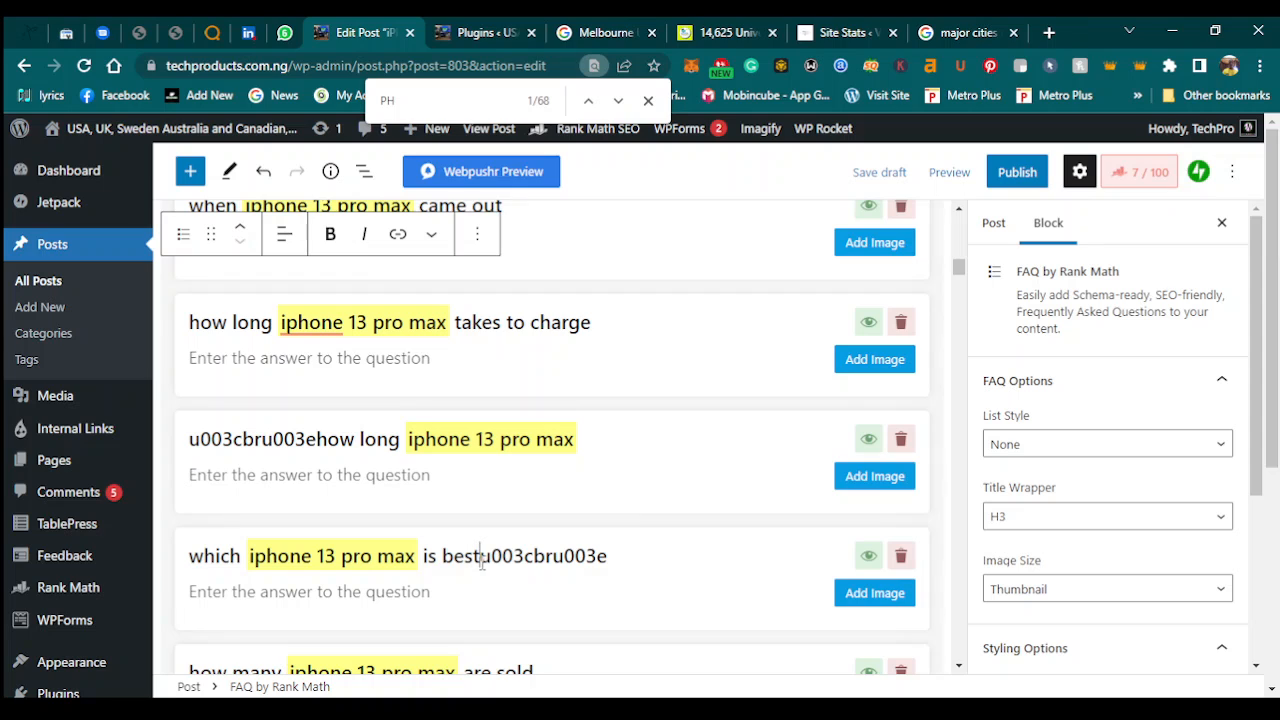
pyautogui.moveTo(479, 563); pyautogui.dragTo(626, 569)
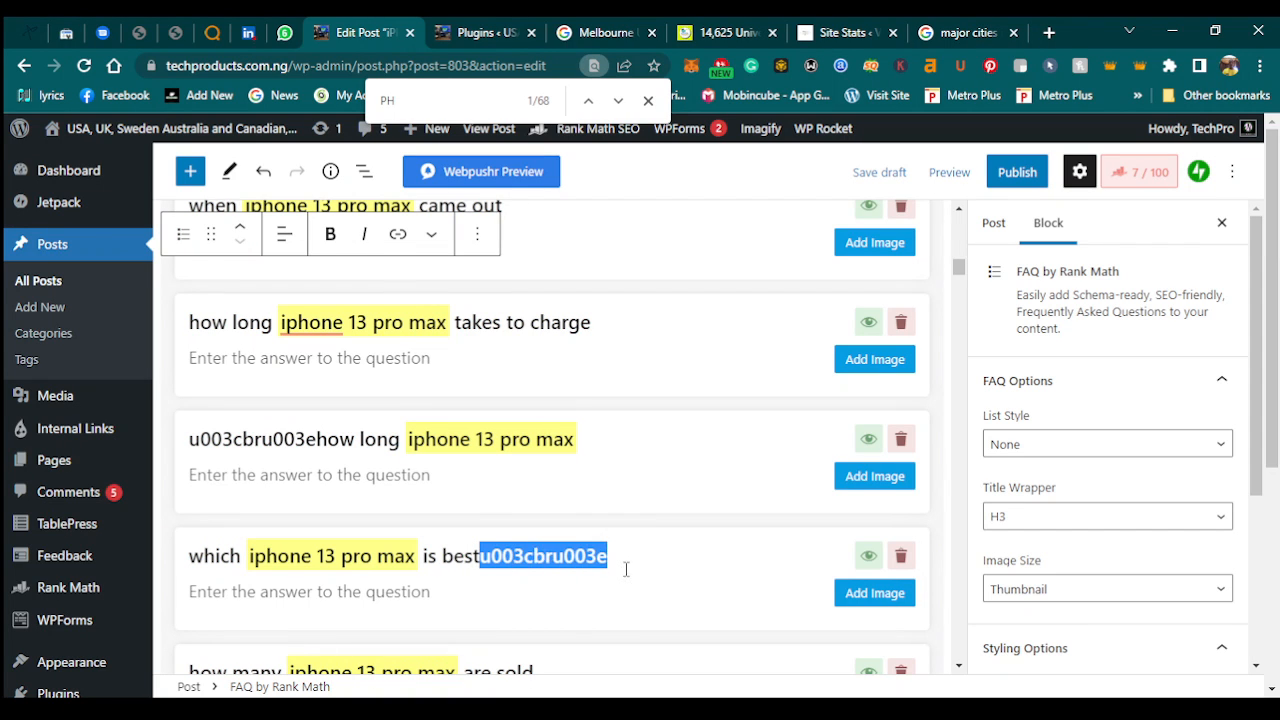
pyautogui.press('BackSpace')
pyautogui.click(623, 580)
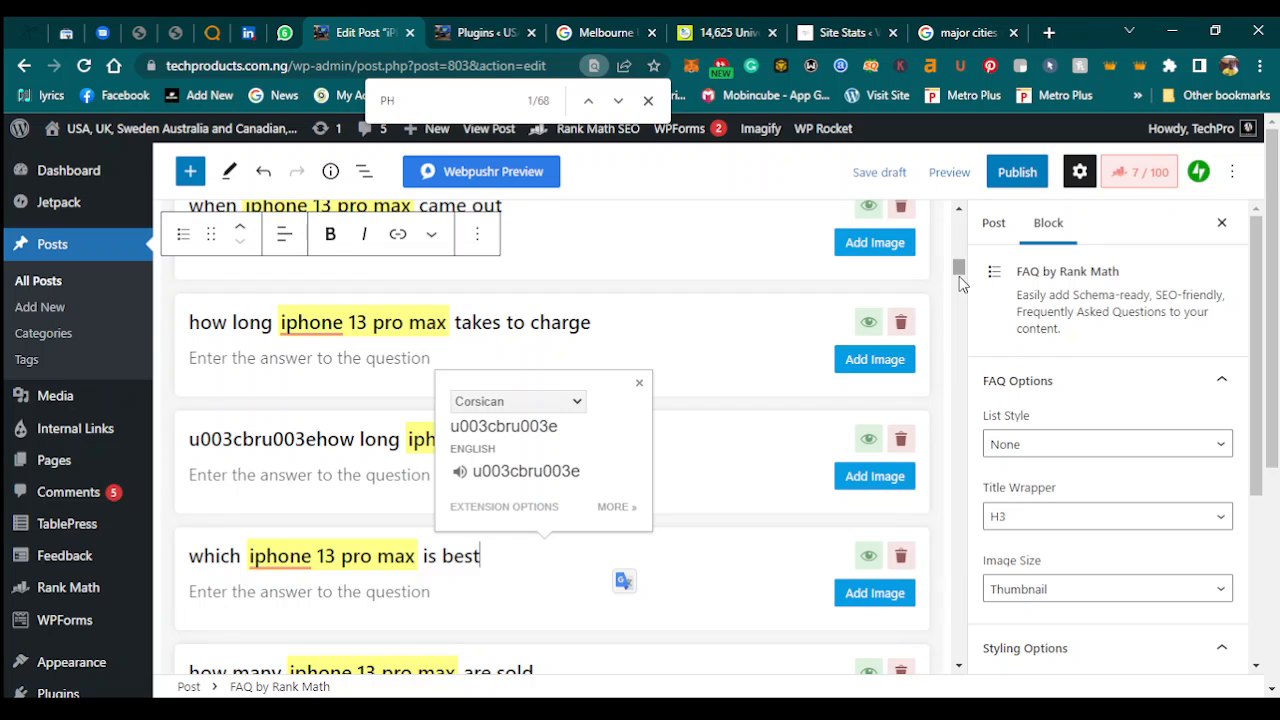
# Copy "u003cbru003e" from the question "what iphone 13 color should i get" and try replacing it with nothing throughout the post, with case sensitivity off.
pyautogui.moveTo(959, 266); pyautogui.dragTo(959, 273)
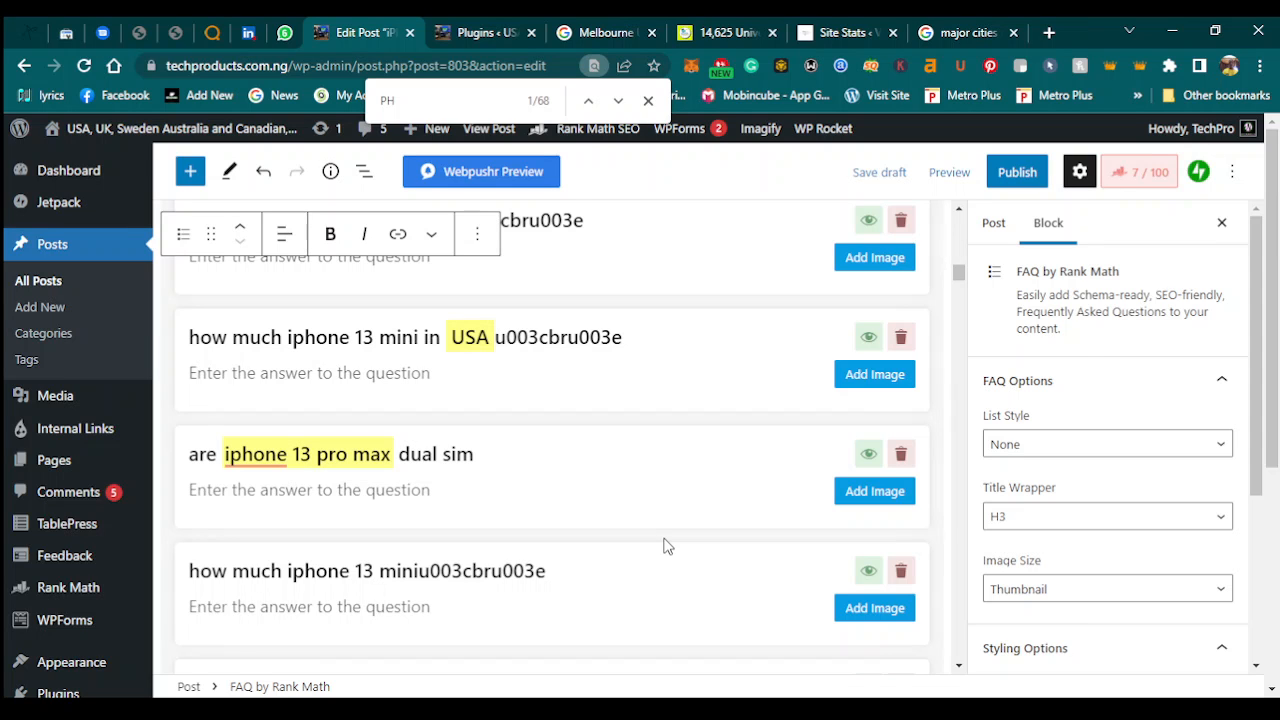
pyautogui.moveTo(959, 275); pyautogui.dragTo(996, 648)
pyautogui.click(534, 462)
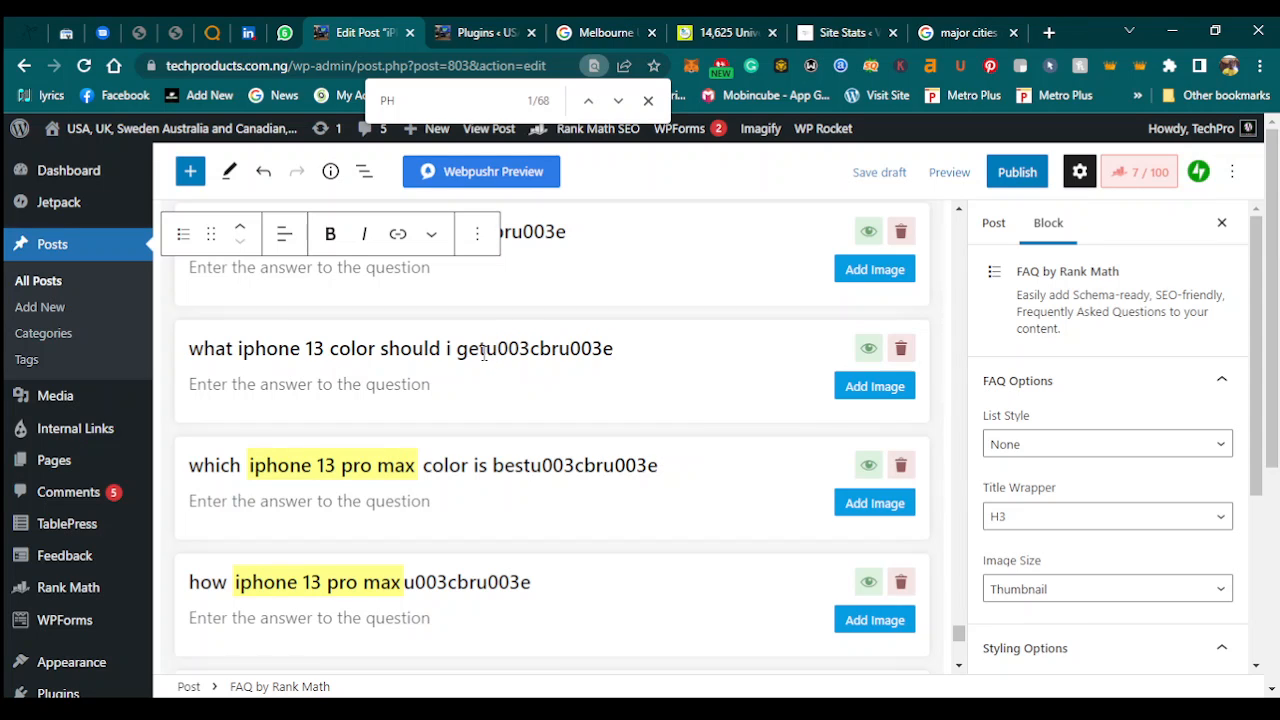
pyautogui.moveTo(486, 350); pyautogui.dragTo(622, 360)
pyautogui.hotkey('ctrl', 'c')
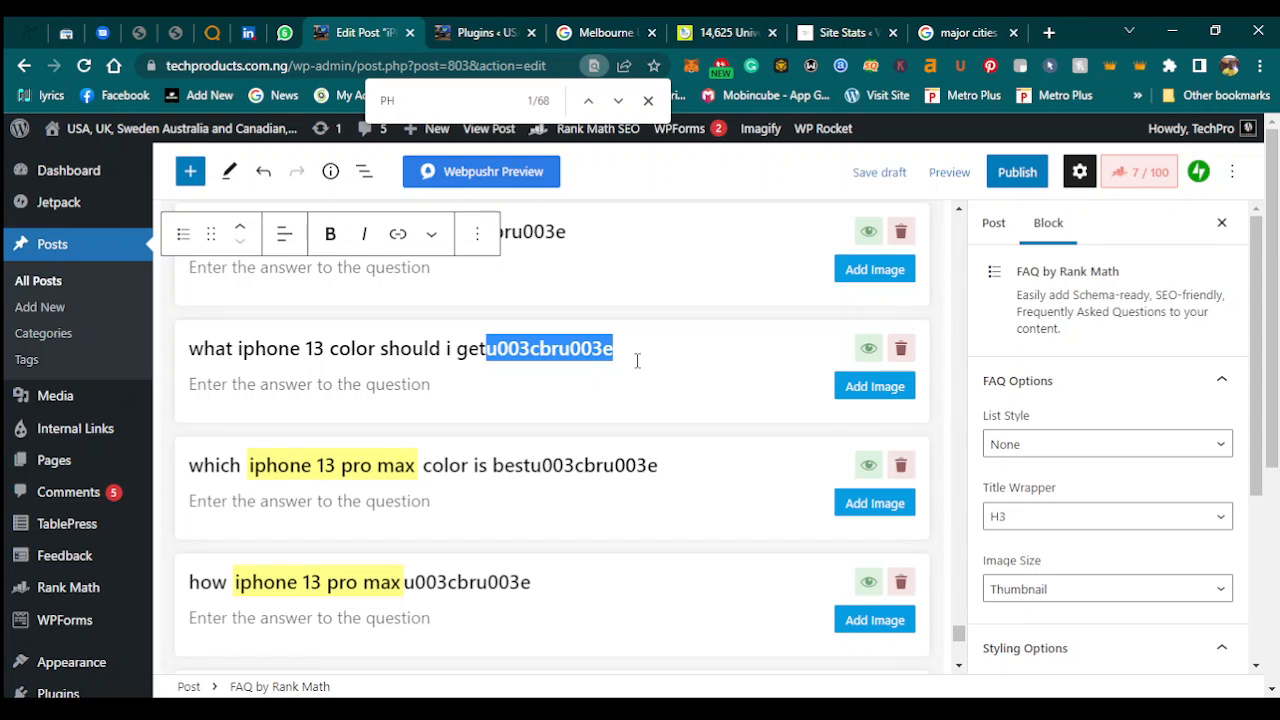
pyautogui.click(993, 224)
pyautogui.click(1053, 427)
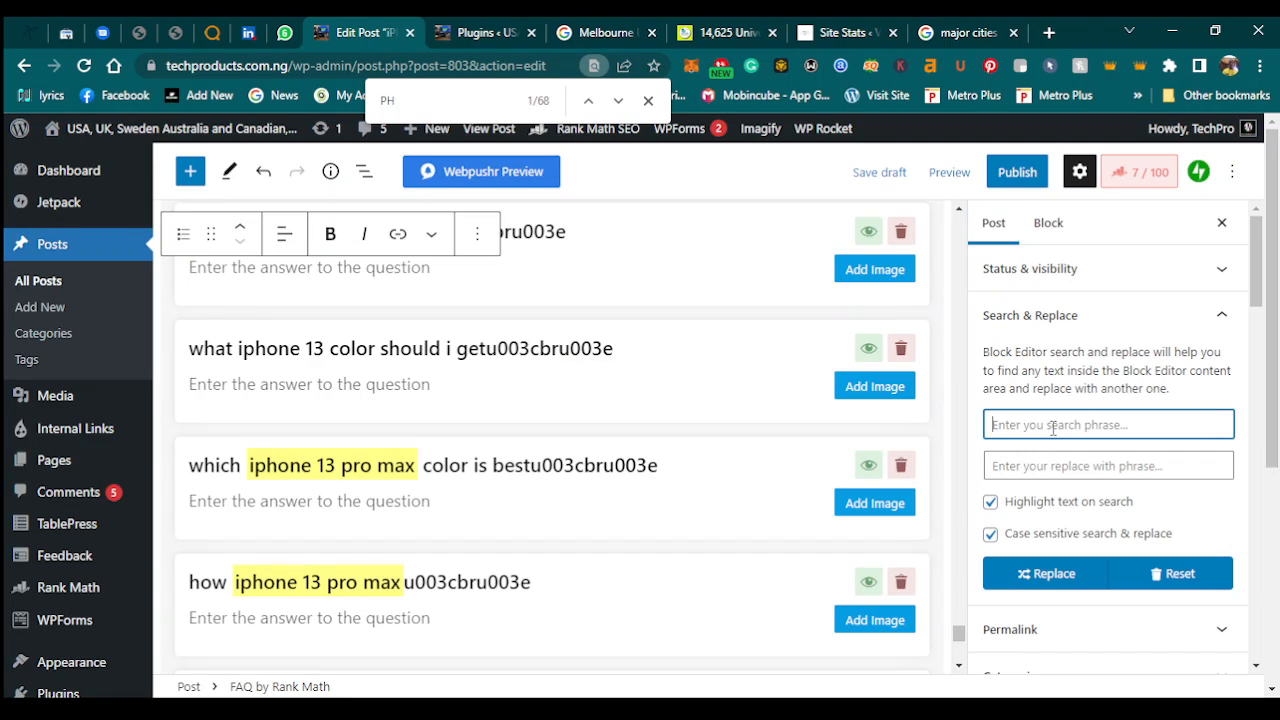
pyautogui.hotkey('ctrl', 'v')
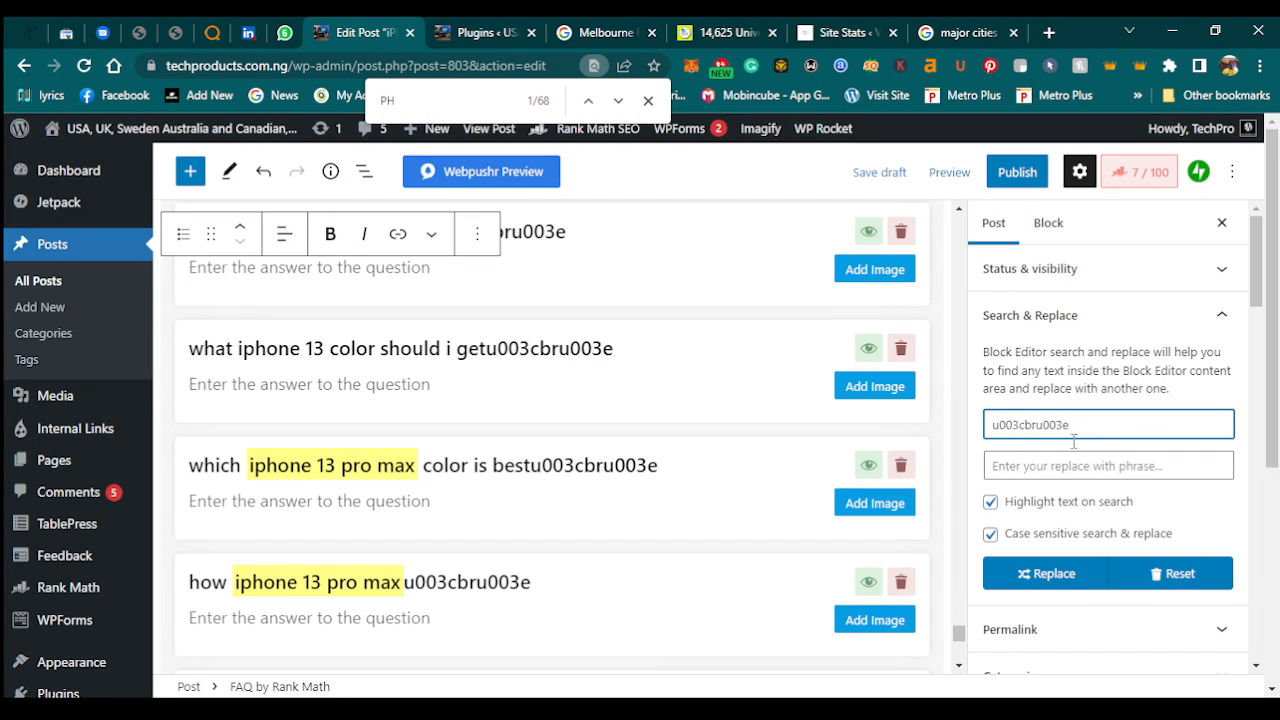
pyautogui.click(991, 535)
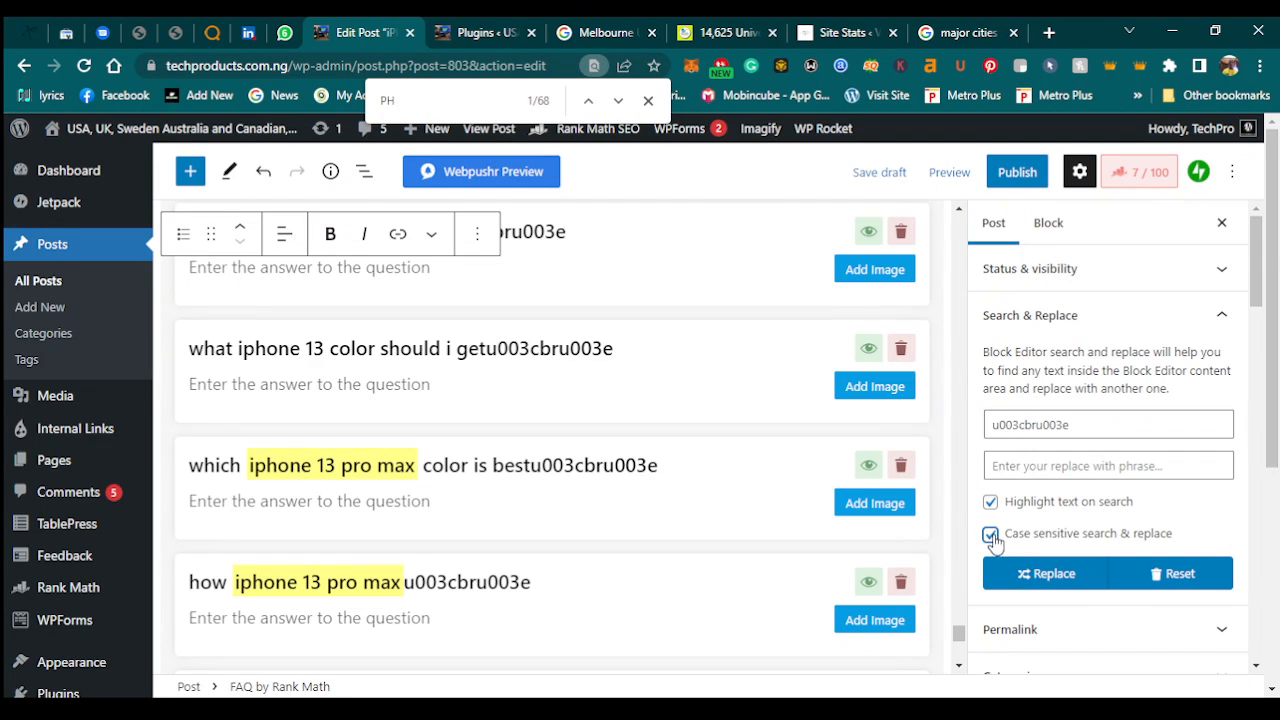
pyautogui.click(1061, 578)
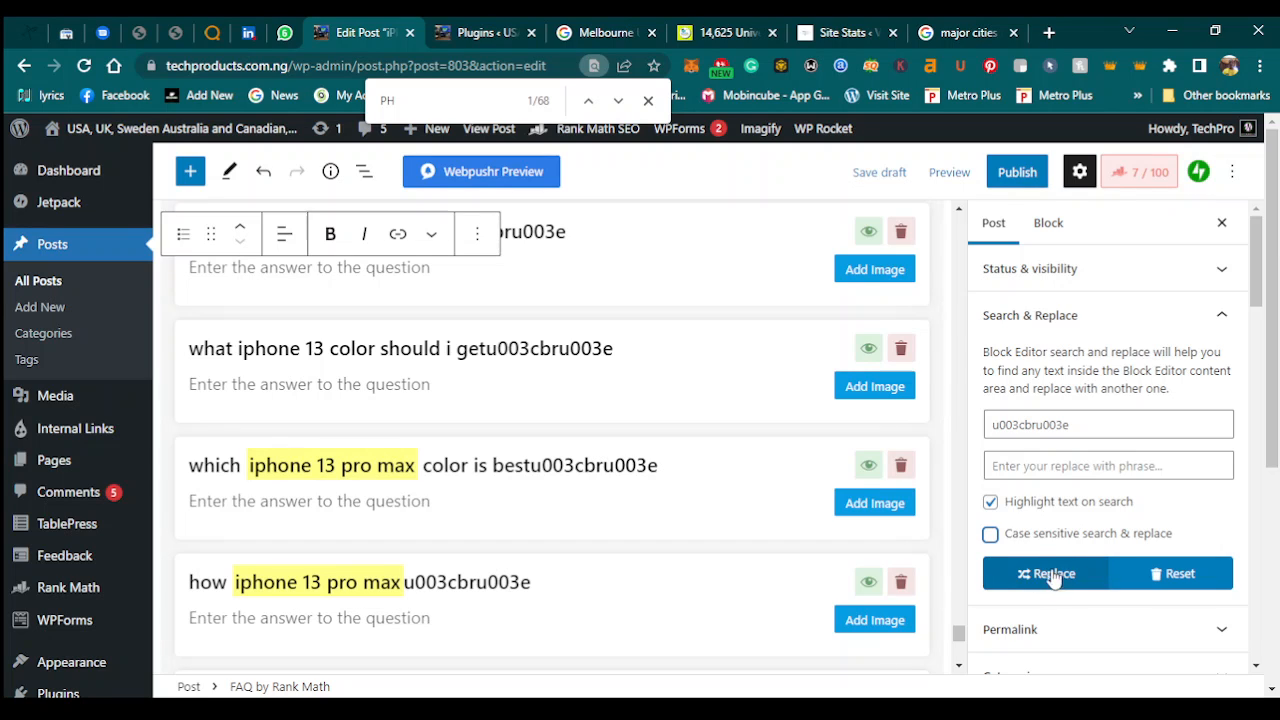
pyautogui.click(992, 507)
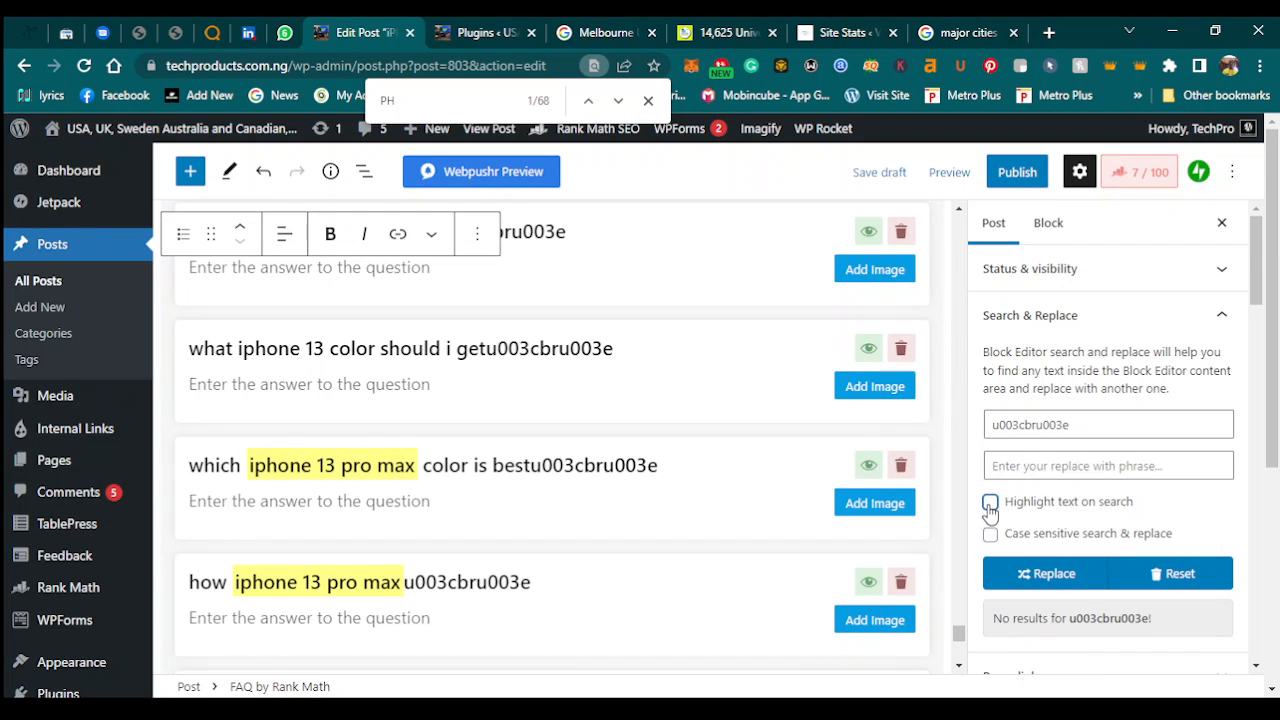
pyautogui.click(990, 504)
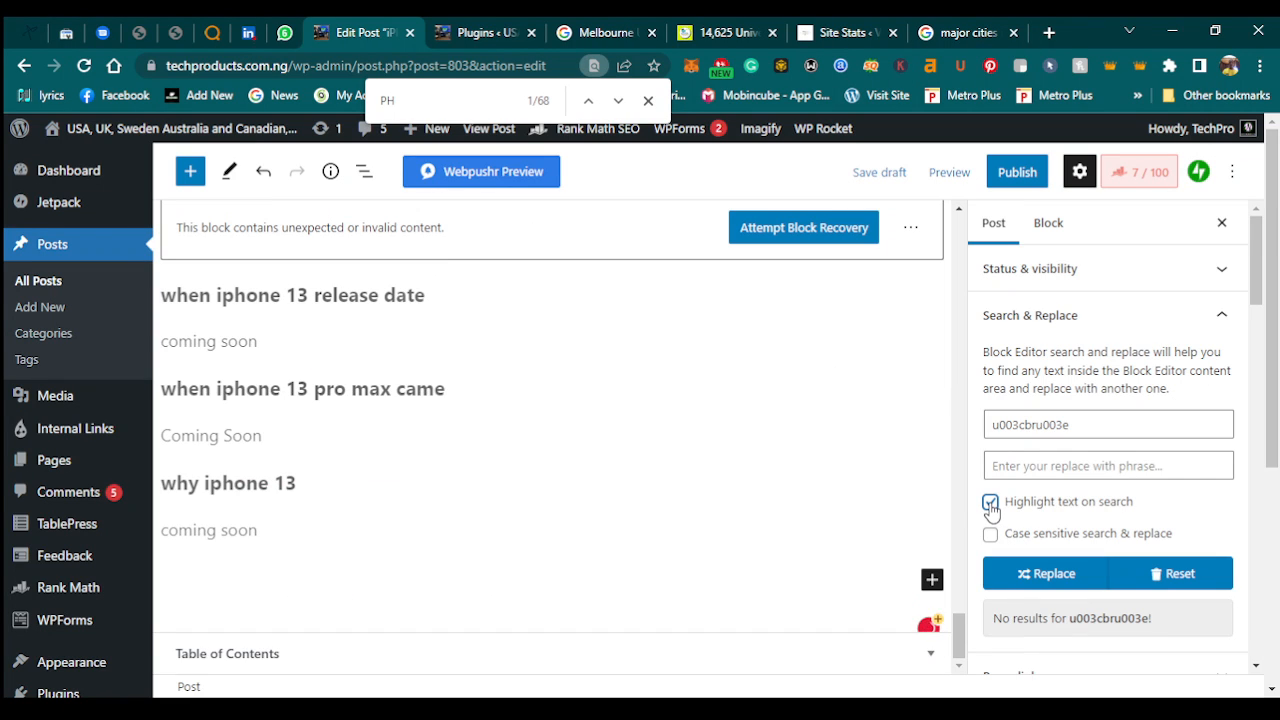
# Attempt block recovery on the invalid Rank Math FAQ block near the end of the post.
pyautogui.click(829, 229)
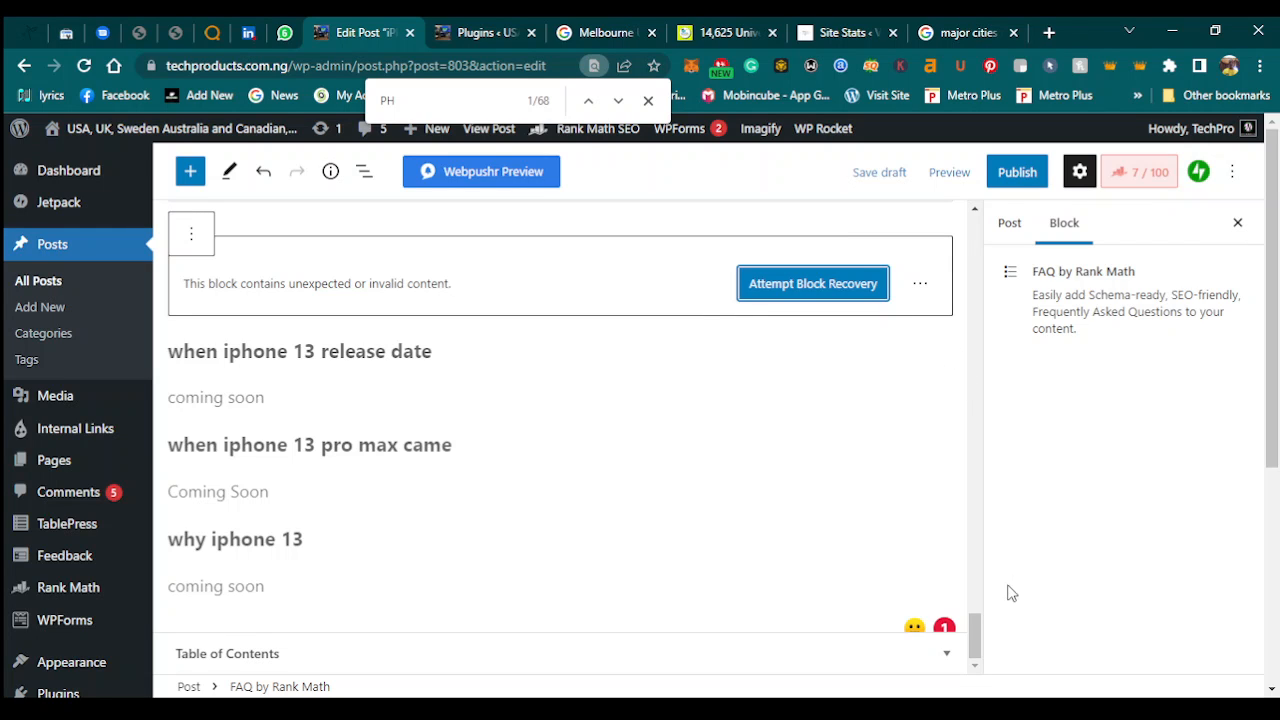
pyautogui.moveTo(978, 641)
pyautogui.mouseDown()
pyautogui.moveTo(974, 611)
pyautogui.moveTo(974, 631)
pyautogui.mouseUp()
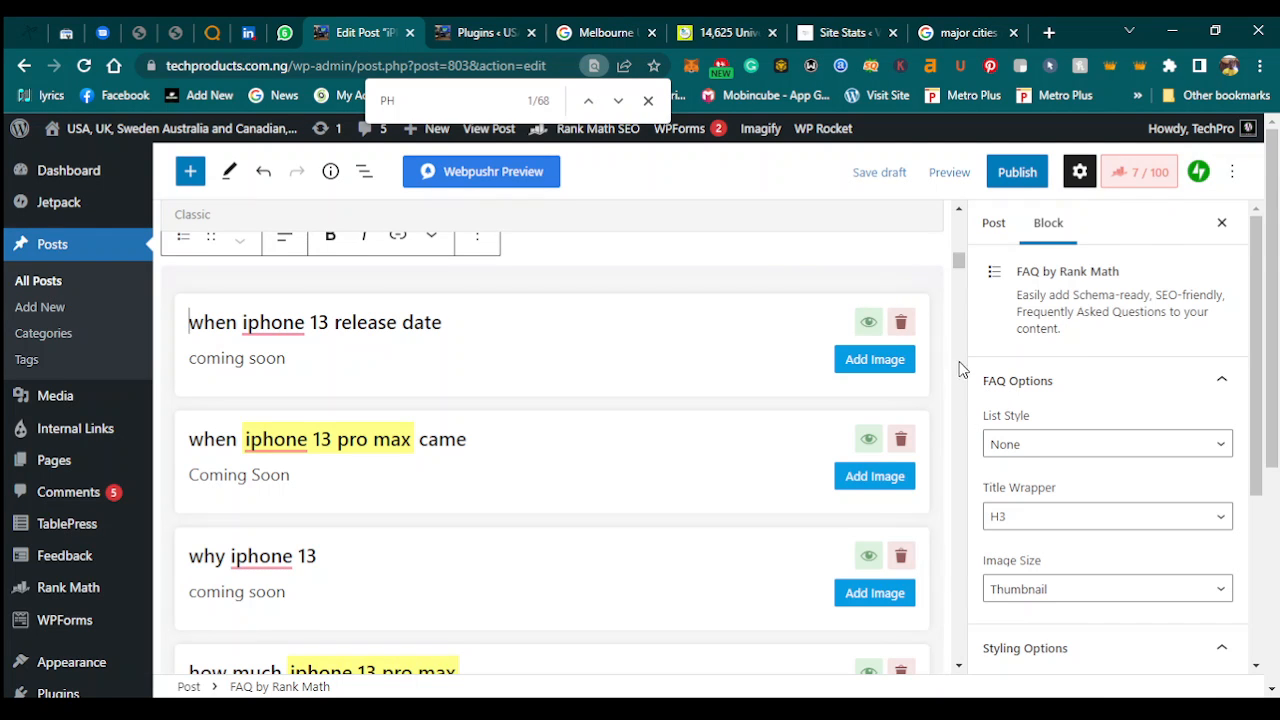
pyautogui.moveTo(959, 274); pyautogui.dragTo(966, 319)
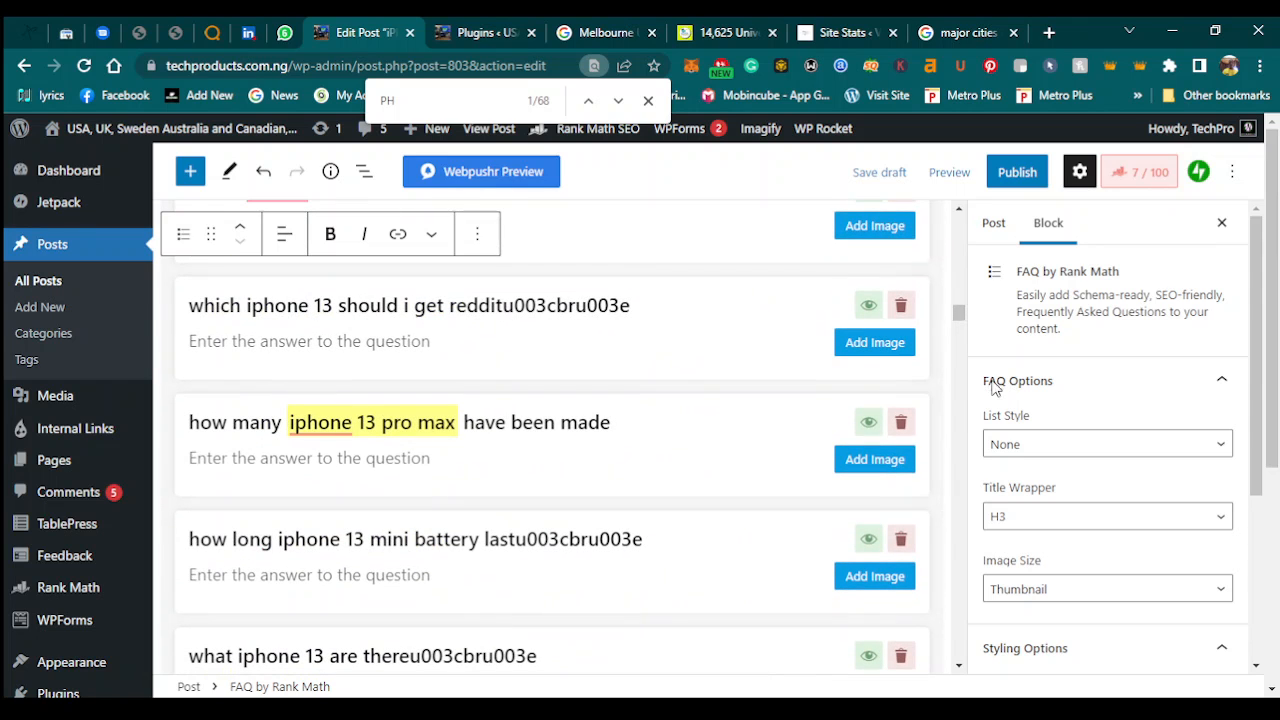
# Try again to replace "u003cbru003e" with nothing across the post, keeping the search case sensitive and highlighted.
pyautogui.click(993, 228)
pyautogui.click(1055, 424)
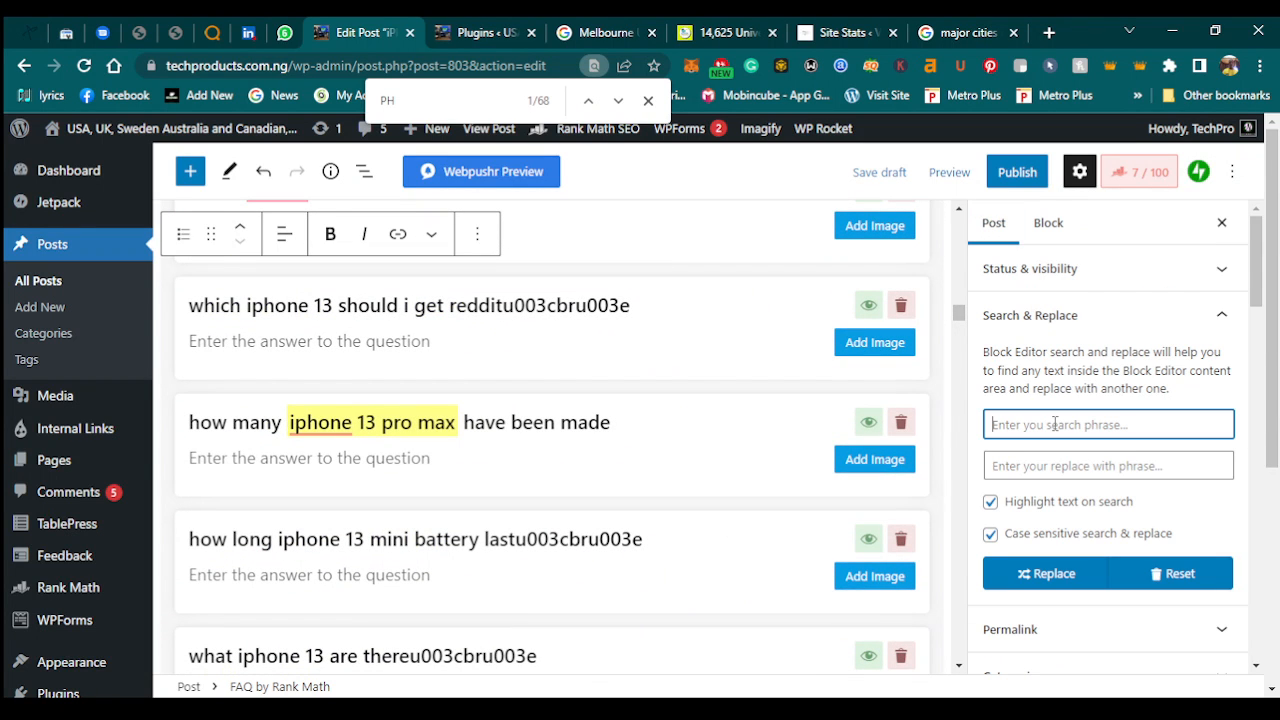
pyautogui.hotkey('ctrl', 'v')
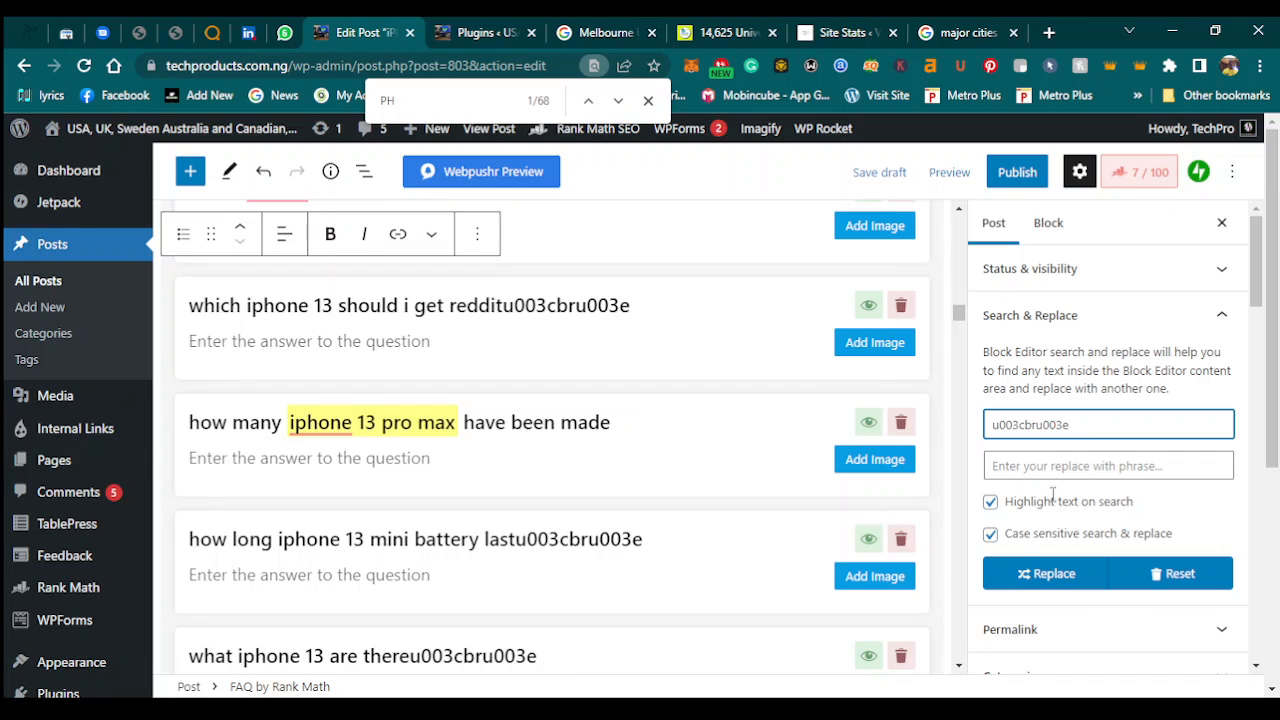
pyautogui.click(1032, 572)
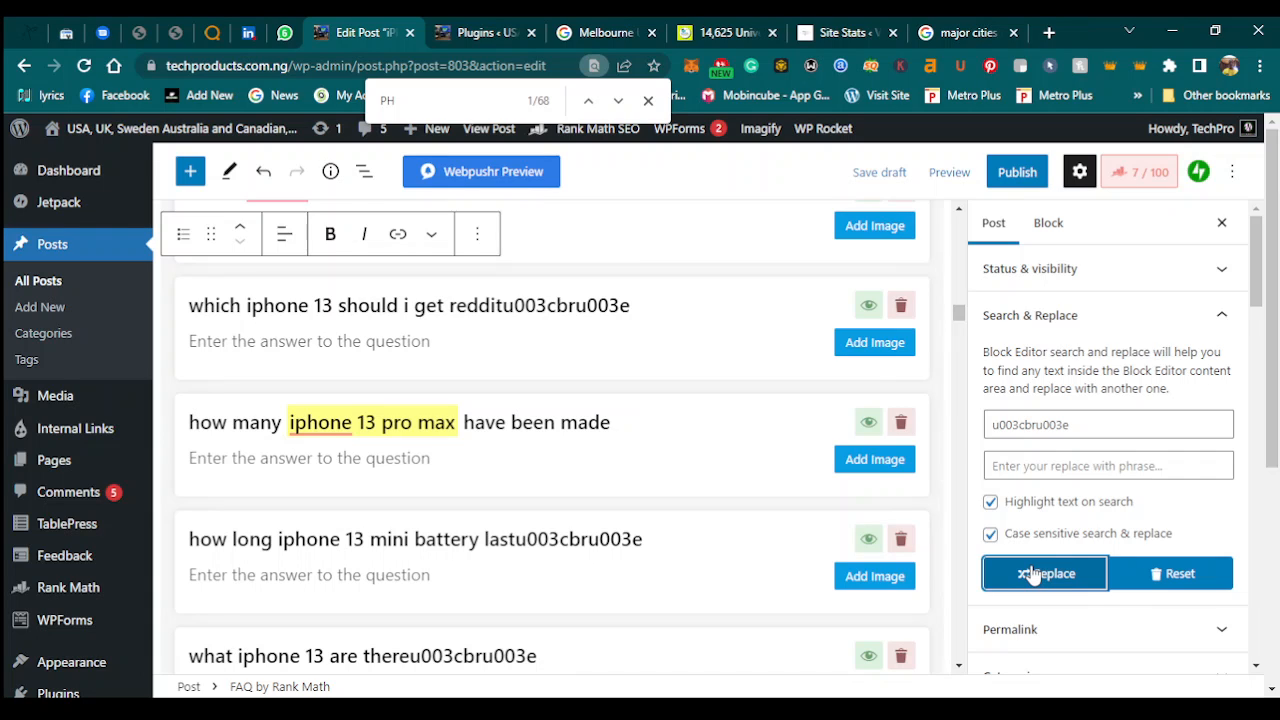
pyautogui.click(1032, 574)
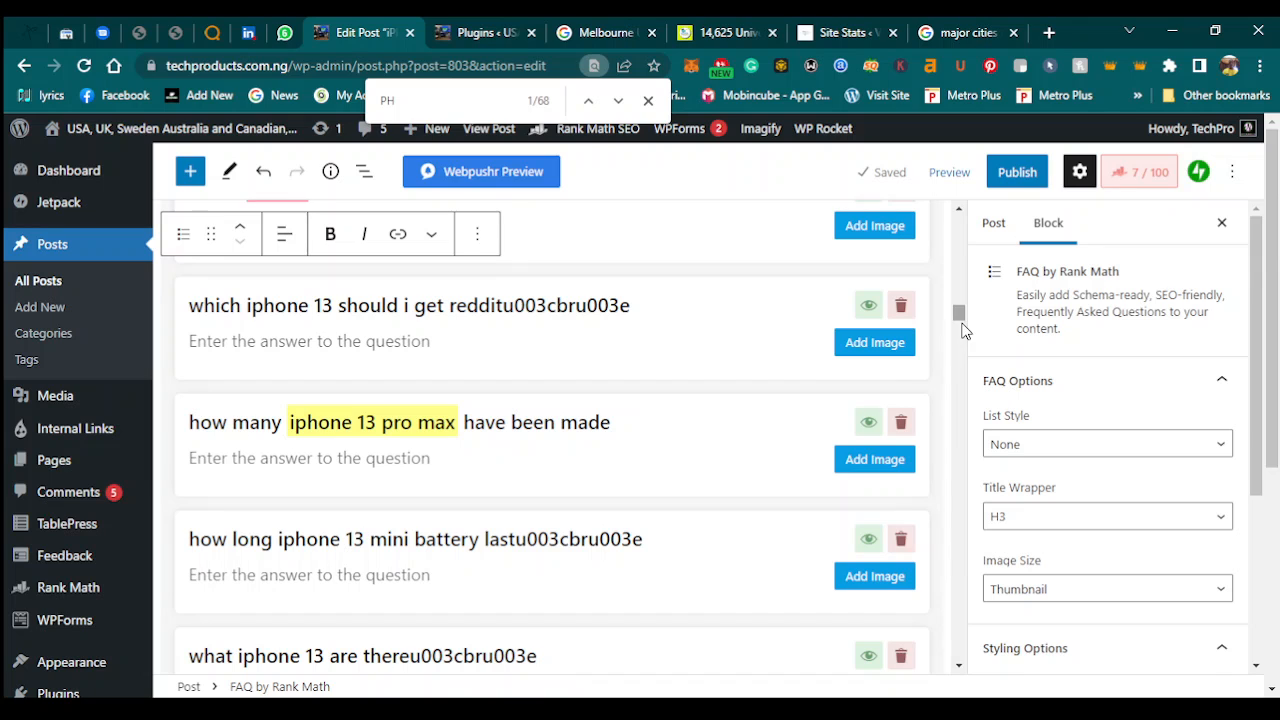
# Delete "003cbru003e" from the end of the FAQ question starting with "will iphone 13 price drop in india".
pyautogui.moveTo(958, 316); pyautogui.dragTo(958, 372)
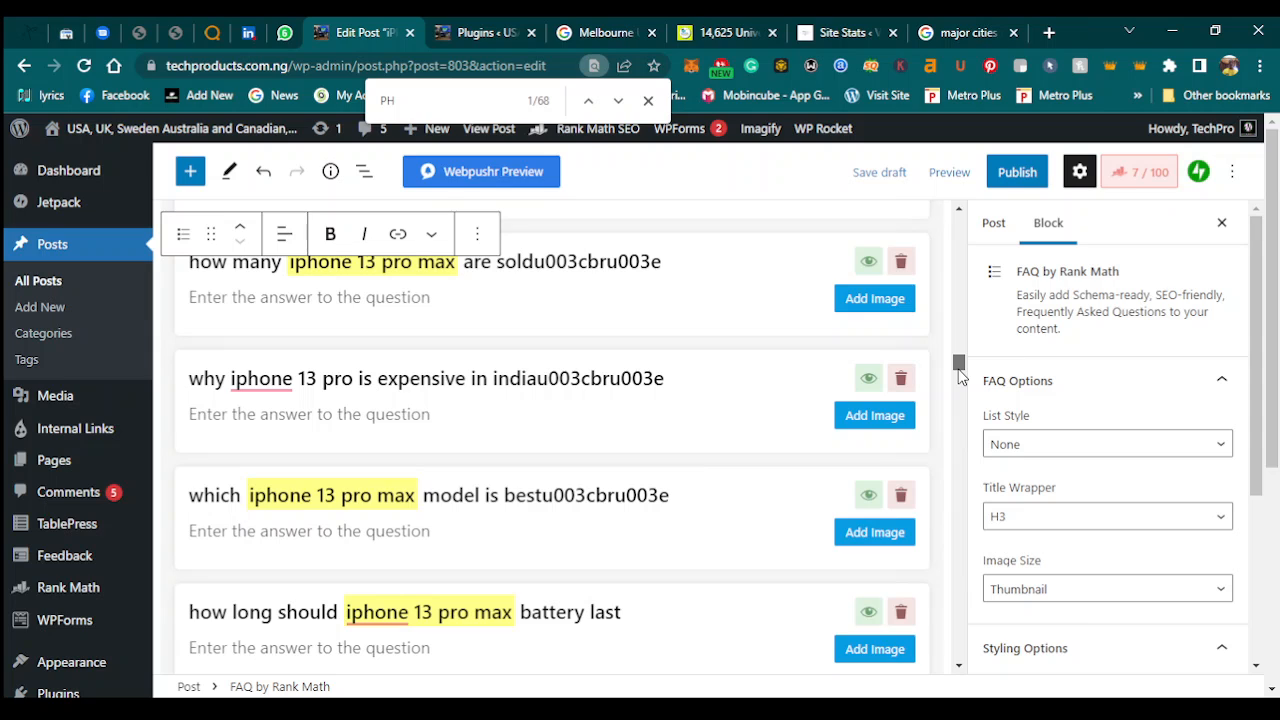
pyautogui.moveTo(958, 378); pyautogui.dragTo(960, 382)
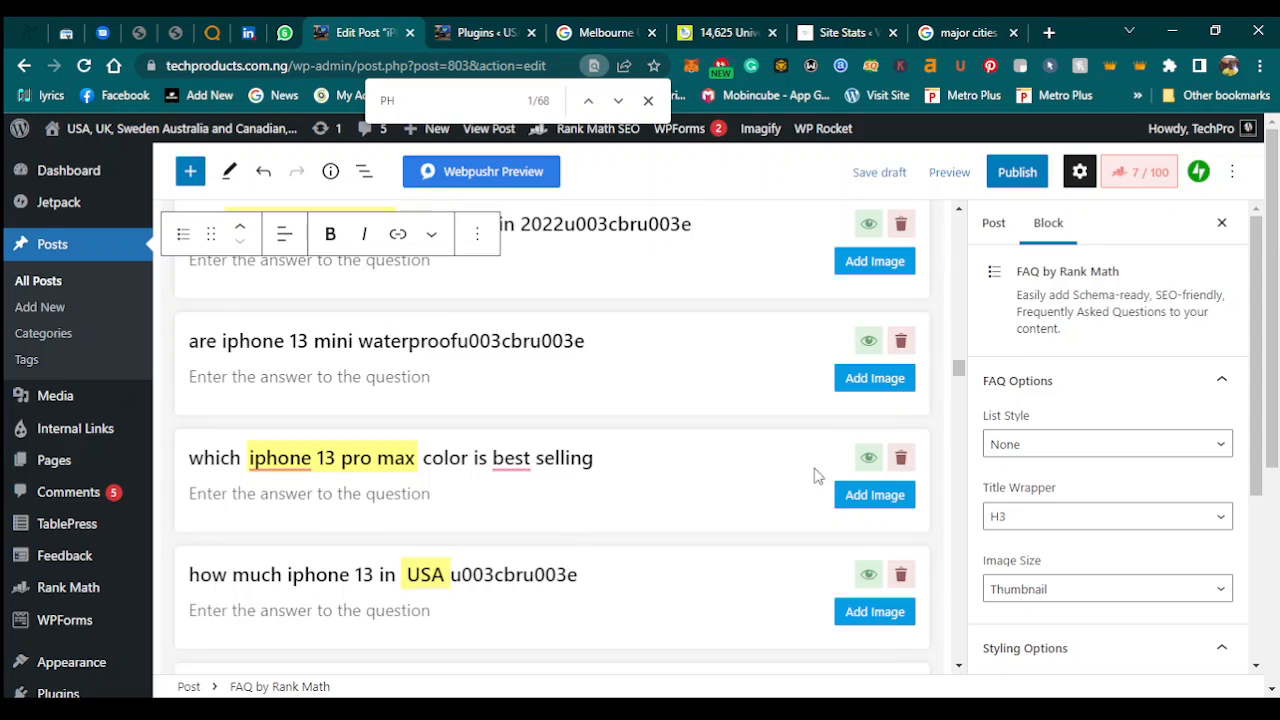
pyautogui.moveTo(960, 366); pyautogui.dragTo(968, 378)
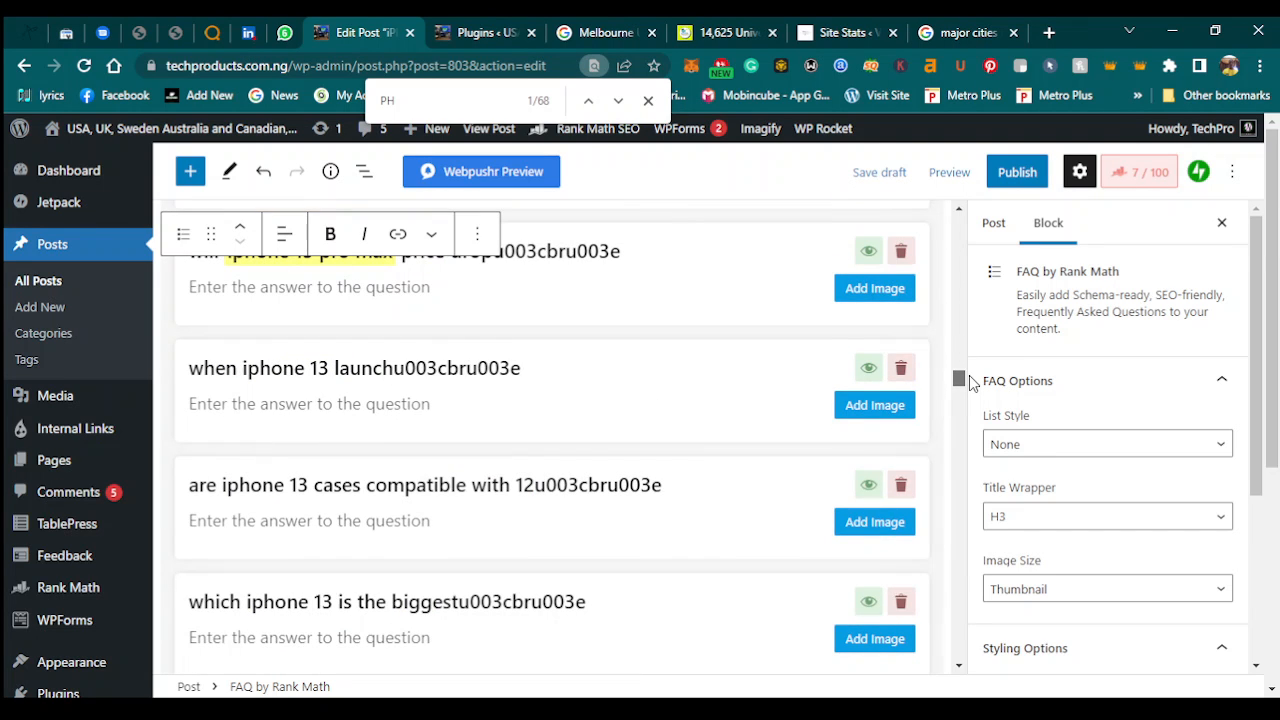
pyautogui.moveTo(970, 377); pyautogui.dragTo(970, 379)
pyautogui.click(971, 379)
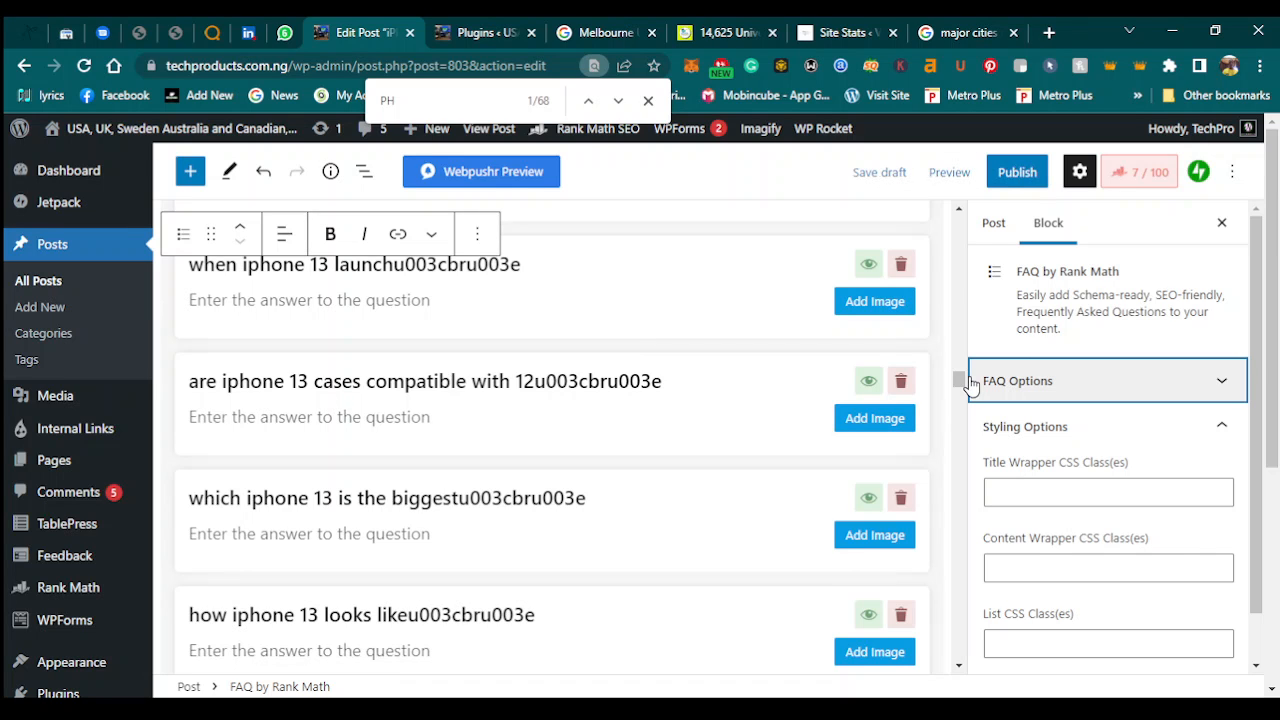
pyautogui.moveTo(958, 417); pyautogui.dragTo(958, 517)
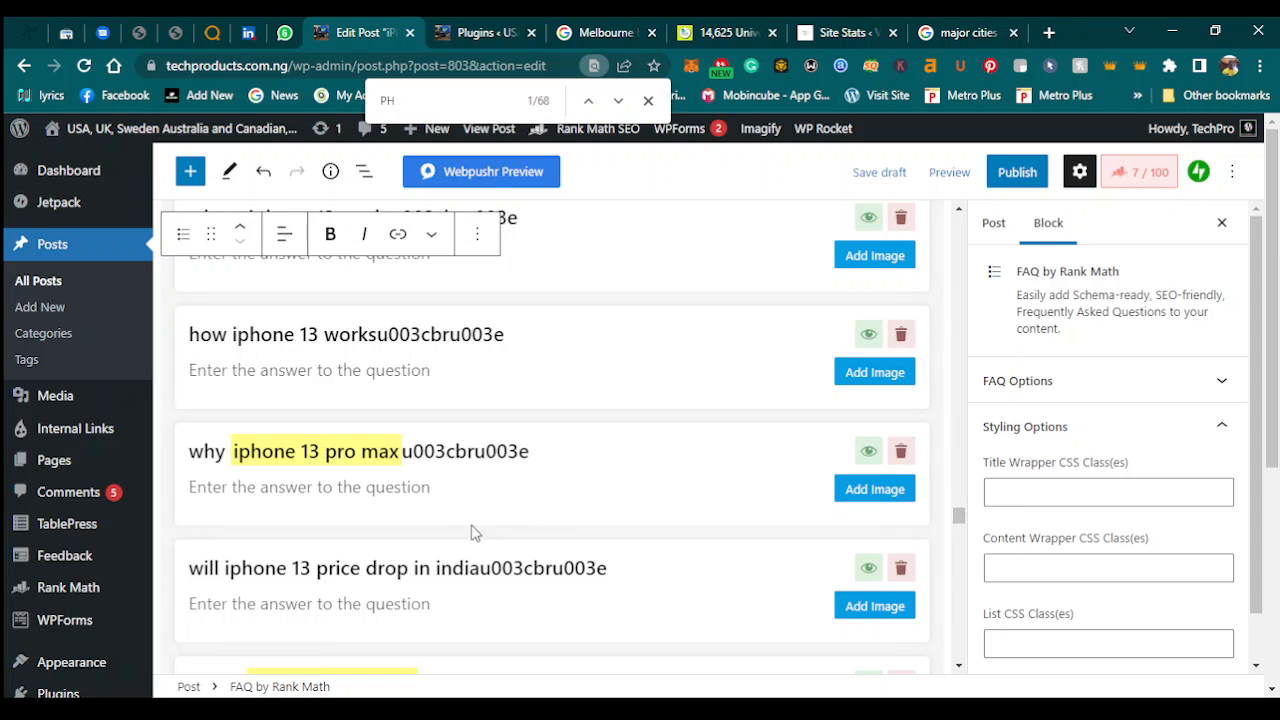
pyautogui.moveTo(494, 567); pyautogui.dragTo(608, 582)
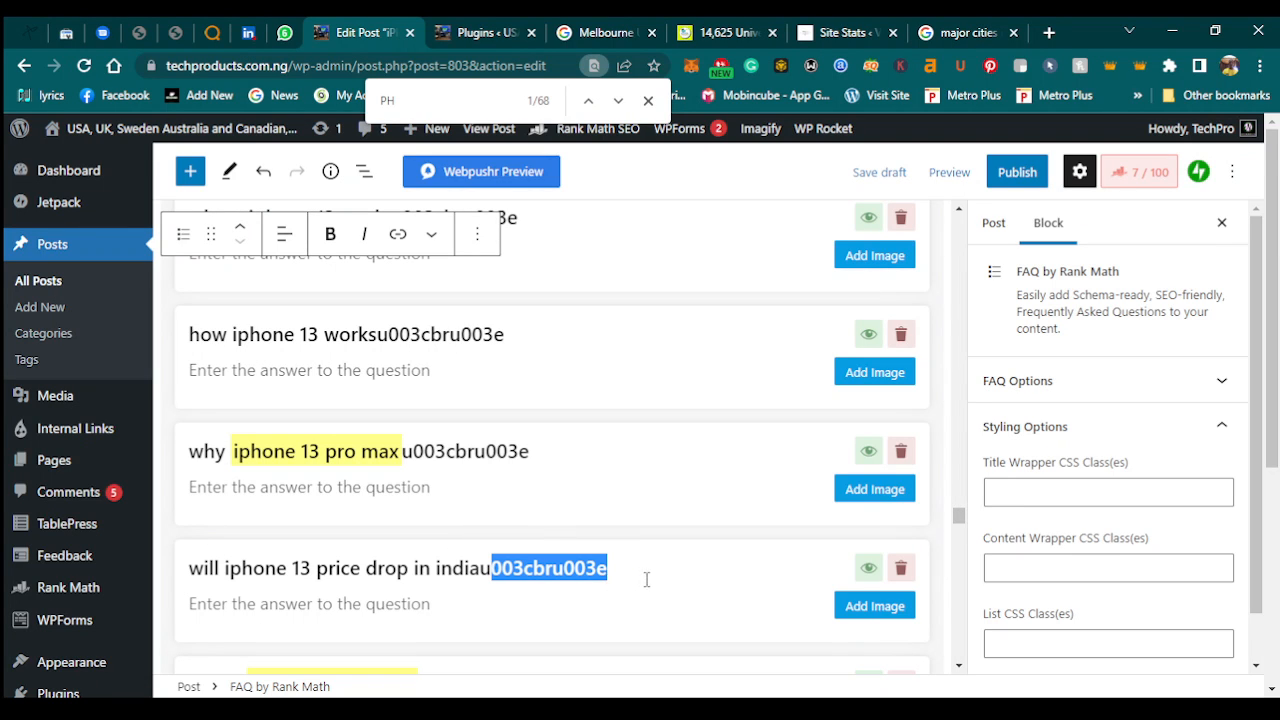
pyautogui.press('BackSpace')
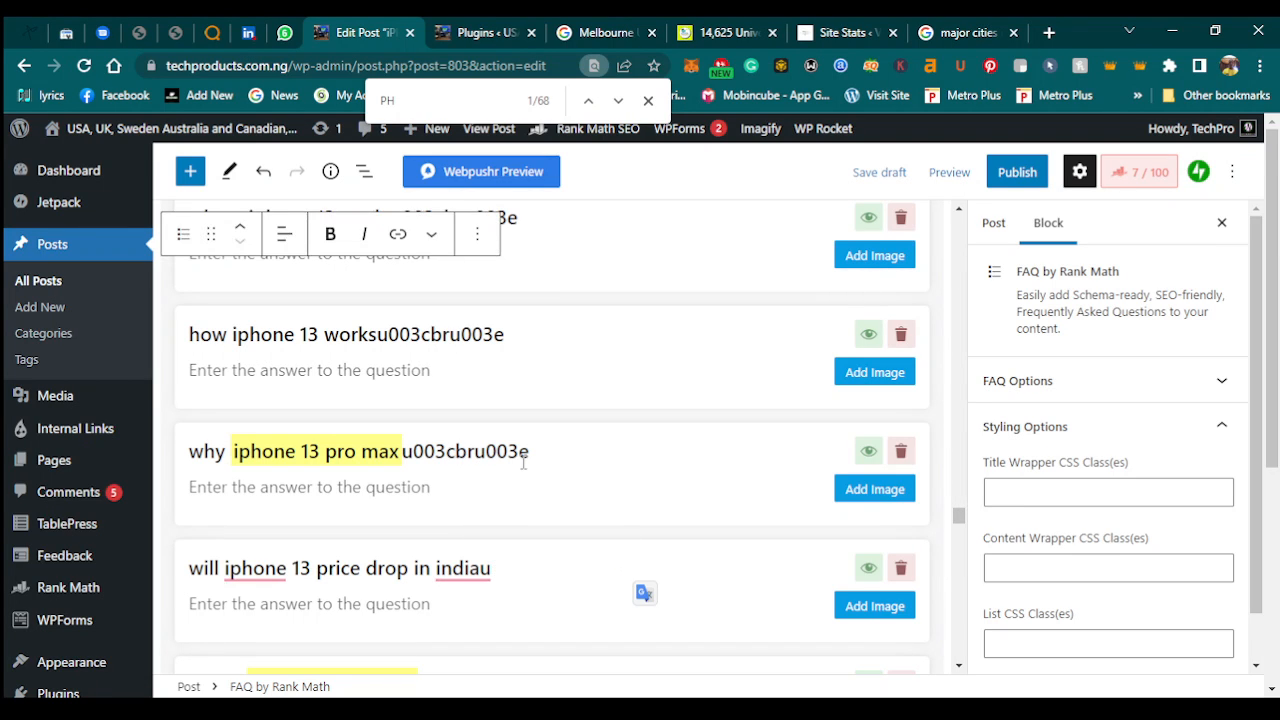
# Delete the trailing "u003cbru003e" from the FAQ questions "why iphone 13 pro max" and "how iphone 13 works".
pyautogui.hotkey('shift', 'End')
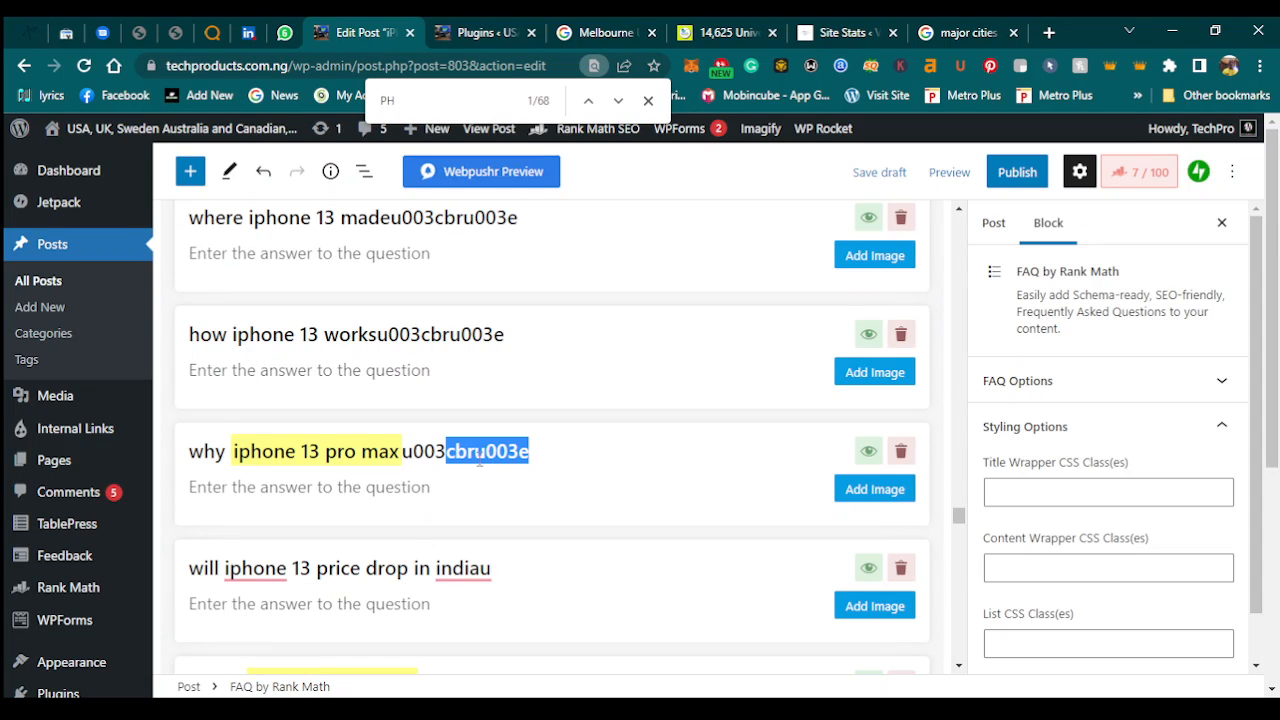
pyautogui.click(424, 451)
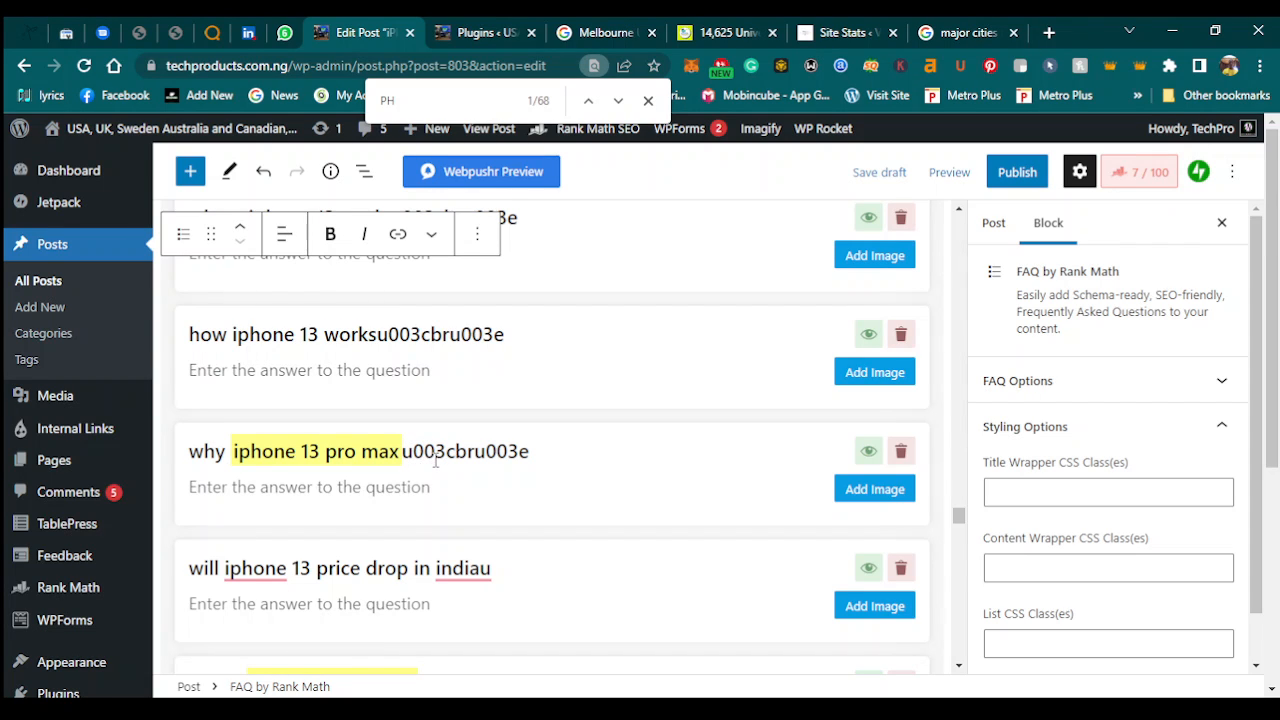
pyautogui.moveTo(403, 452); pyautogui.dragTo(474, 455)
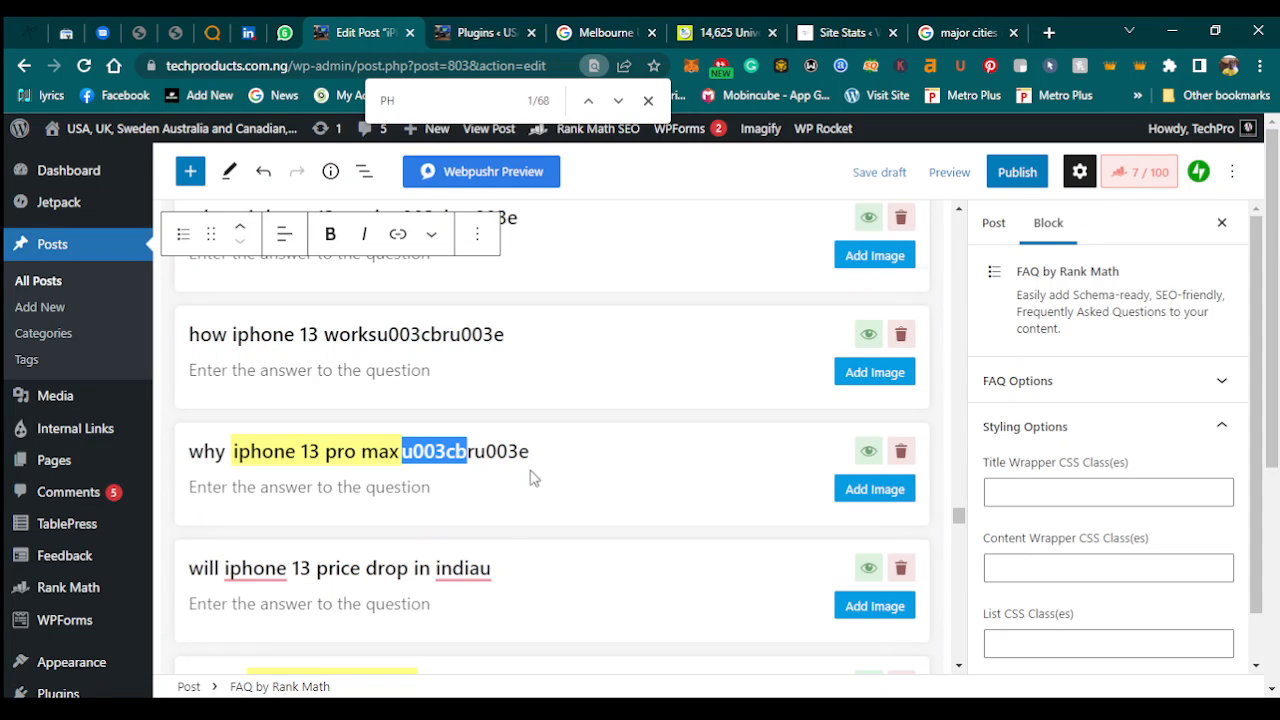
pyautogui.keyDown('shift'); pyautogui.click(580, 454); pyautogui.keyUp('shift')
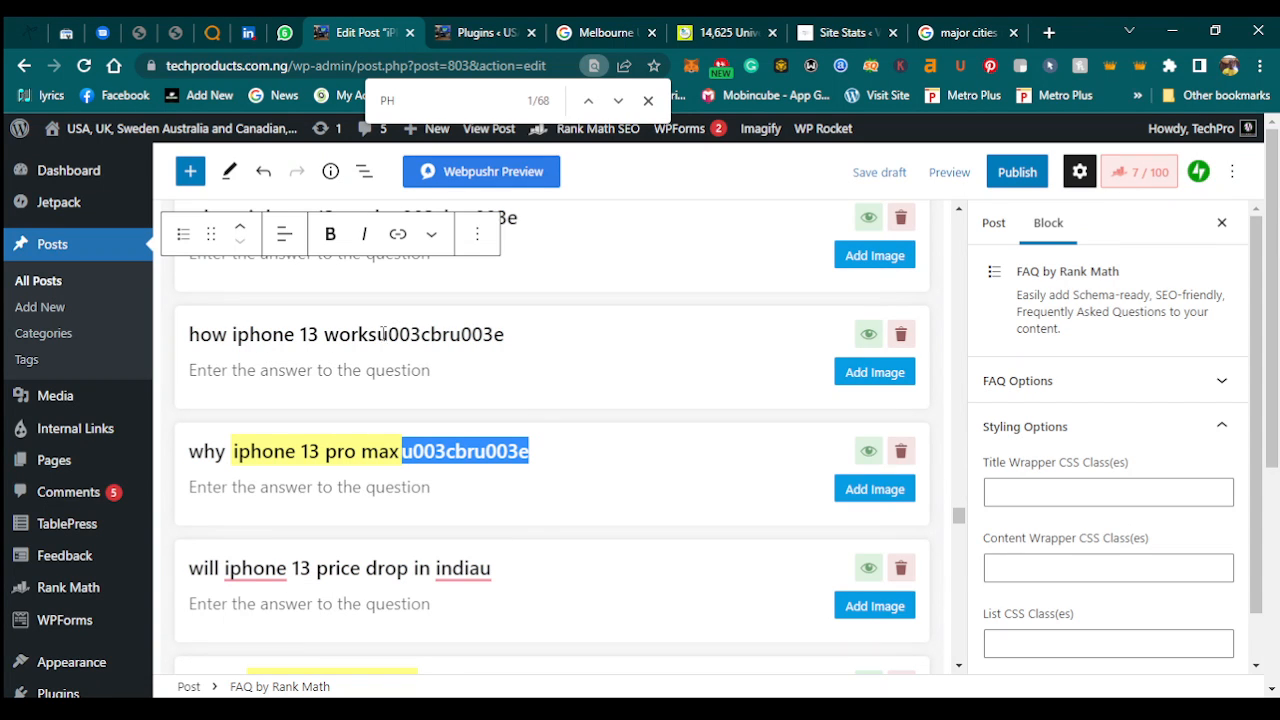
pyautogui.press('BackSpace')
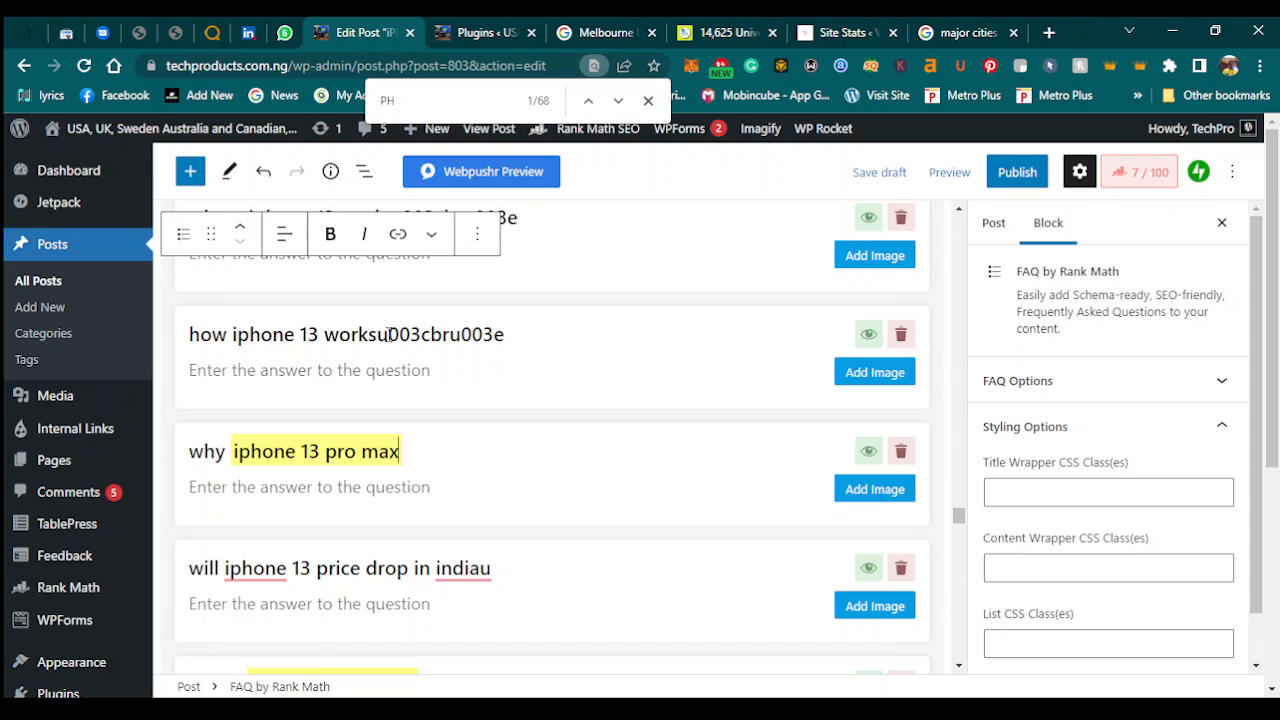
pyautogui.keyDown('shift'); pyautogui.click(513, 336); pyautogui.keyUp('shift')
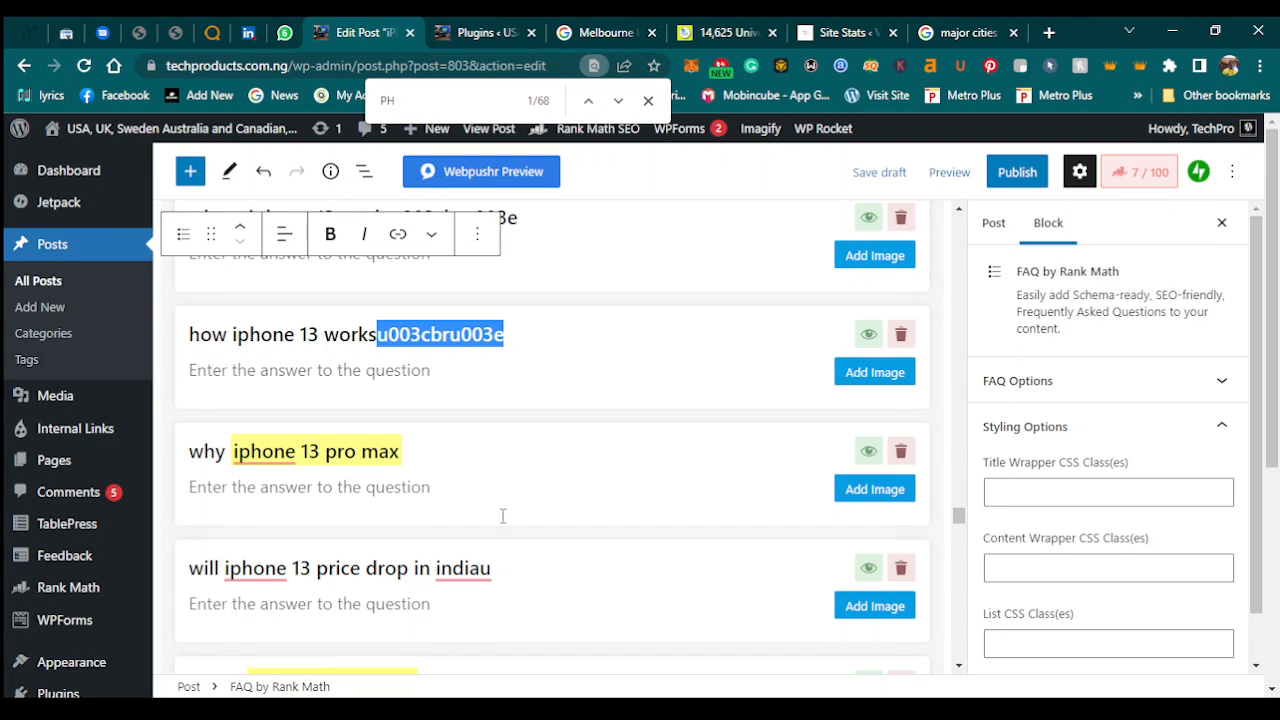
pyautogui.press('BackSpace')
# Delete the stray "u" after "india" in the FAQ question "will iphone 13 price drop in india".
pyautogui.click(480, 569)
pyautogui.keyDown('shift'); pyautogui.click(508, 572); pyautogui.keyUp('shift')
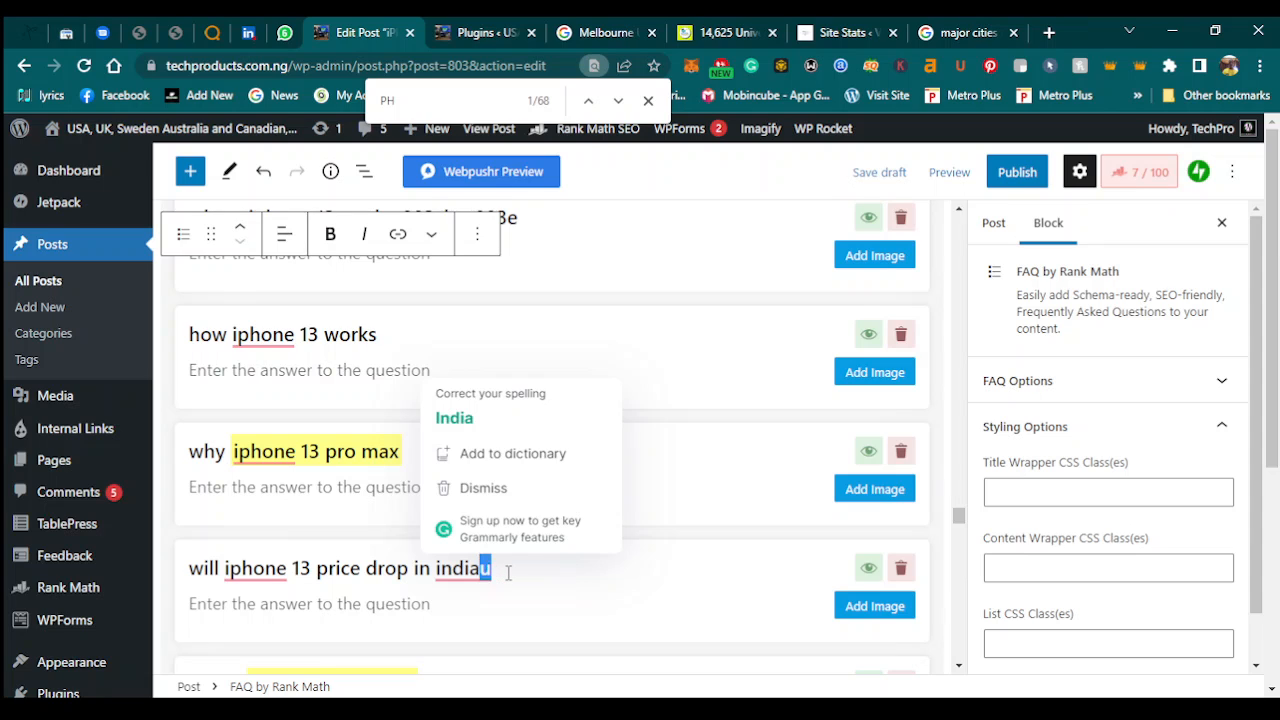
pyautogui.press('BackSpace')
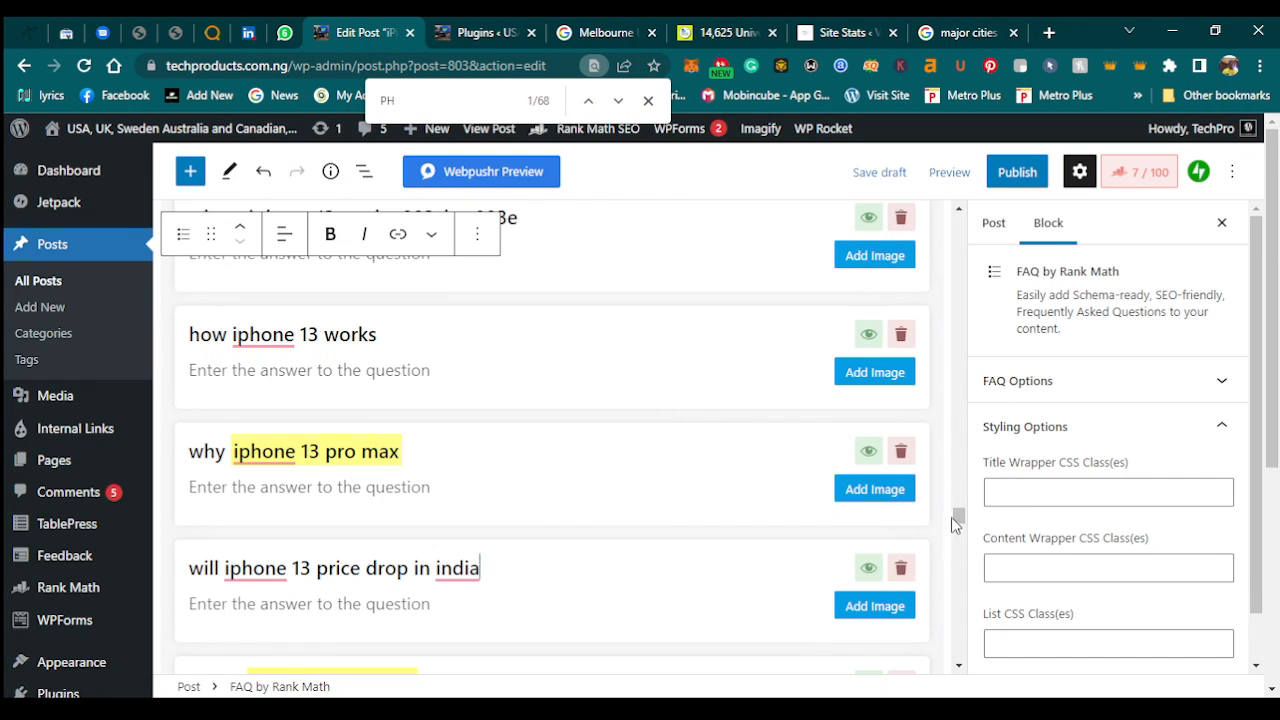
# Delete the trailing "u003cbru003e" from the FAQ question "how much iphone 13 pro max in uk" and from the question above it ending in "china".
pyautogui.scroll(-5, 955, 537)
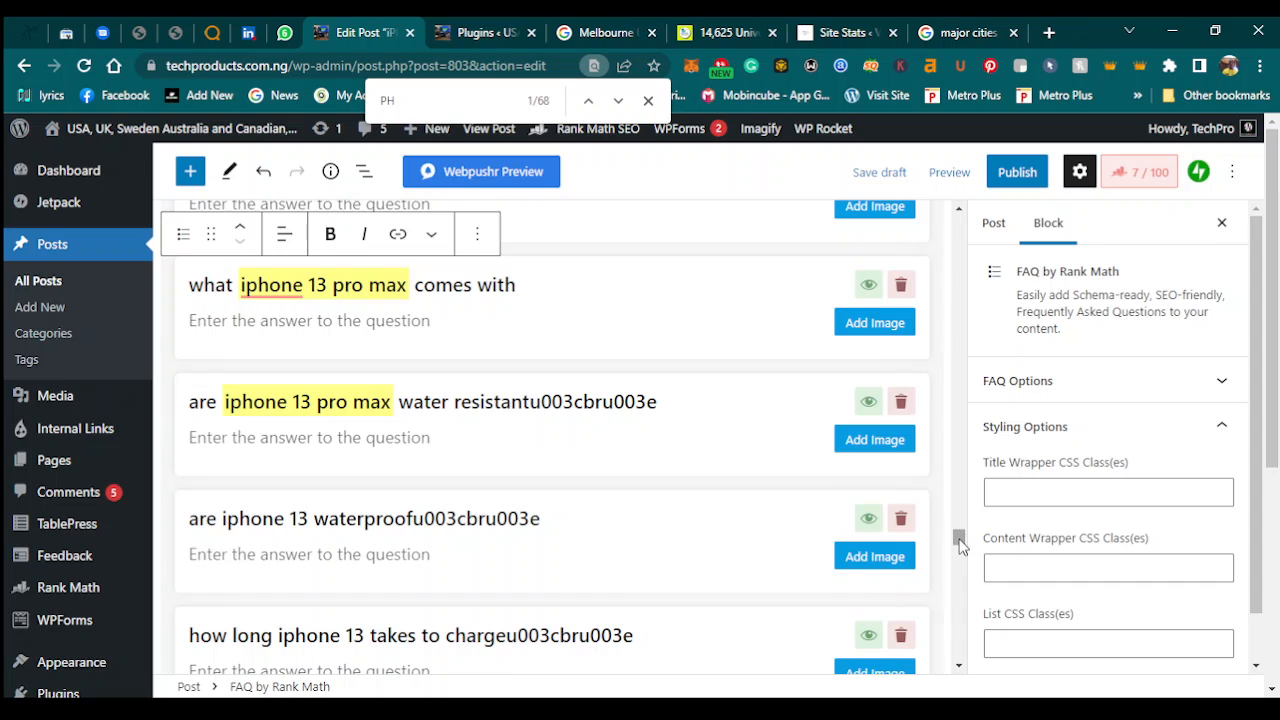
pyautogui.scroll(-2, 958, 545)
pyautogui.moveTo(958, 545); pyautogui.dragTo(968, 666)
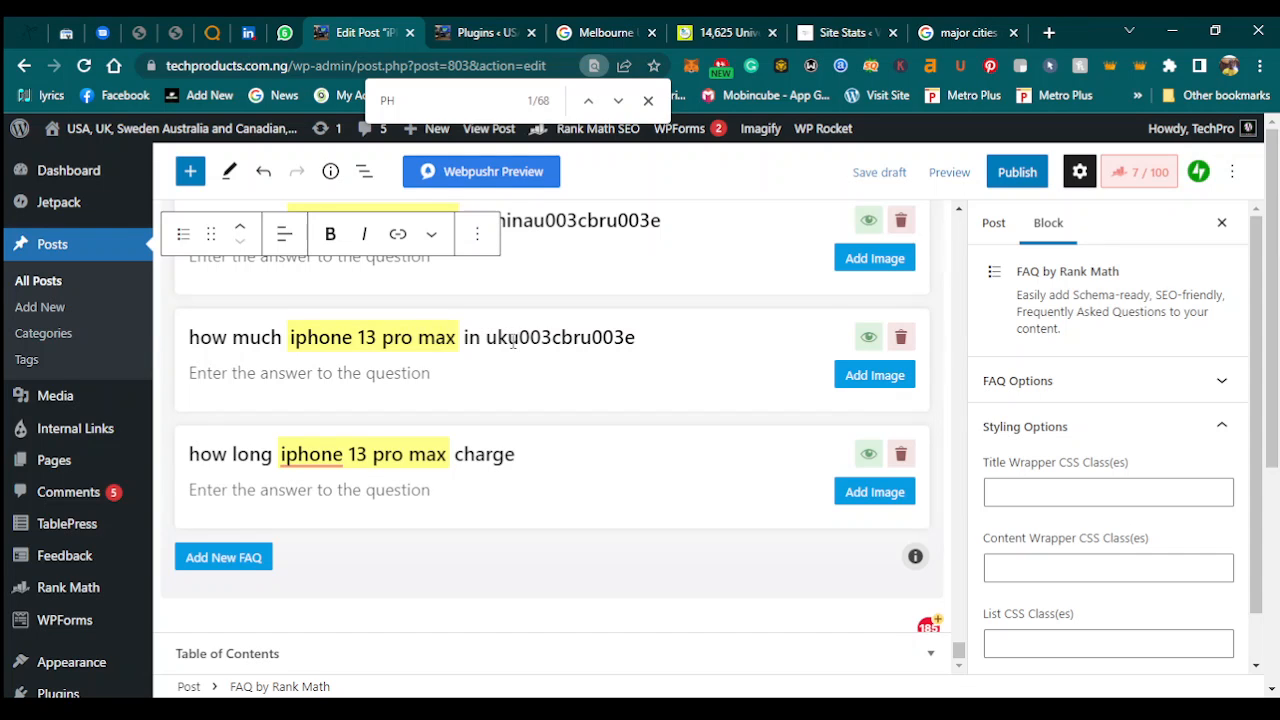
pyautogui.moveTo(508, 340); pyautogui.dragTo(661, 328)
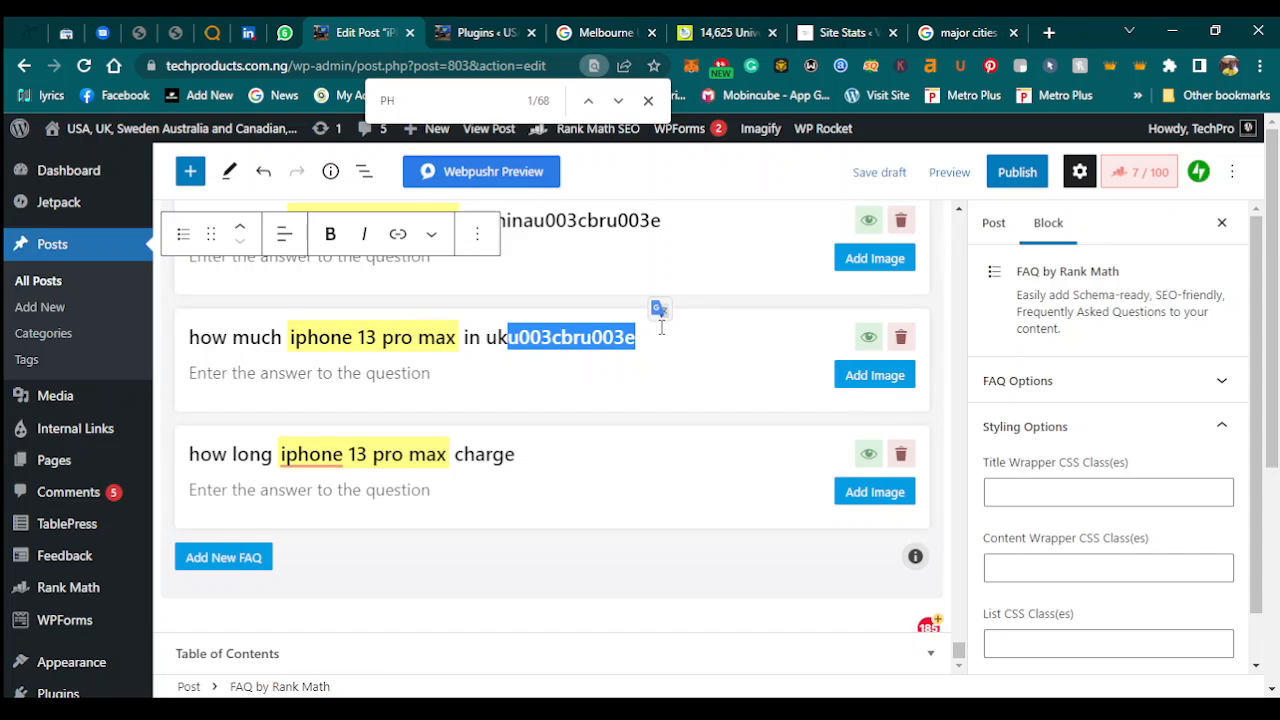
pyautogui.press('BackSpace')
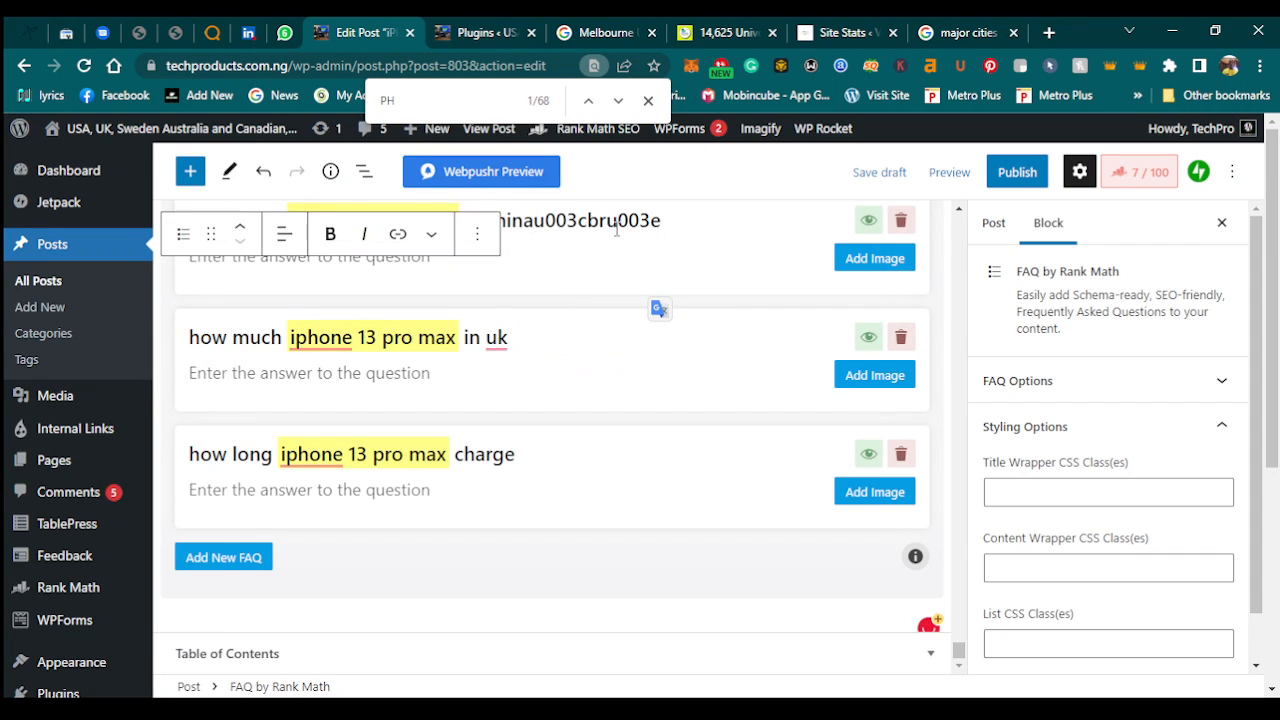
pyautogui.moveTo(533, 220); pyautogui.dragTo(686, 218)
pyautogui.press('BackSpace')
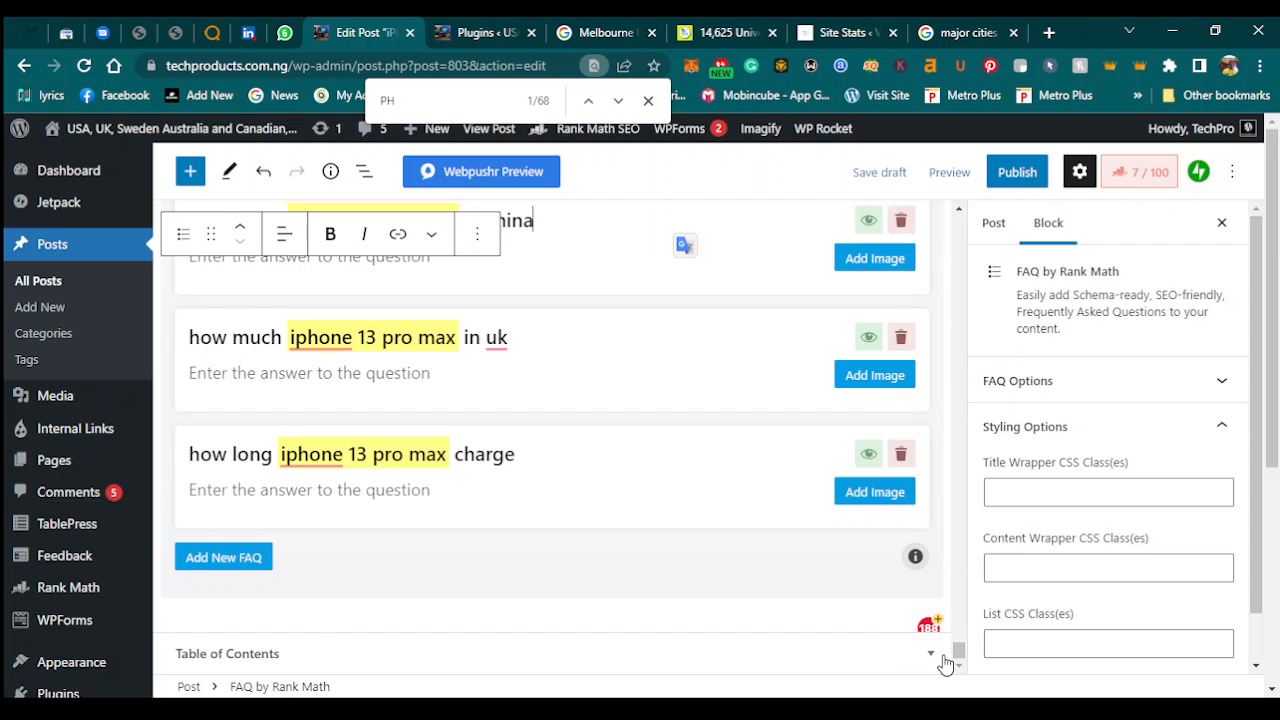
# Replace "Nigeria" with "USA" in the post title.
pyautogui.moveTo(952, 654); pyautogui.dragTo(972, 222)
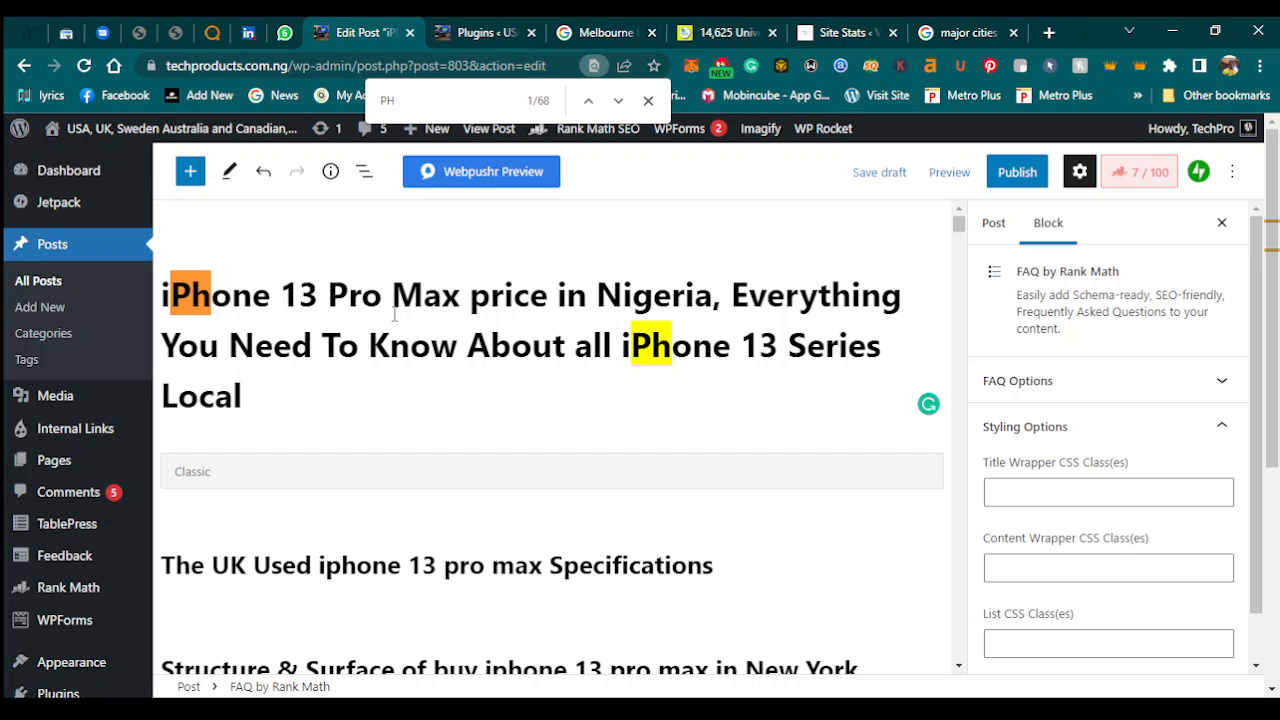
pyautogui.click(714, 295)
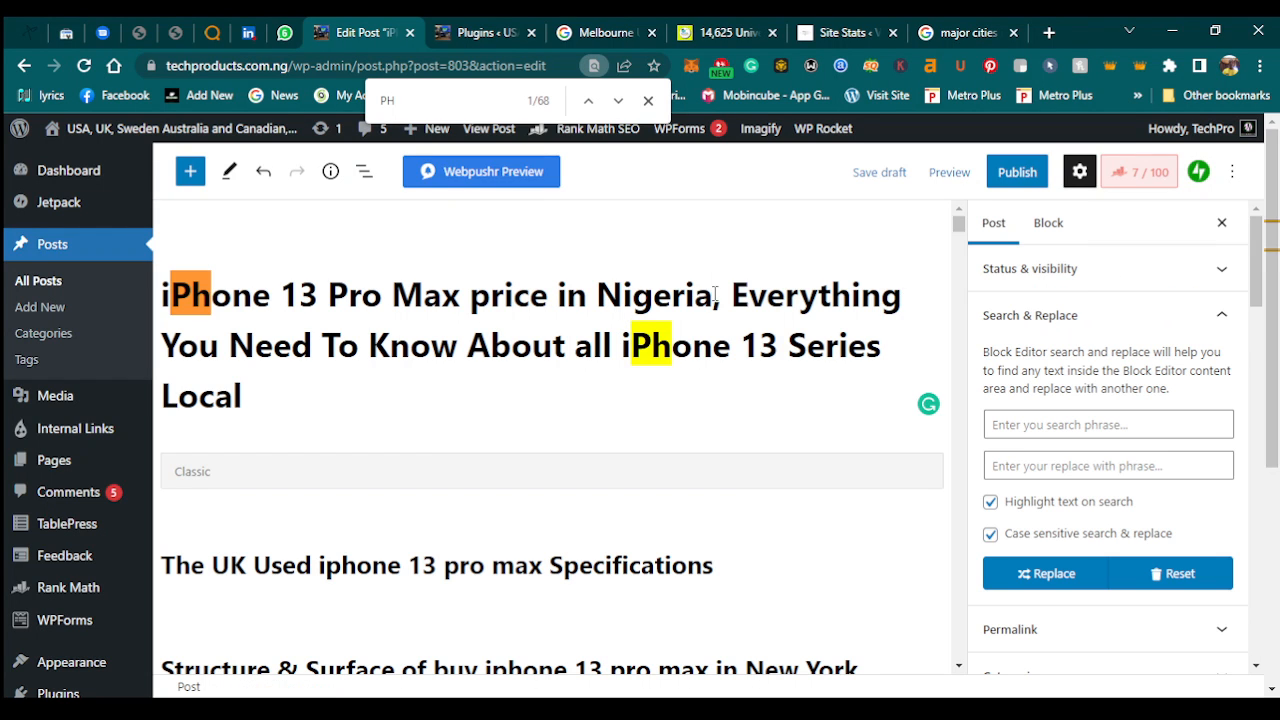
pyautogui.press('BackSpace')
pyautogui.press('BackSpace')
pyautogui.press('BackSpace')
pyautogui.press('BackSpace')
pyautogui.press('BackSpace')
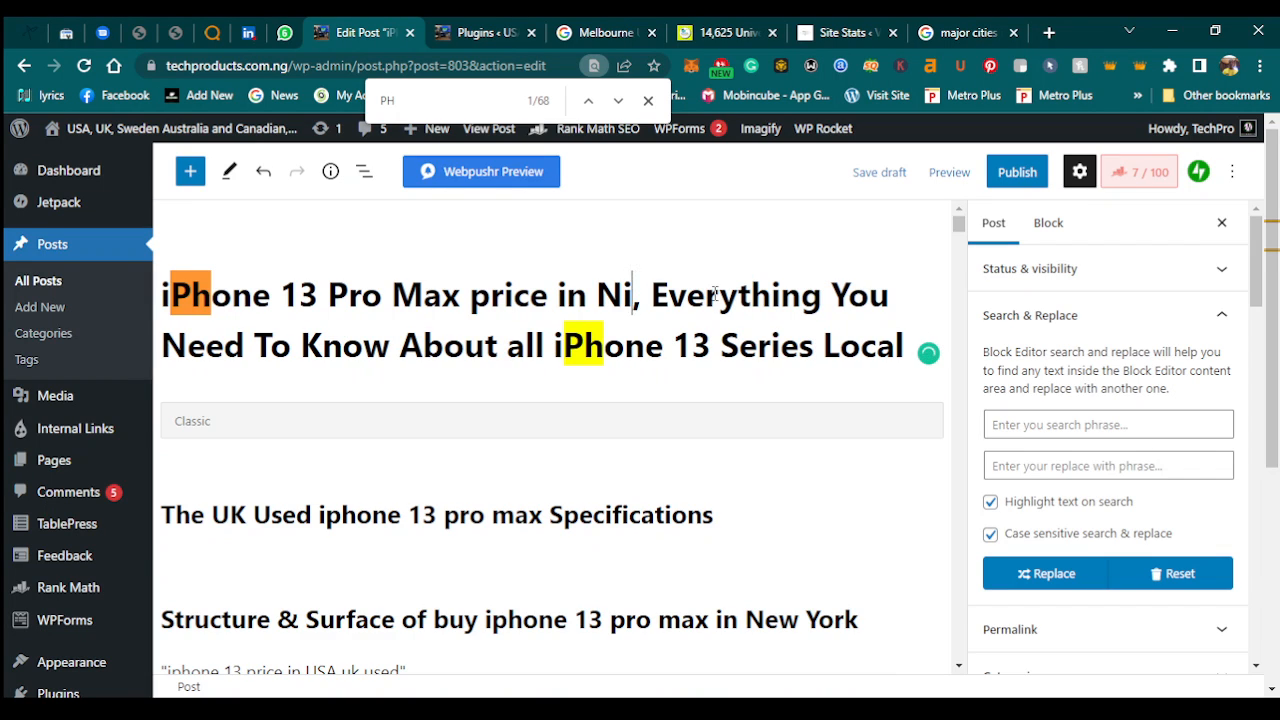
pyautogui.press('BackSpace')
pyautogui.press('BackSpace')
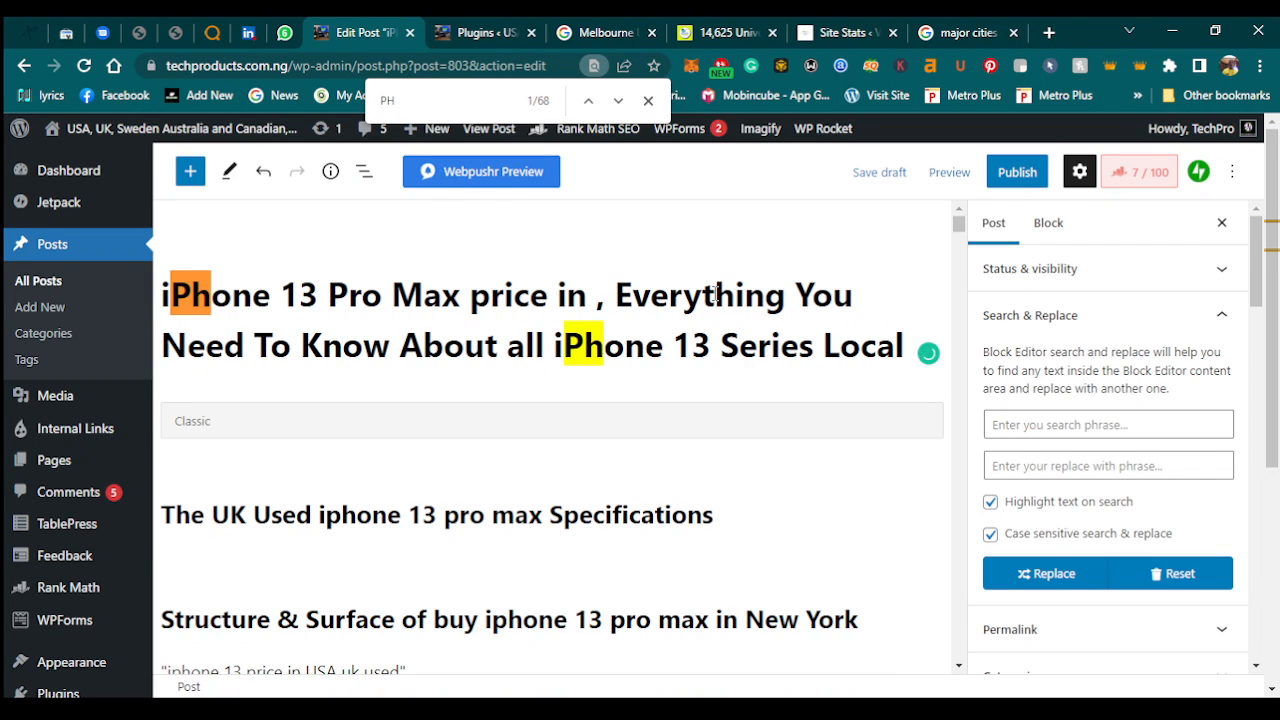
pyautogui.write('USA')
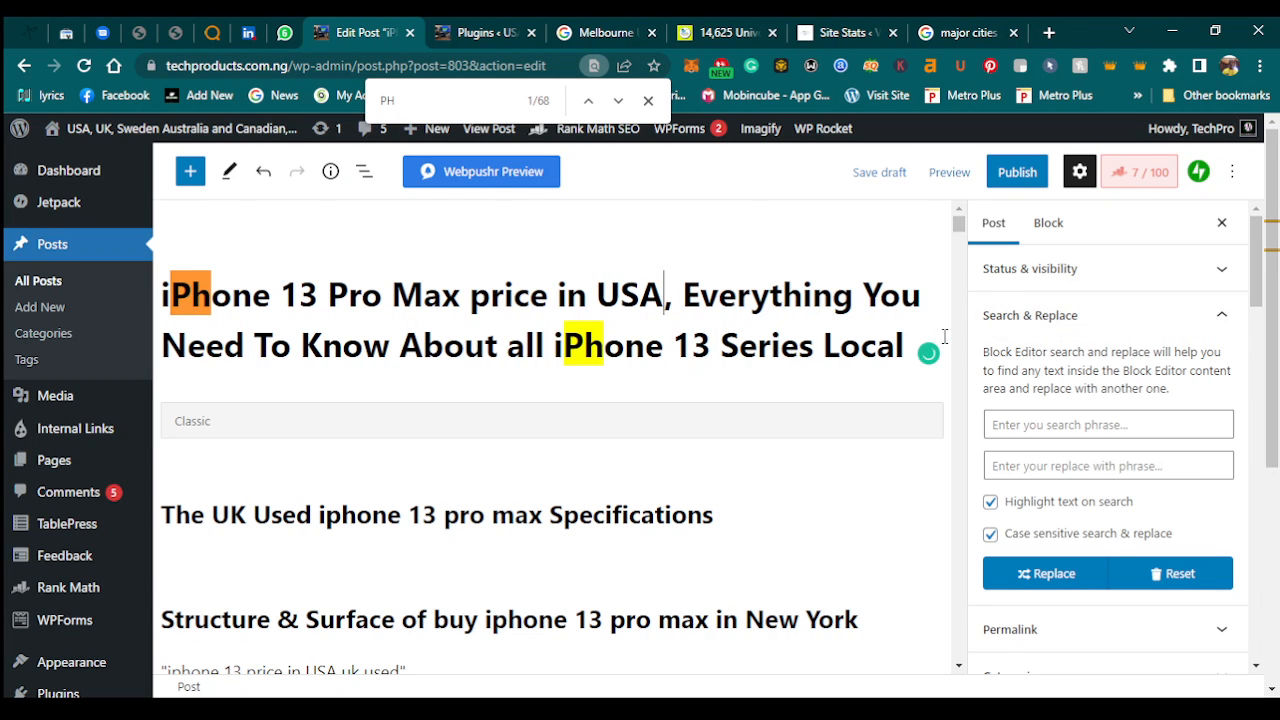
# Copy "iPhone 13 Pro Max price in USA" from the post title and add it as the Rank Math focus keyword.
pyautogui.click(1147, 172)
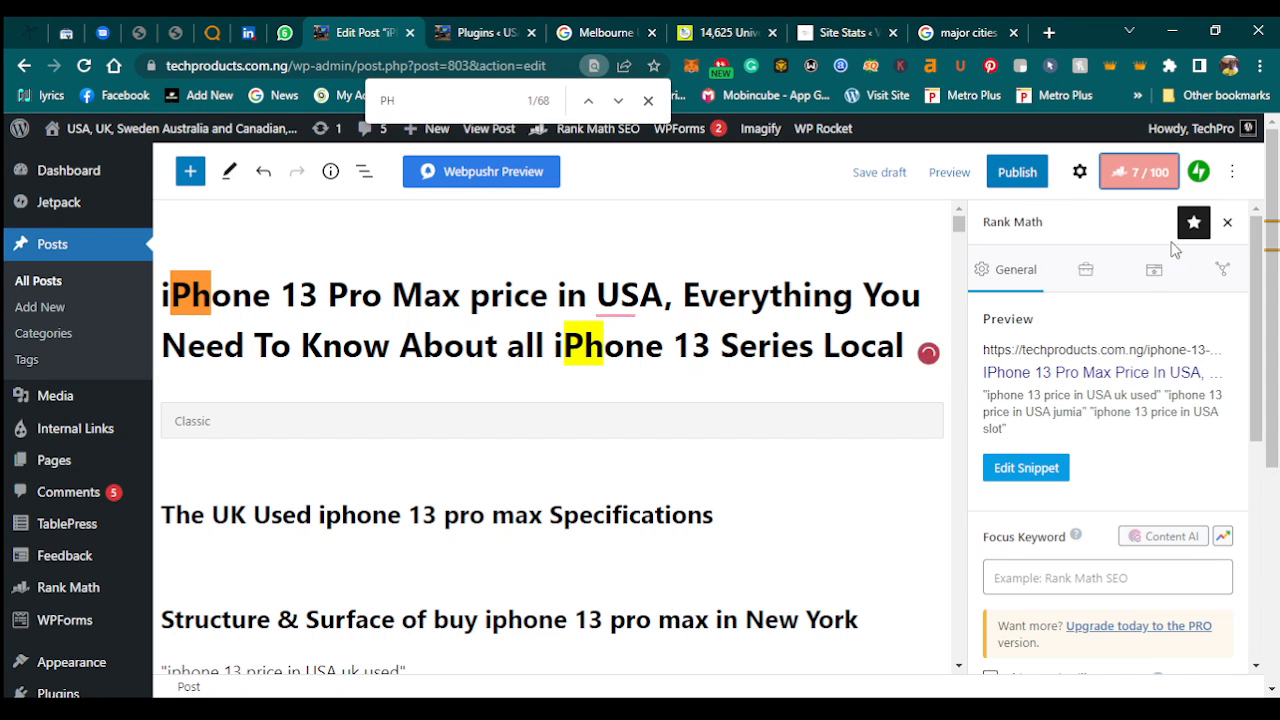
pyautogui.scroll(-3, 1257, 363)
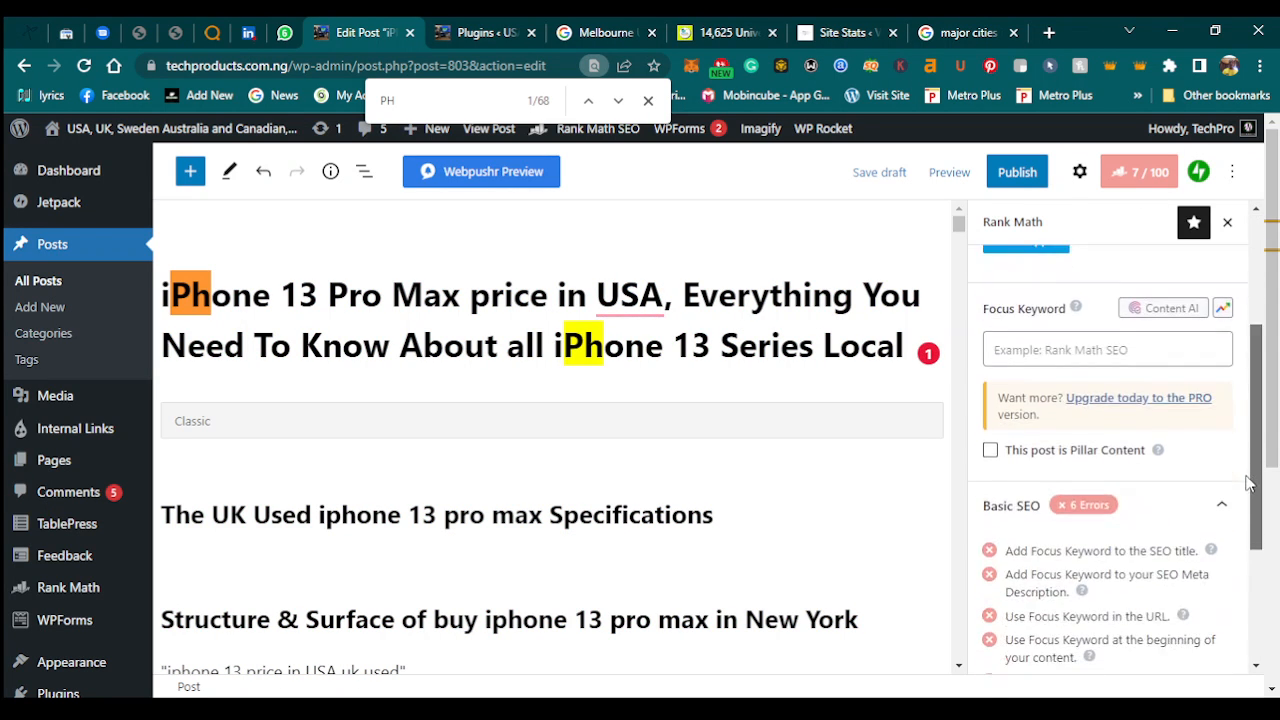
pyautogui.moveTo(660, 289)
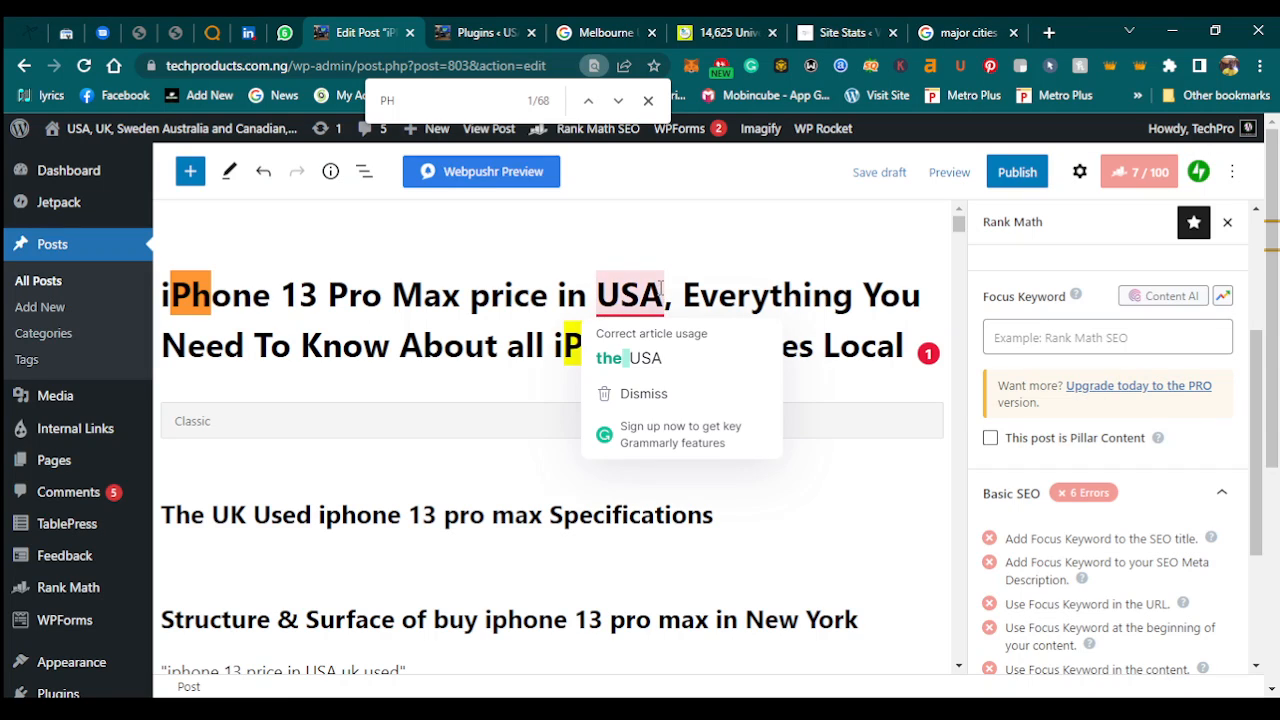
pyautogui.moveTo(660, 288); pyautogui.dragTo(160, 295)
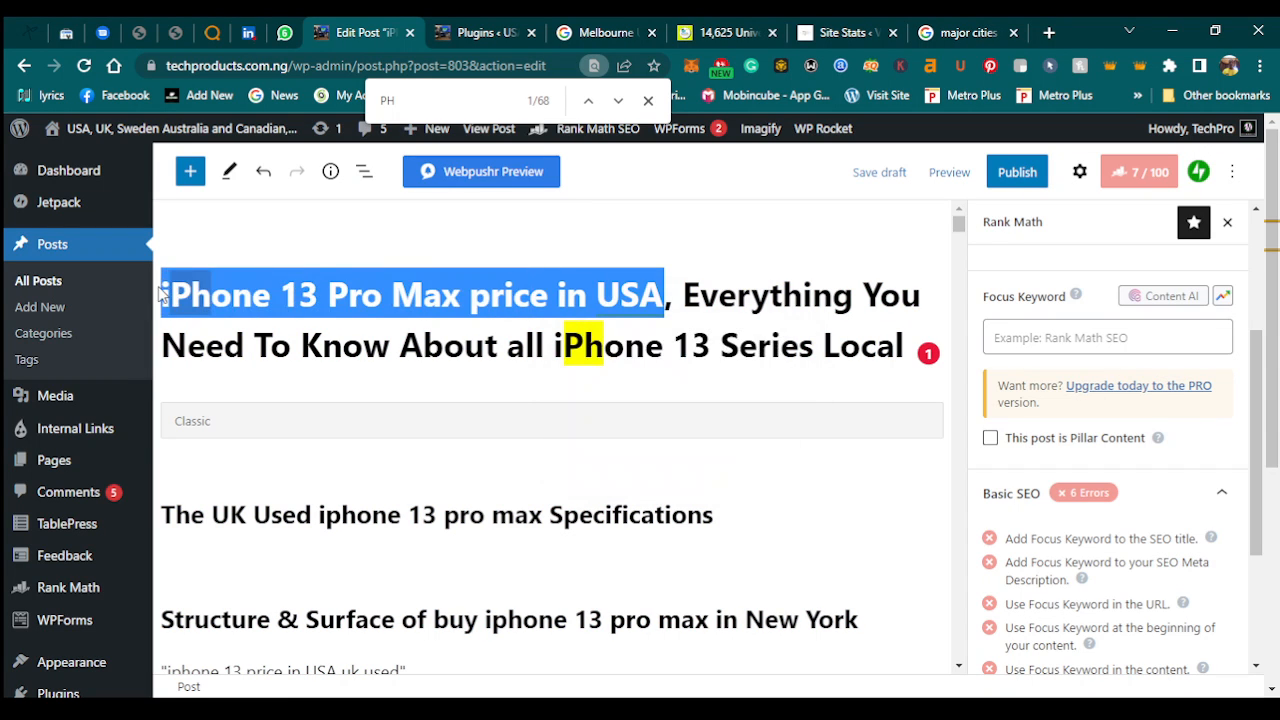
pyautogui.click(215, 295)
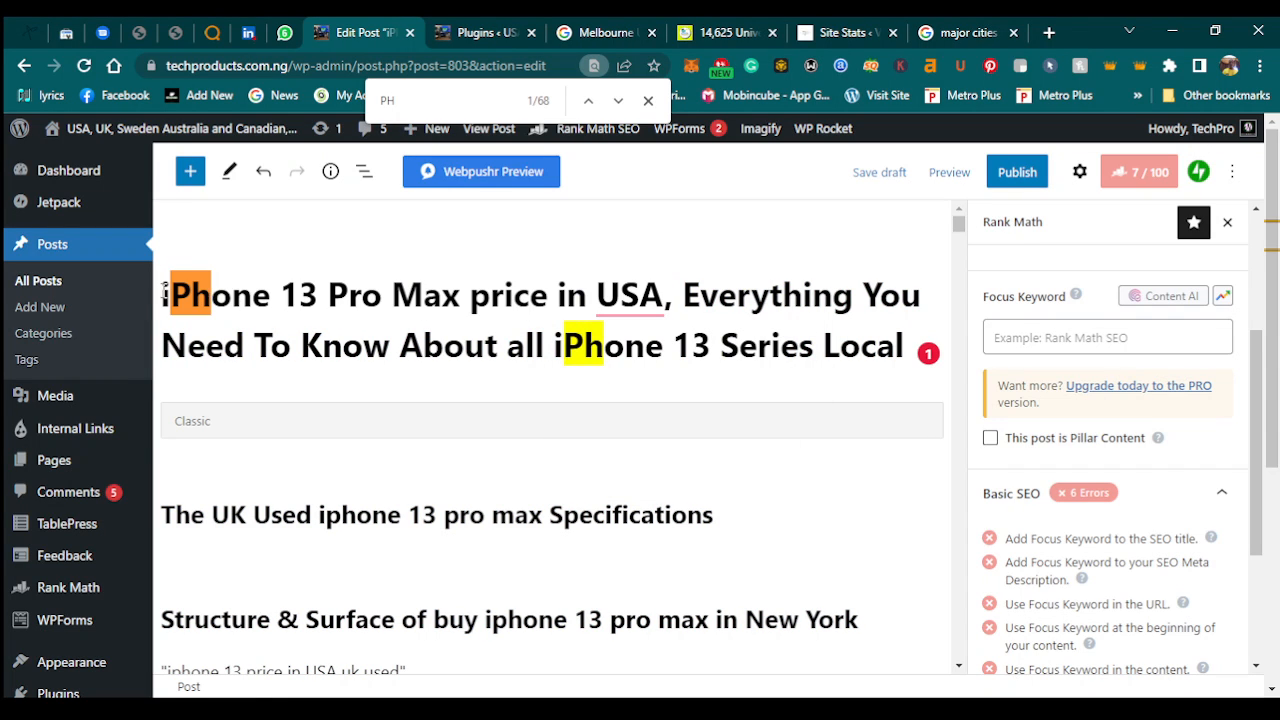
pyautogui.moveTo(162, 295); pyautogui.dragTo(658, 290)
pyautogui.hotkey('ctrl', 'c')
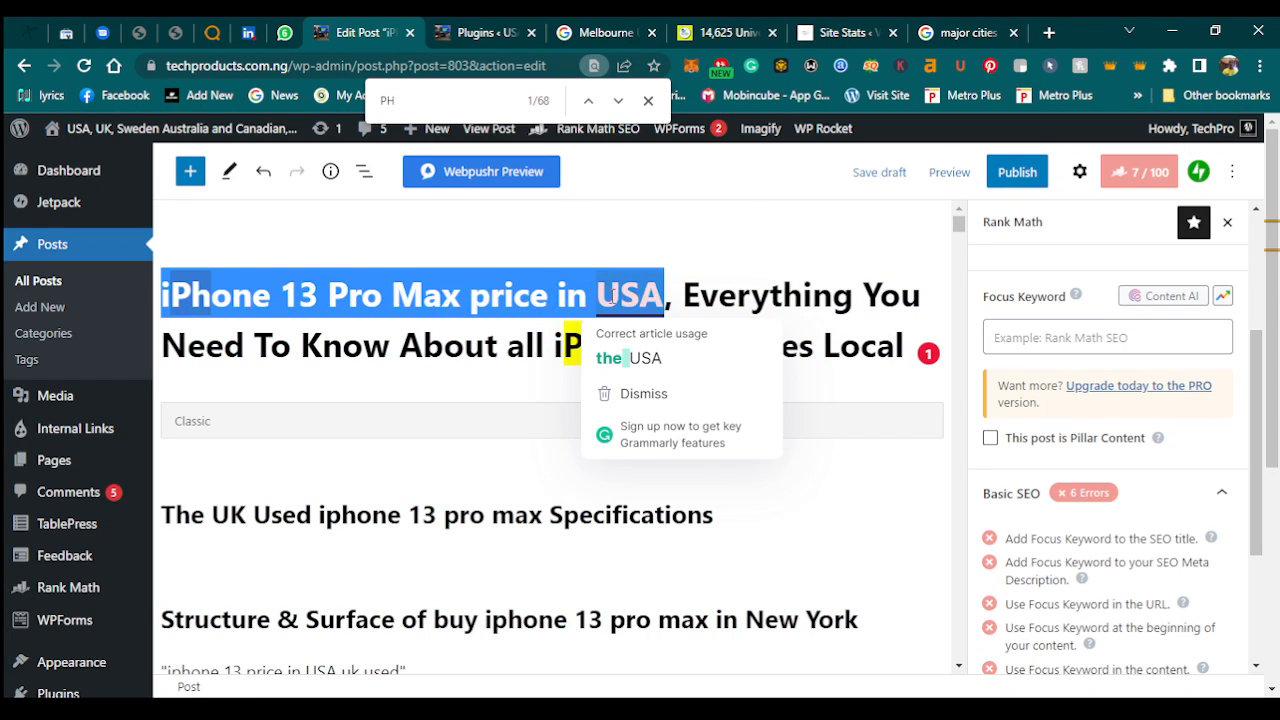
pyautogui.click(1078, 346)
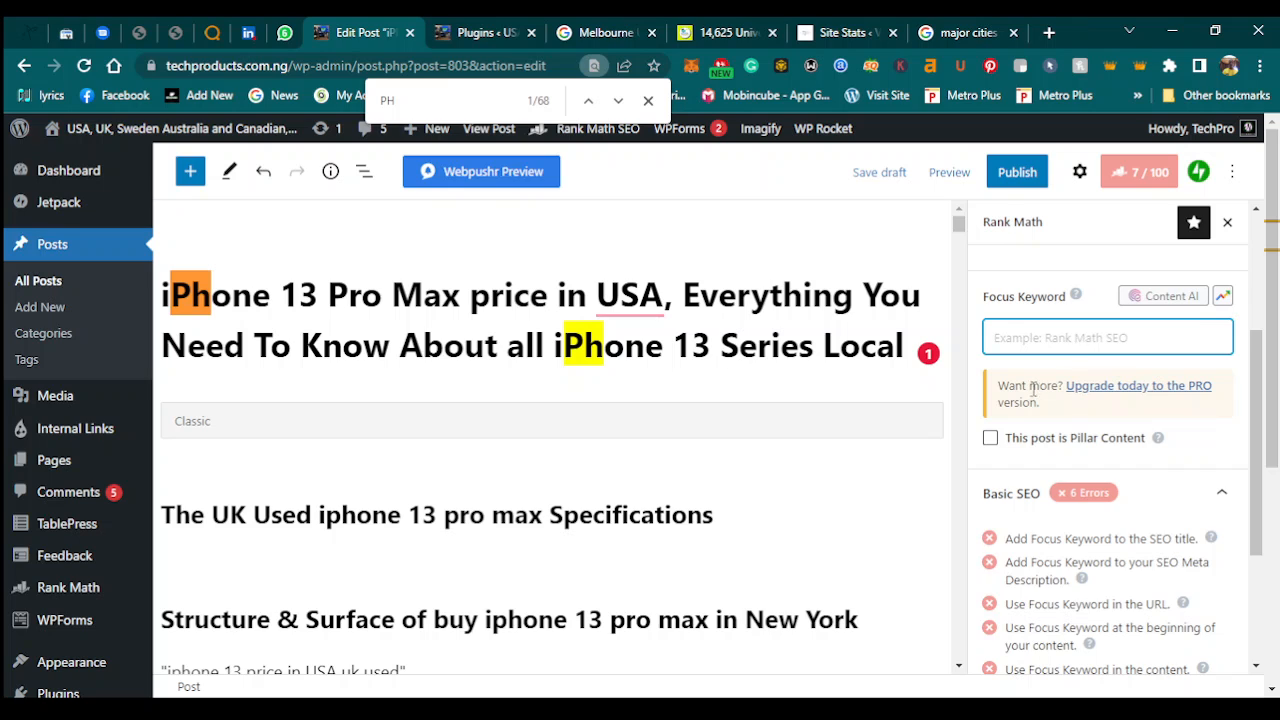
pyautogui.hotkey('ctrl', 'v')
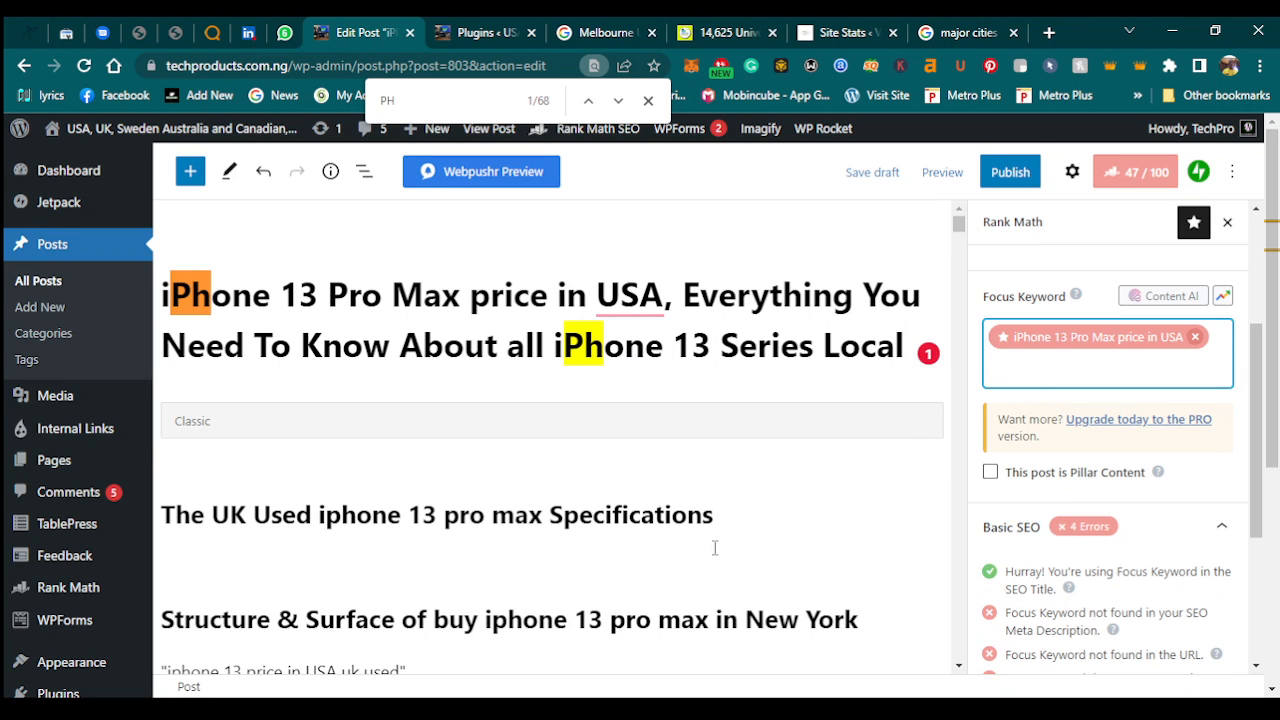
pyautogui.click(833, 404)
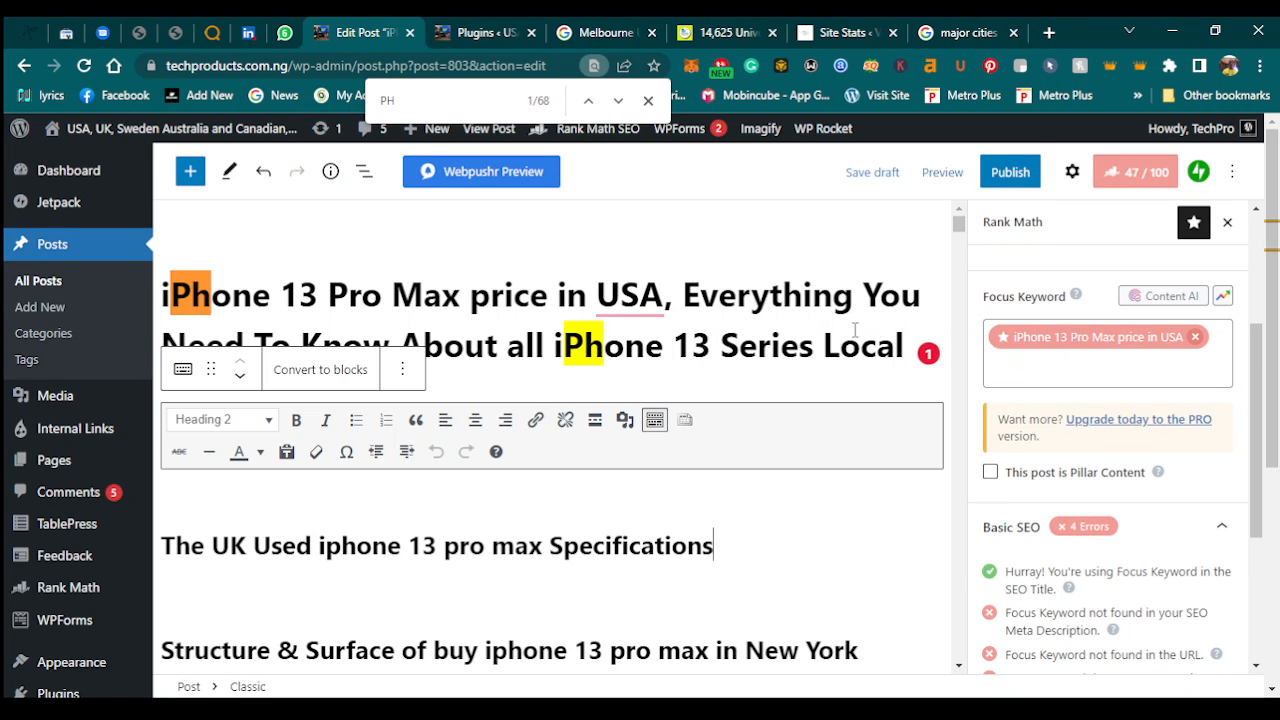
pyautogui.click(858, 340)
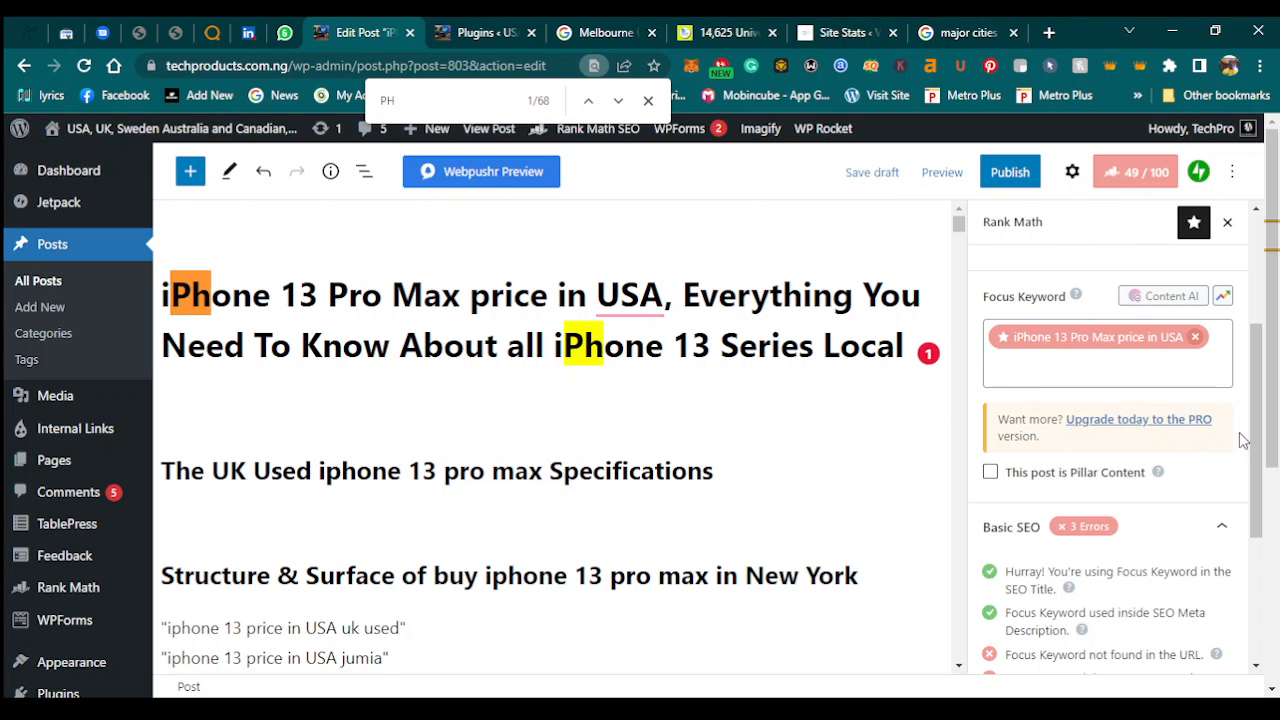
# Shorten the post's URL slug to "iphone-13-pro-max-price-in-usa".
pyautogui.moveTo(1247, 437); pyautogui.dragTo(1240, 350)
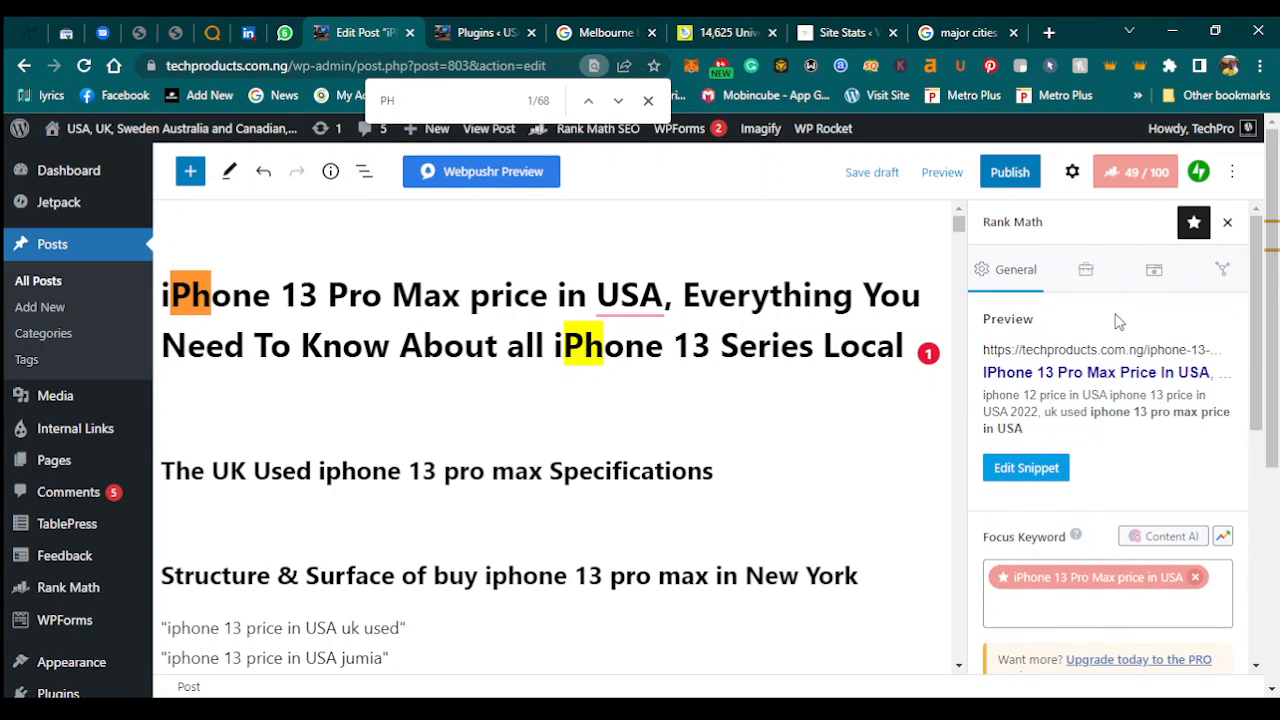
pyautogui.click(1088, 268)
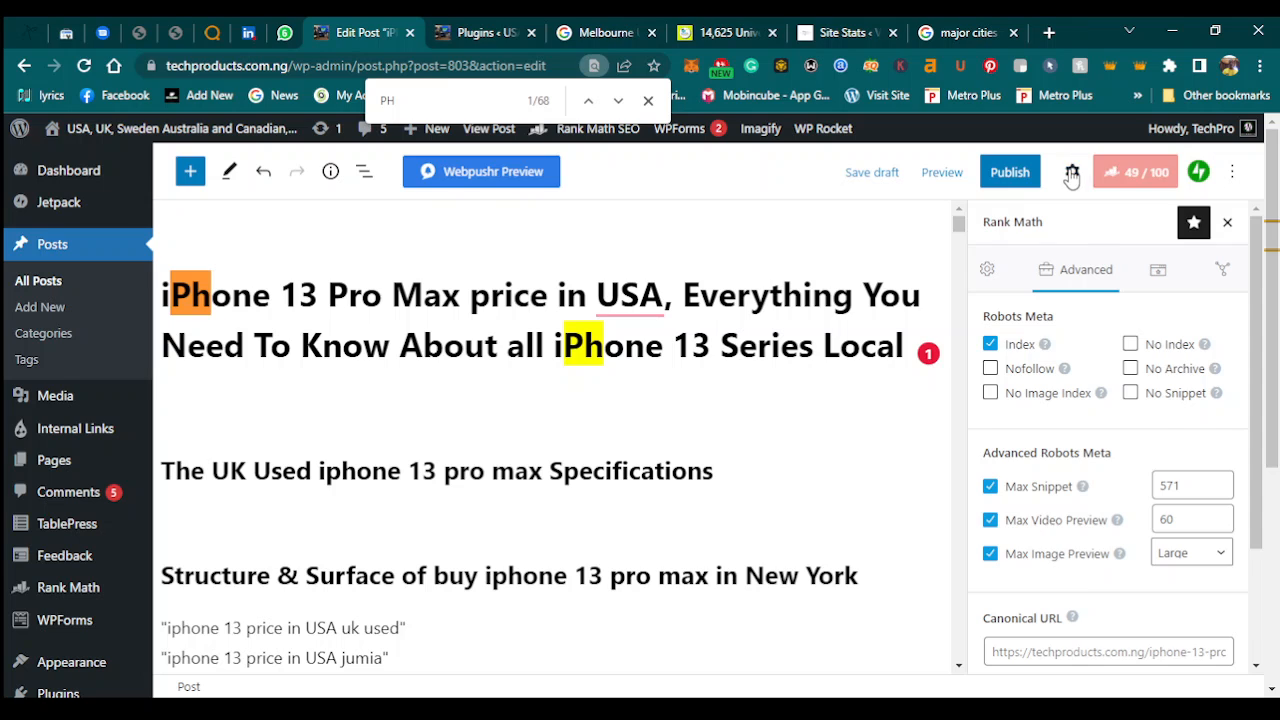
pyautogui.click(1072, 172)
pyautogui.moveTo(1254, 300); pyautogui.dragTo(1271, 380)
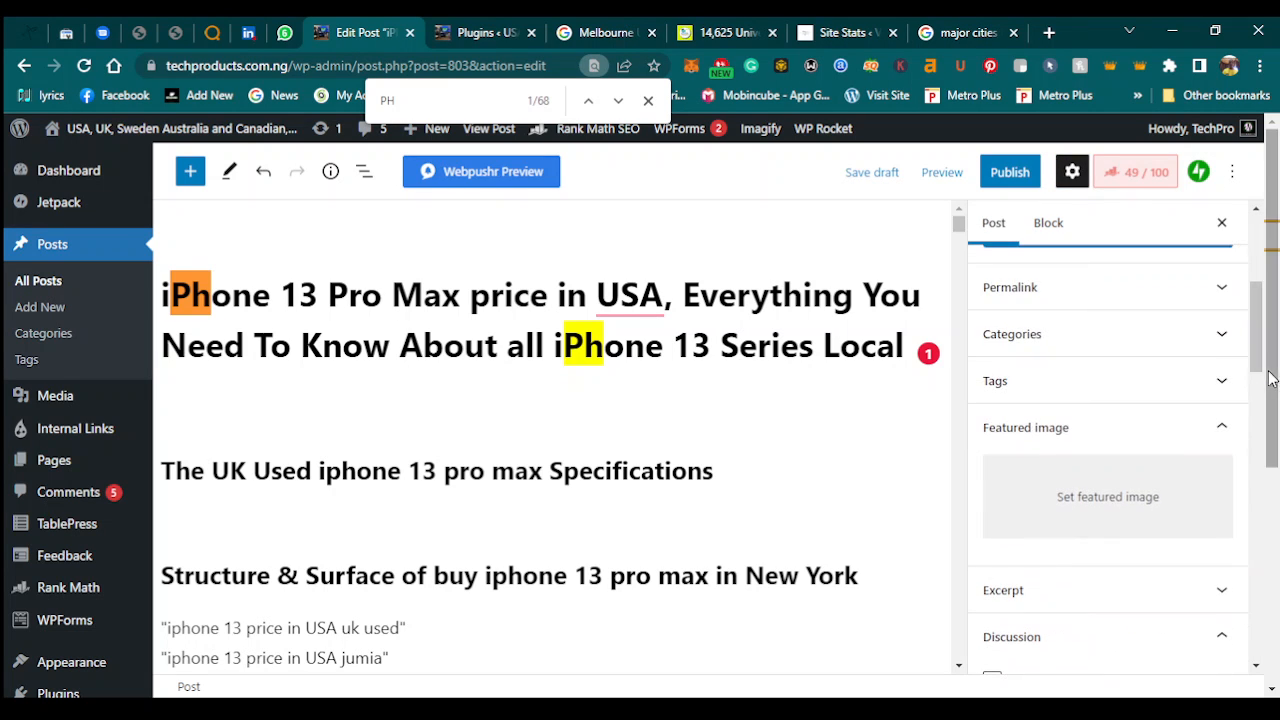
pyautogui.click(1198, 306)
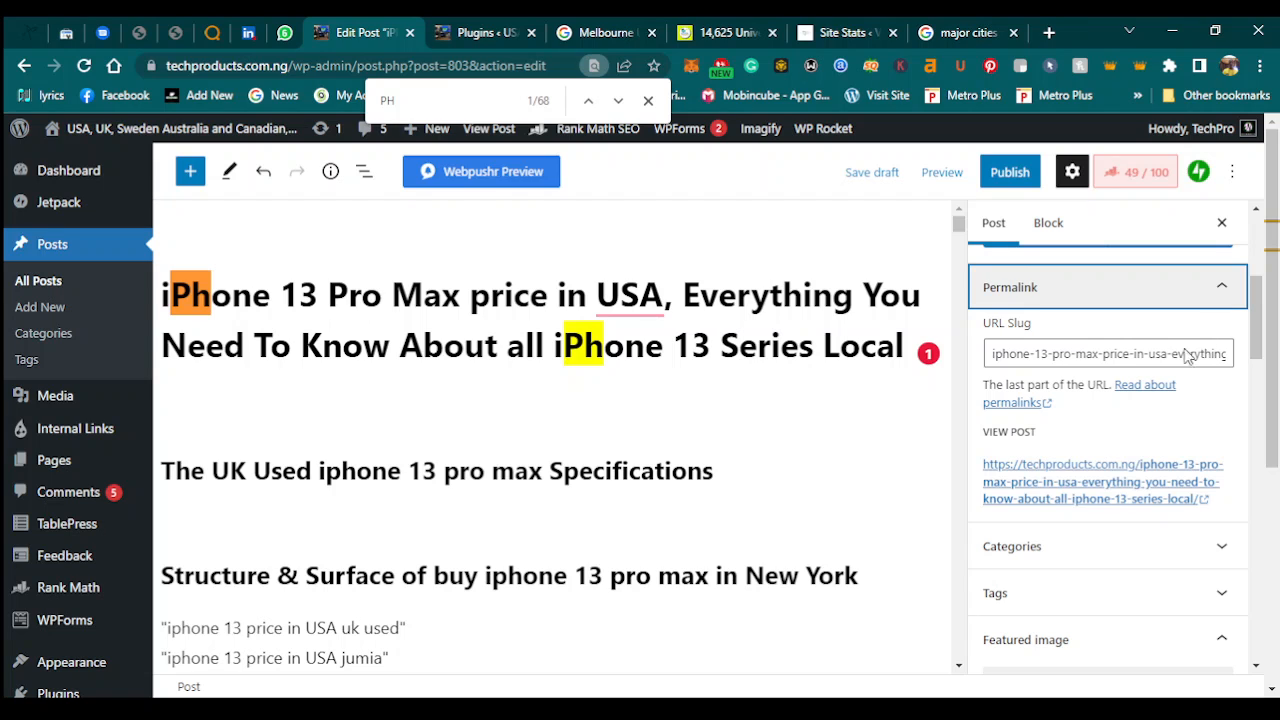
pyautogui.moveTo(1175, 358); pyautogui.dragTo(1238, 380)
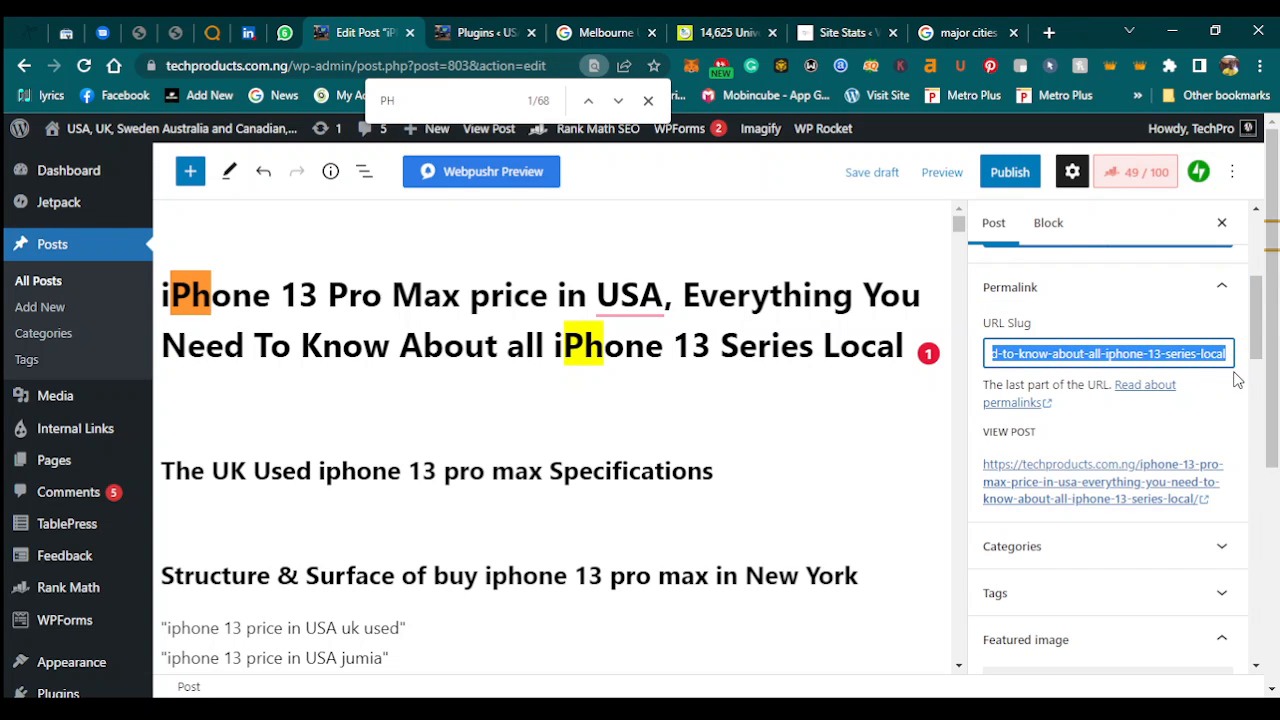
pyautogui.press('BackSpace')
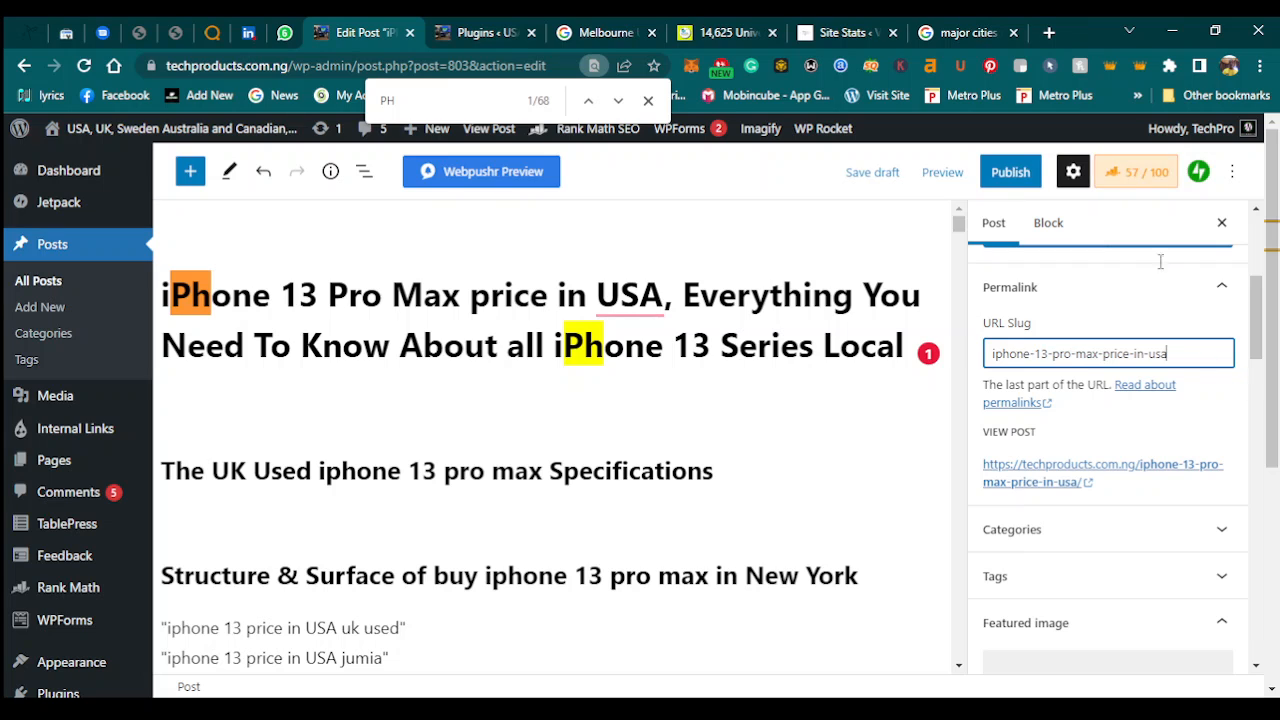
# Open the featured image source options, and search Google for "iphone 13 pro max price in usa".
pyautogui.moveTo(1255, 339); pyautogui.dragTo(1267, 396)
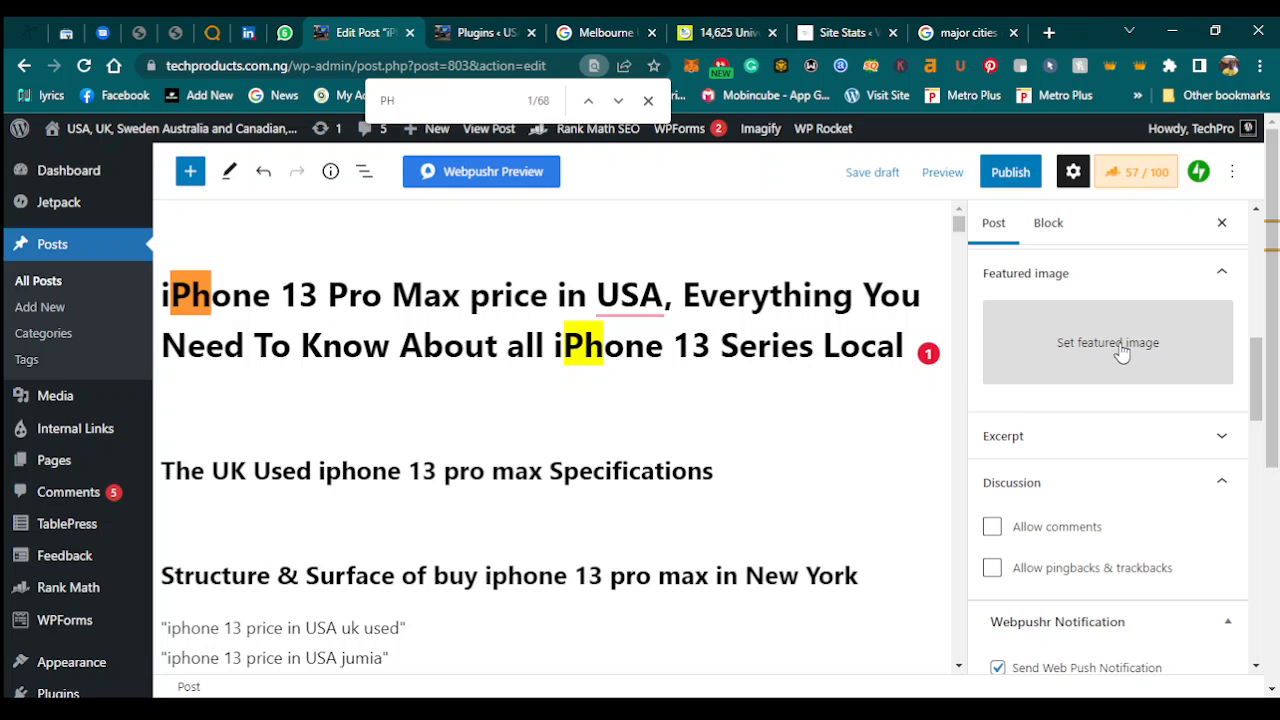
pyautogui.click(1120, 350)
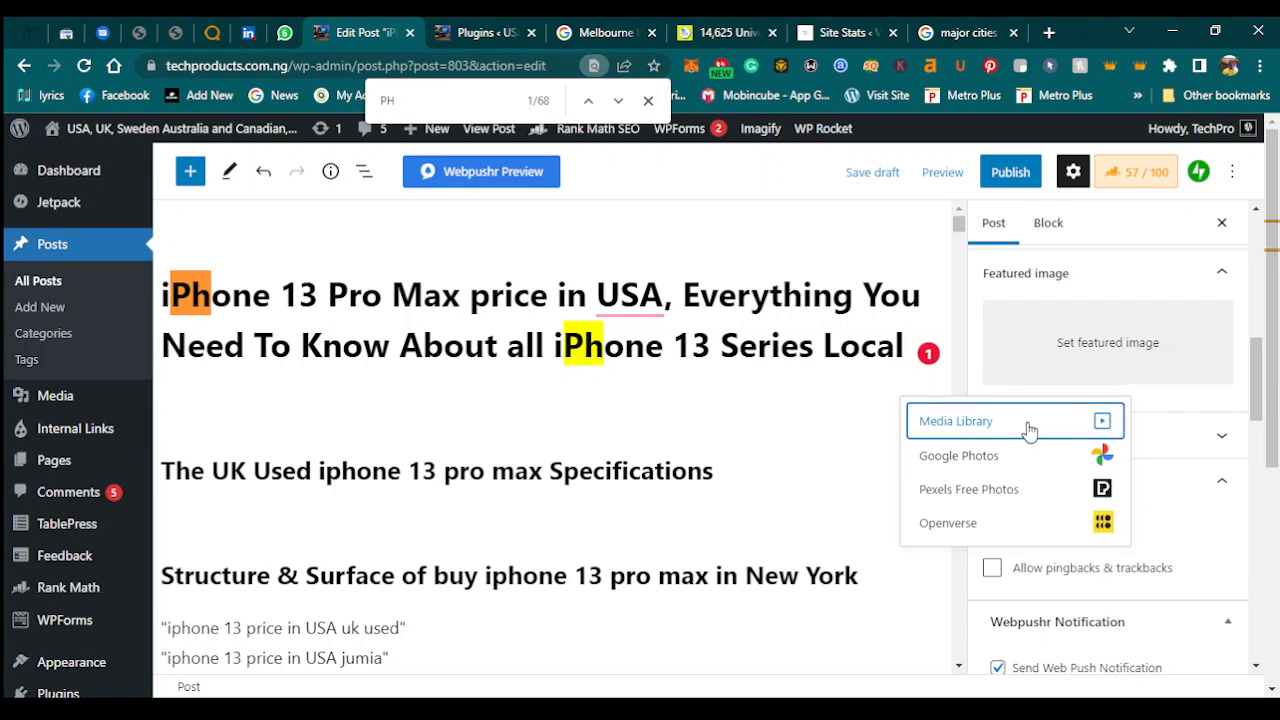
pyautogui.click(955, 30)
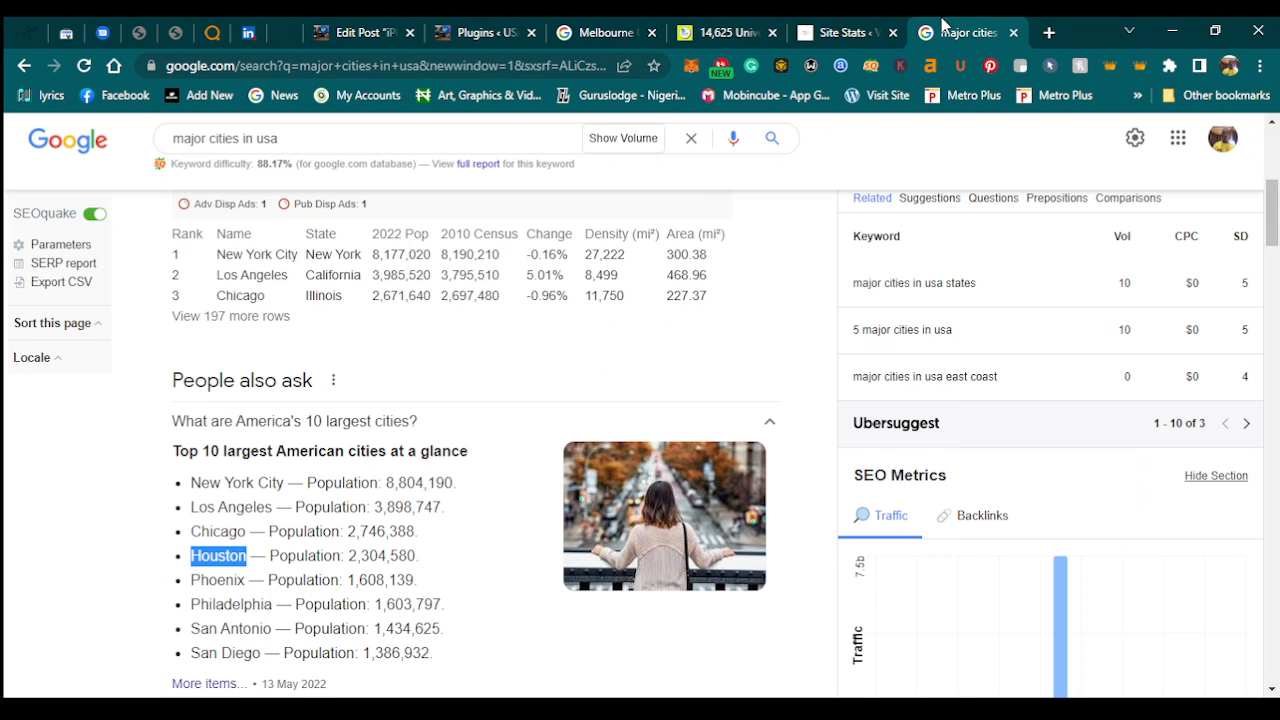
pyautogui.tripleClick(379, 140)
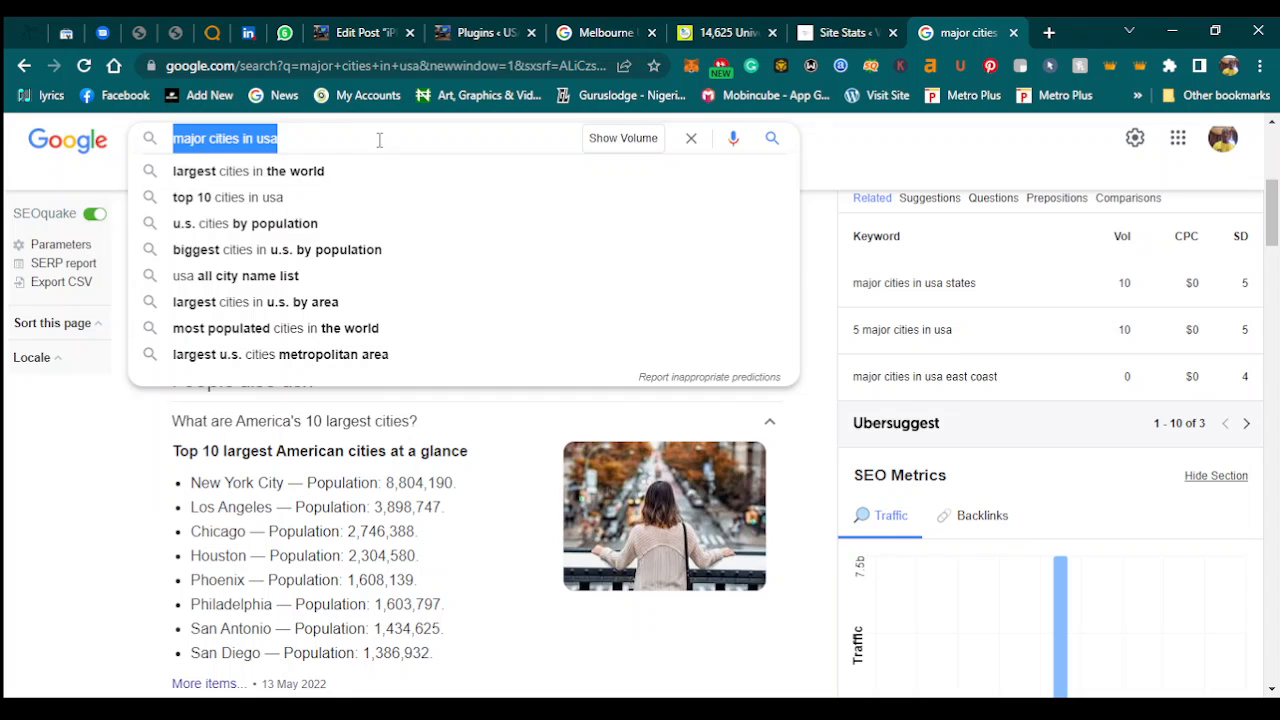
pyautogui.press('BackSpace')
pyautogui.write('iphone')
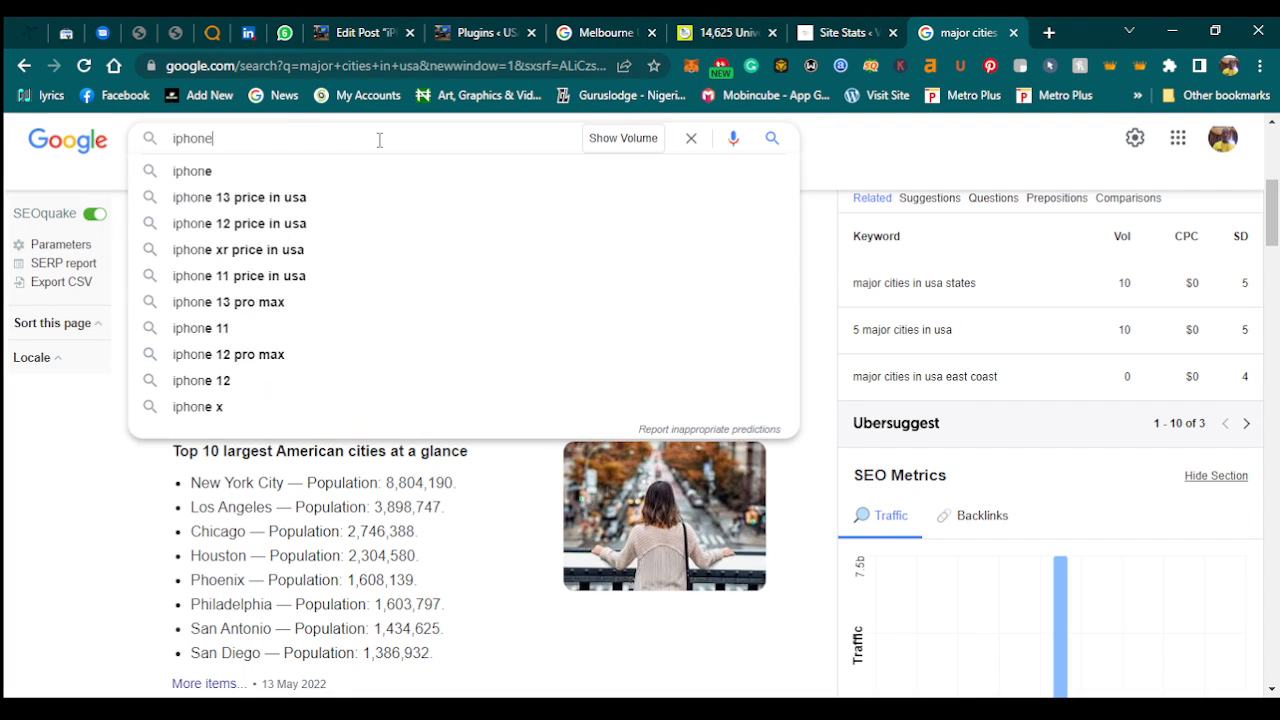
pyautogui.write(' 13 p')
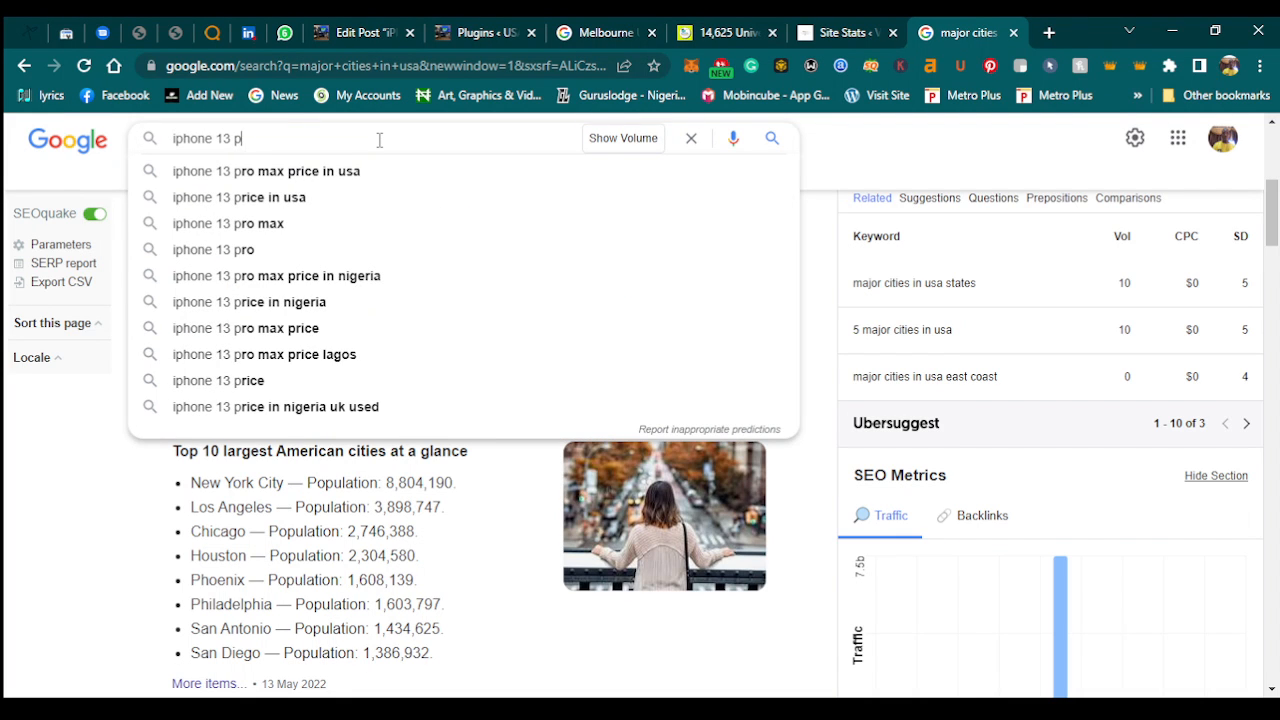
pyautogui.write('ro max p')
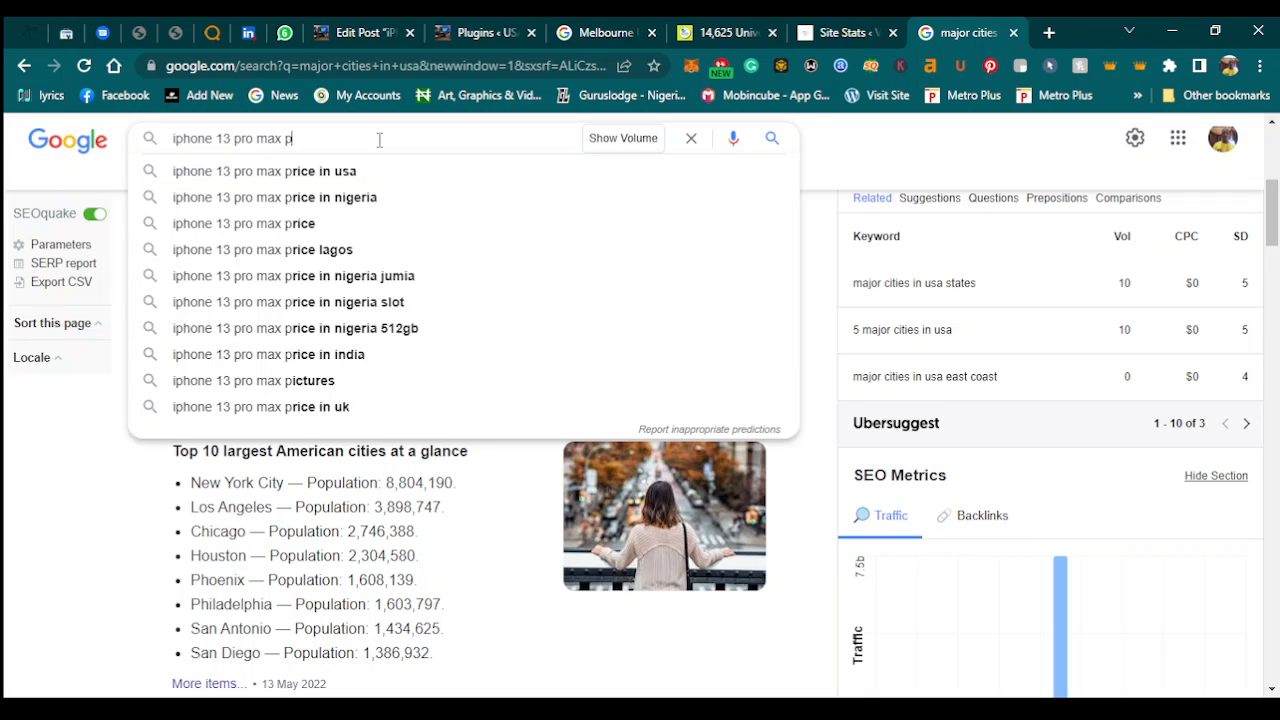
pyautogui.click(238, 178)
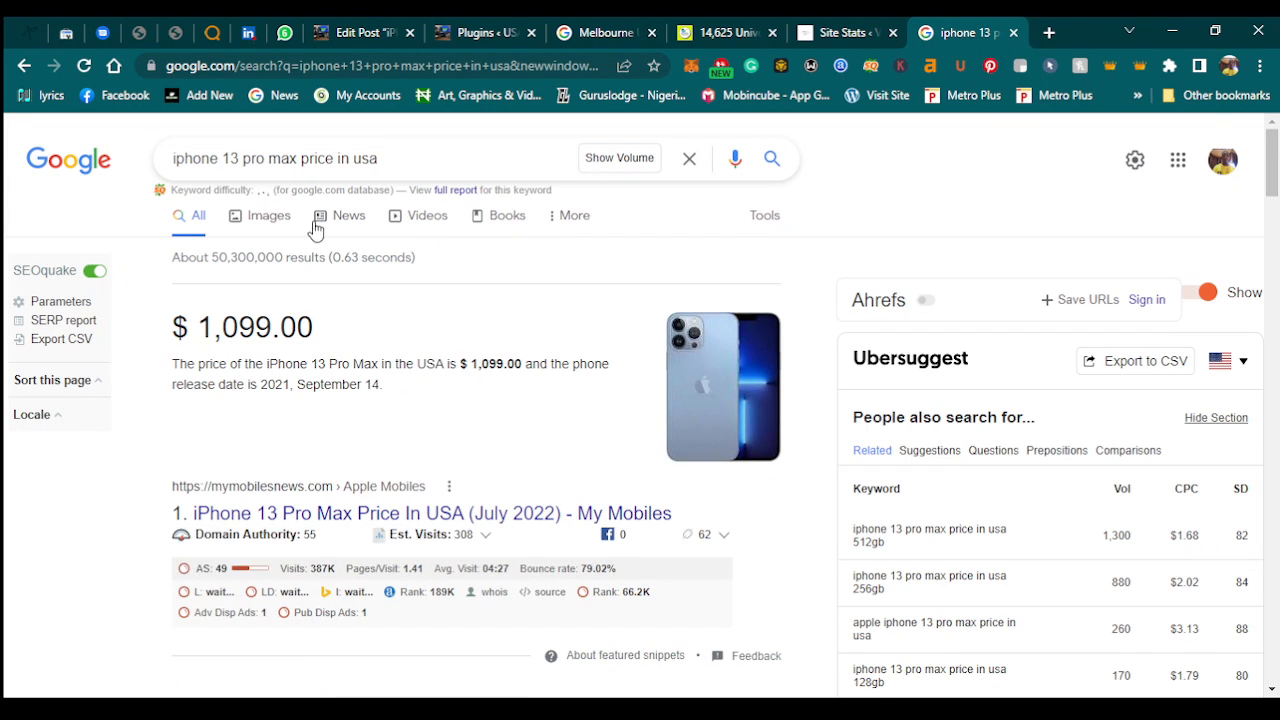
# Browse the Google image results and preview the "iPhone 13 Retail Prices USA" picture from gdeluxe.com.
pyautogui.click(278, 227)
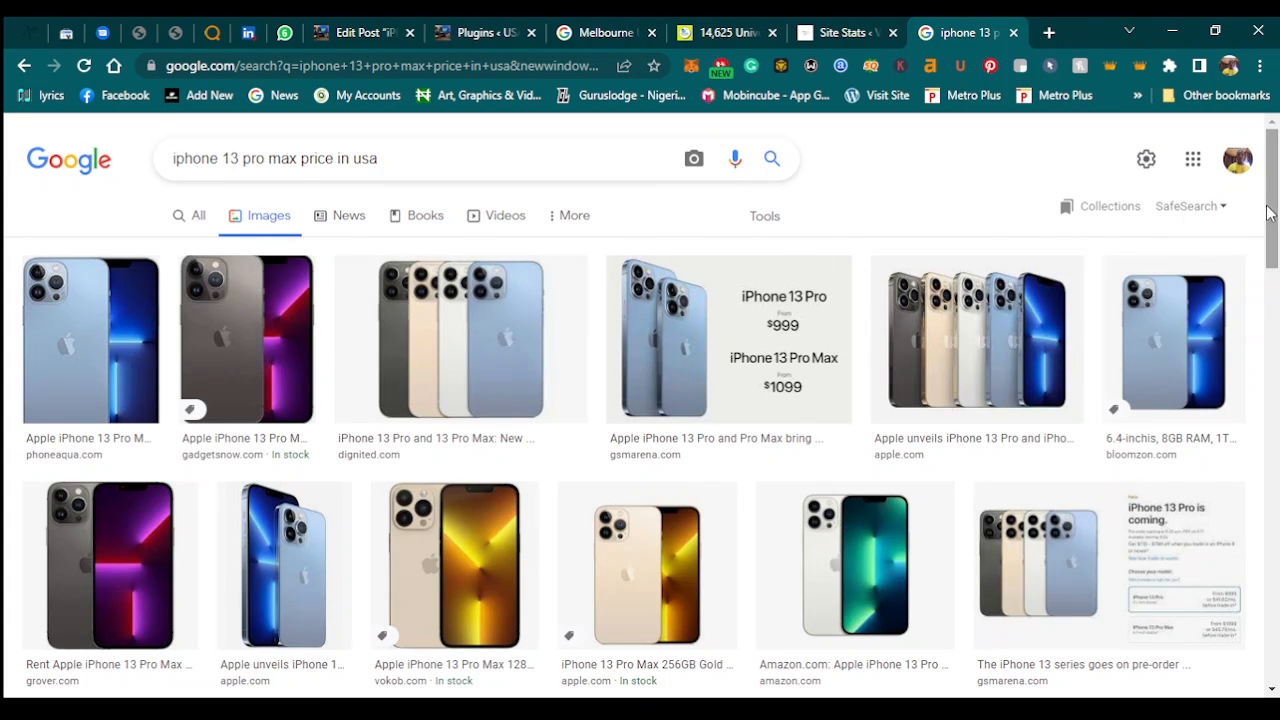
pyautogui.moveTo(1268, 213); pyautogui.dragTo(1273, 457)
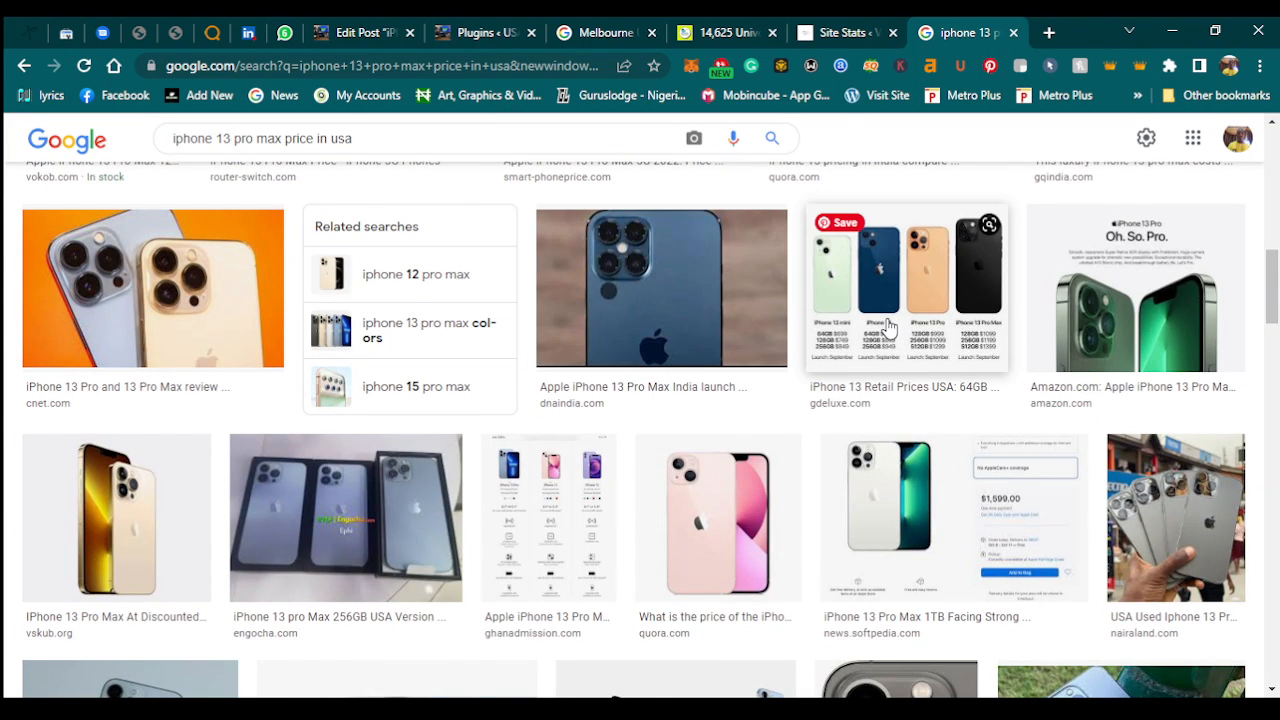
pyautogui.click(880, 332)
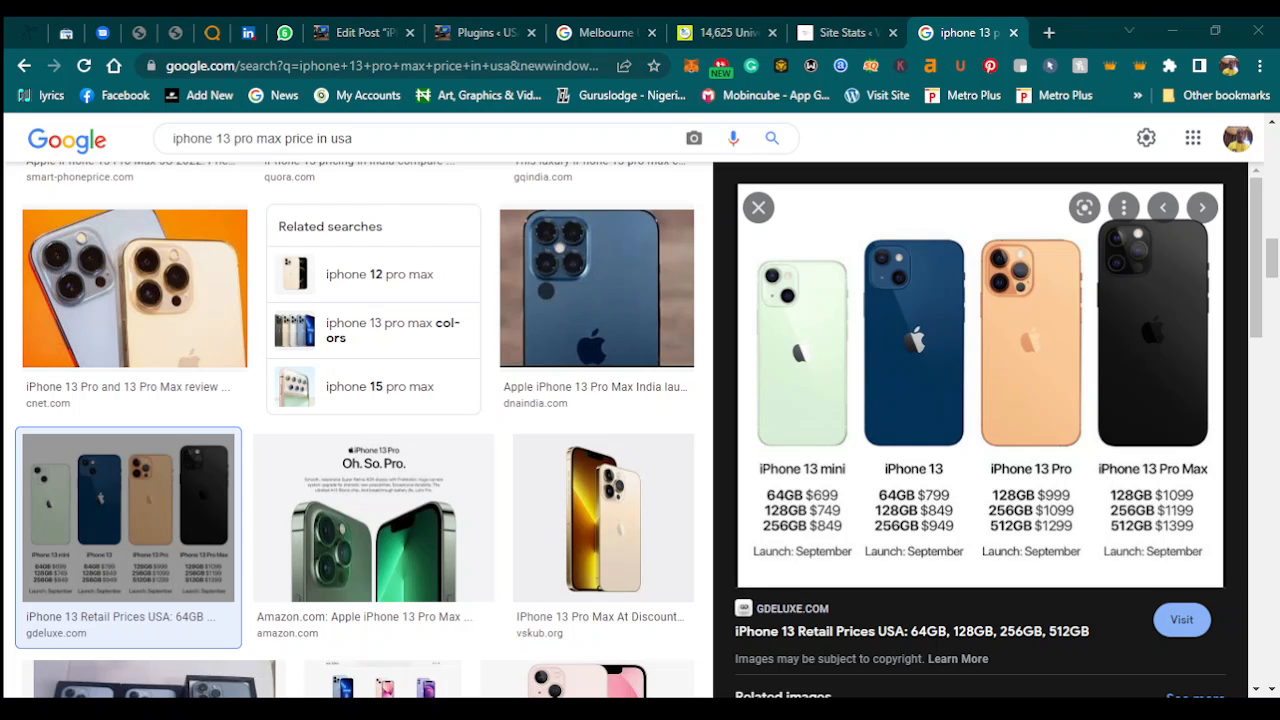
# Return to the WordPress post editor and search the page for "iphone 11".
pyautogui.click(588, 28)
pyautogui.click(506, 30)
pyautogui.click(407, 28)
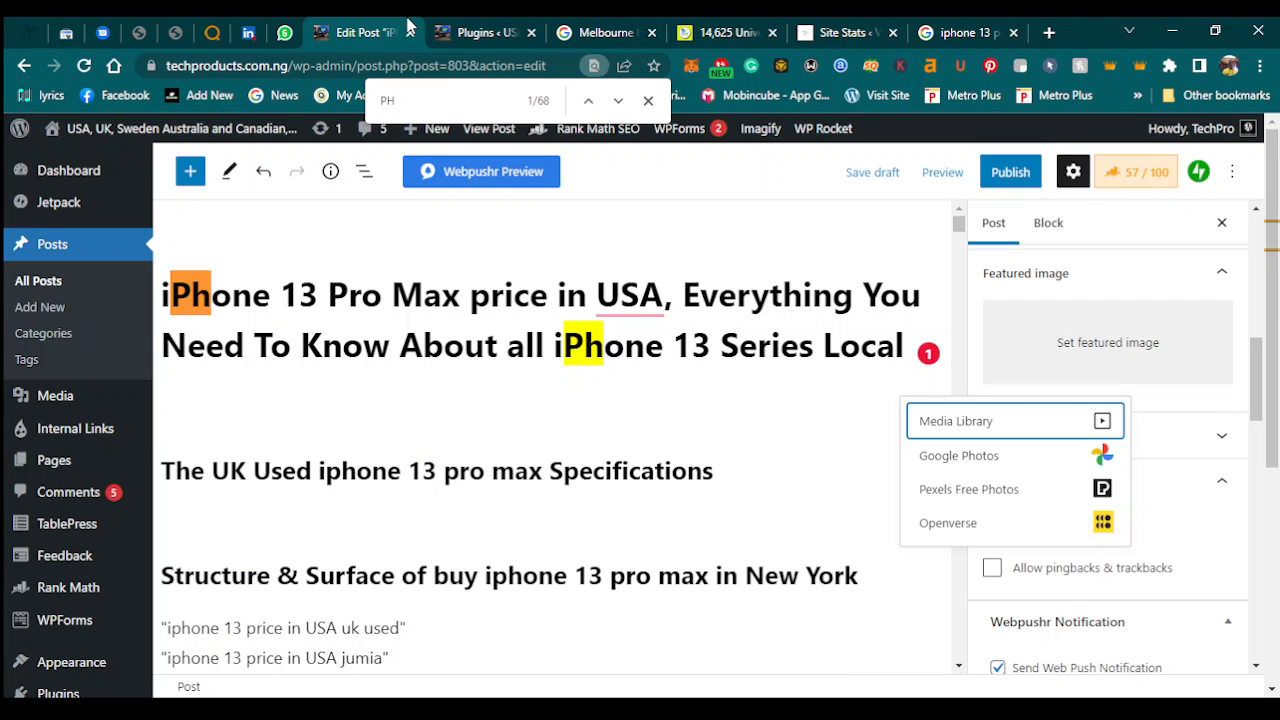
pyautogui.click(425, 107)
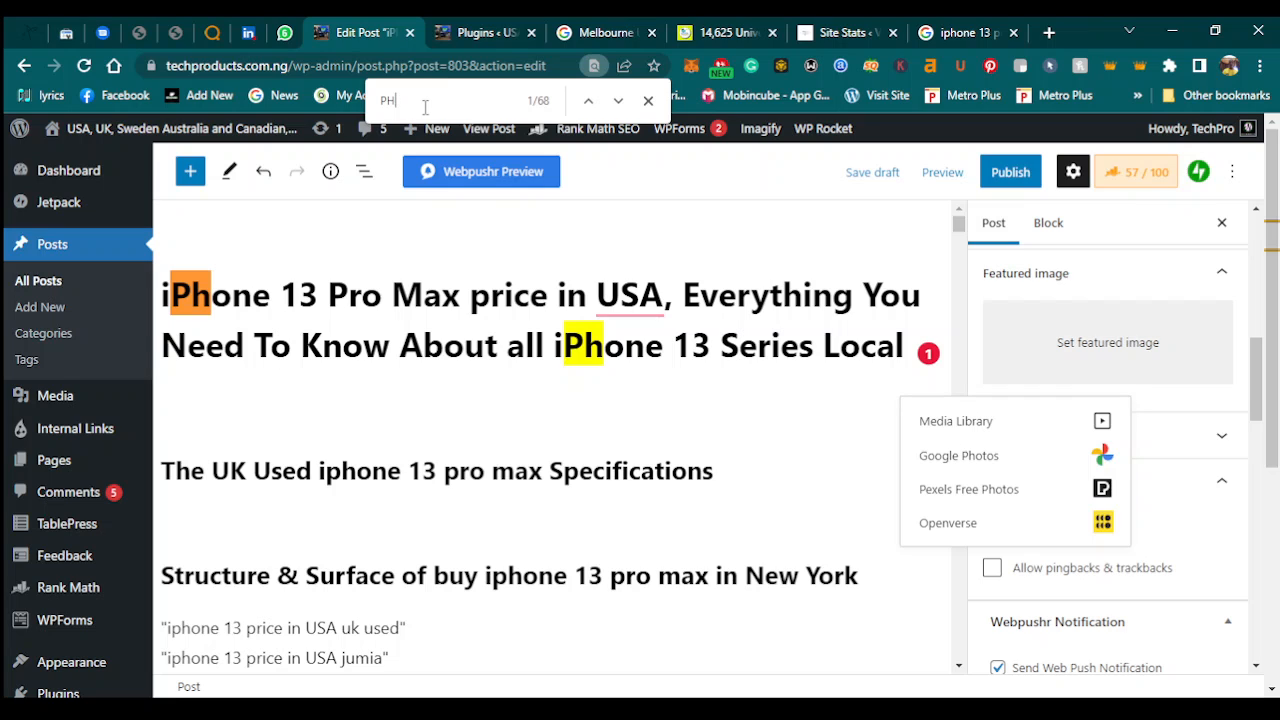
pyautogui.press('BackSpace')
pyautogui.press('BackSpace')
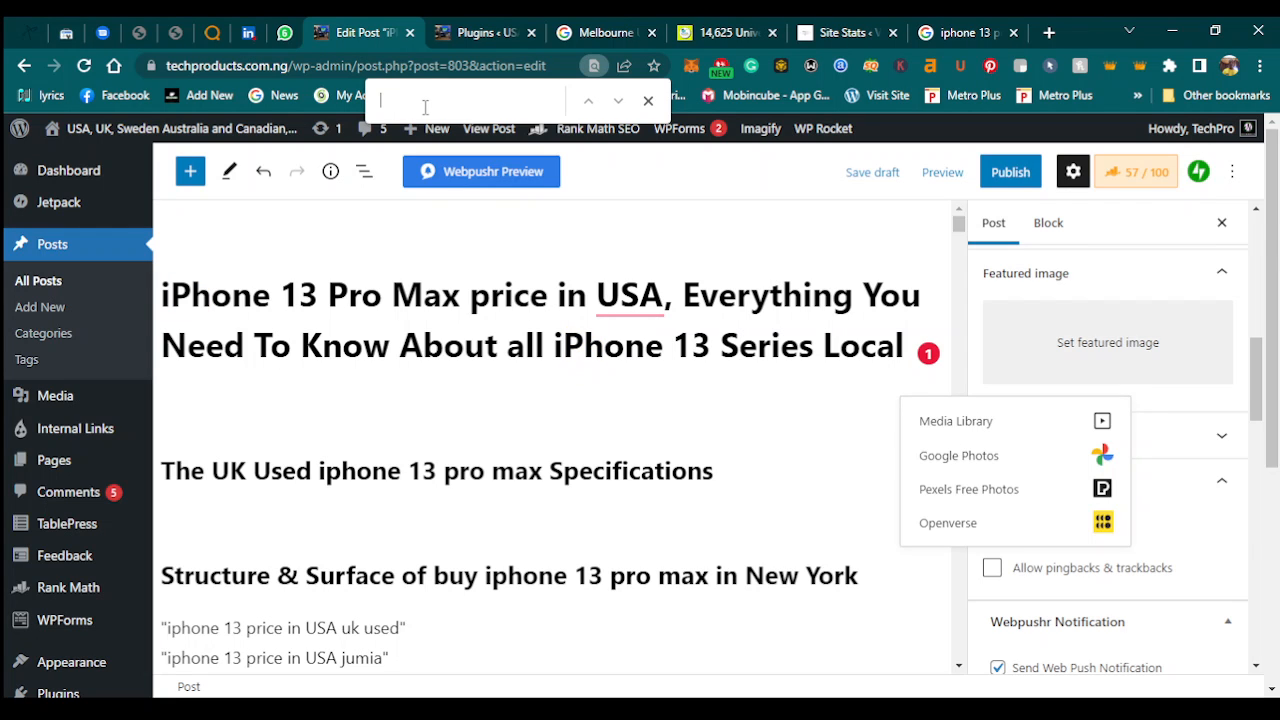
pyautogui.write('iphone 13')
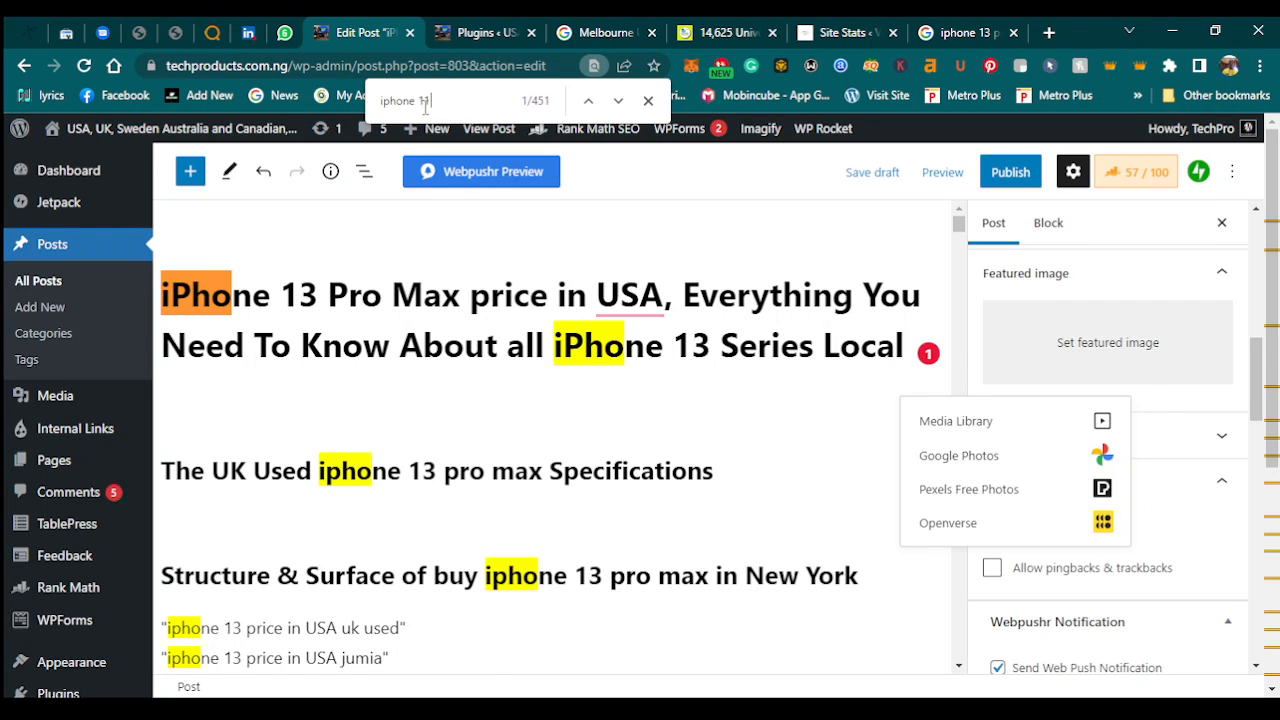
pyautogui.press('BackSpace')
pyautogui.write('11')
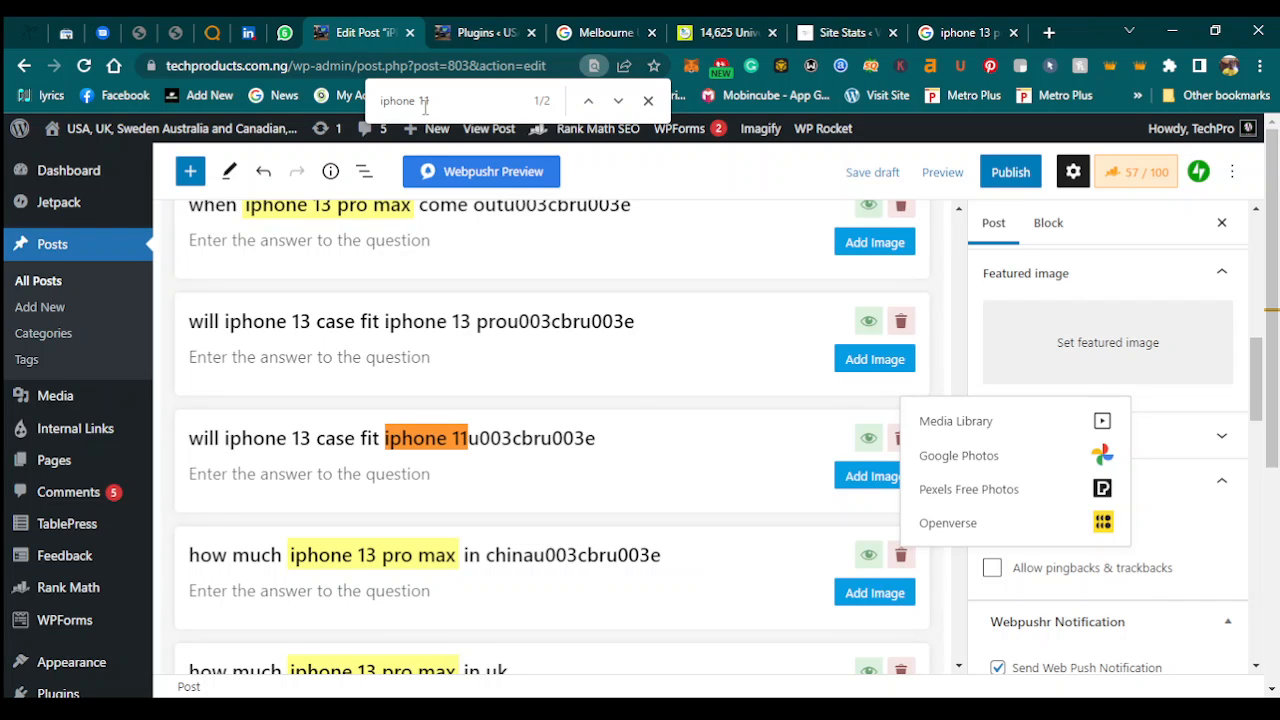
# Search the page for "samsung" and for "sam", and clear the search text.
pyautogui.press('BackSpace')
pyautogui.press('BackSpace')
pyautogui.press('BackSpace')
pyautogui.press('BackSpace')
pyautogui.press('BackSpace')
pyautogui.press('BackSpace')
pyautogui.press('BackSpace')
pyautogui.press('BackSpace')
pyautogui.press('BackSpace')
pyautogui.write('sam')
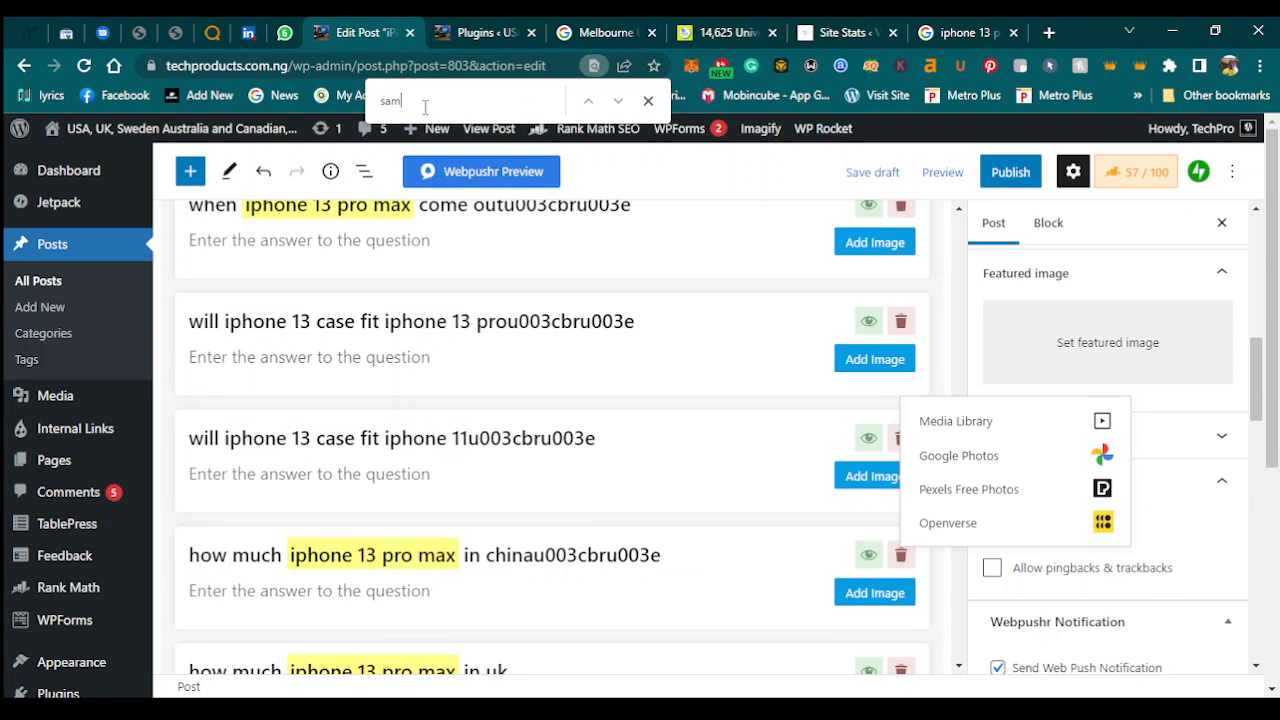
pyautogui.write('sung')
pyautogui.press('BackSpace')
pyautogui.press('BackSpace')
pyautogui.press('BackSpace')
pyautogui.press('BackSpace')
pyautogui.press('BackSpace')
pyautogui.press('BackSpace')
pyautogui.press('BackSpace')
pyautogui.write('sam')
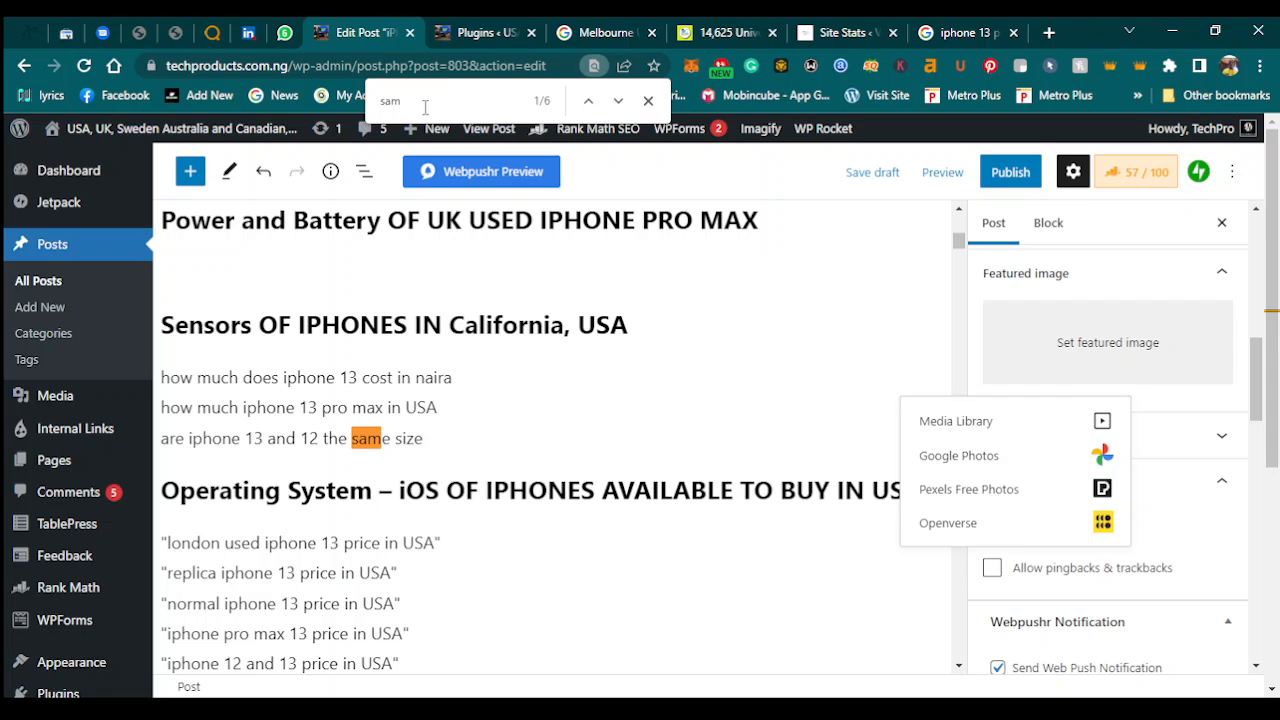
pyautogui.press('BackSpace')
pyautogui.press('BackSpace')
pyautogui.press('BackSpace')
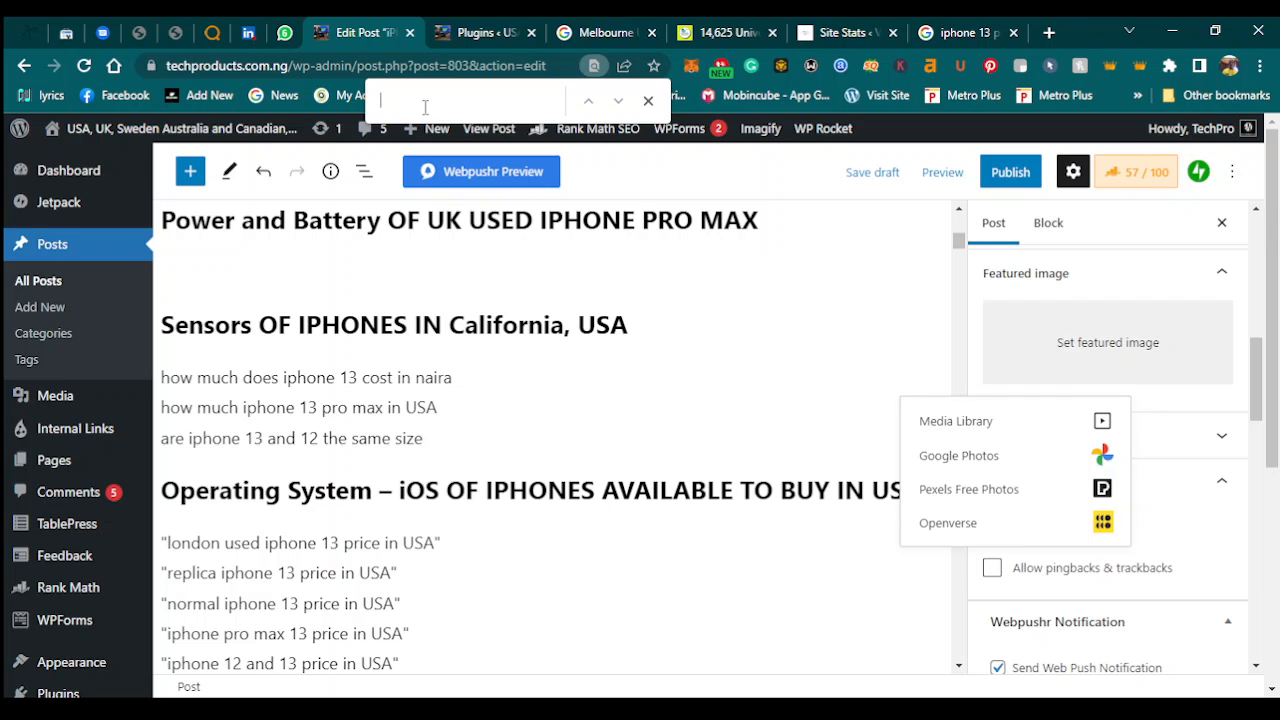
pyautogui.click(830, 324)
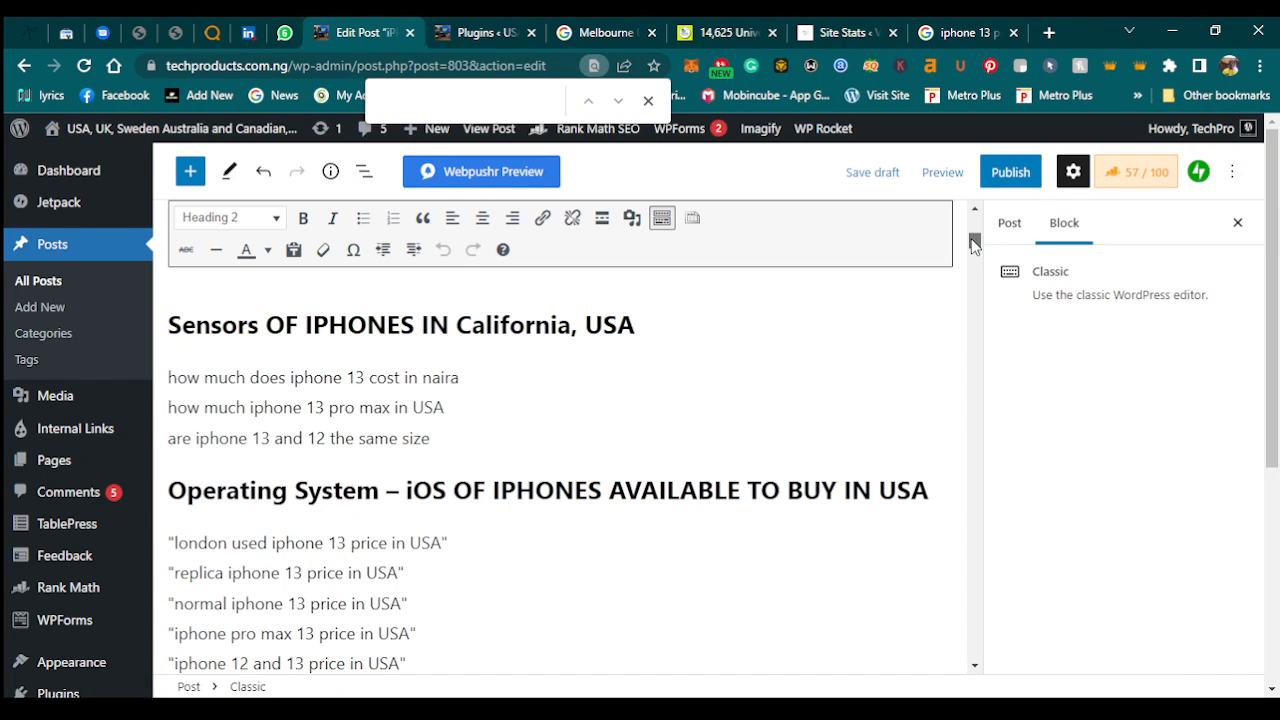
pyautogui.scroll(2, 975, 243)
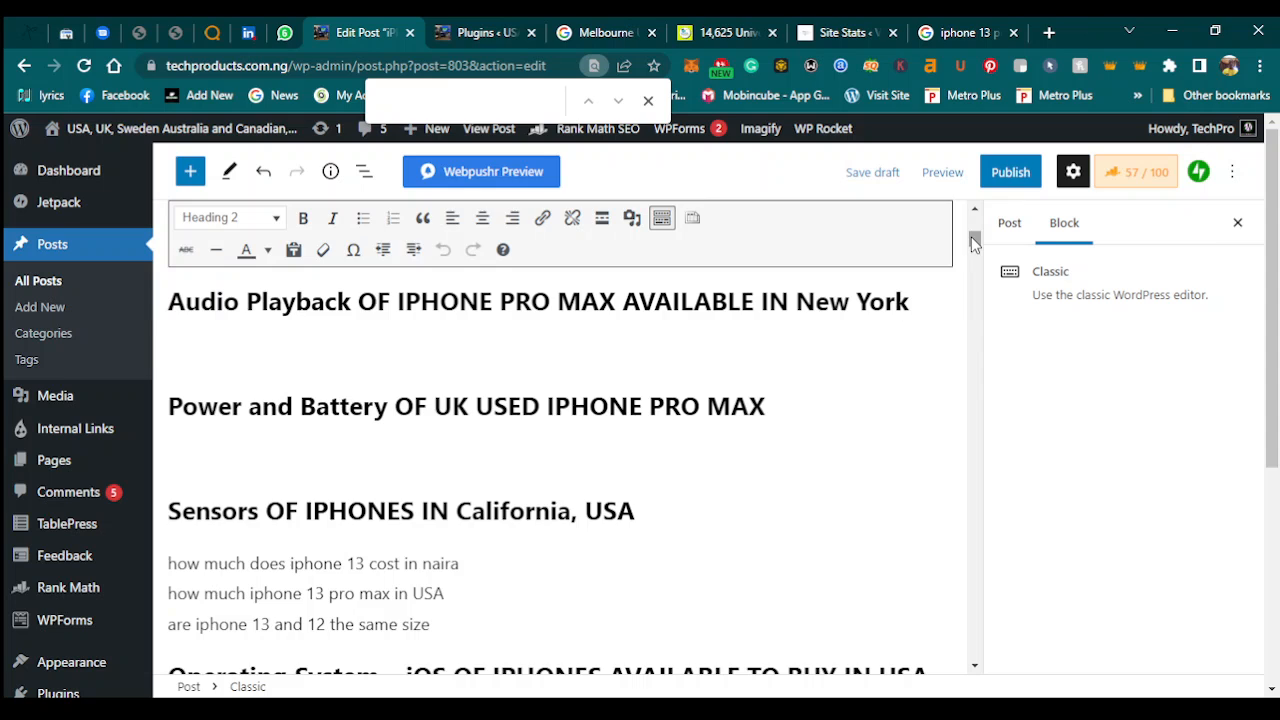
pyautogui.moveTo(974, 243); pyautogui.dragTo(974, 282)
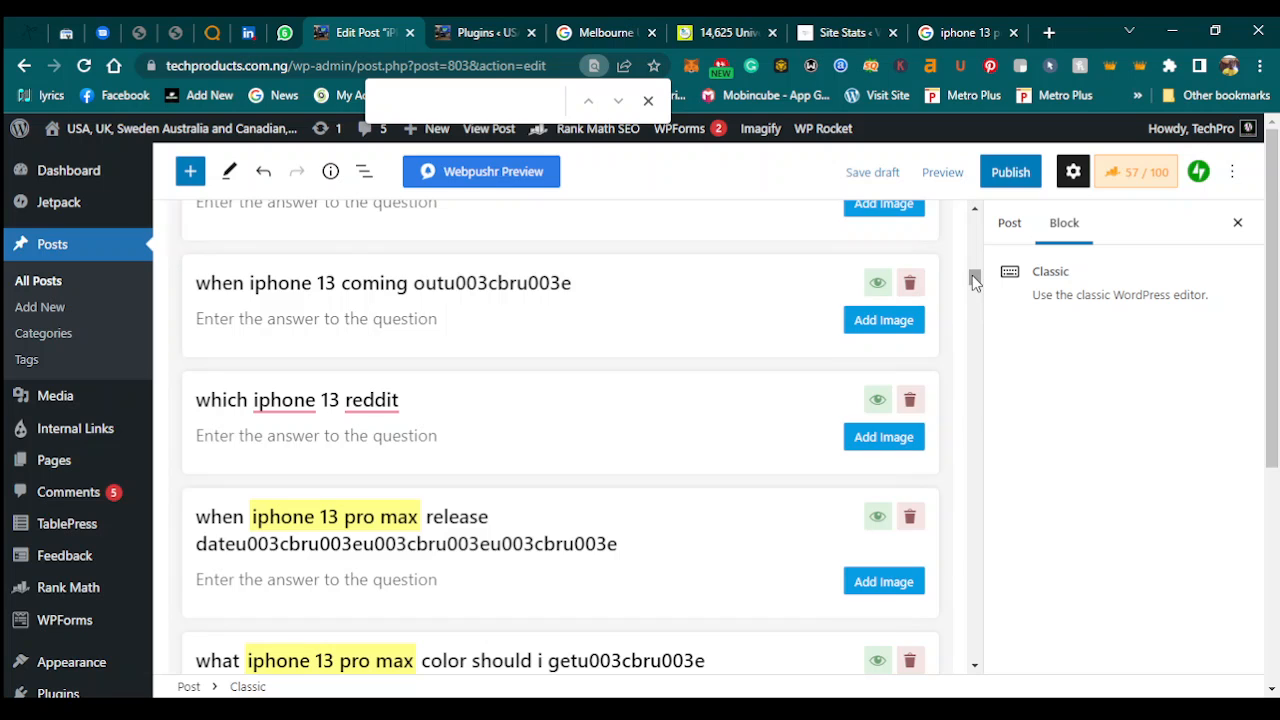
pyautogui.moveTo(973, 278); pyautogui.dragTo(973, 236)
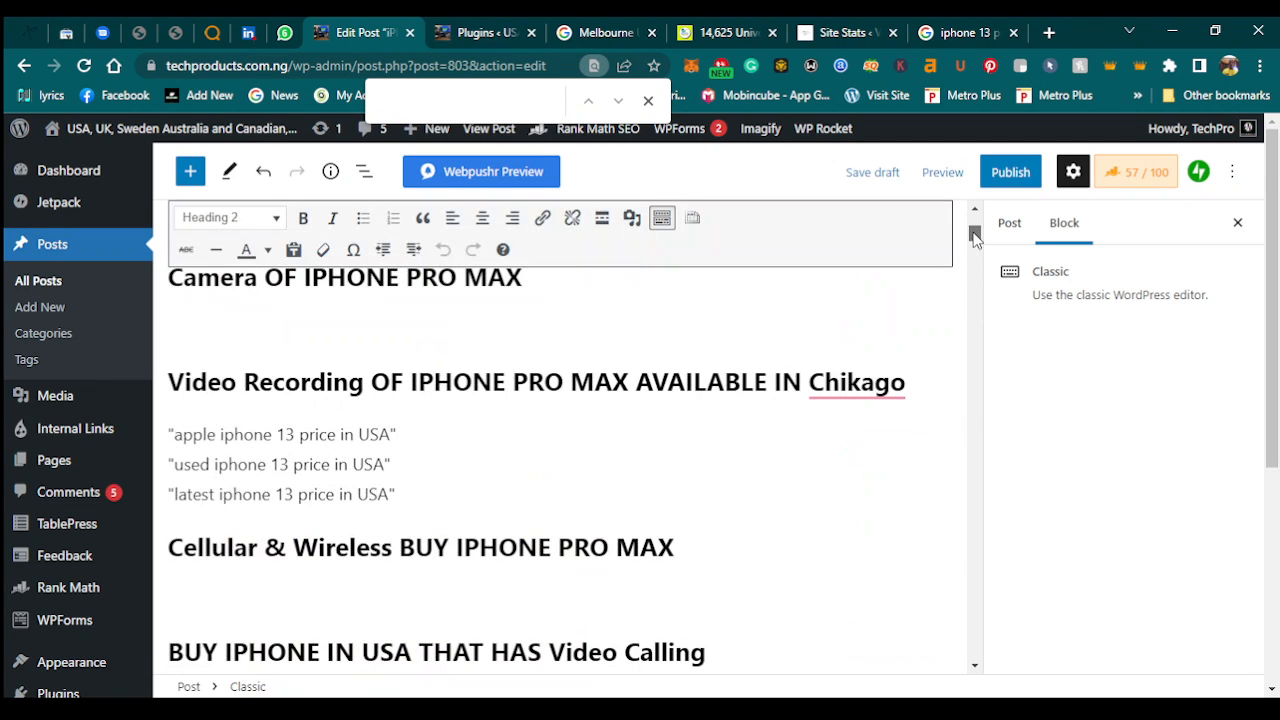
pyautogui.click(686, 382)
# Backdate the post by setting the year of its July 7 publish date to 2021.
pyautogui.click(1005, 224)
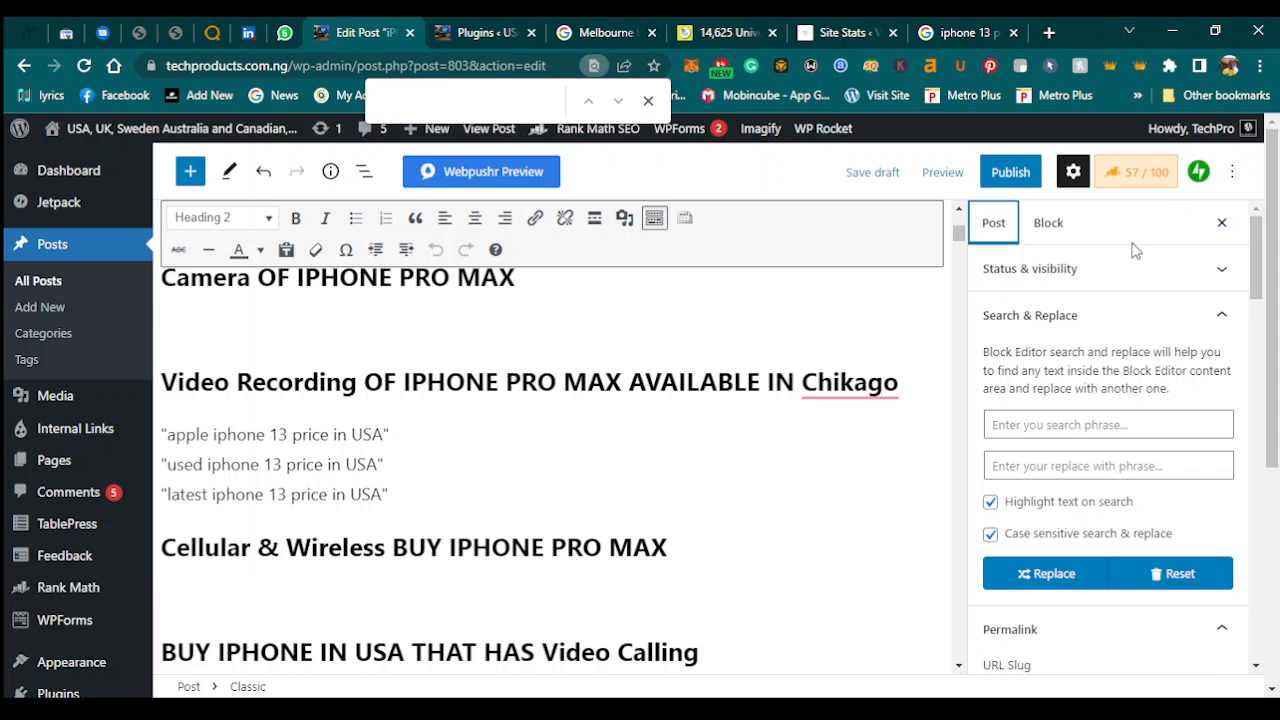
pyautogui.click(1117, 270)
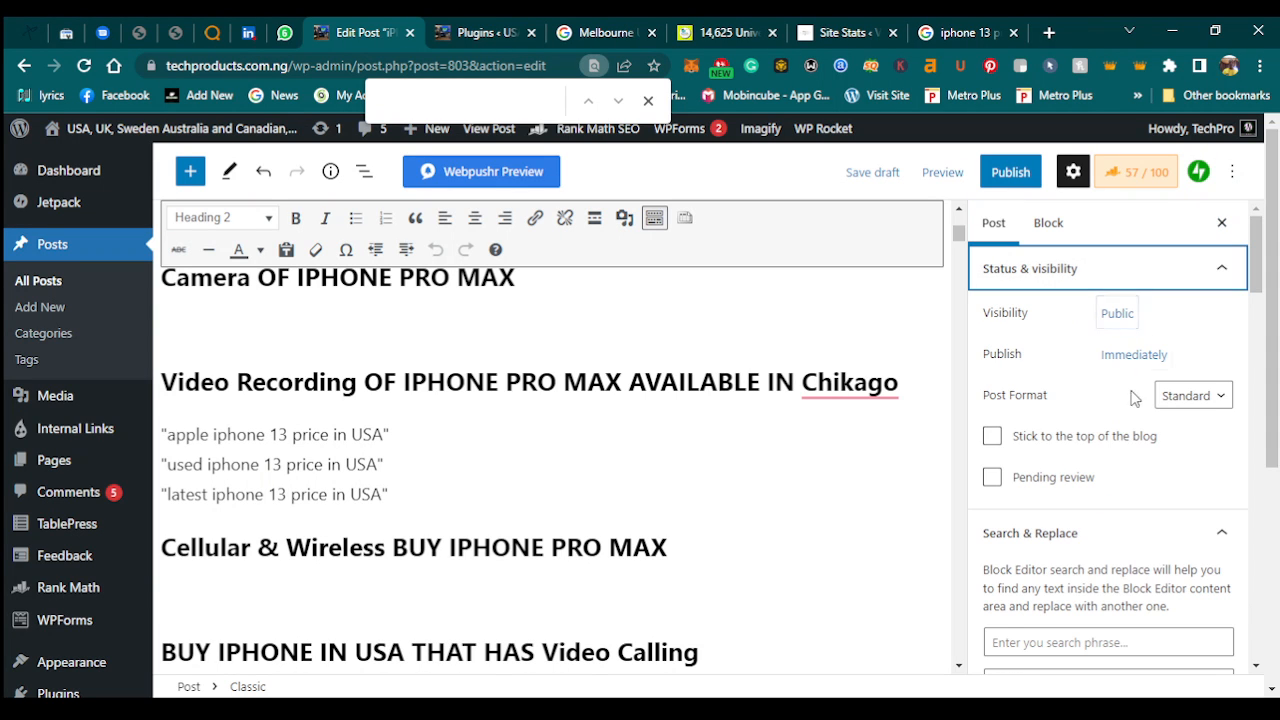
pyautogui.click(1118, 318)
pyautogui.click(1120, 324)
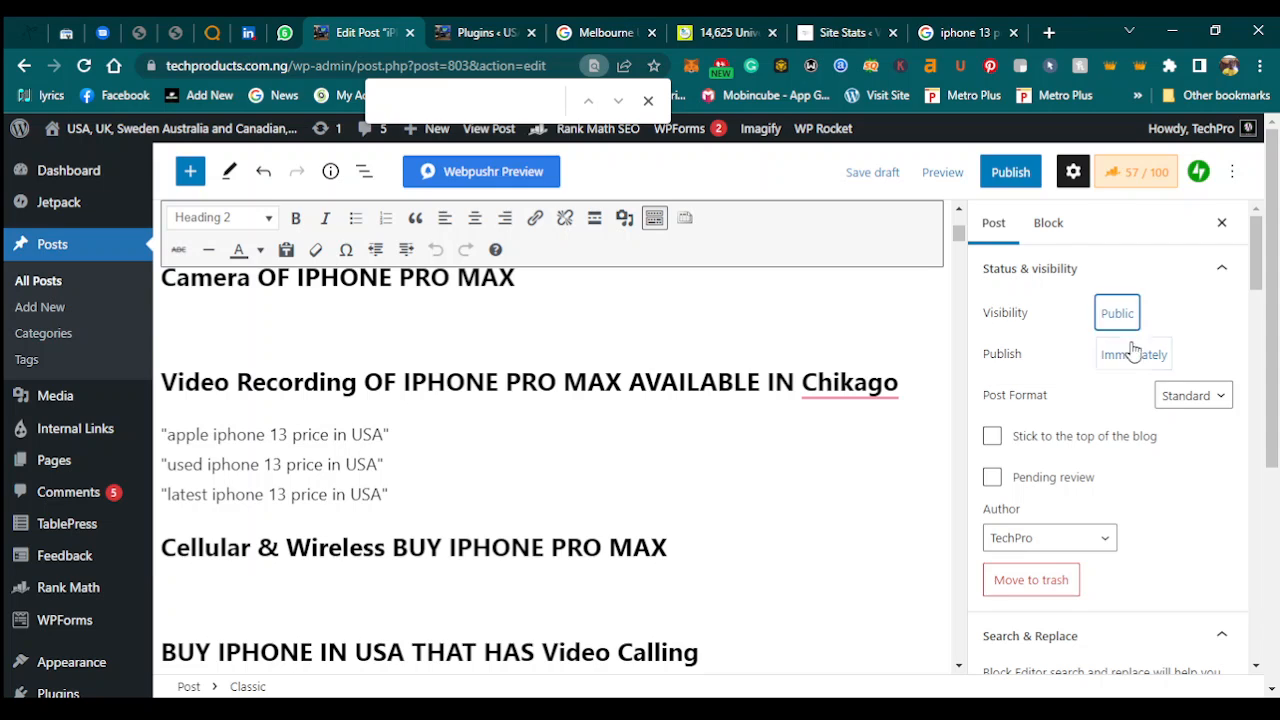
pyautogui.click(1134, 357)
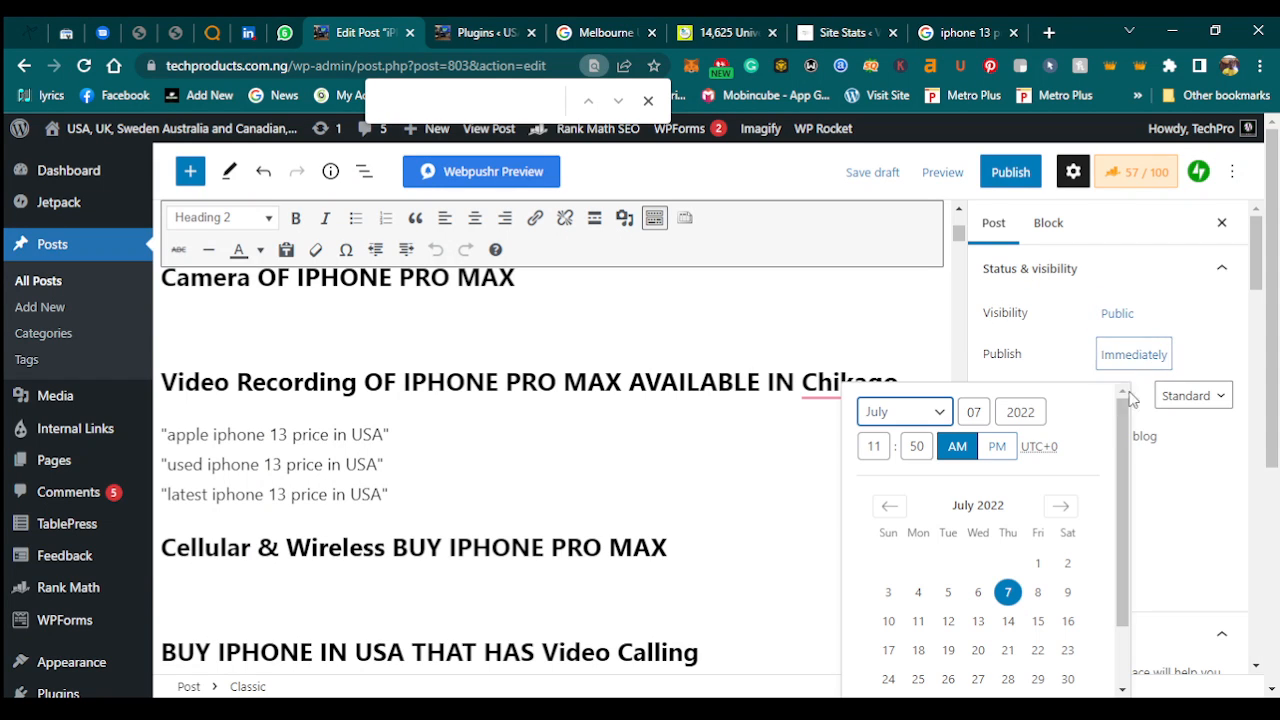
pyautogui.click(1035, 413)
pyautogui.press('BackSpace')
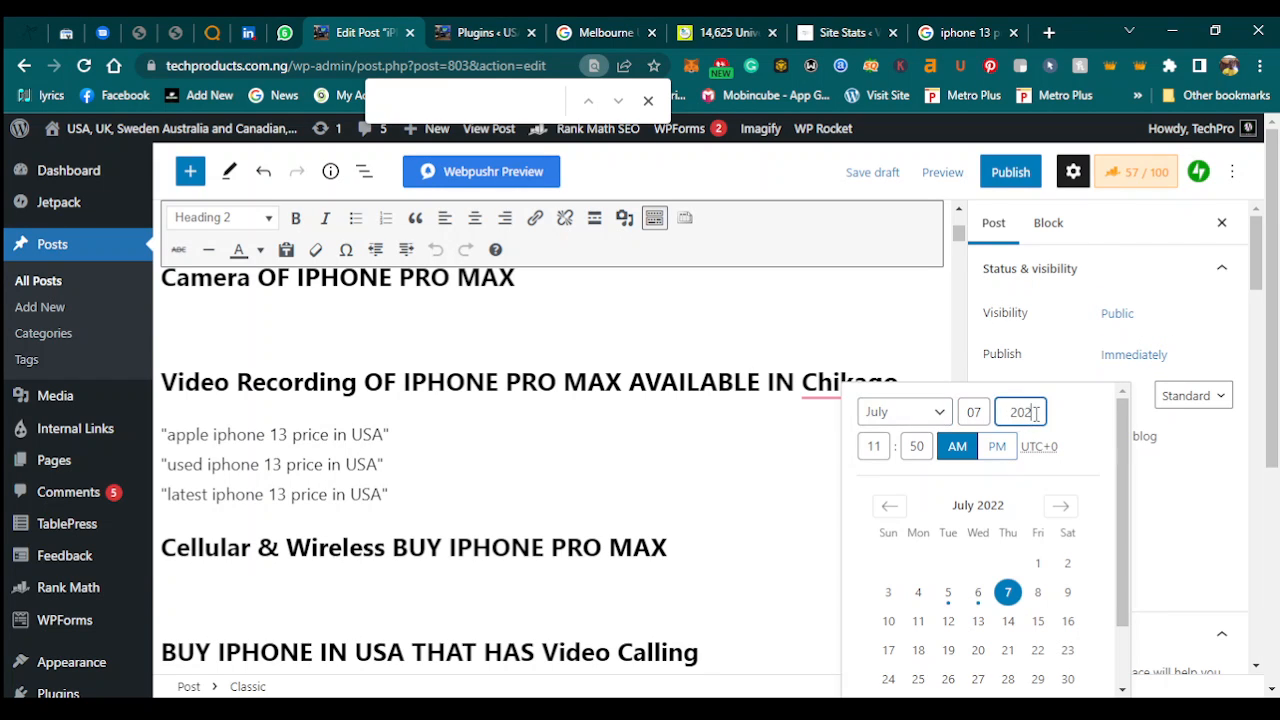
pyautogui.write('1')
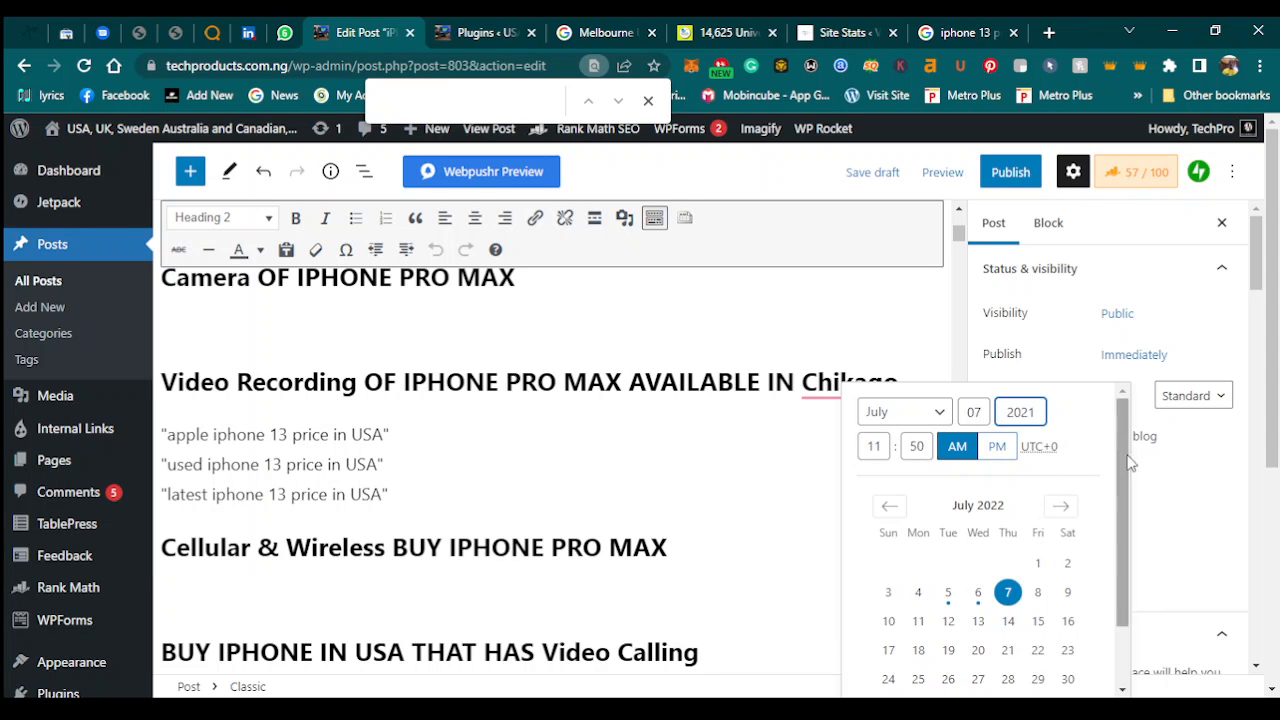
pyautogui.moveTo(1123, 458); pyautogui.dragTo(1126, 506)
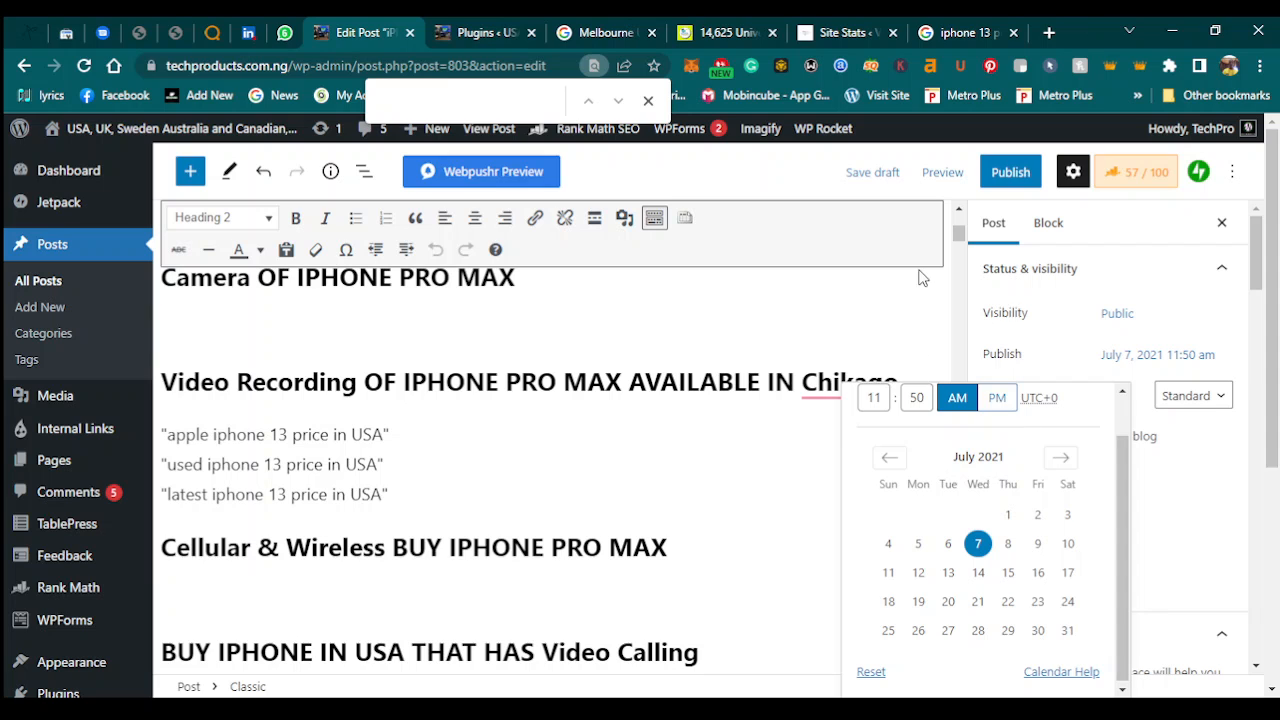
# Replace the last word of the post title, "Local", with "foreign".
pyautogui.moveTo(960, 240); pyautogui.dragTo(957, 223)
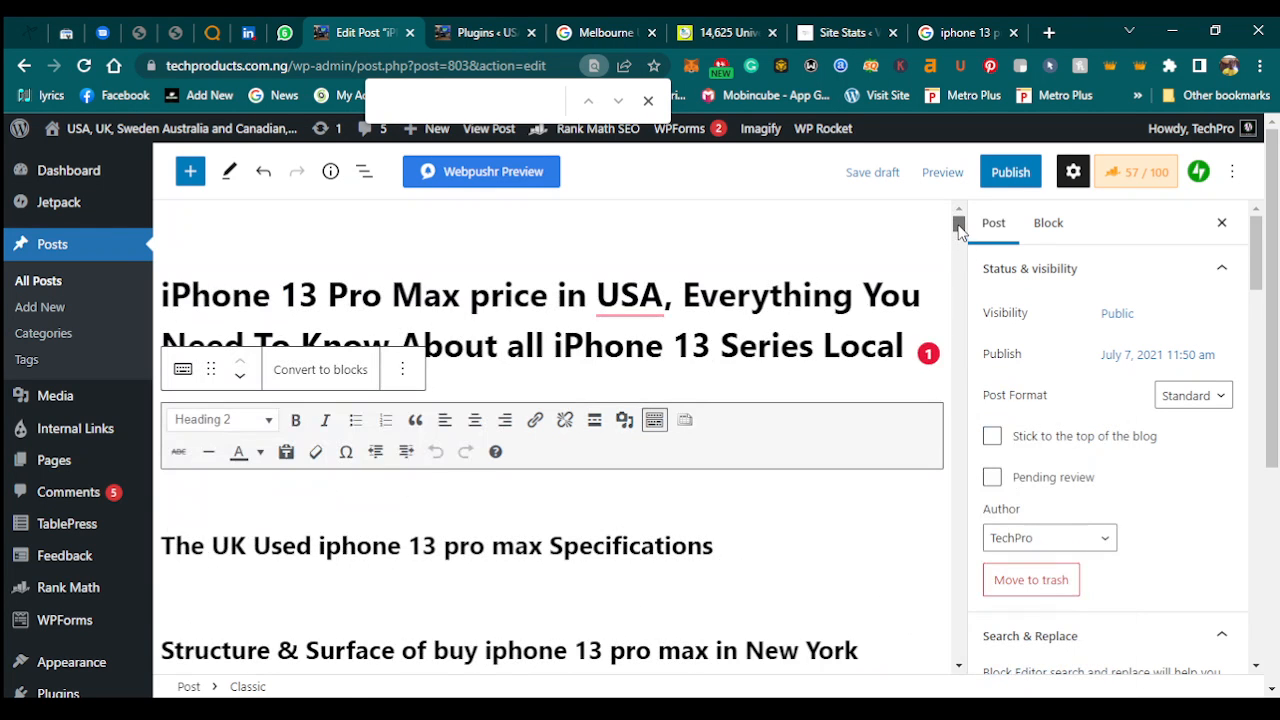
pyautogui.moveTo(655, 288)
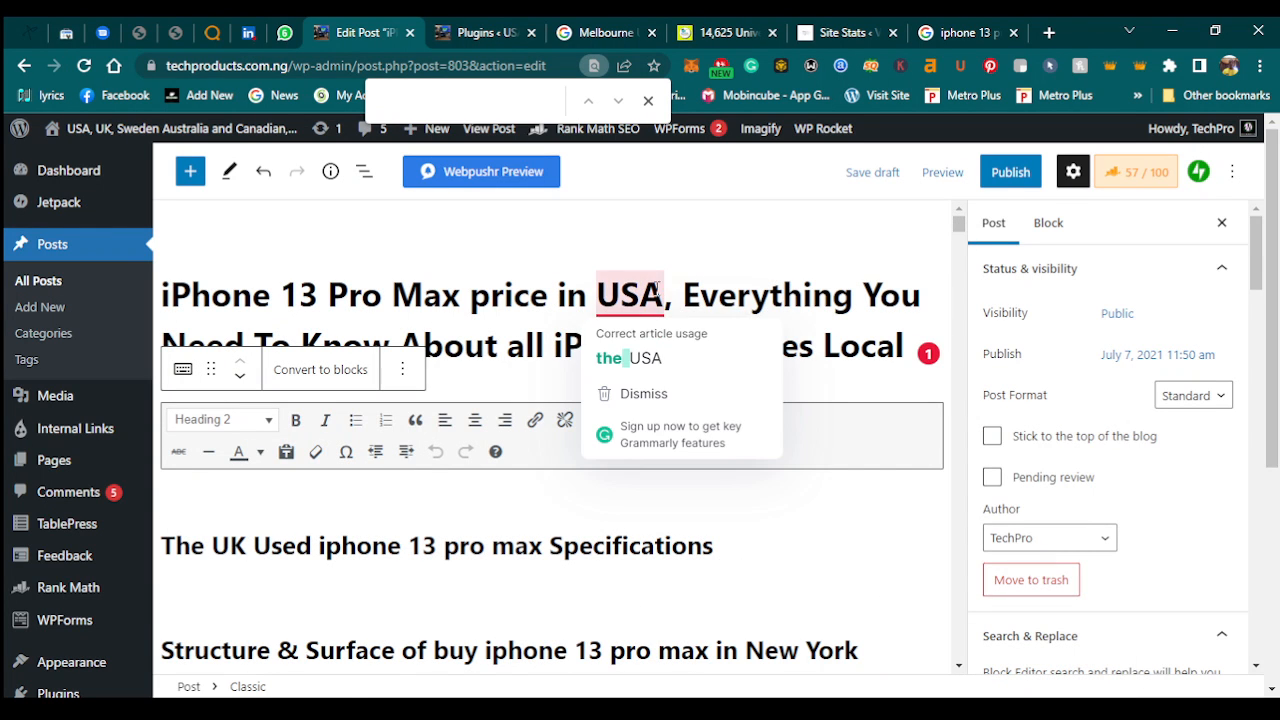
pyautogui.click(903, 350)
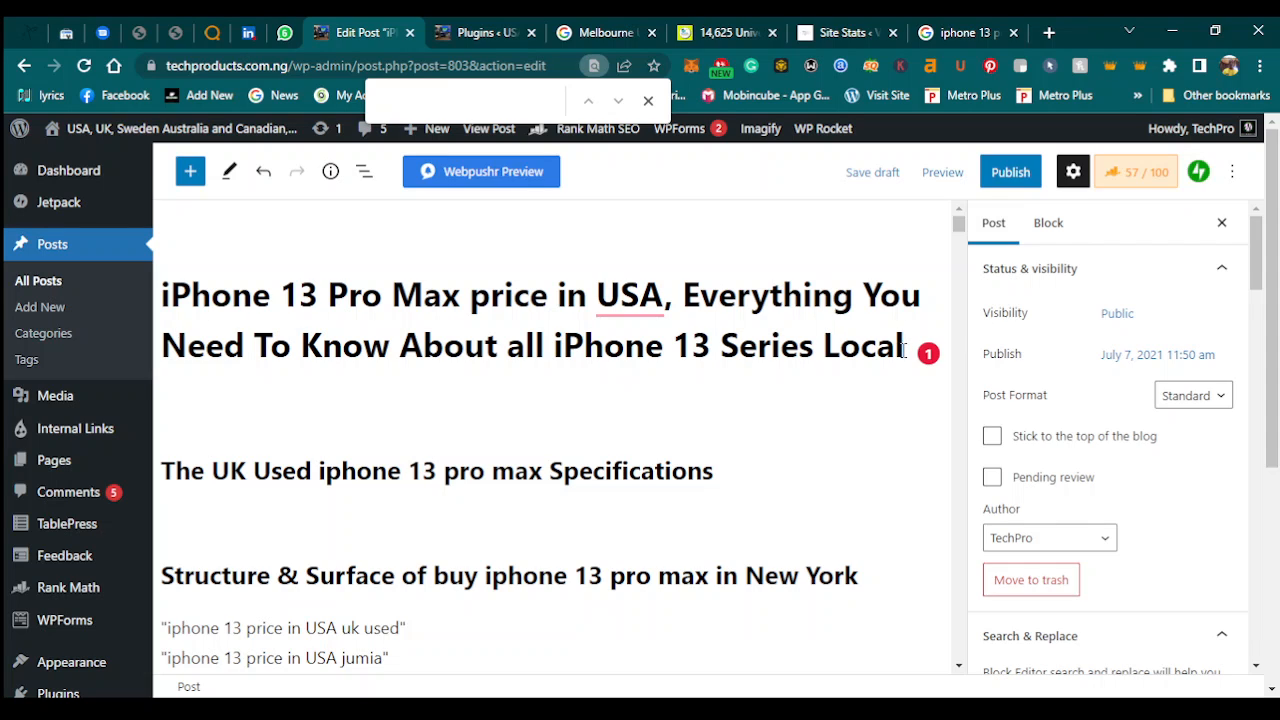
pyautogui.press('BackSpace')
pyautogui.press('BackSpace')
pyautogui.press('BackSpace')
pyautogui.press('BackSpace')
pyautogui.press('BackSpace')
pyautogui.write('foreign')
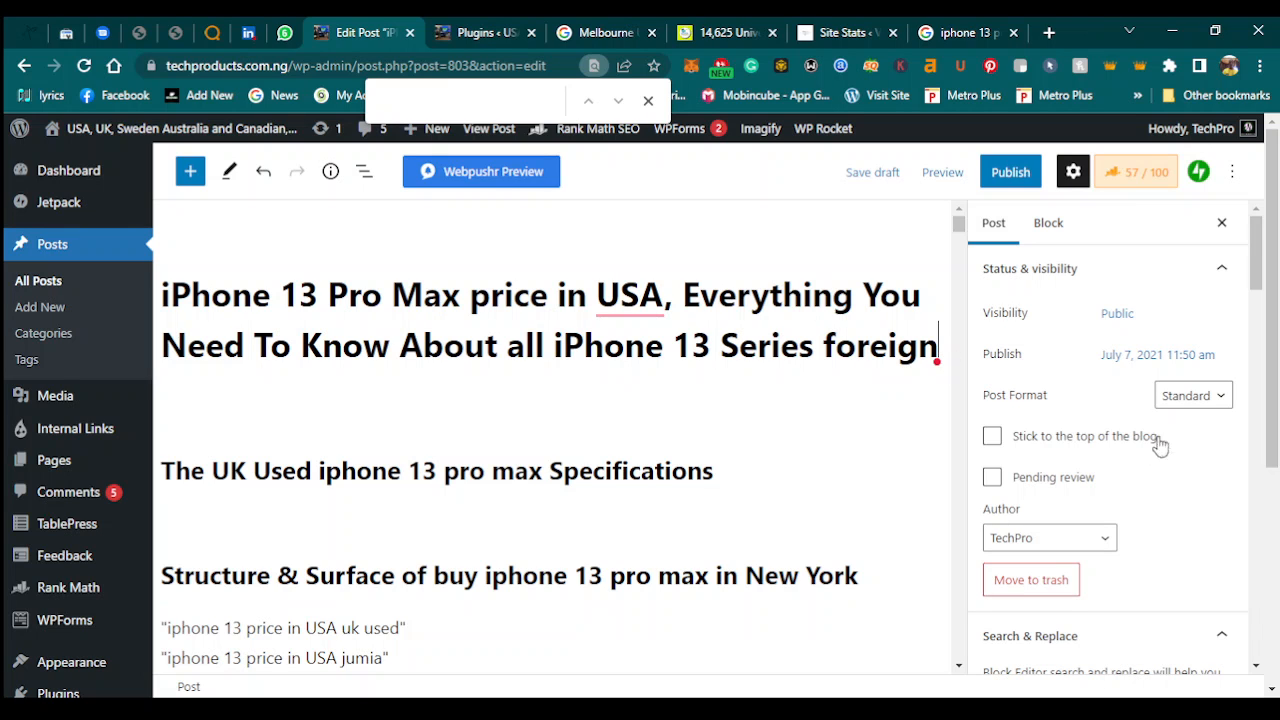
pyautogui.moveTo(1257, 238); pyautogui.dragTo(1247, 277)
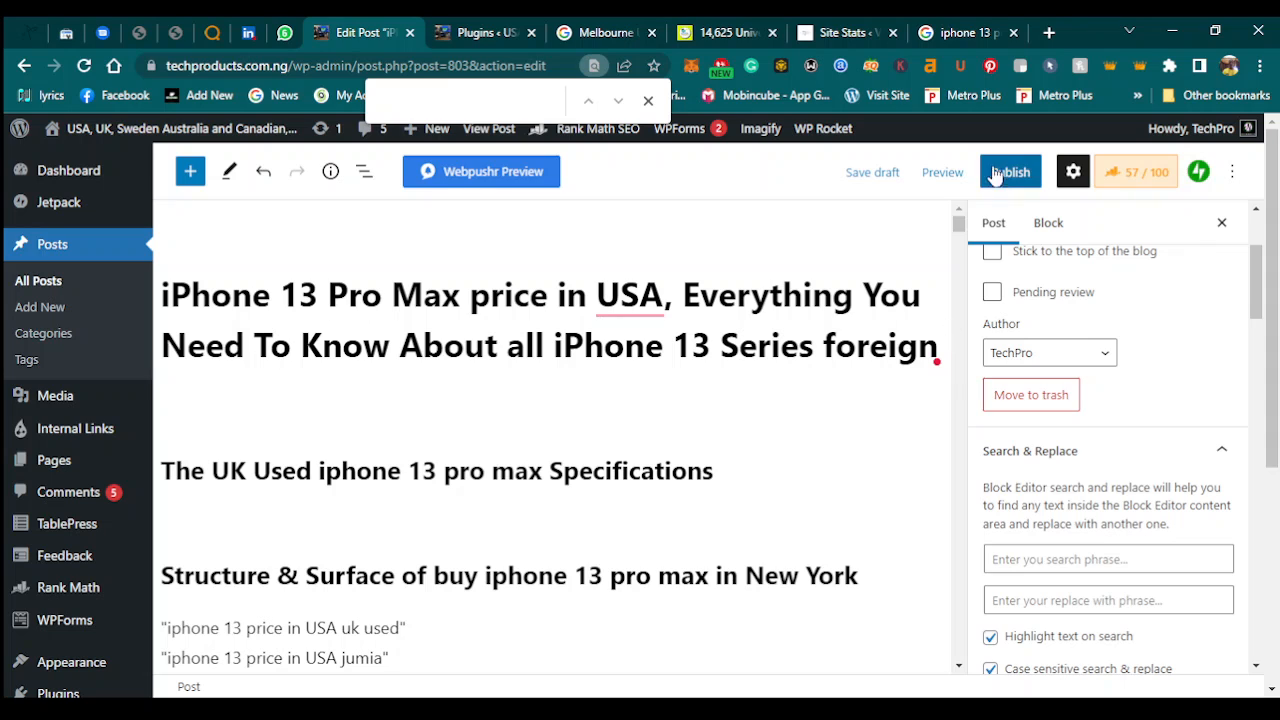
# Append the word "template" to the end of the post title, after "foreign".
pyautogui.click(937, 348)
pyautogui.write('templa')
pyautogui.press('BackSpace')
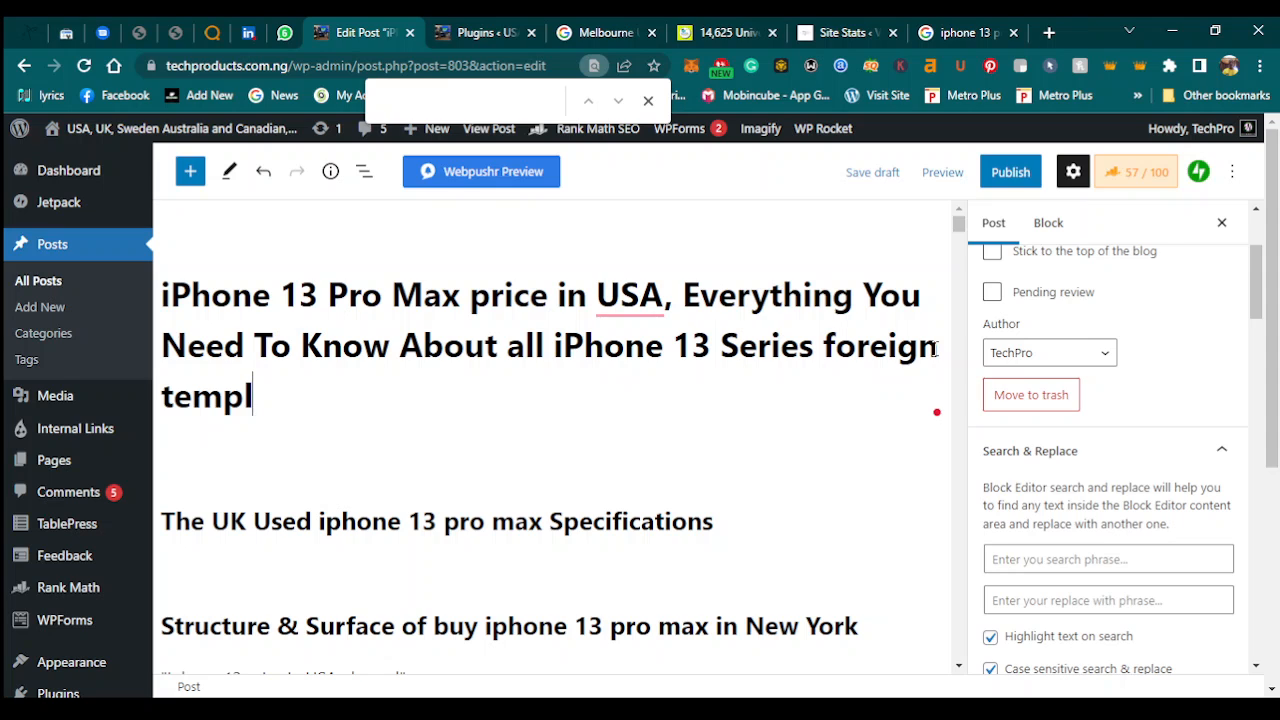
pyautogui.write('ate')
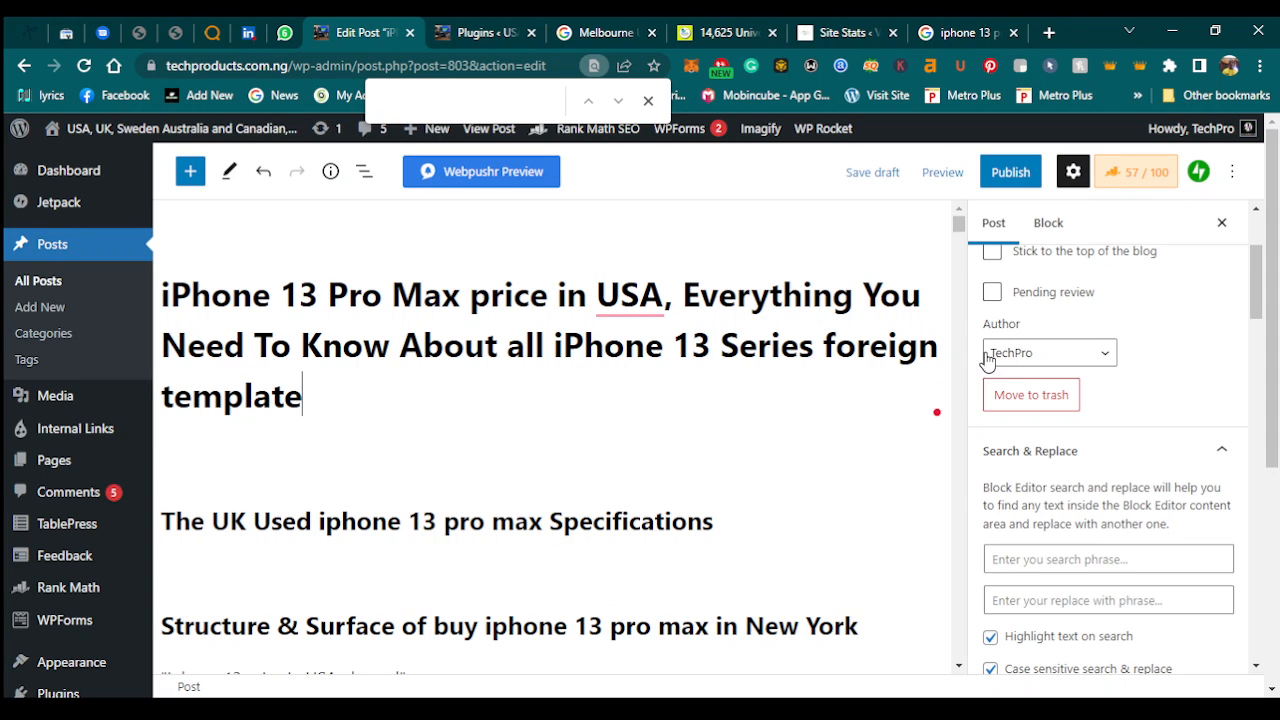
# Publish the post with social media sharing switched off.
pyautogui.click(1012, 174)
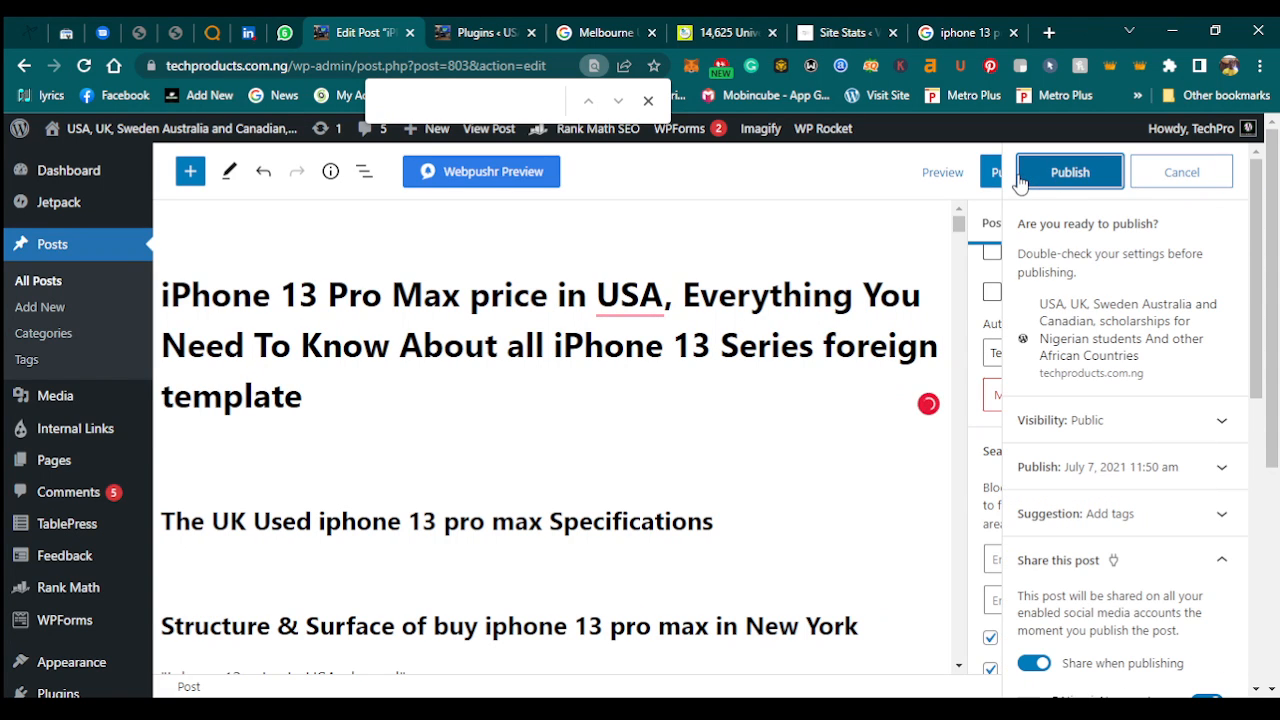
pyautogui.click(1038, 666)
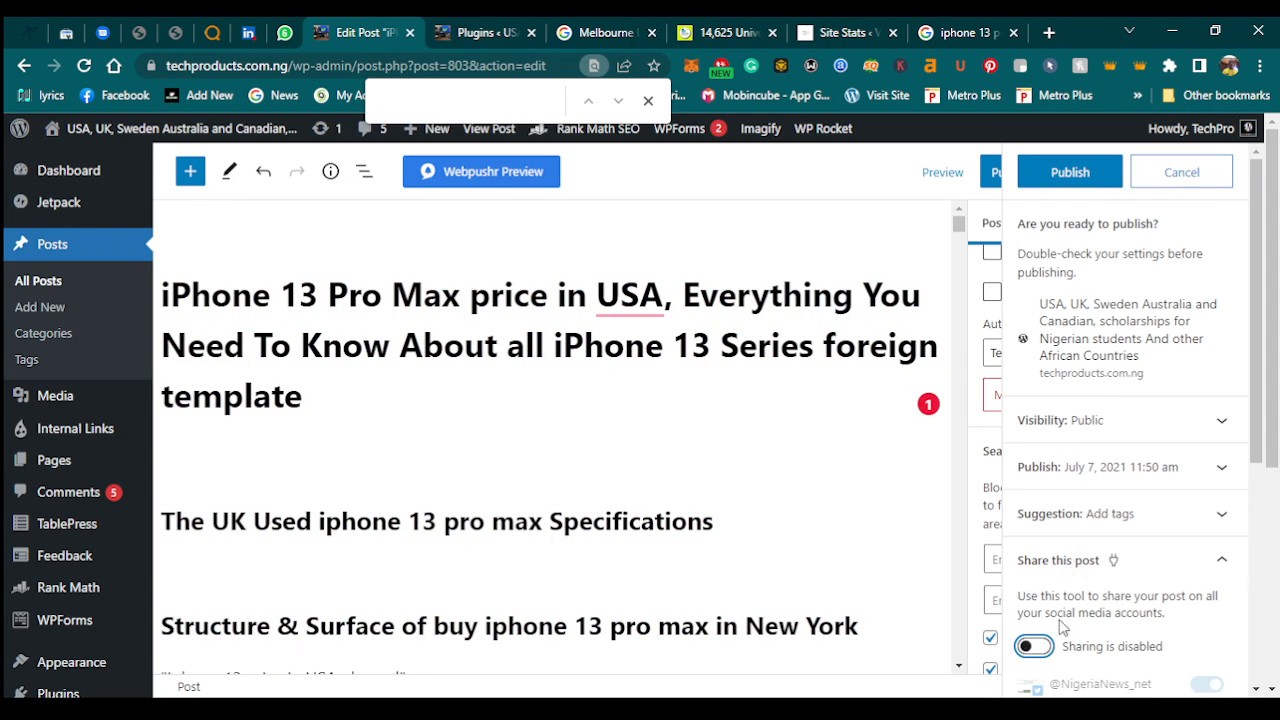
pyautogui.click(1065, 185)
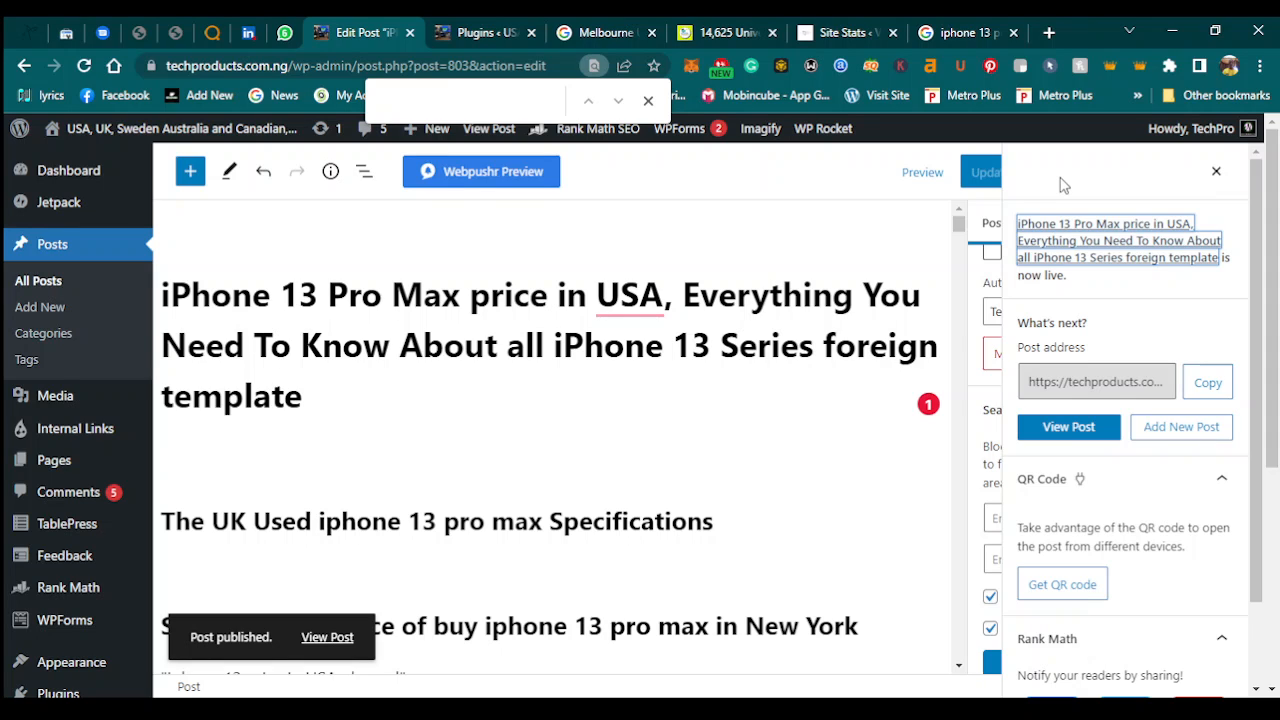
# Switch to the Google image results for the iPhone 13 Pro Max, return to Google's home page and search for "ijmb".
pyautogui.click(728, 32)
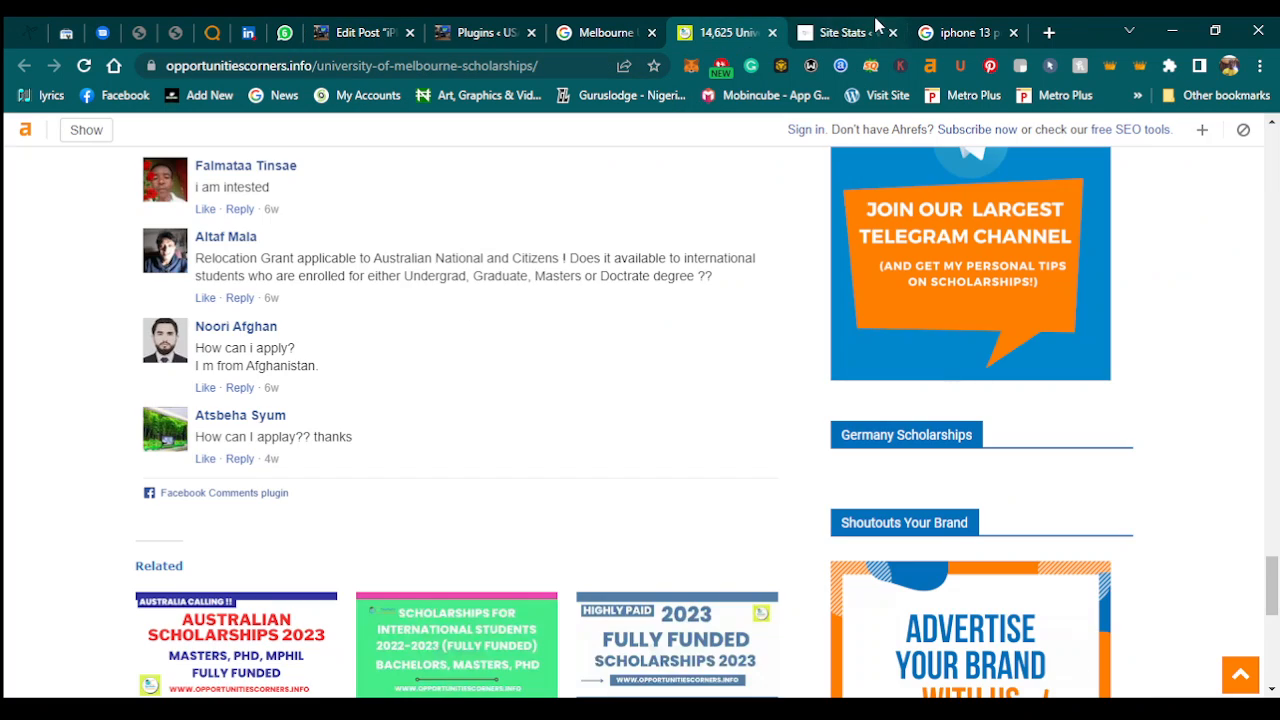
pyautogui.click(875, 22)
pyautogui.click(742, 30)
pyautogui.click(975, 26)
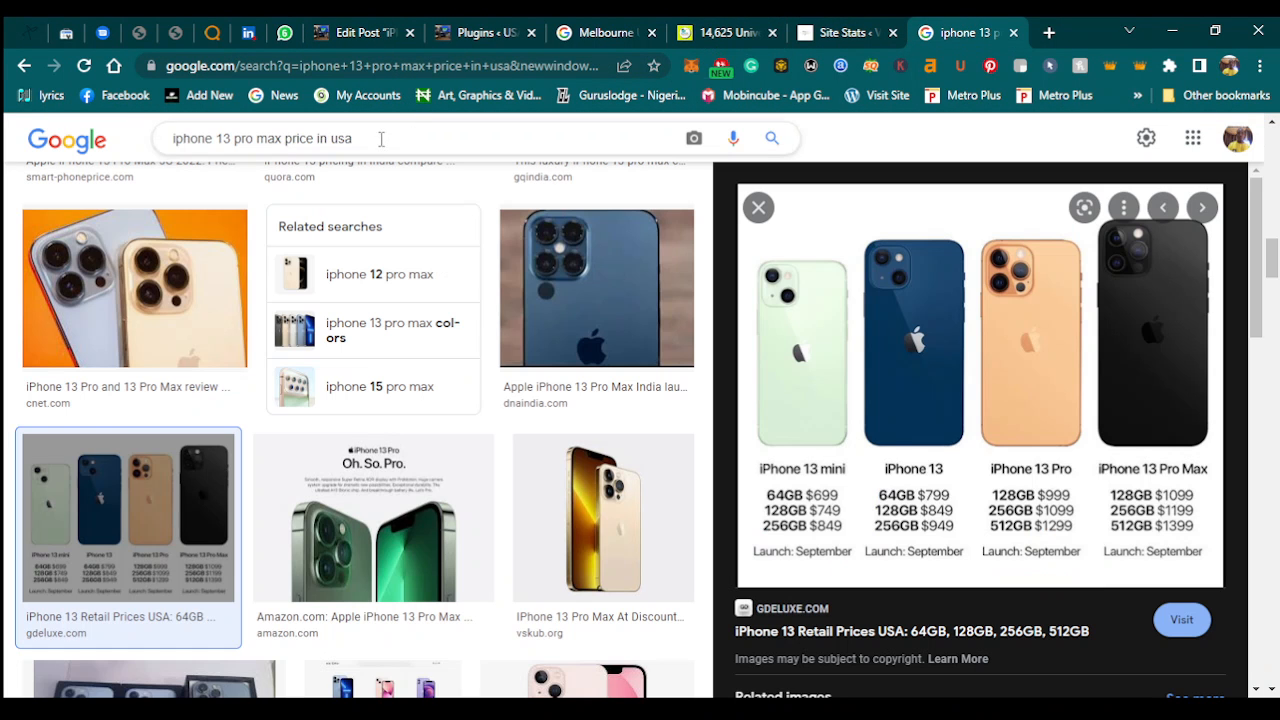
pyautogui.click(55, 145)
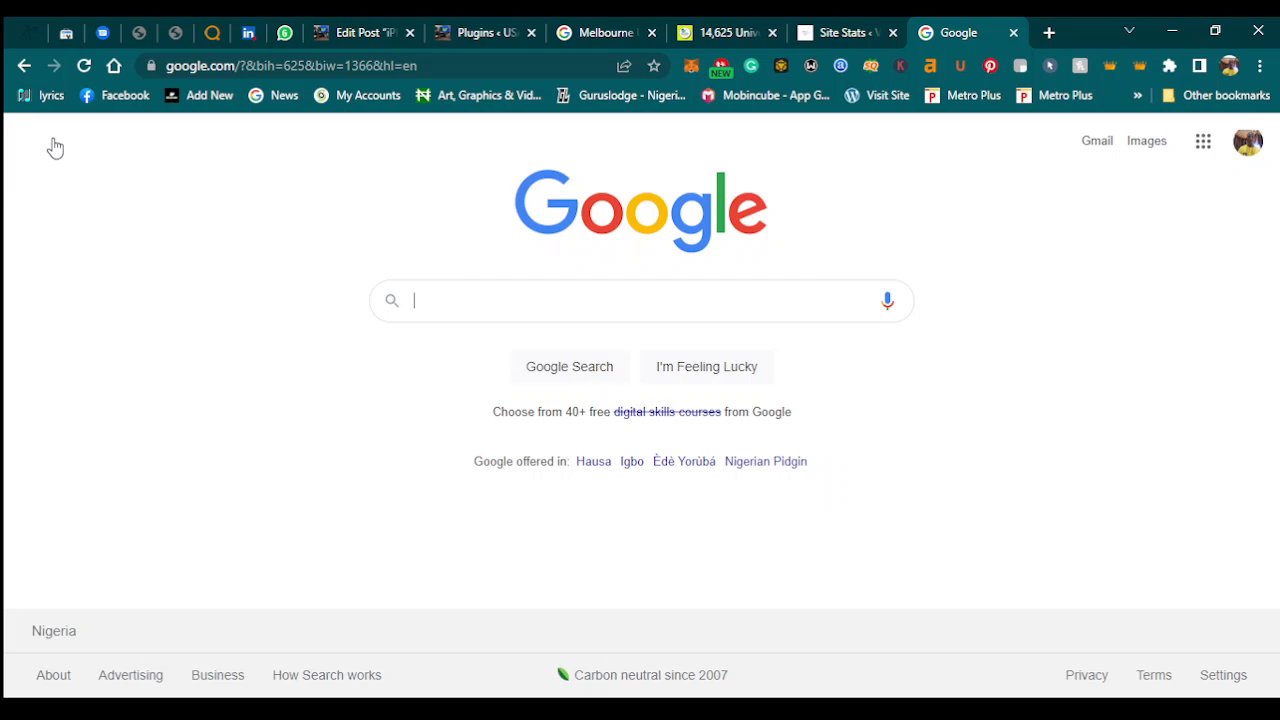
pyautogui.write('ijmb')
pyautogui.press('Return')
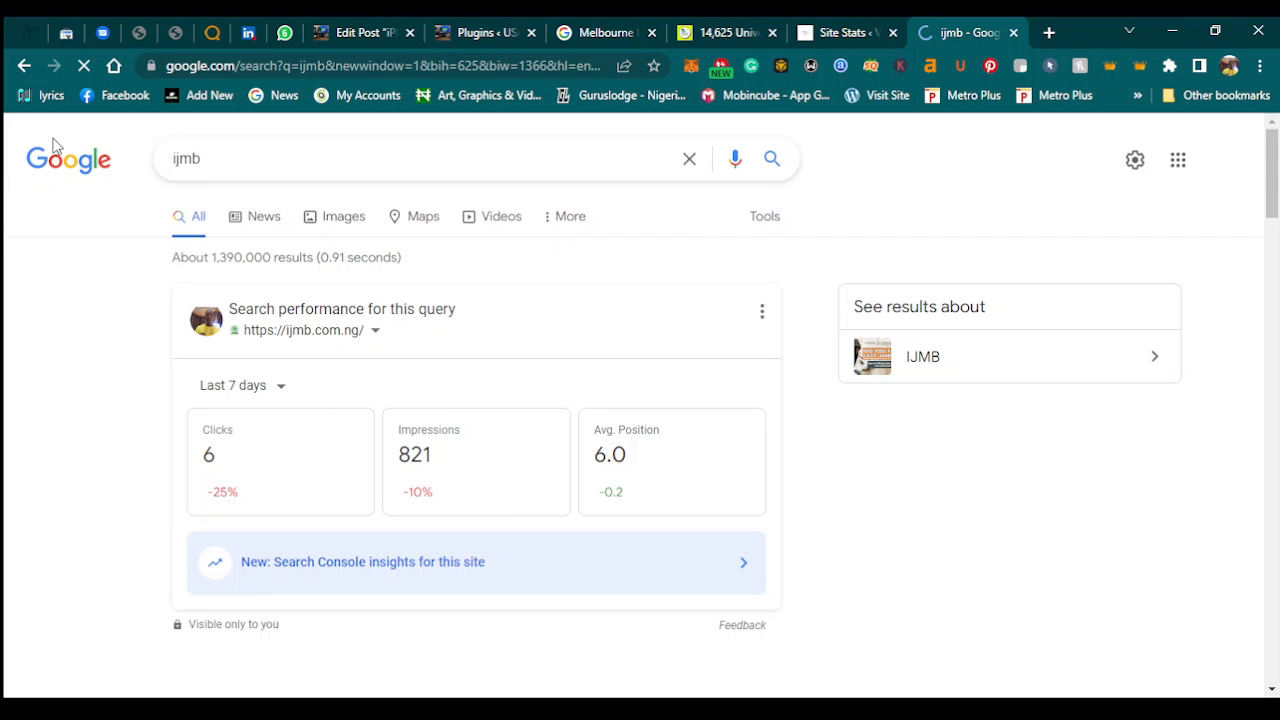
# Look through the "ijmb" search results, examining the ranked sites and their SEO metrics.
pyautogui.scroll(-6, 55, 147)
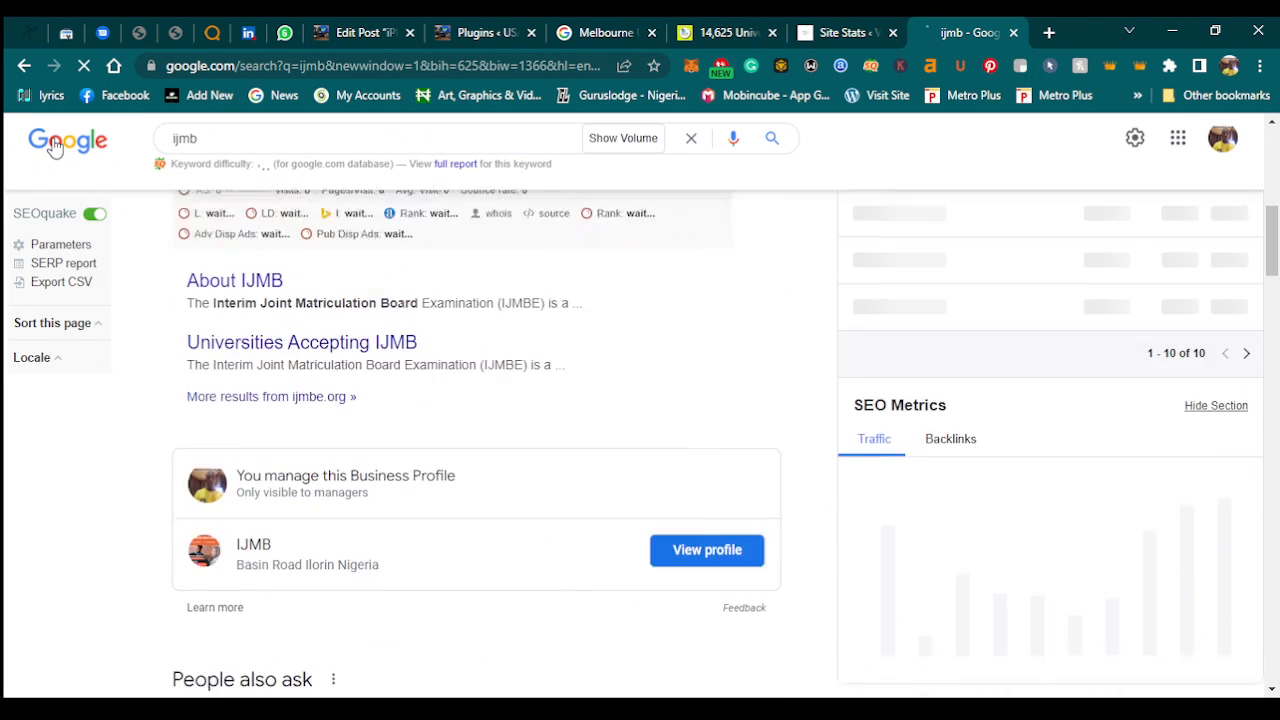
pyautogui.scroll(-5, 55, 147)
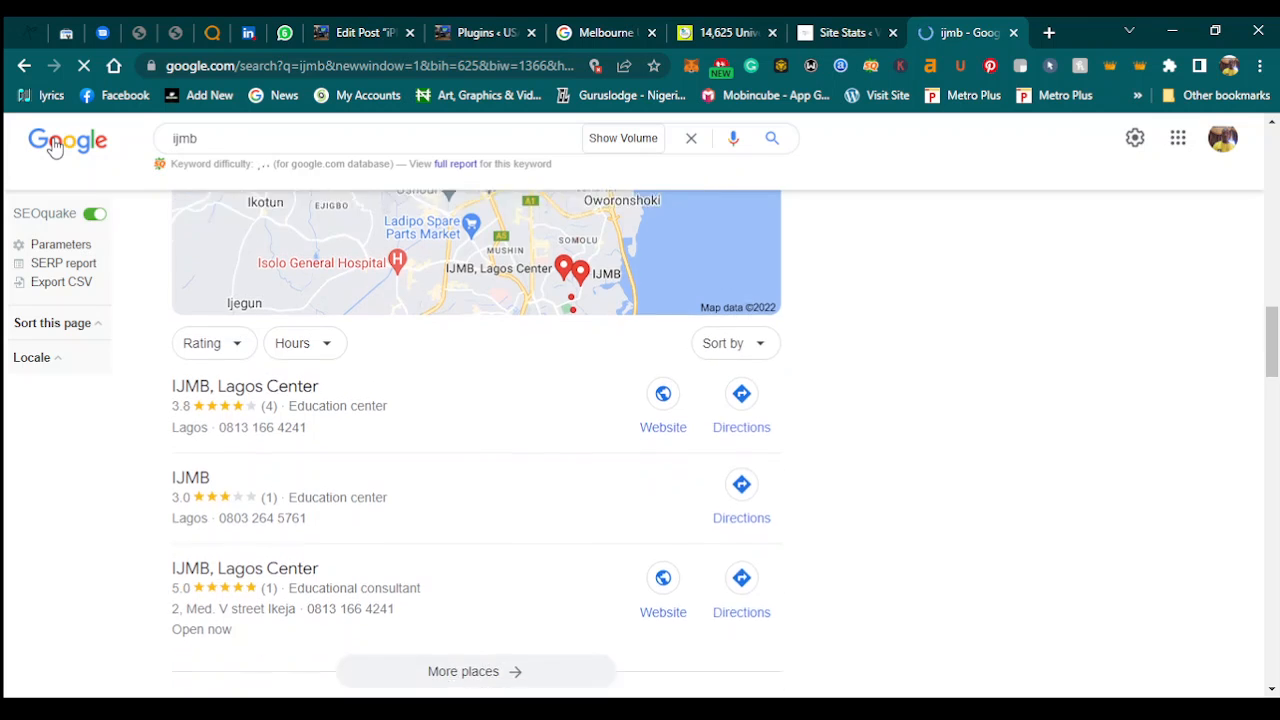
pyautogui.scroll(-6, 55, 147)
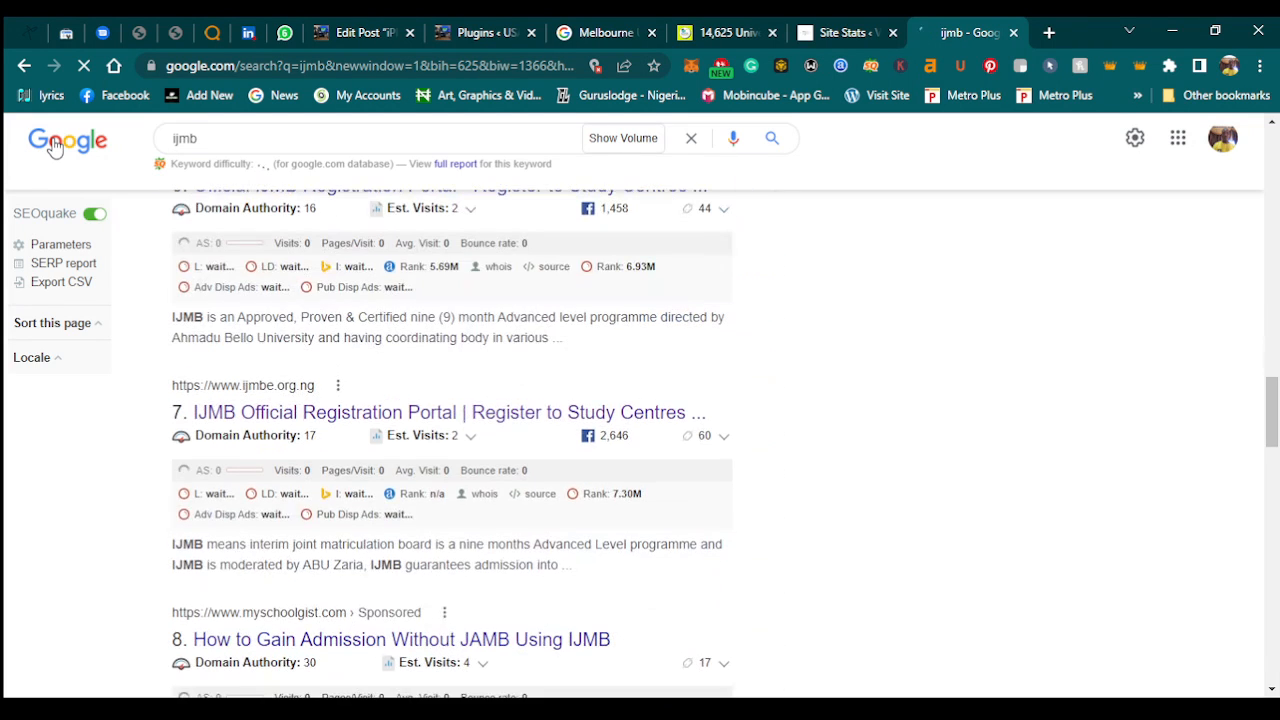
pyautogui.scroll(-3, 55, 147)
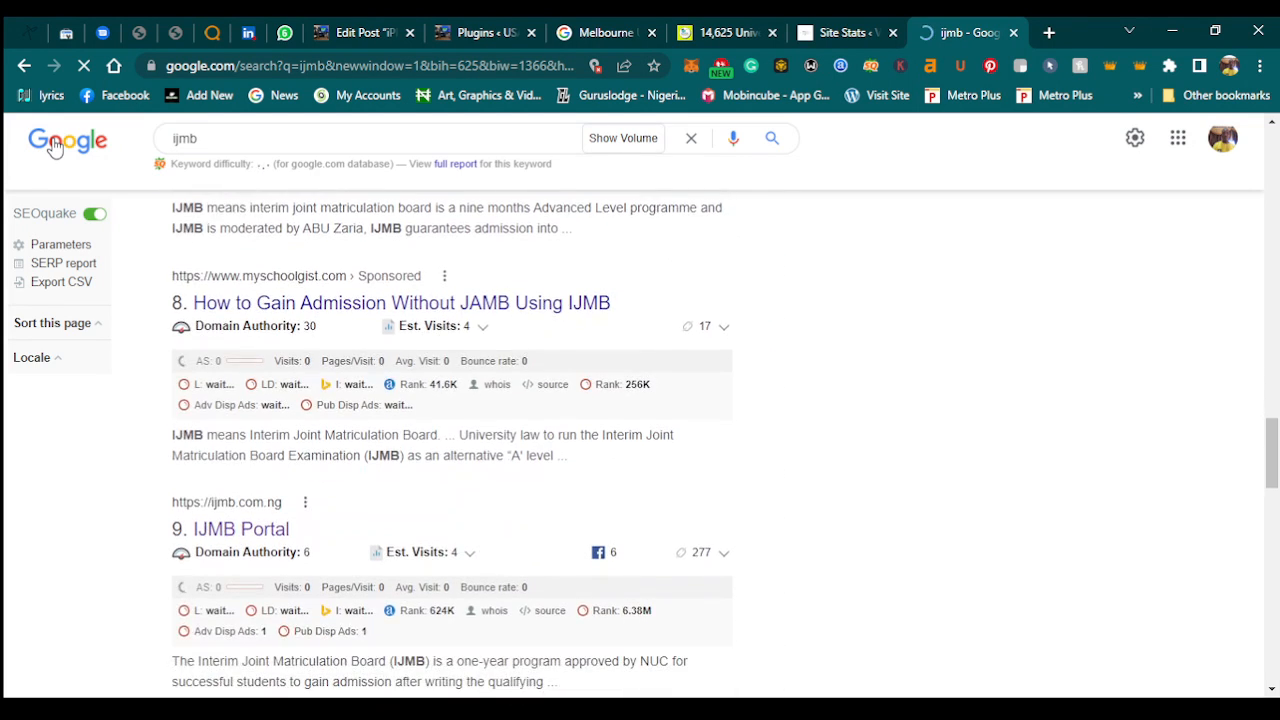
pyautogui.scroll(-5, 55, 147)
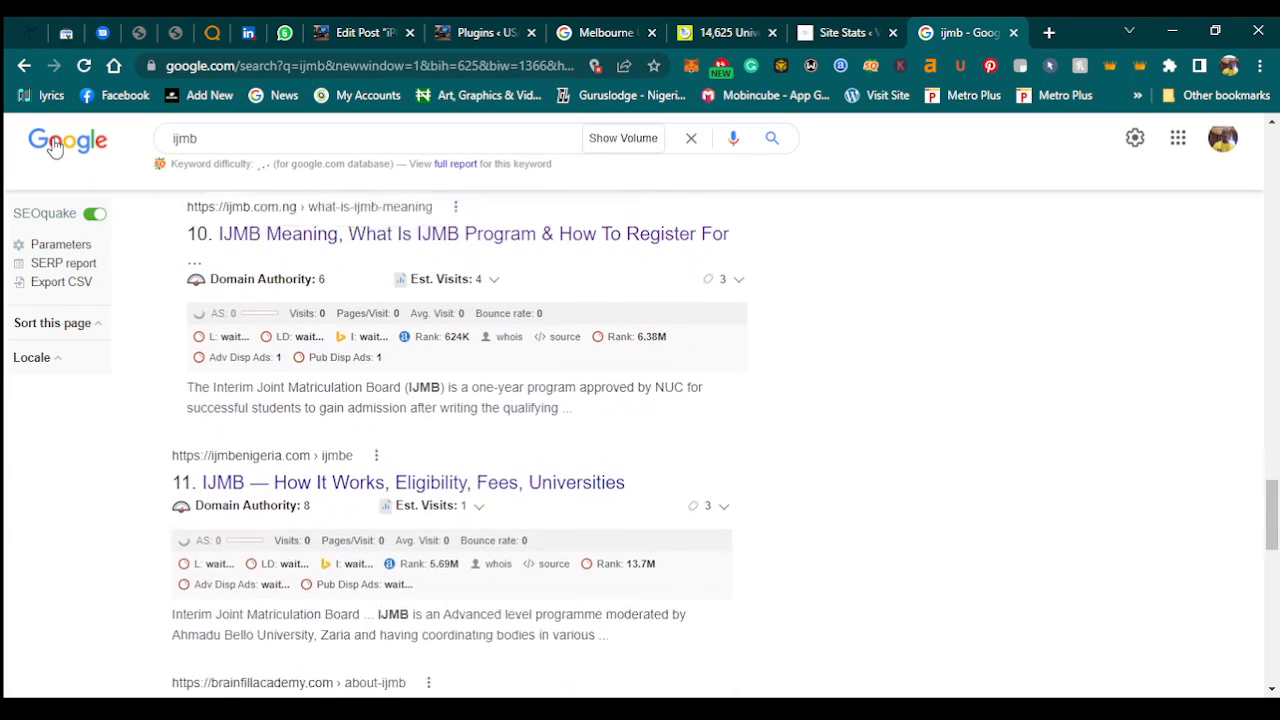
pyautogui.scroll(-1, 55, 147)
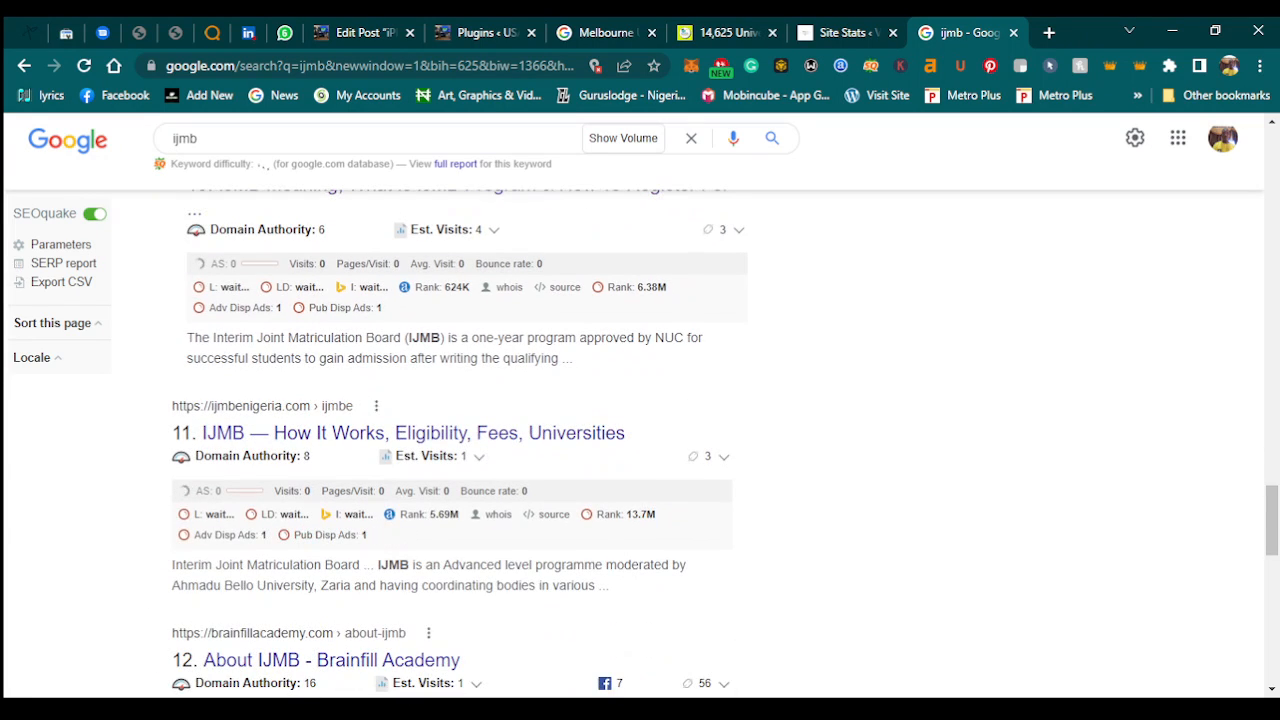
pyautogui.click(811, 710)
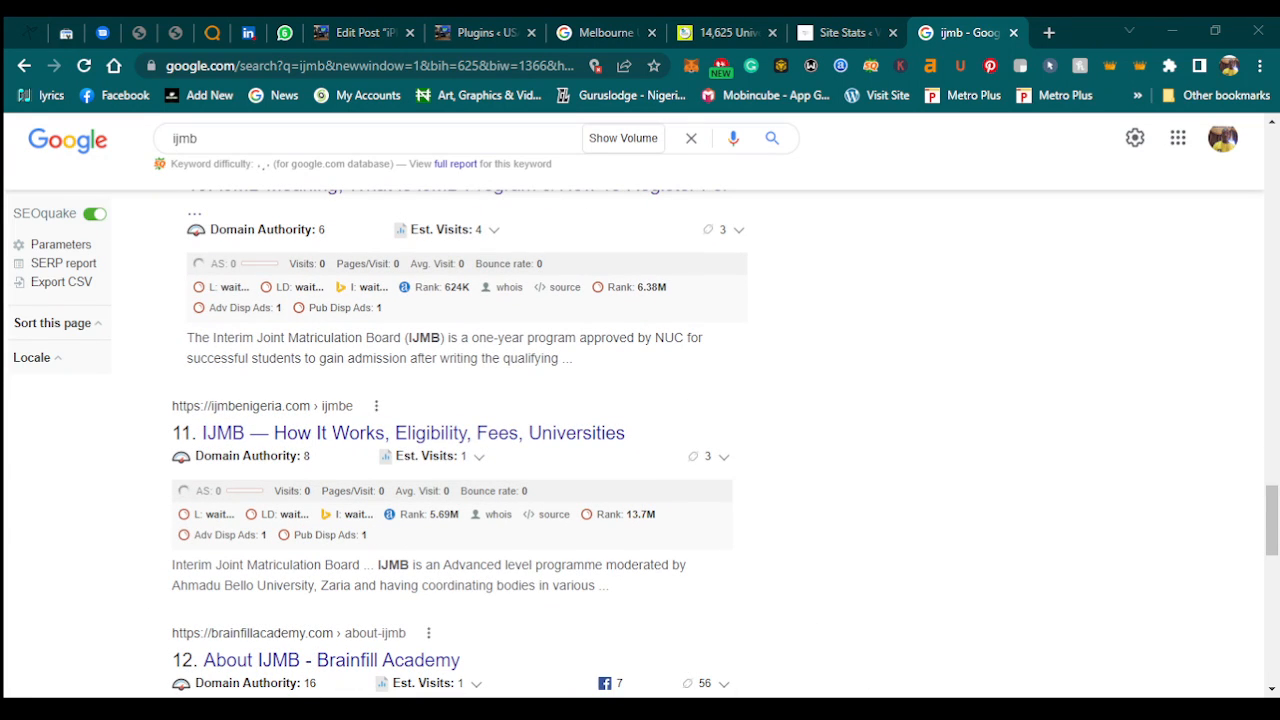